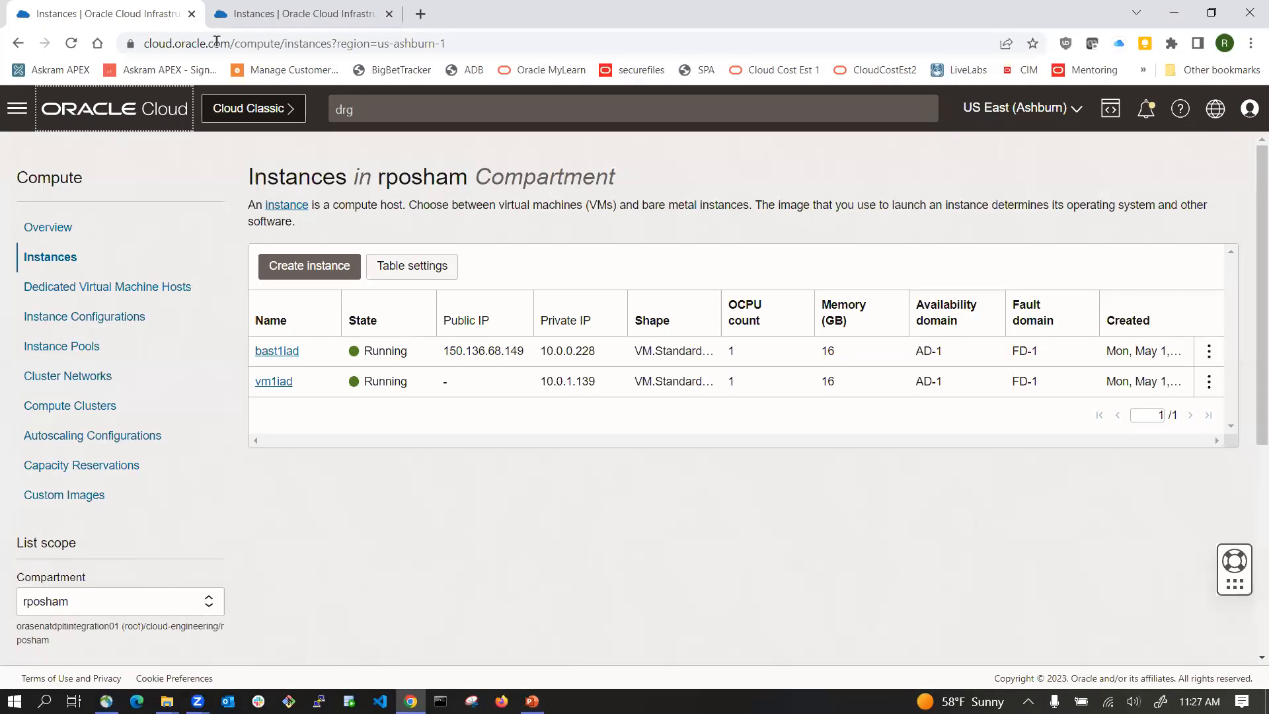
Step: Switch the first tab's console region to US West (Phoenix) and compare its instances with the Ashburn tab
left_click(1070, 108)
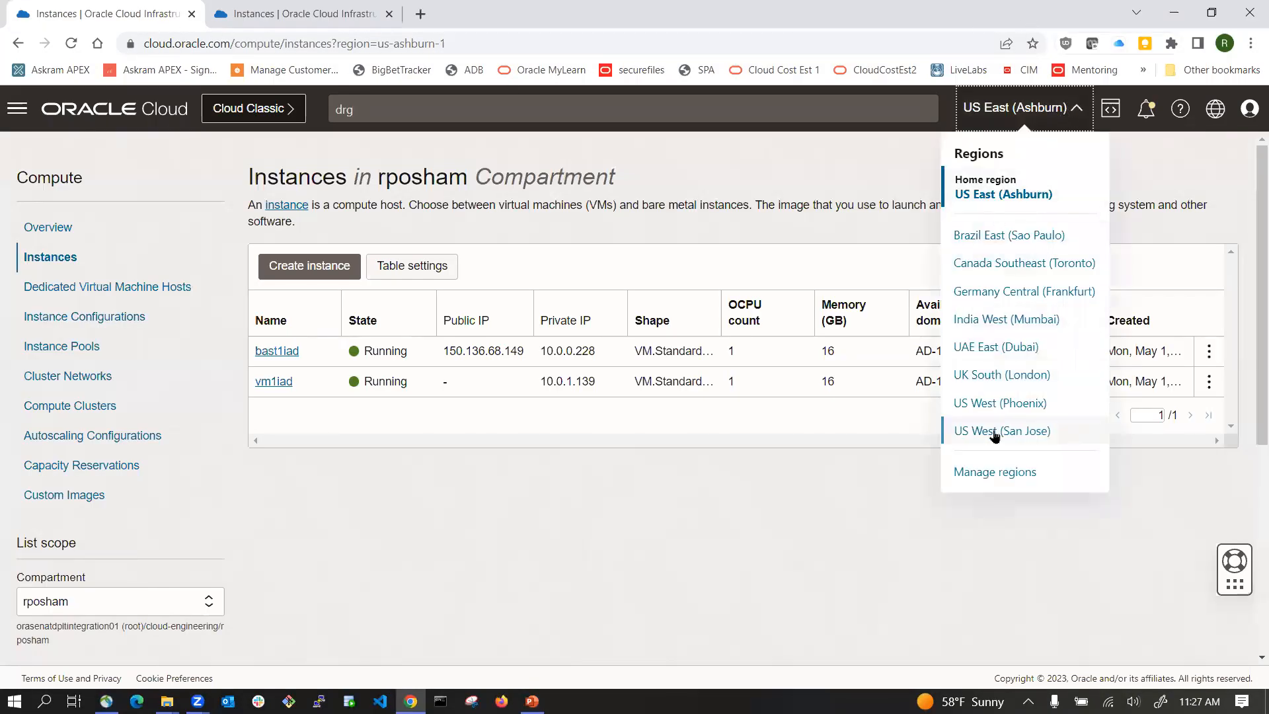
left_click(1000, 402)
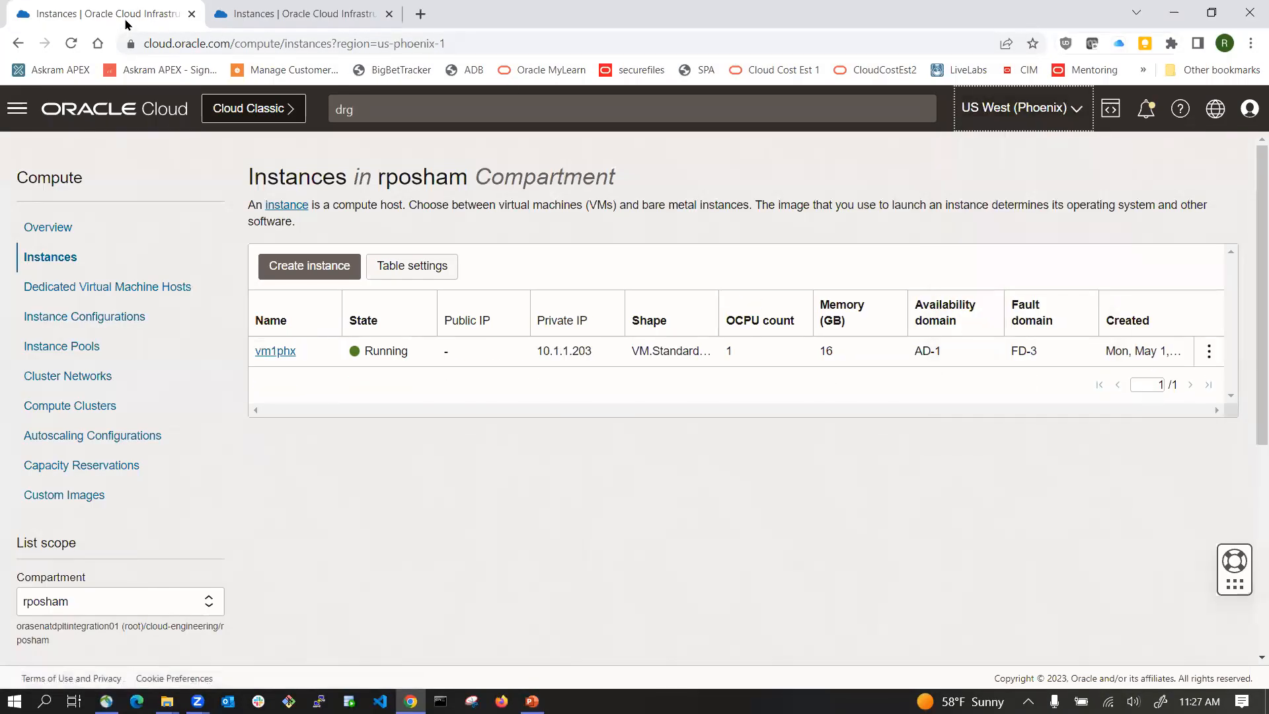
left_click(311, 19)
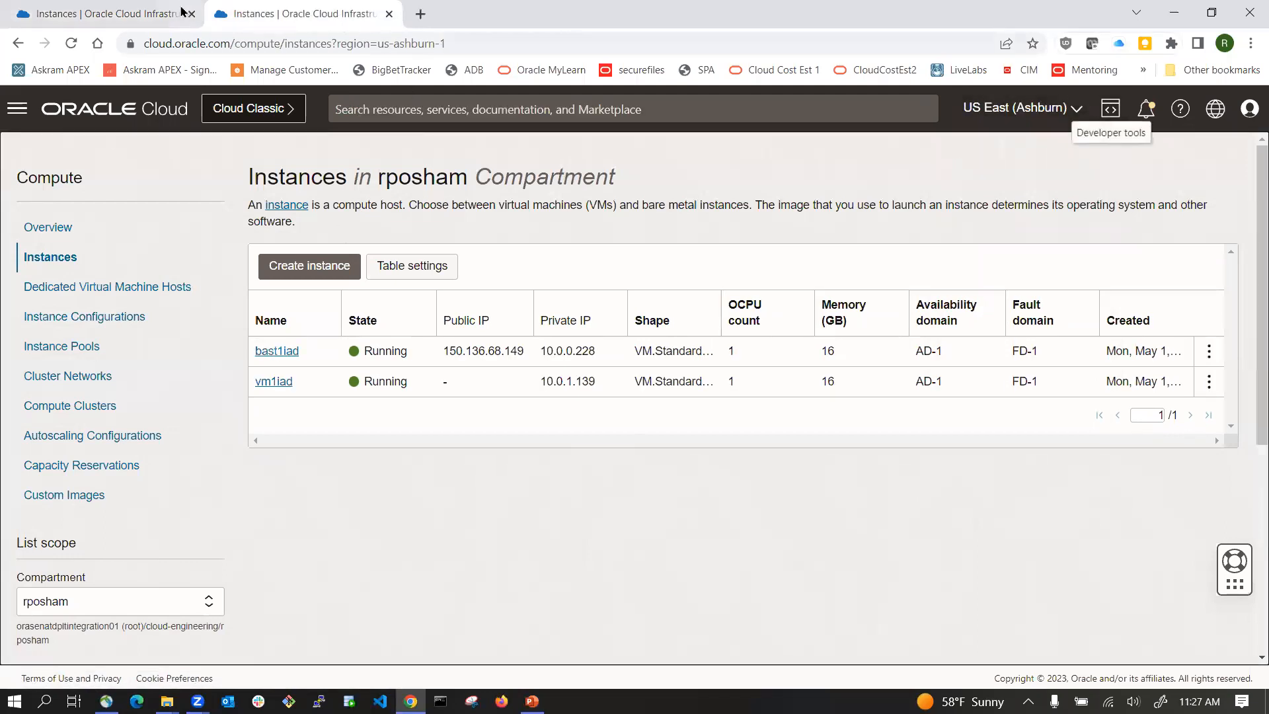
left_click(142, 12)
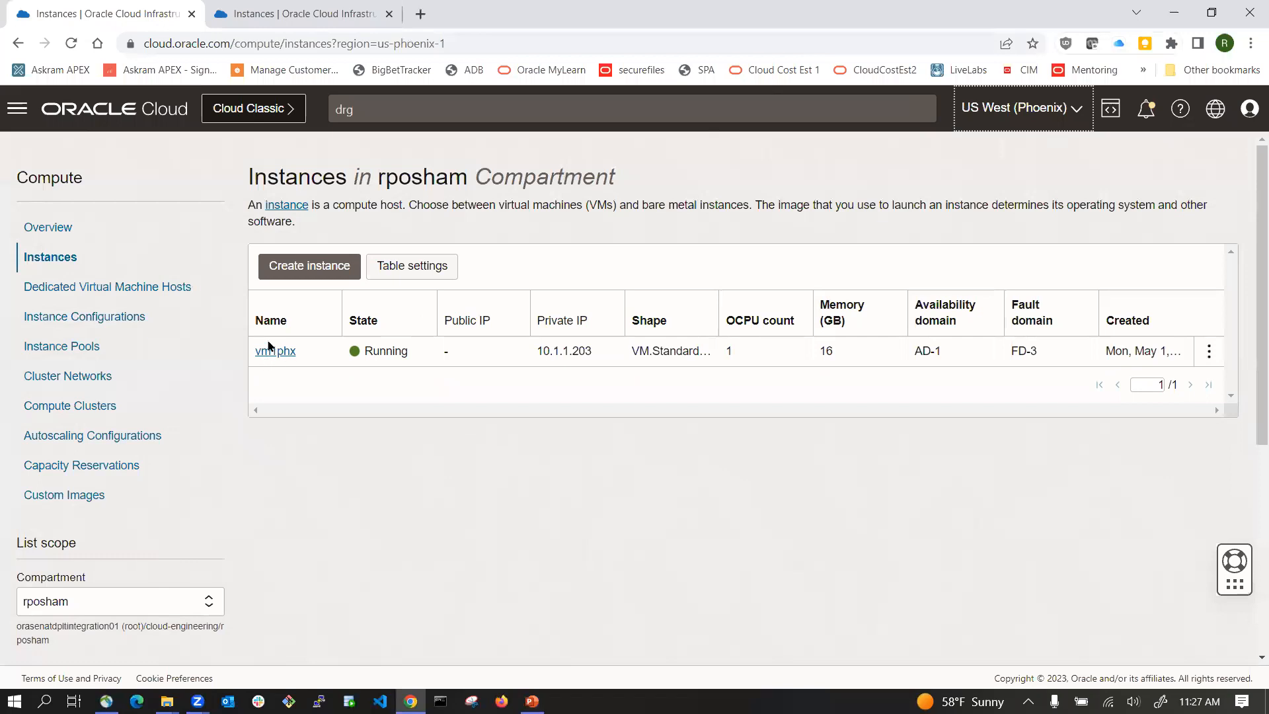
left_click(308, 11)
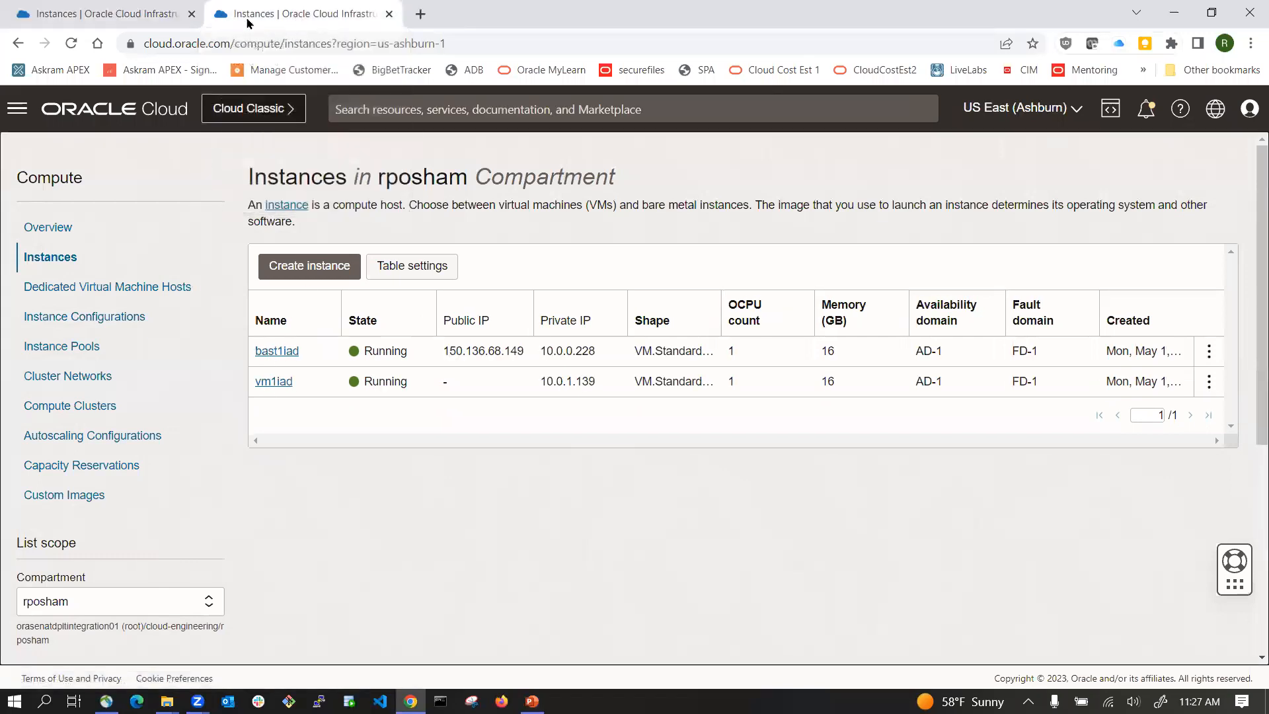
Step: Open the vcn1iad virtual cloud network in Ashburn and review its VCN and subnet CIDR blocks
left_click(96, 108)
left_click(129, 304)
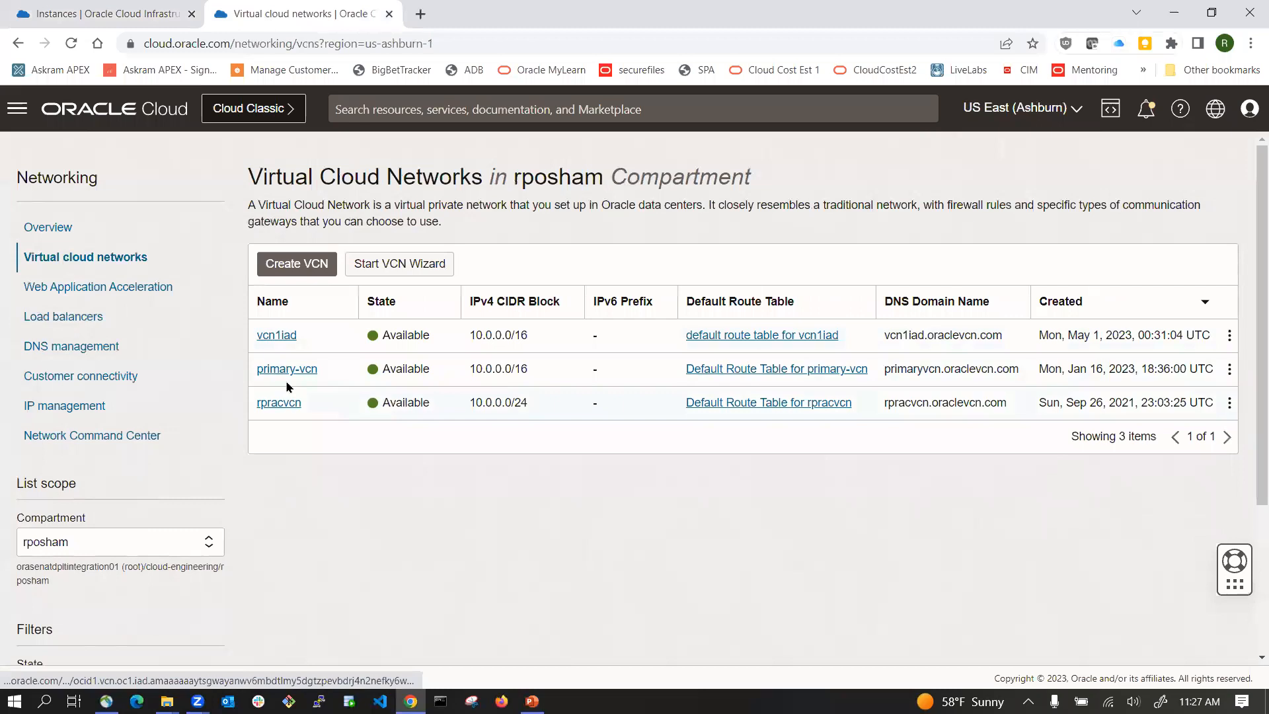
left_click(285, 335)
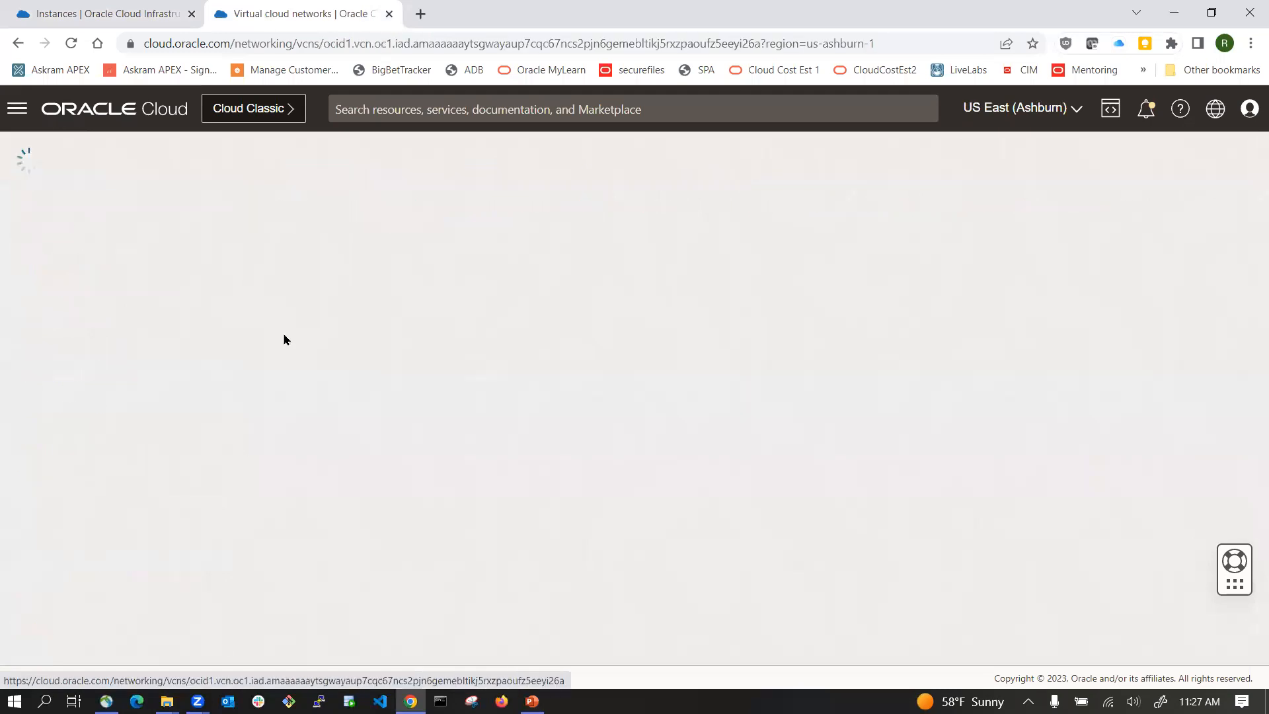
scroll(525, 436, "down", 1)
scroll(523, 442, "down", 2)
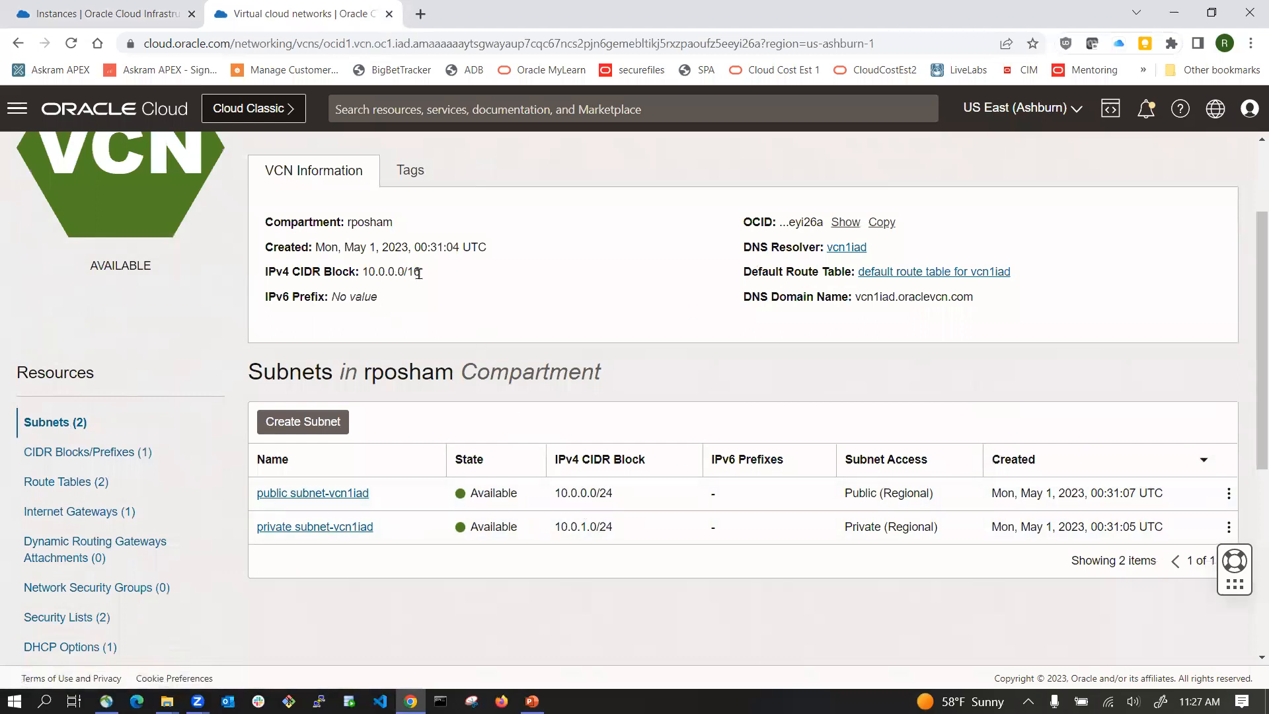
left_click_drag(560, 493, 640, 500)
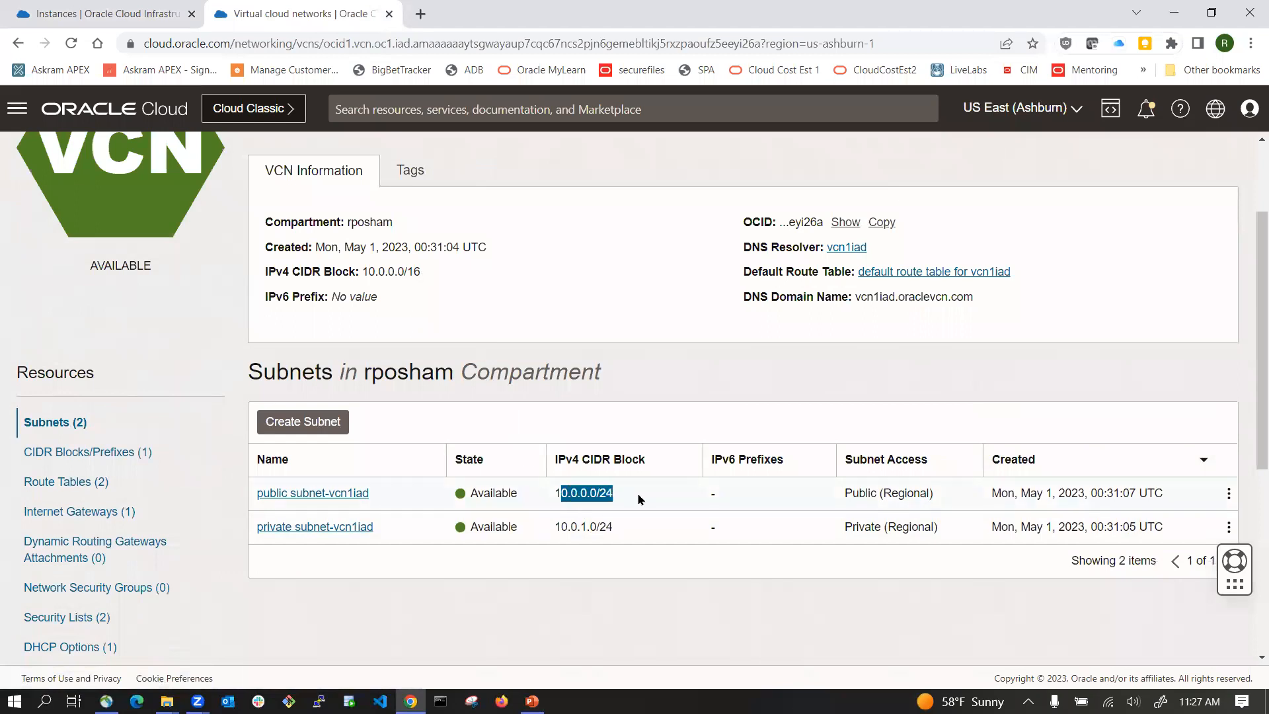
left_click(624, 498)
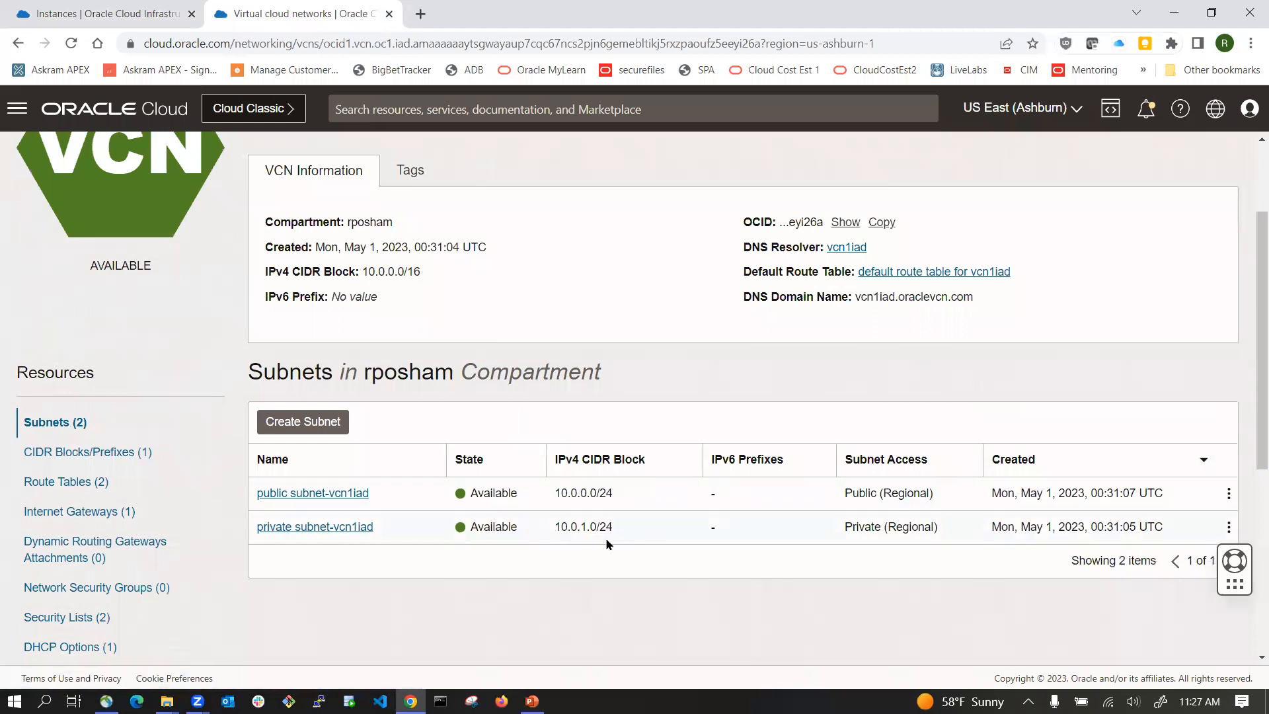
left_click_drag(554, 526, 629, 533)
Step: Open the vcn1phx virtual cloud network in Phoenix and review its VCN and subnet CIDR blocks
left_click(99, 14)
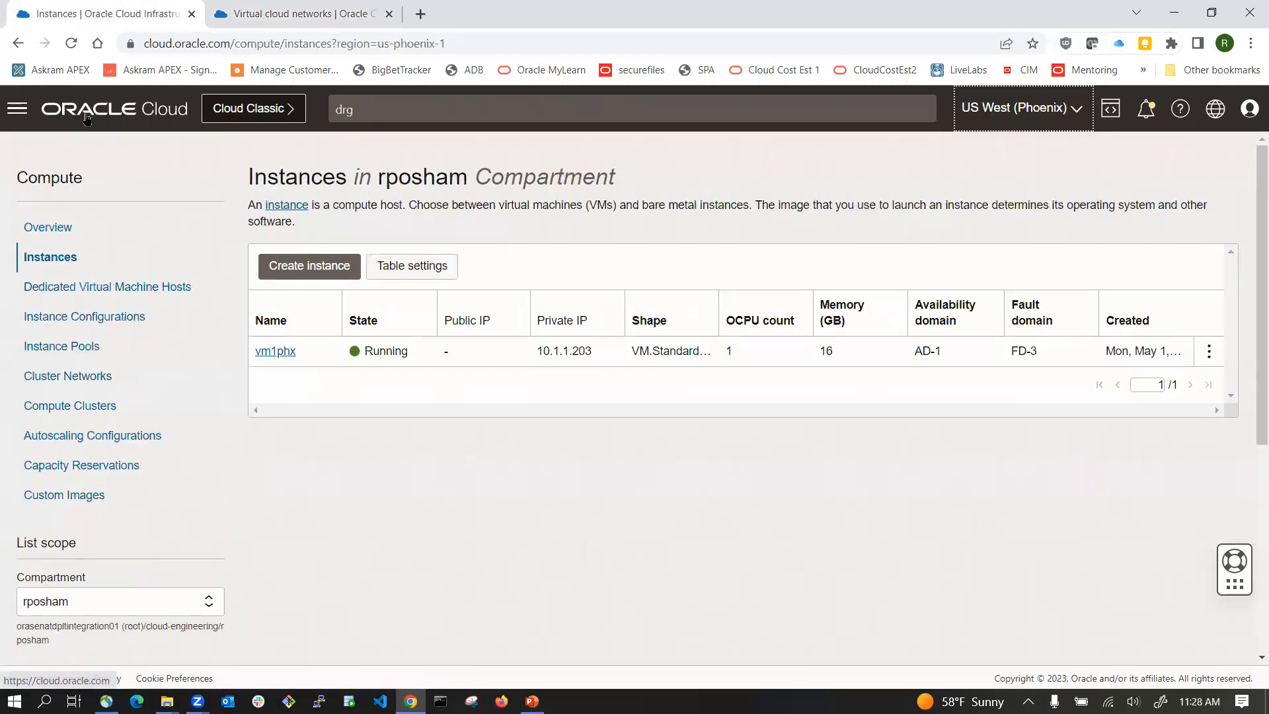
left_click(113, 108)
left_click(129, 302)
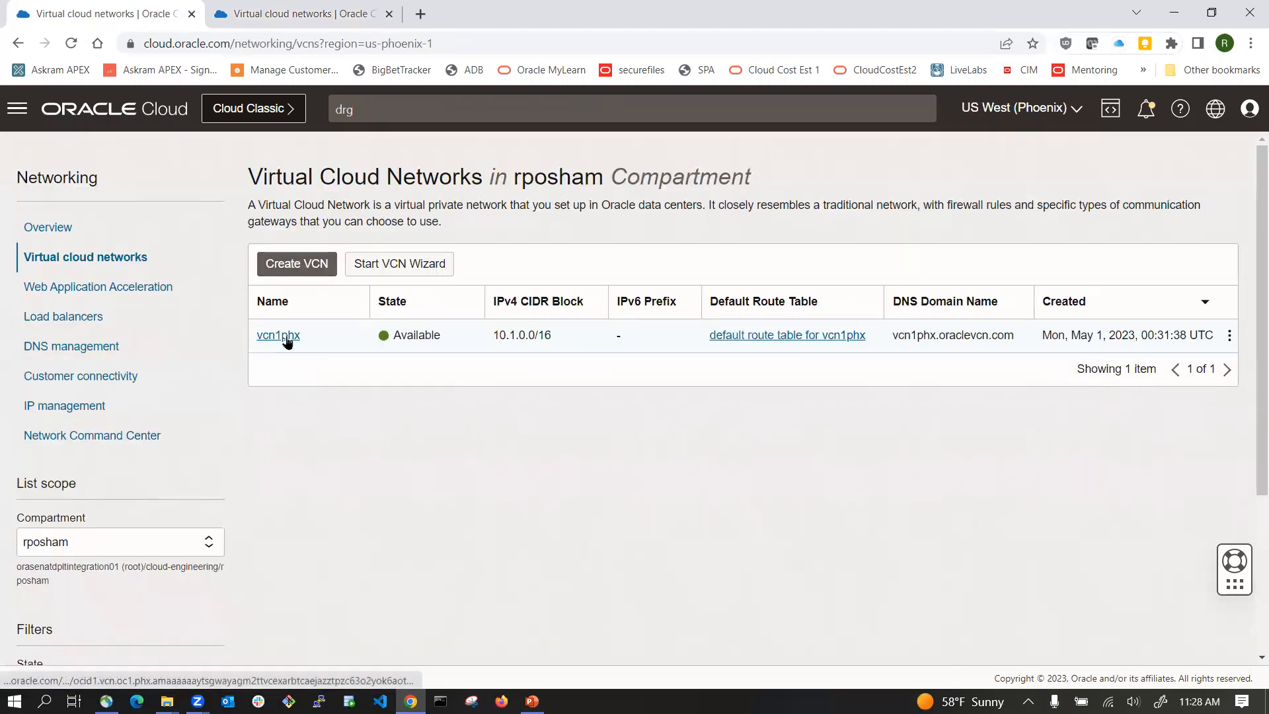
left_click(278, 335)
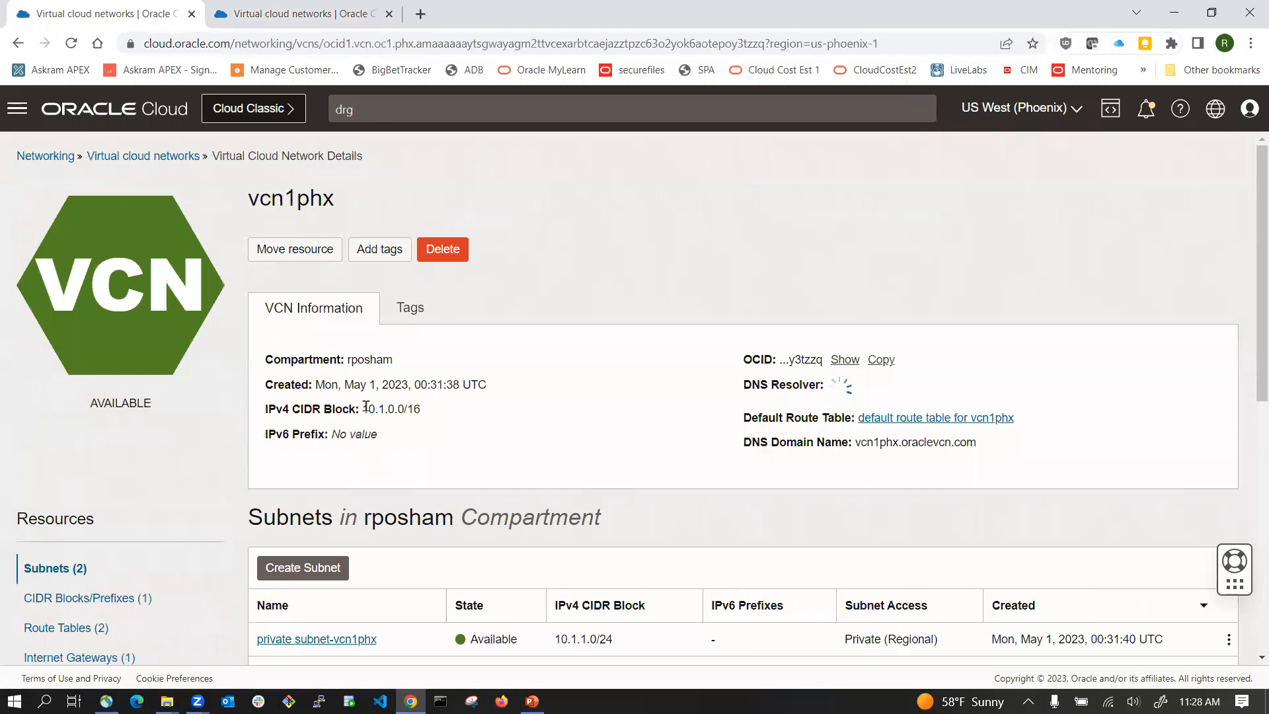
left_click_drag(365, 406, 421, 409)
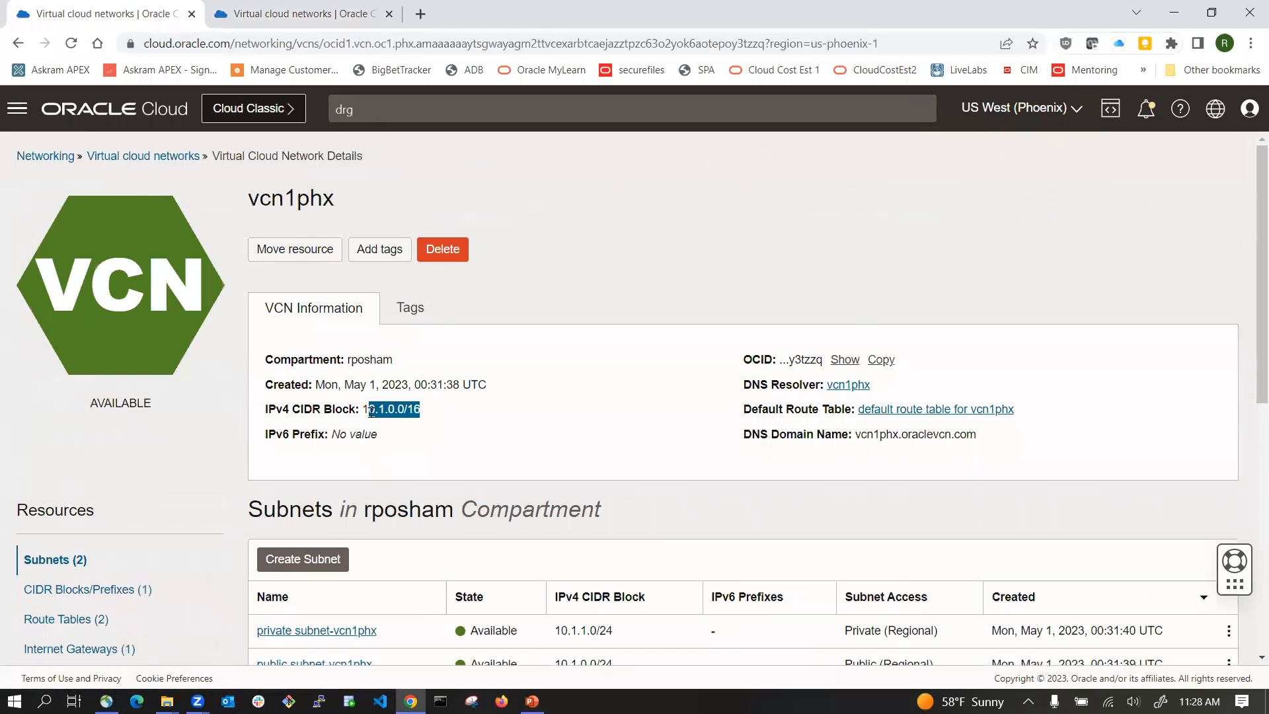
scroll(398, 412, "down", 2)
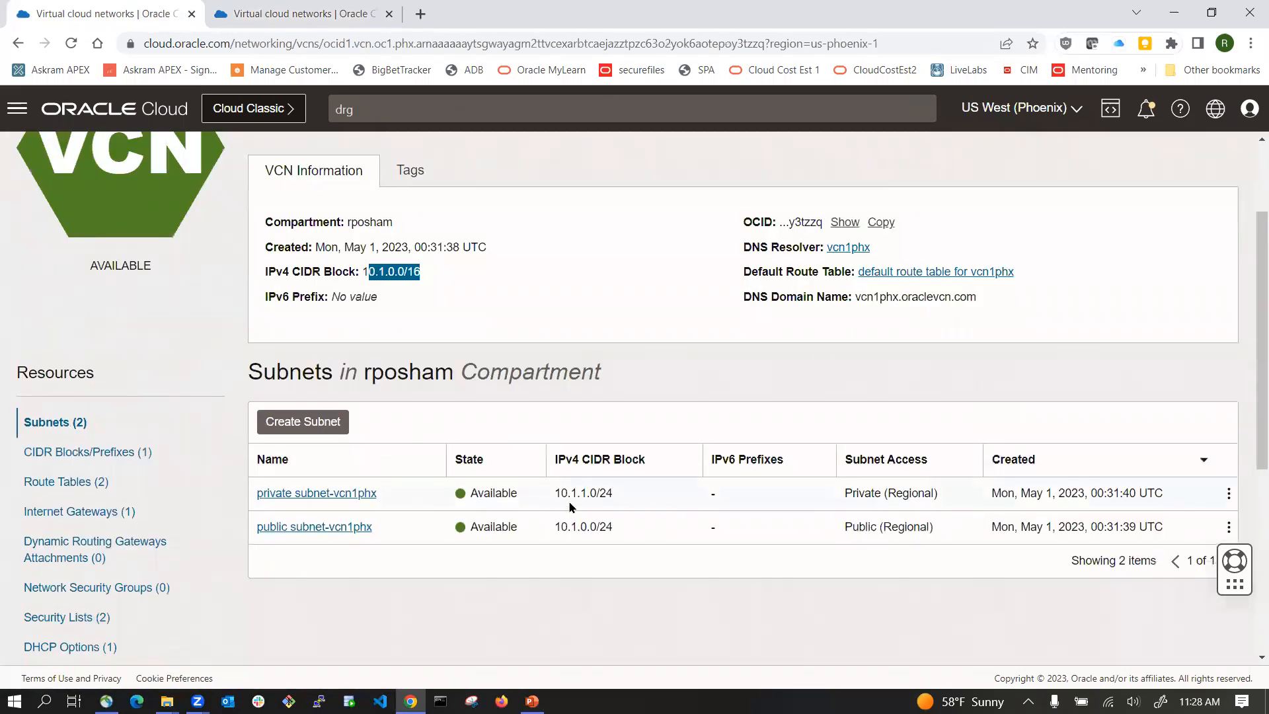
left_click_drag(558, 493, 662, 495)
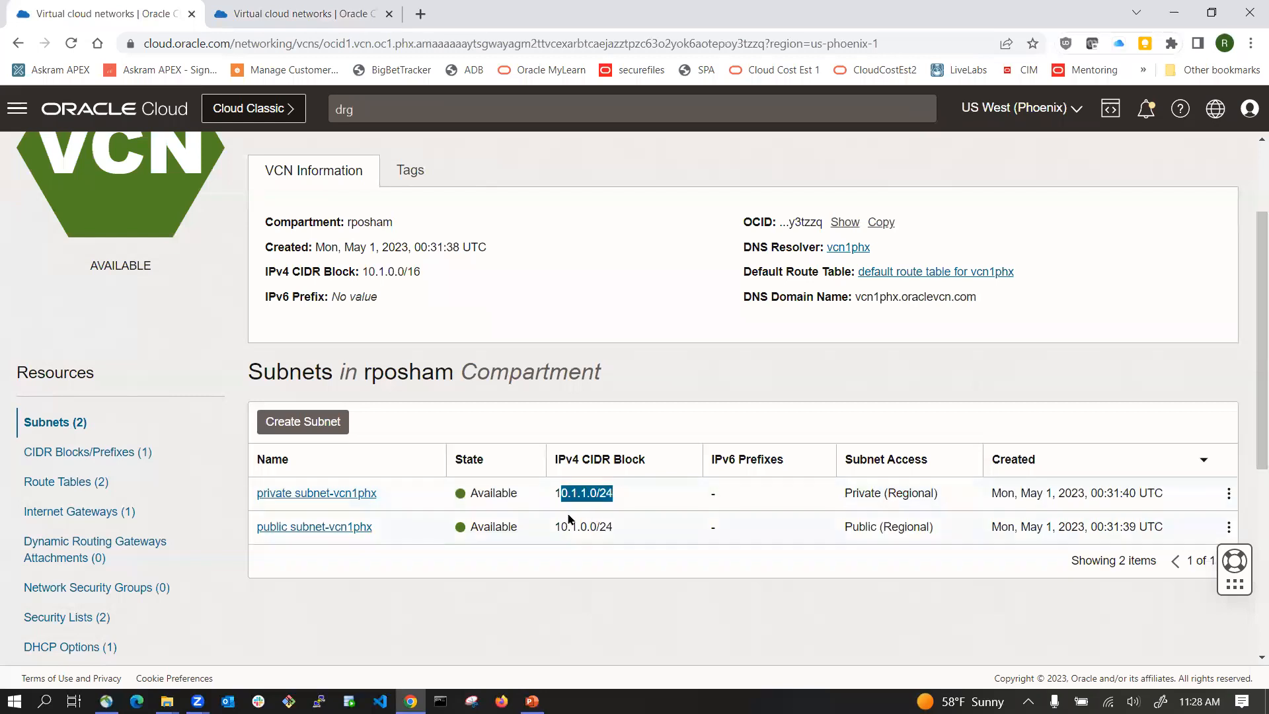
left_click_drag(557, 526, 647, 531)
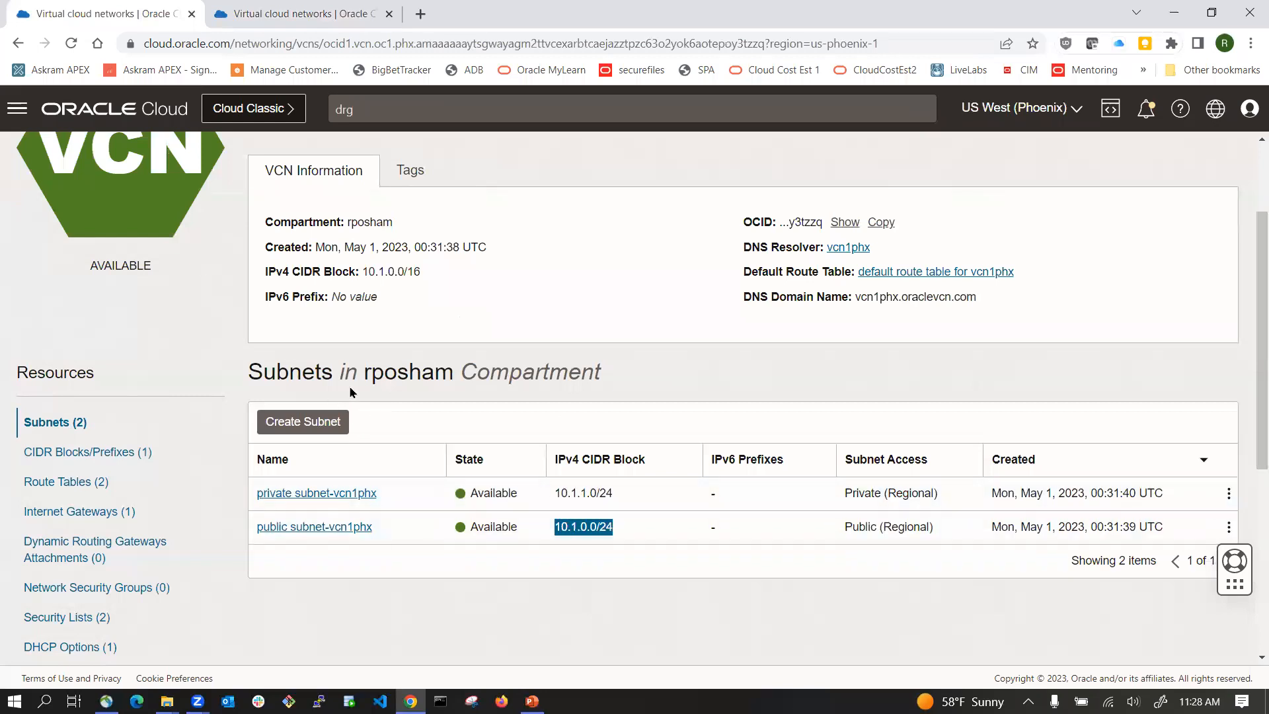
Step: Return to the Phoenix instances list and select the private IP of vm1phx
scroll(357, 411, "up", 2)
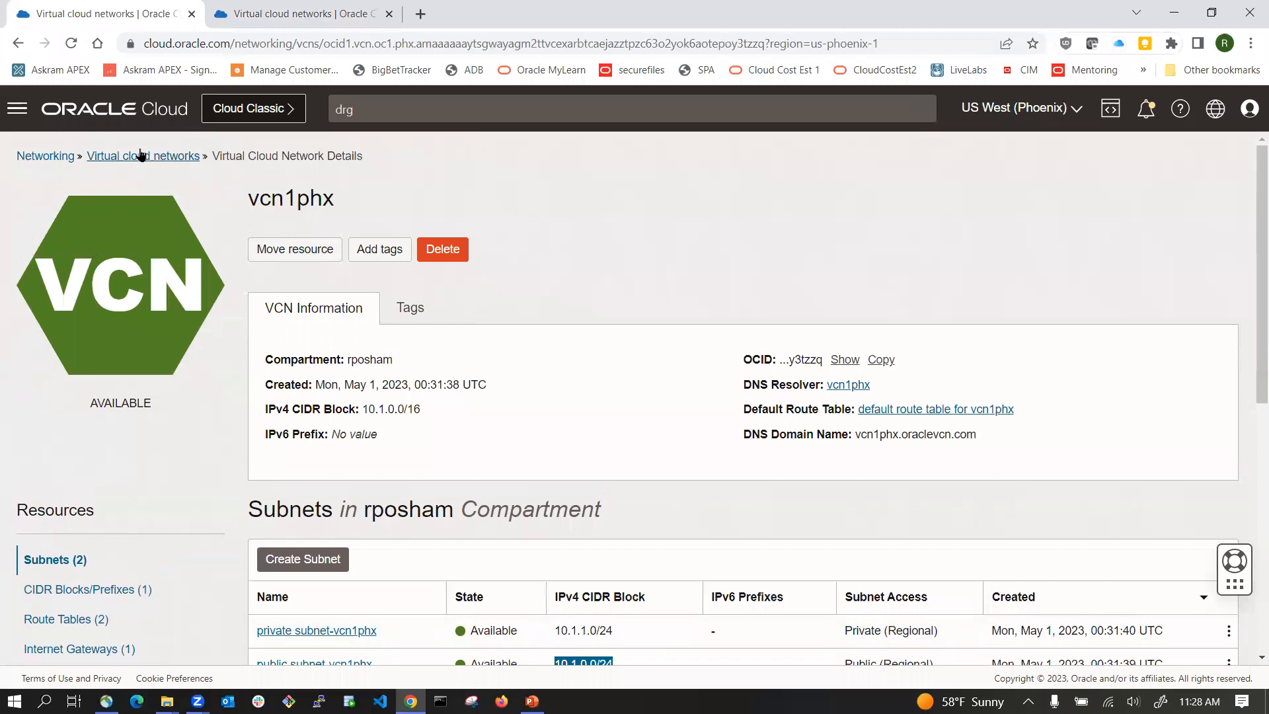
left_click(78, 114)
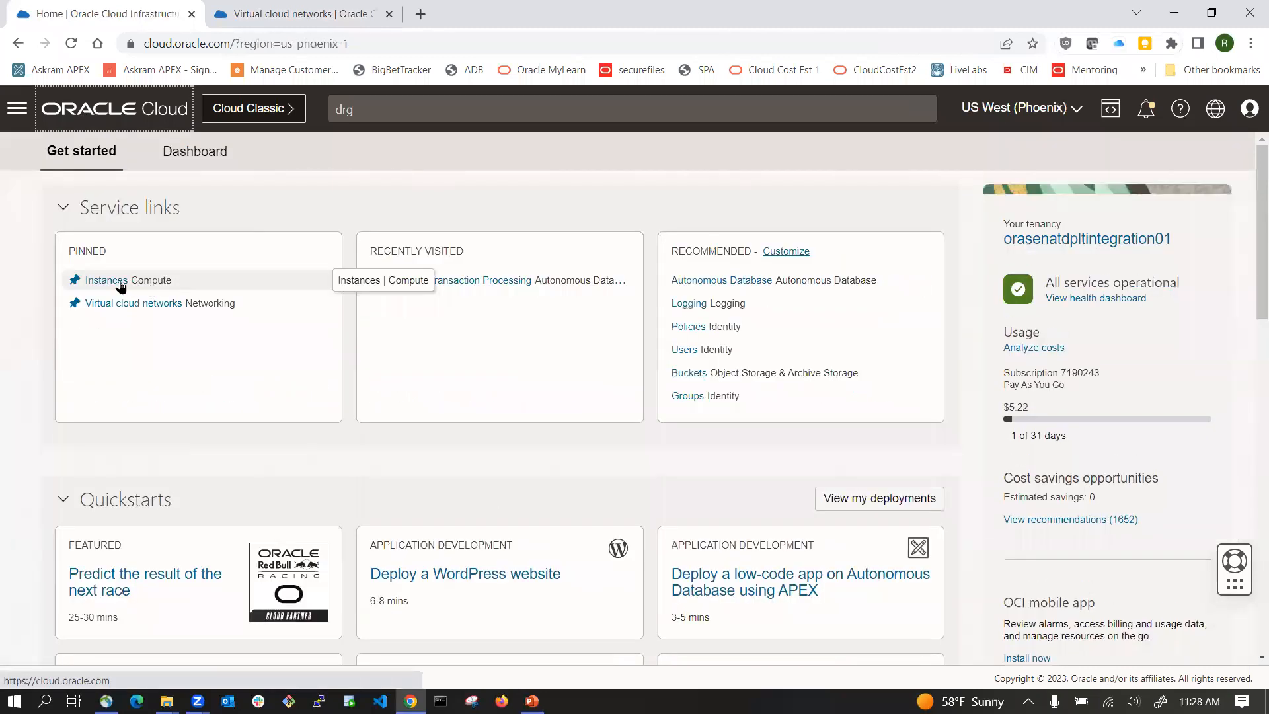
left_click(106, 280)
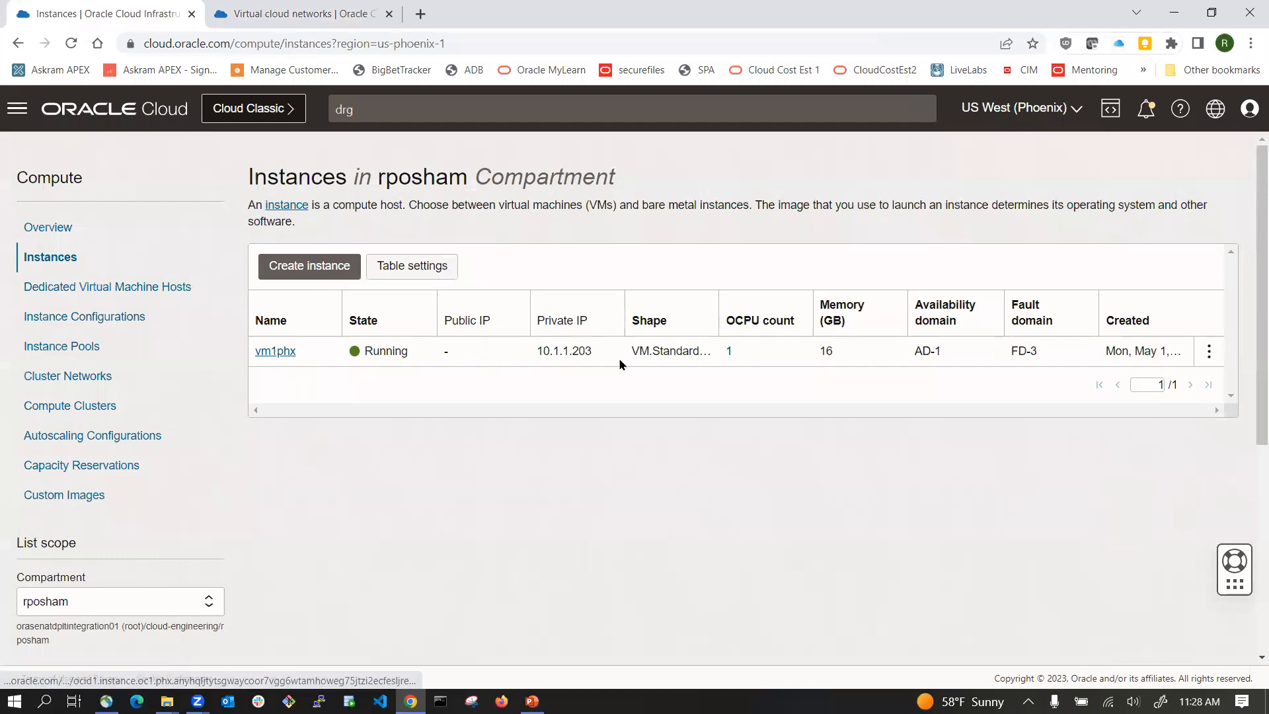
left_click_drag(537, 349, 607, 355)
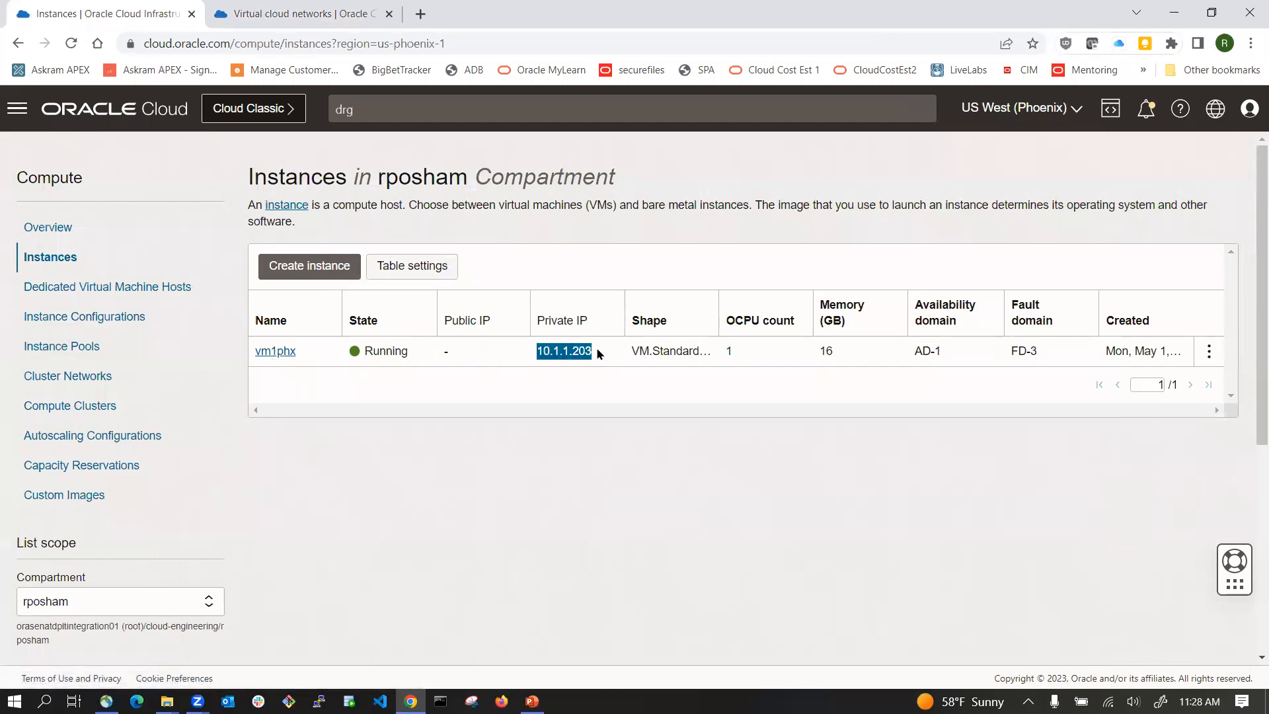
Step: Review the remote peering network diagram in the PowerPoint slide
left_click(532, 701)
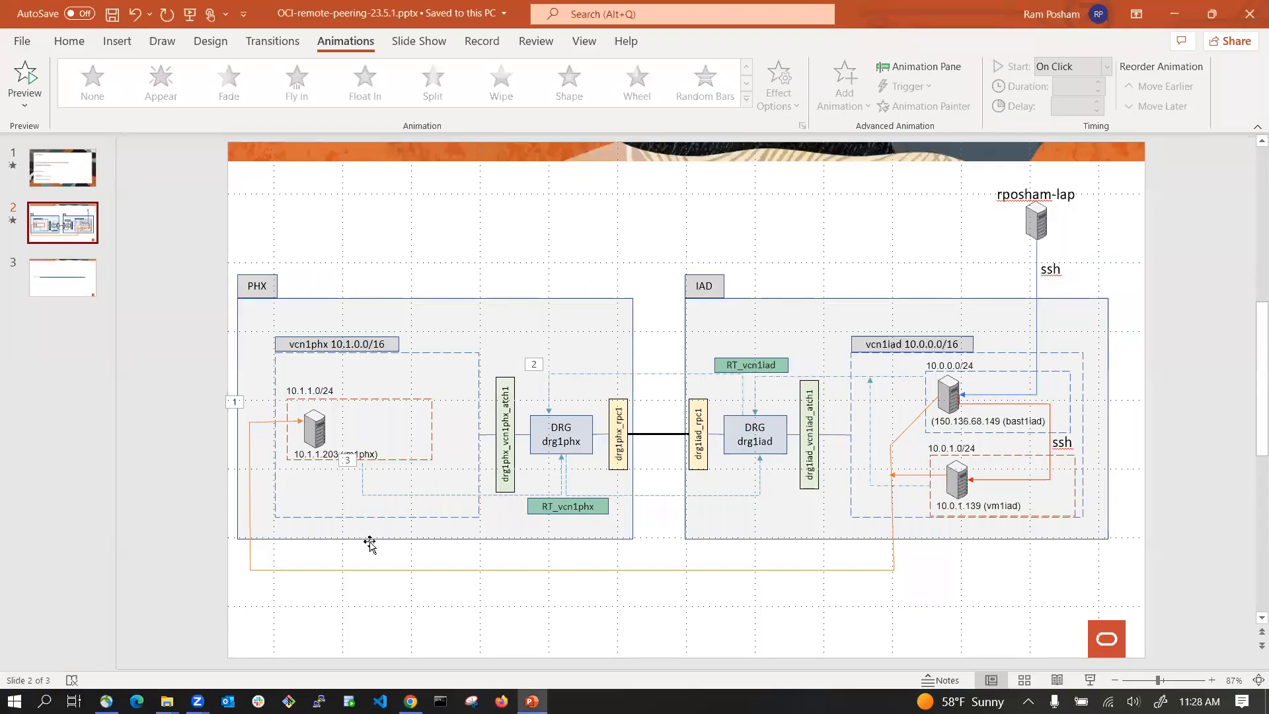
left_click(372, 588)
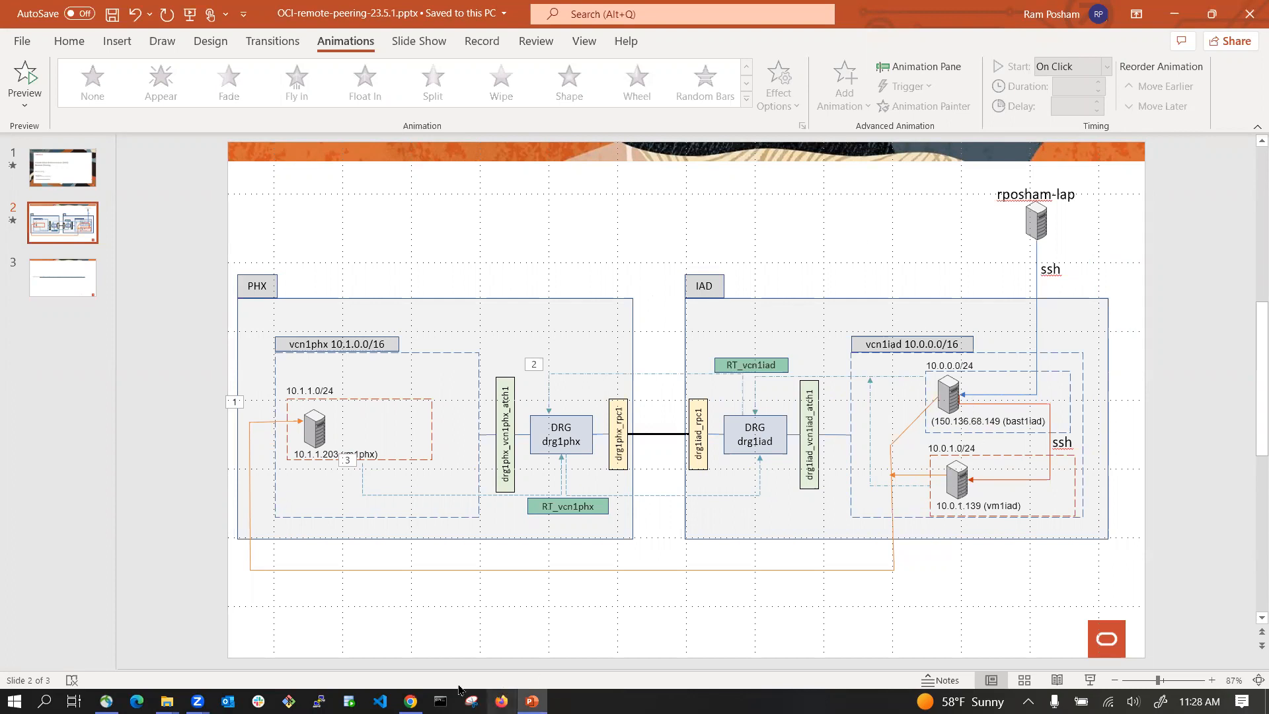
left_click(410, 701)
Step: Open the Ashburn instances list and compare bast1iad and vm1iad IP addresses against the diagram
left_click(276, 16)
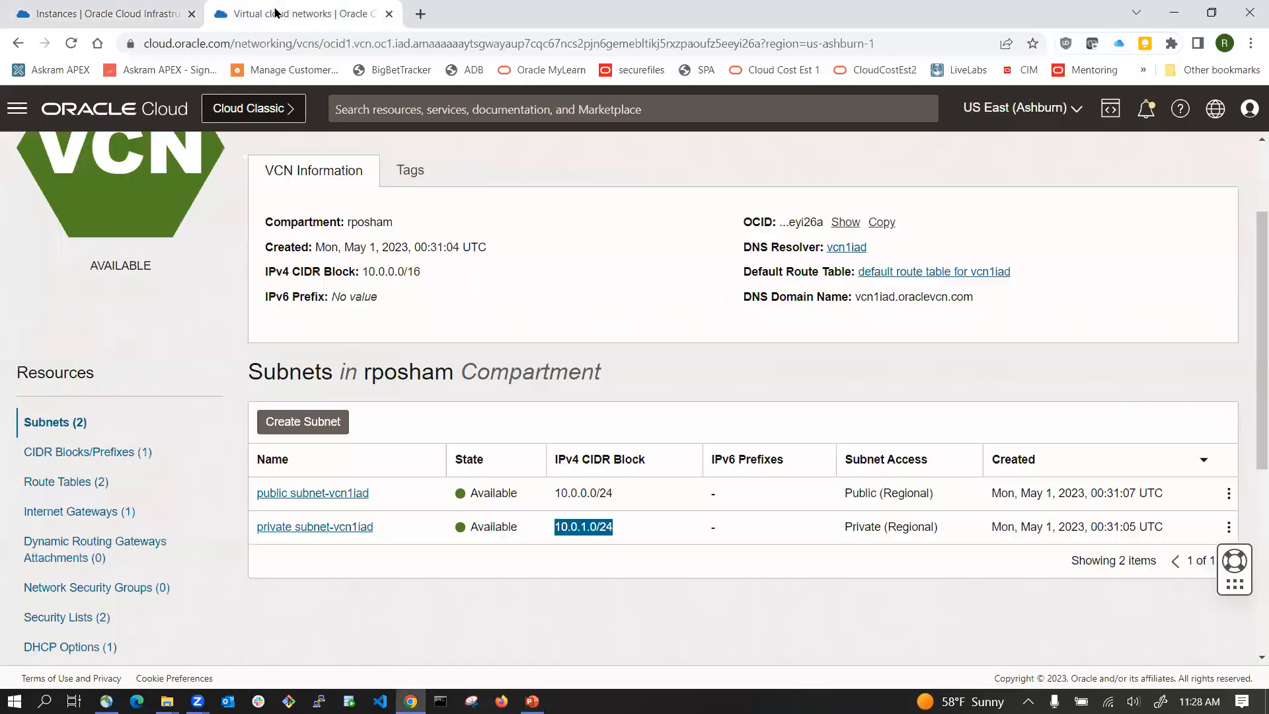
left_click(91, 116)
left_click(90, 281)
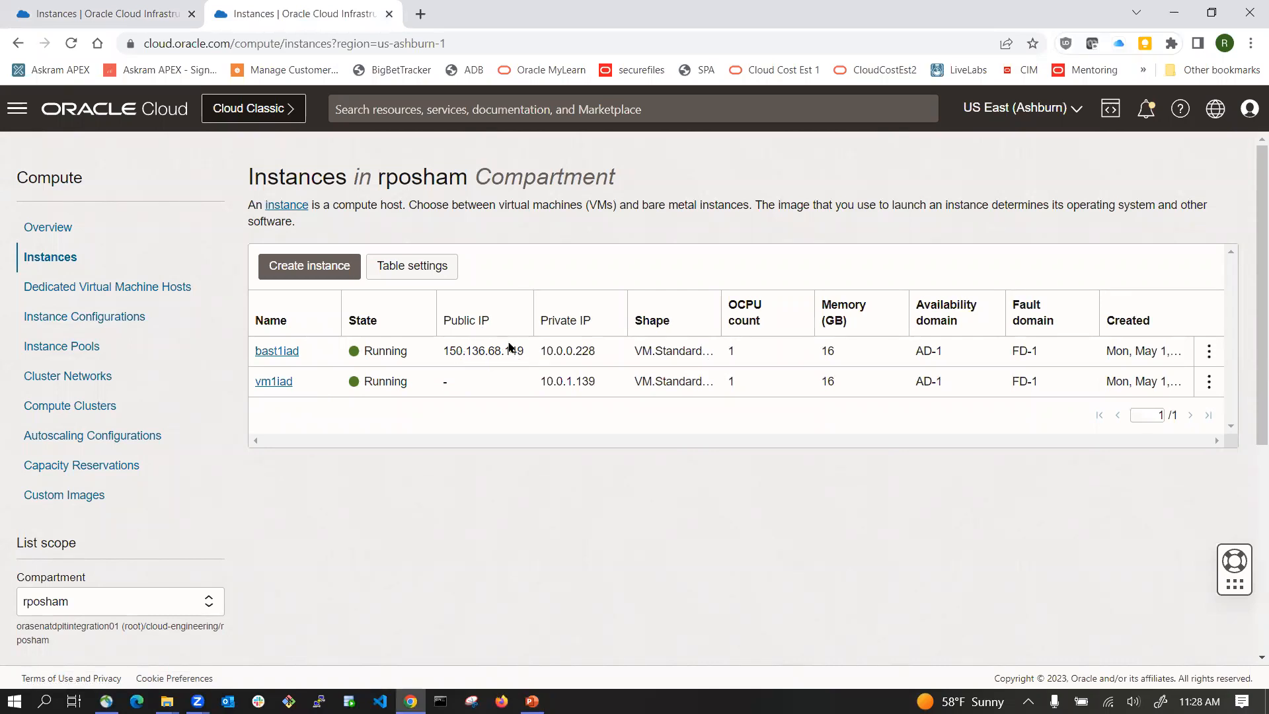
key("alt+Tab")
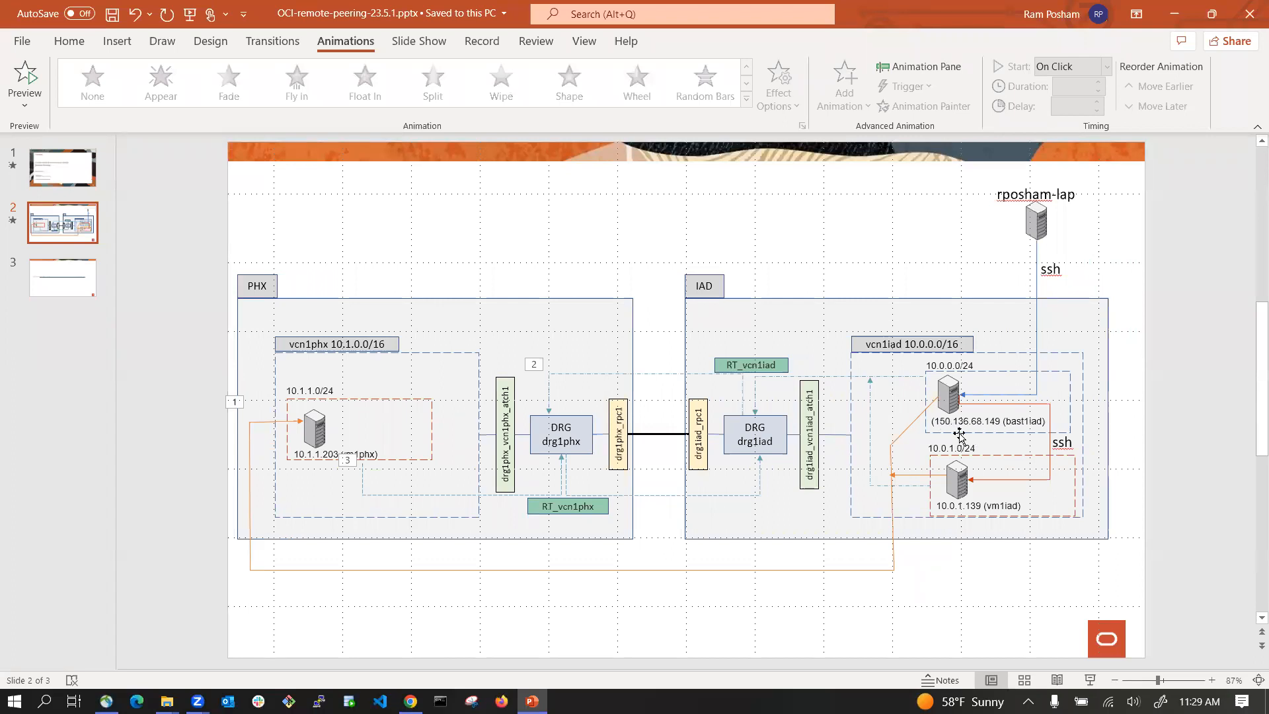
key("alt+Tab")
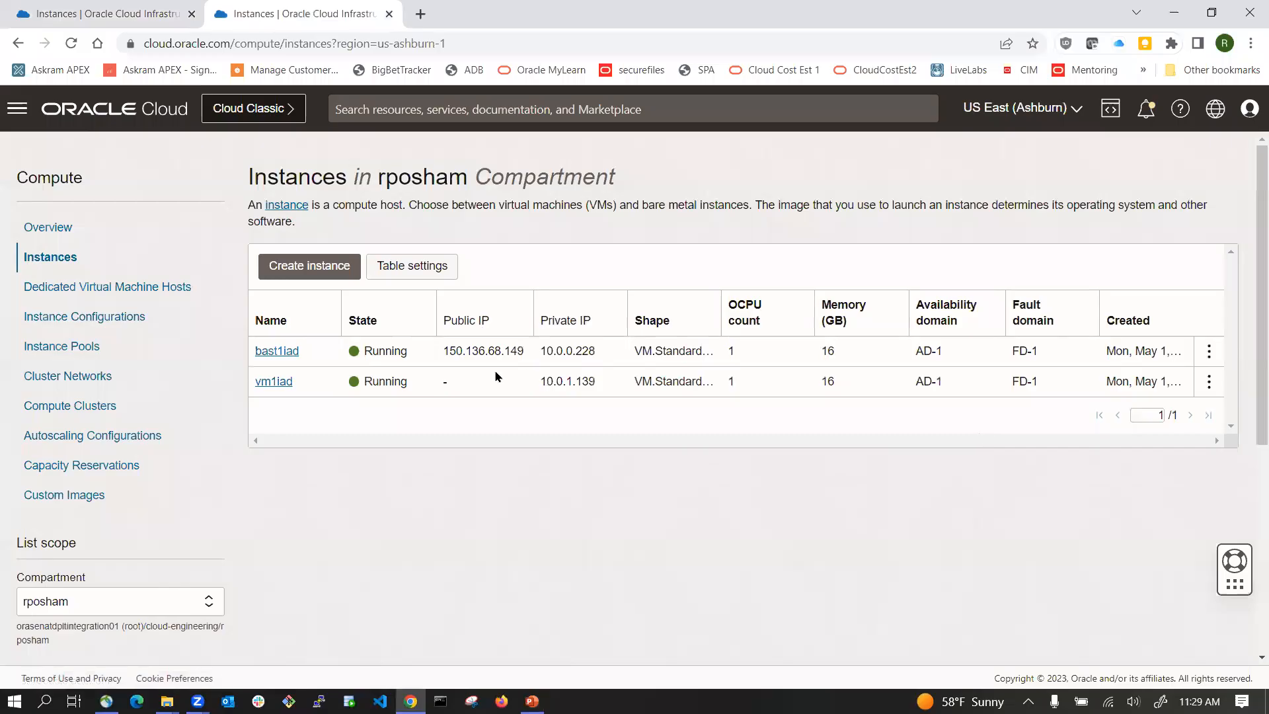
key("alt+Tab")
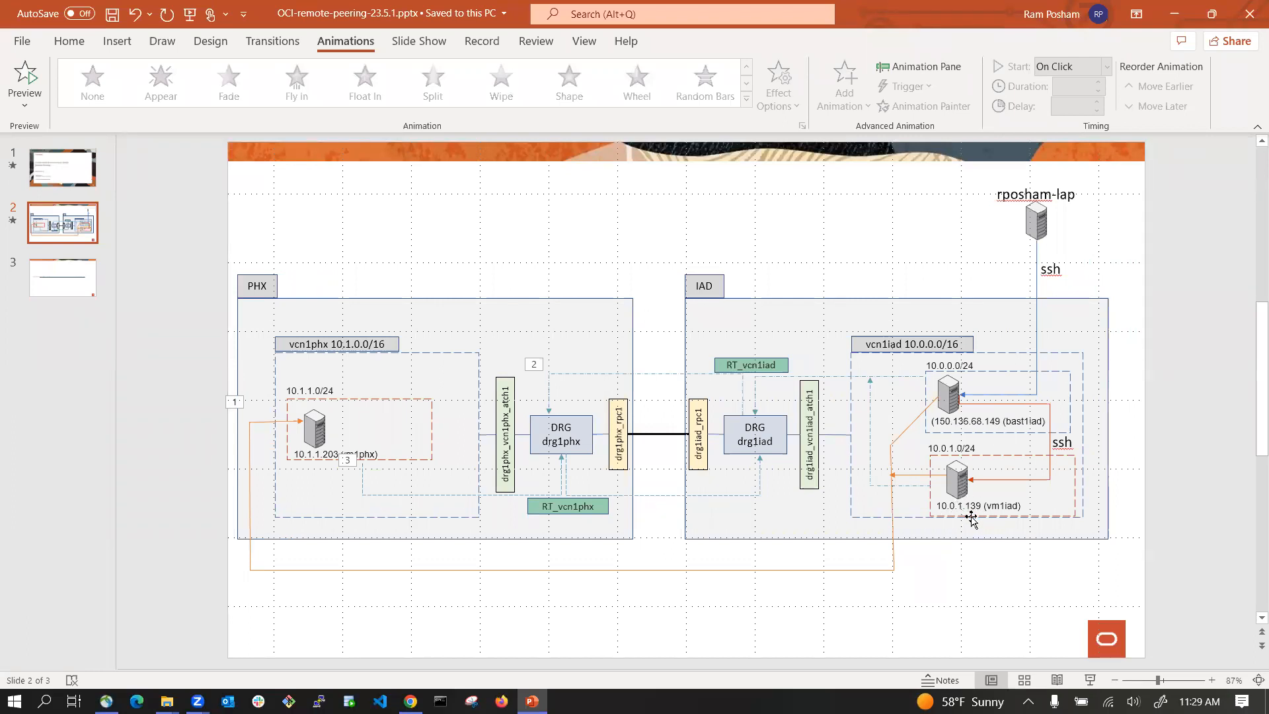
key("alt+Tab")
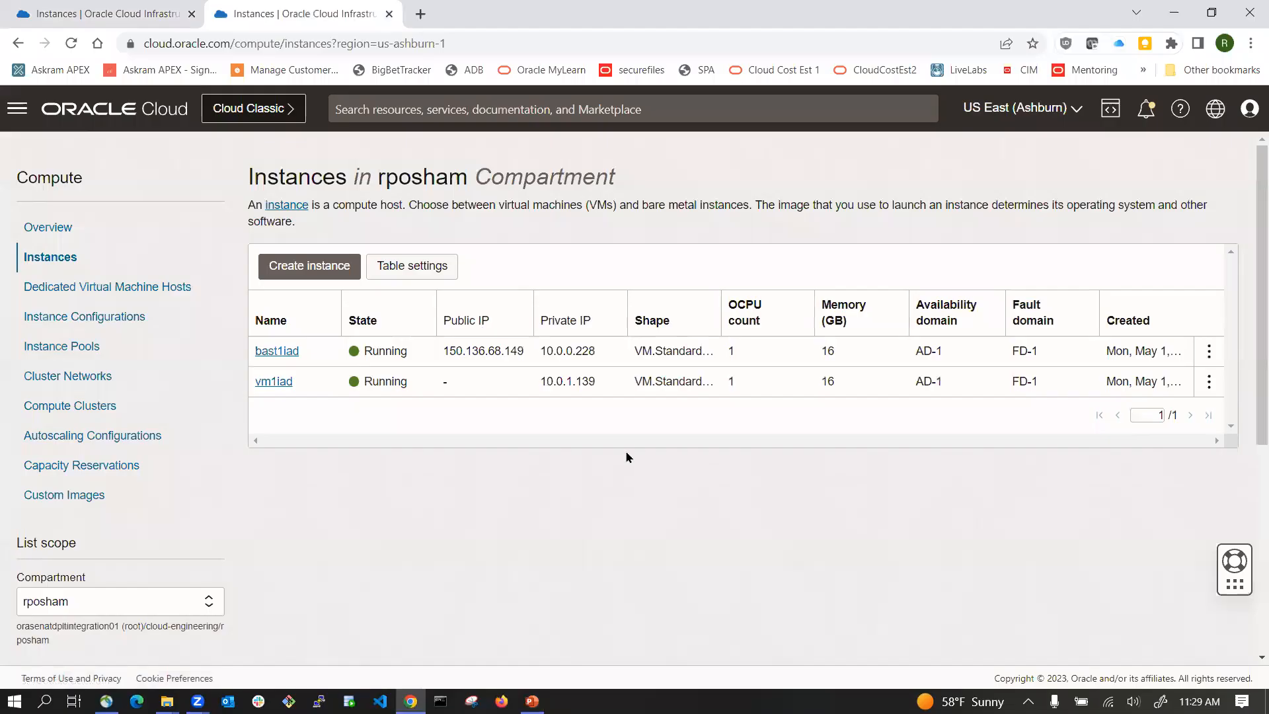
double_click(557, 381)
key("alt+Tab")
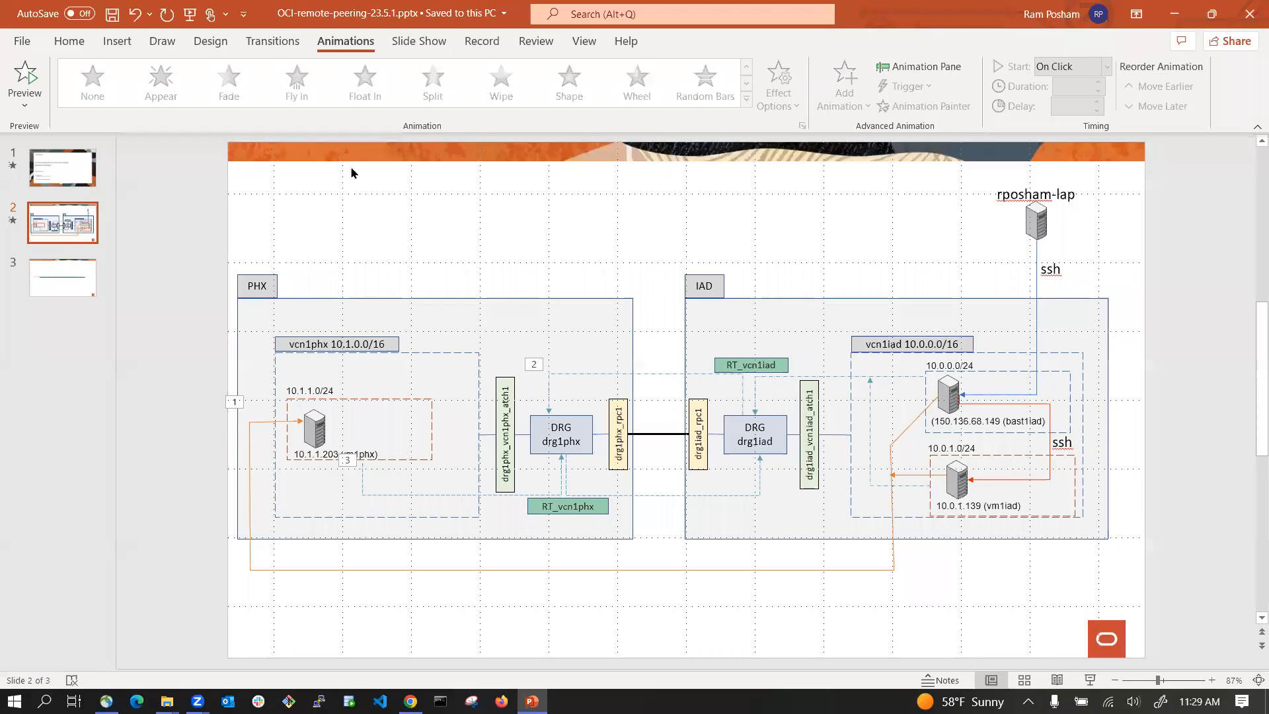
key("alt+Tab")
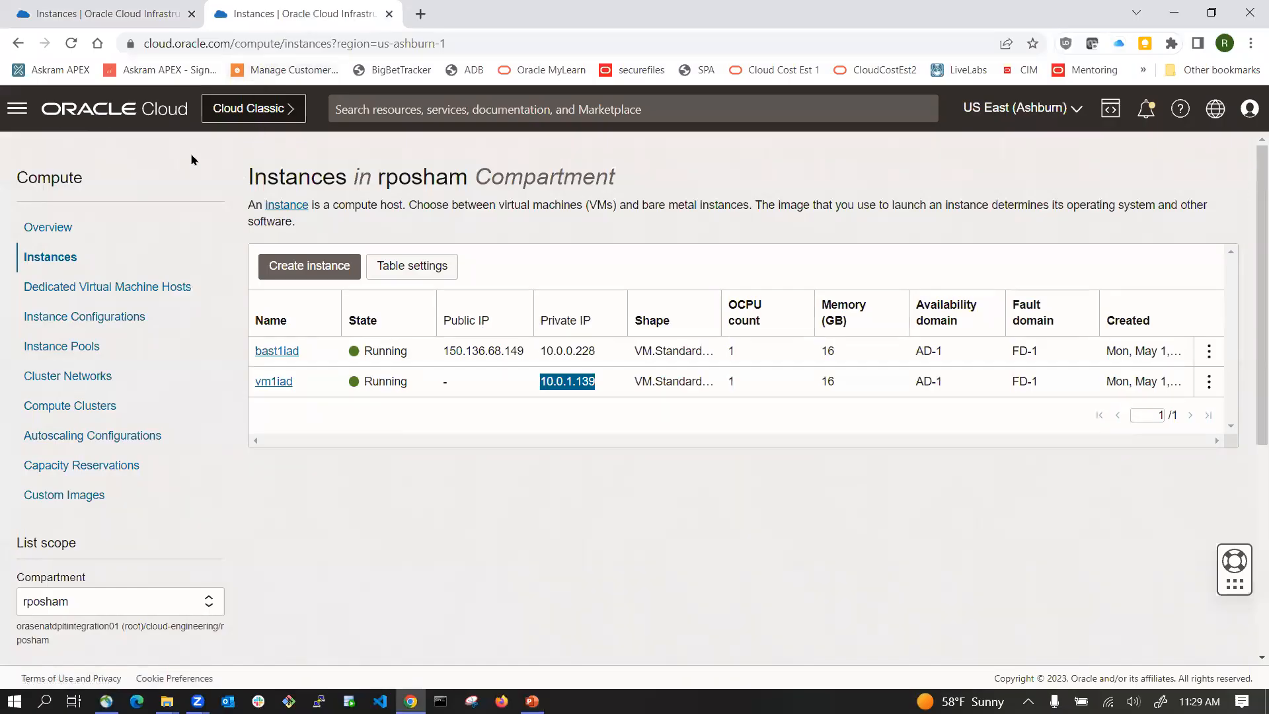
Step: Search for drg and open the Dynamic Routing Gateways service in Ashburn
left_click(105, 113)
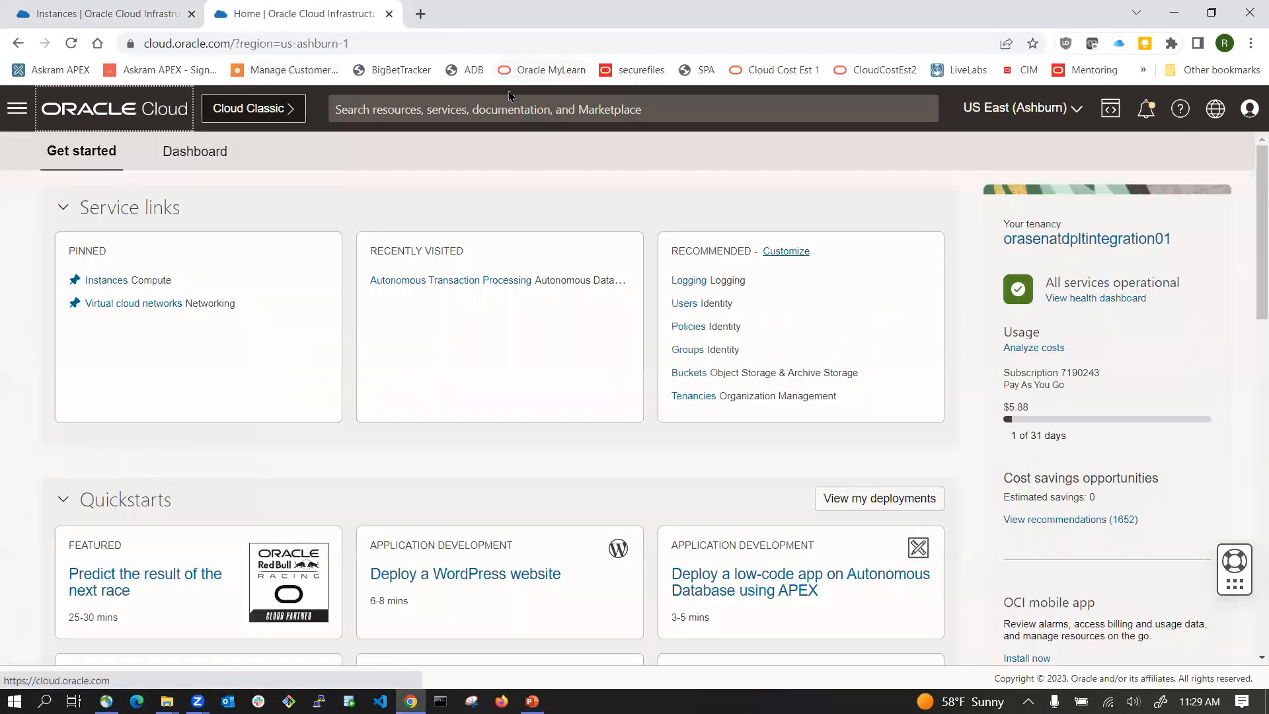
left_click(448, 102)
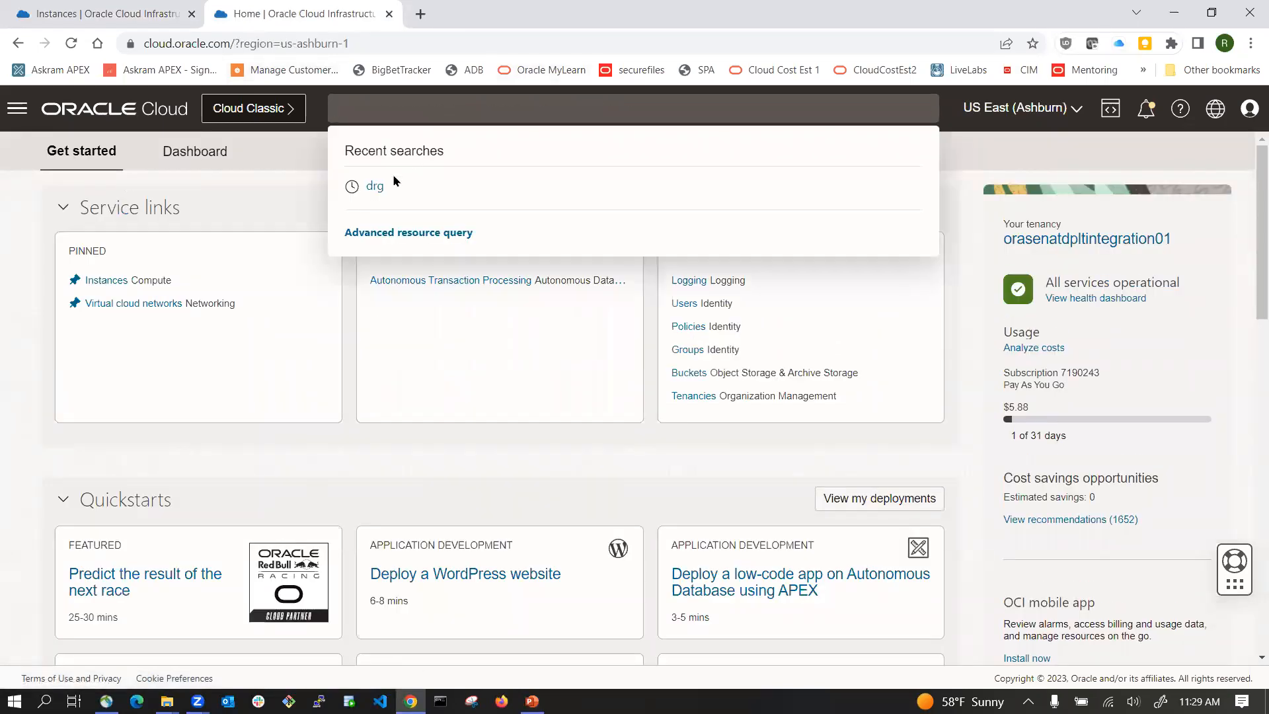
left_click(370, 186)
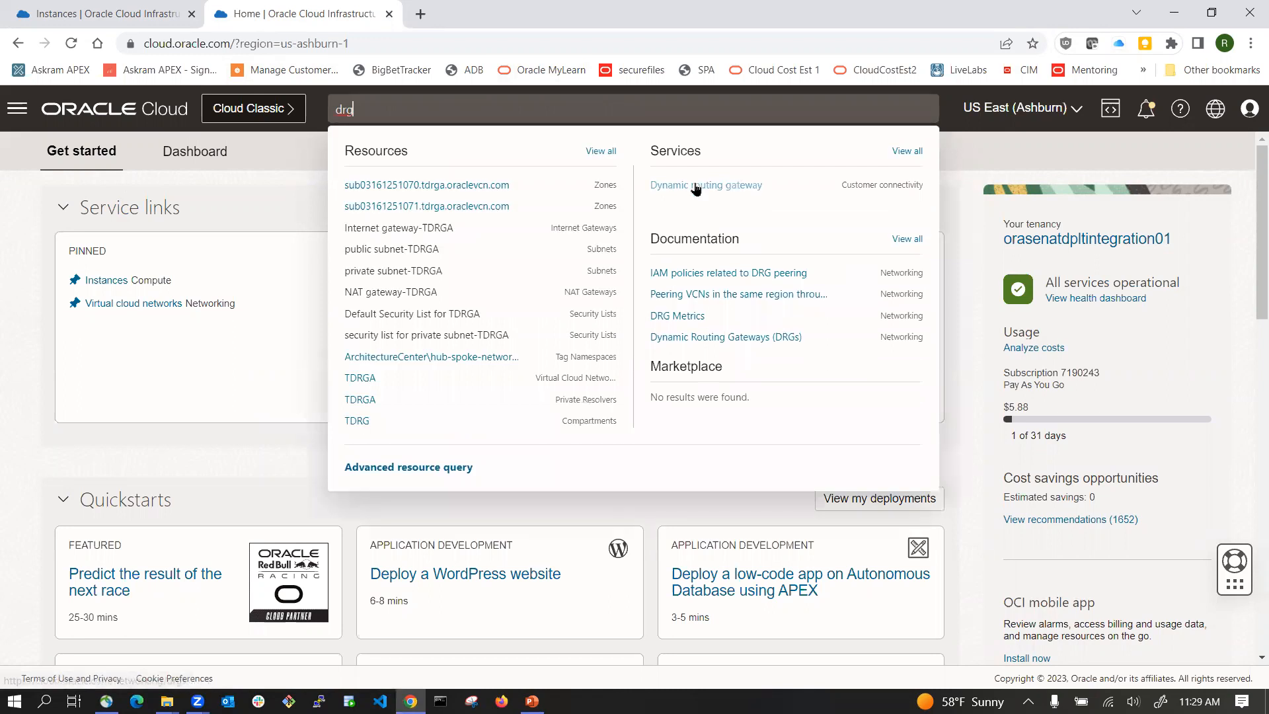
left_click(698, 185)
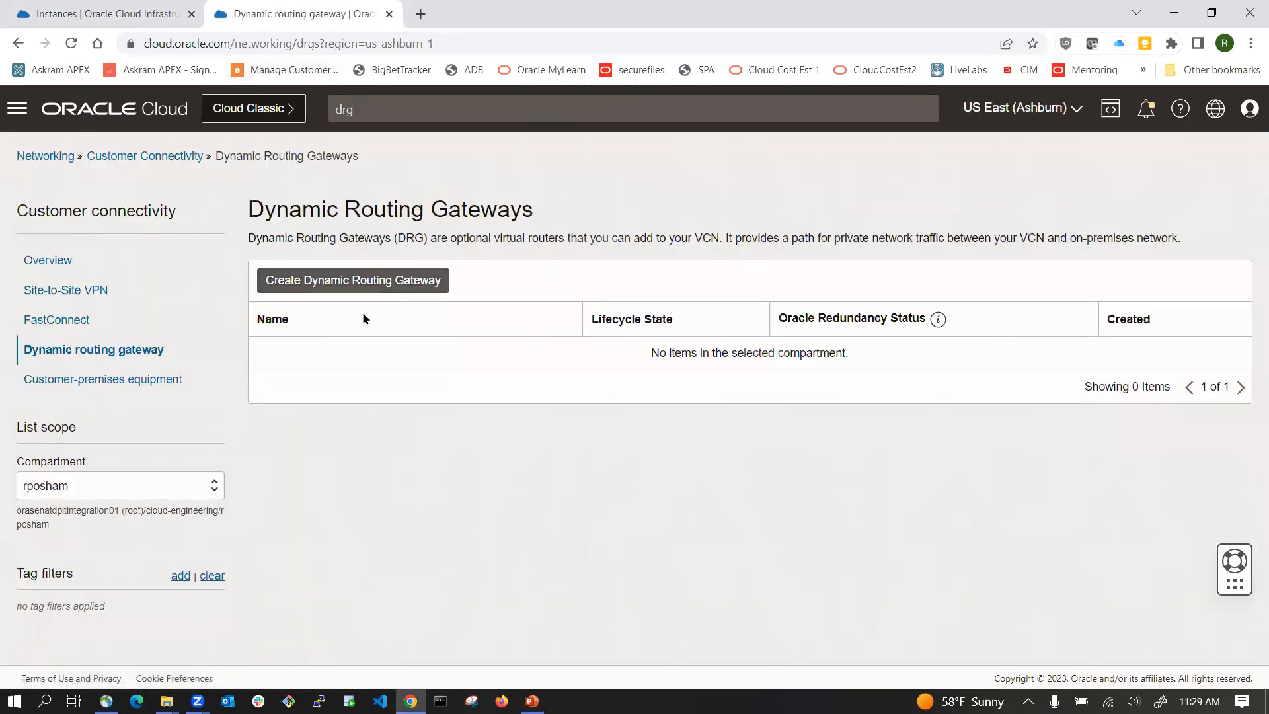
Step: Create a dynamic routing gateway named drg1iad in the Ashburn region, copying the name from the diagram
left_click(355, 283)
left_click(554, 243)
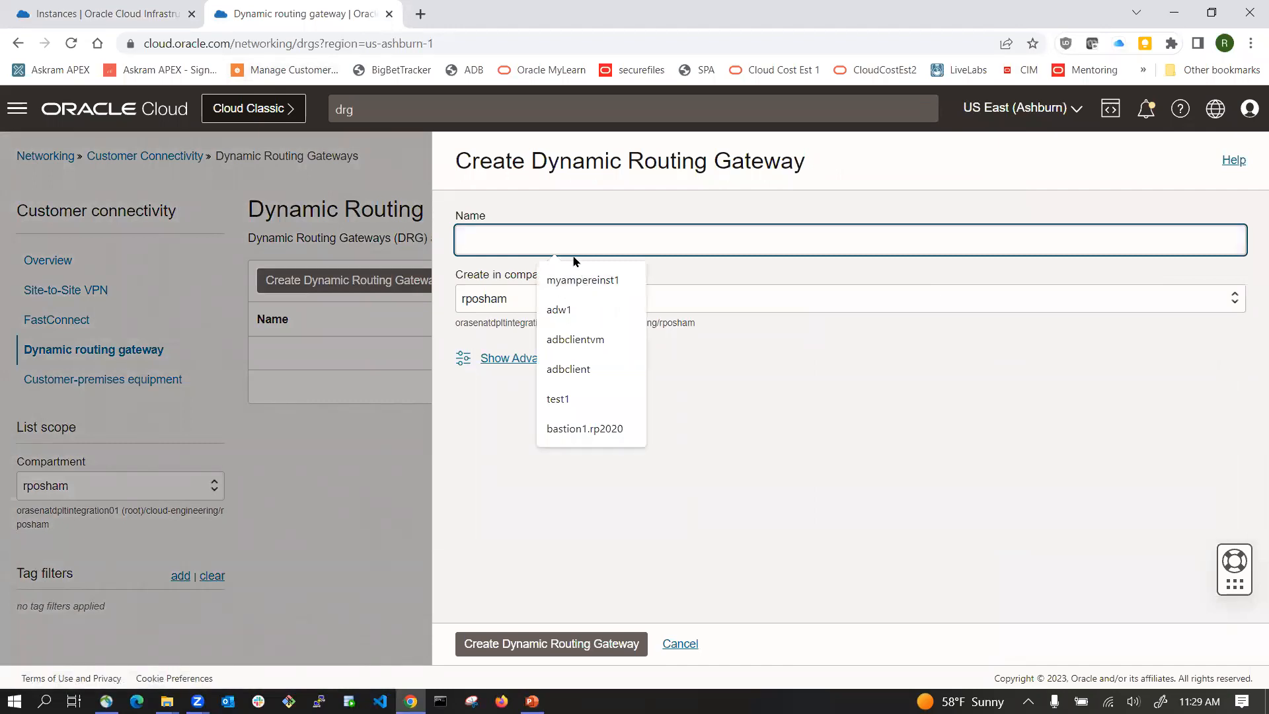
key("alt+Tab")
double_click(764, 441)
key("ctrl+c")
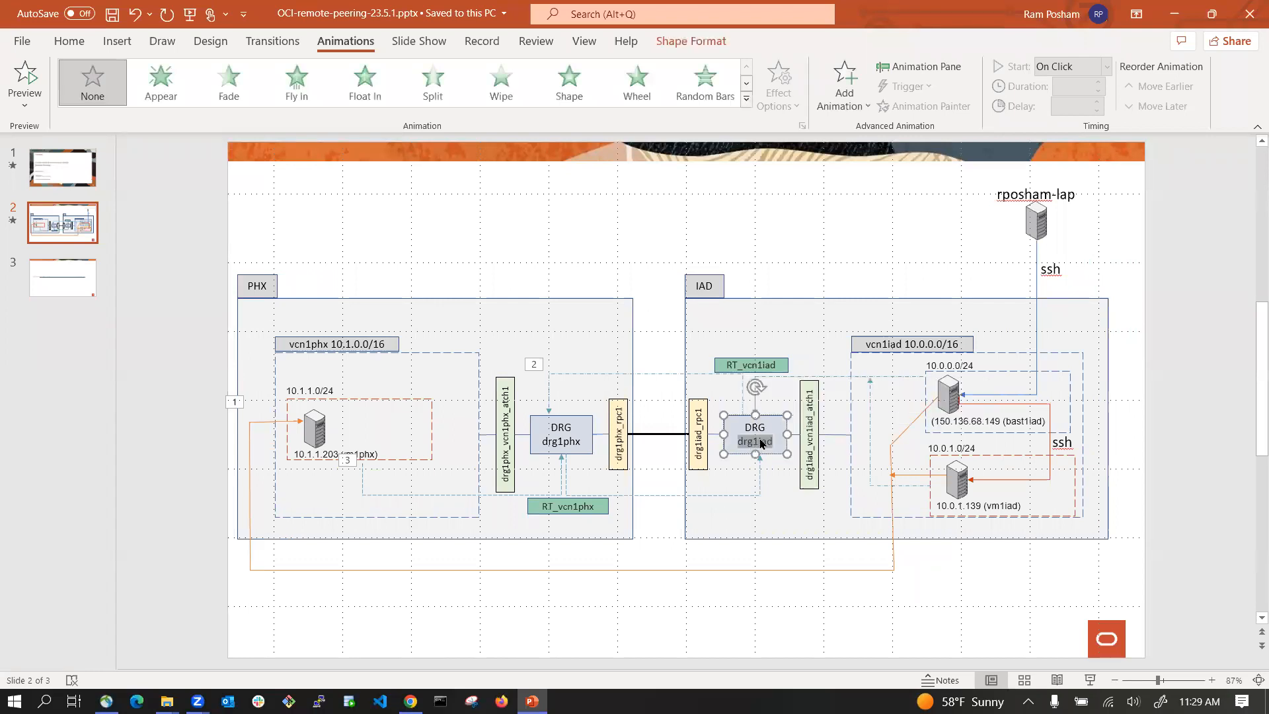
key("alt+Tab")
key("ctrl+v")
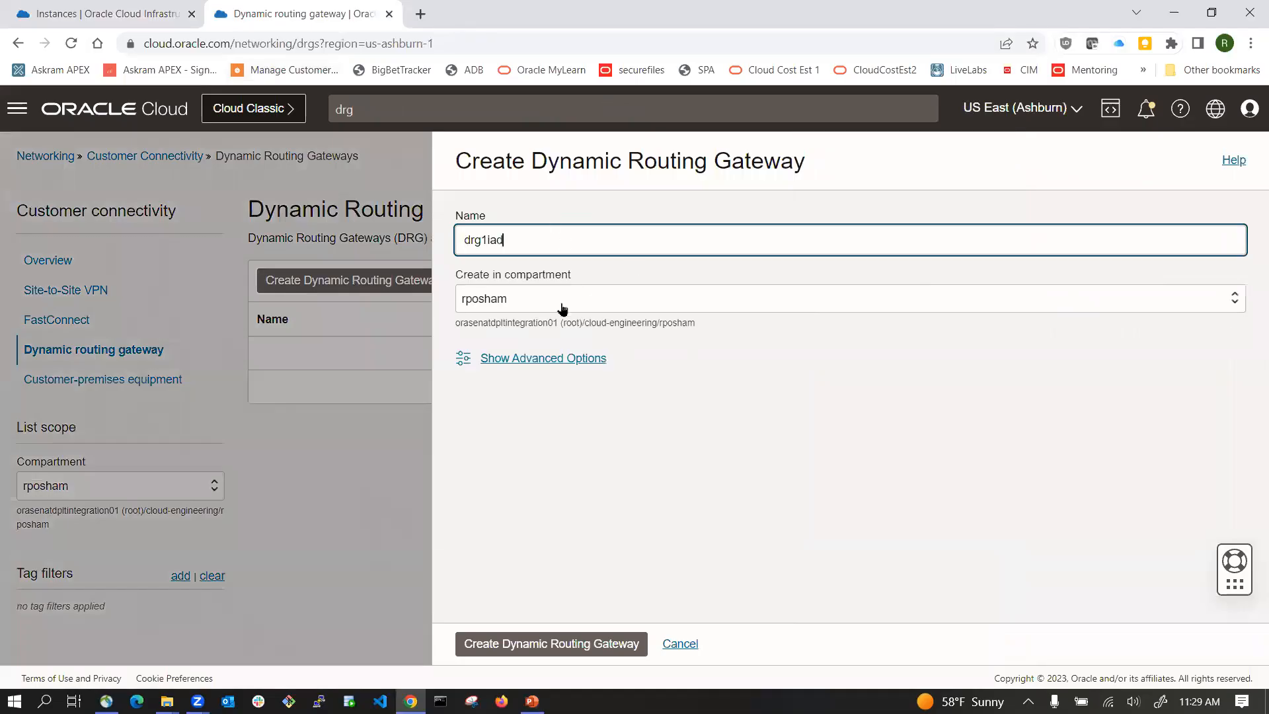
key("Return")
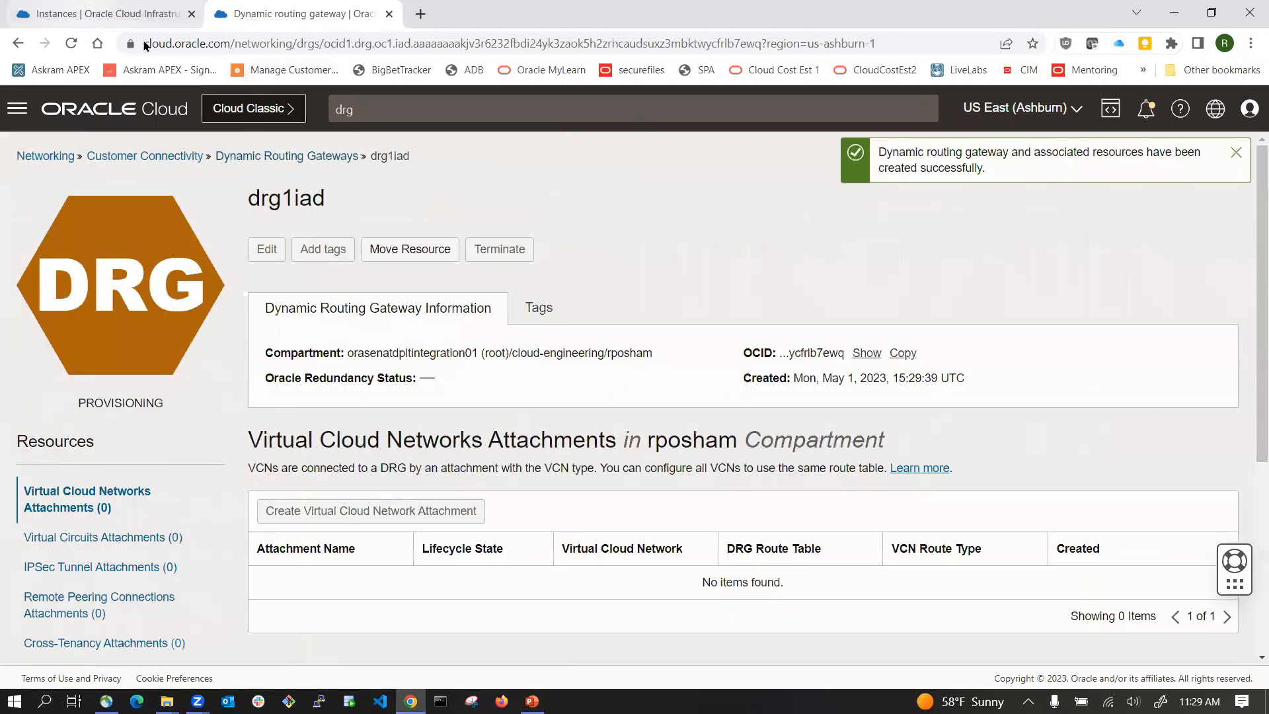
Step: In the Phoenix tab, open Dynamic Routing Gateways and create a gateway named drg1phx
left_click(98, 24)
left_click(116, 112)
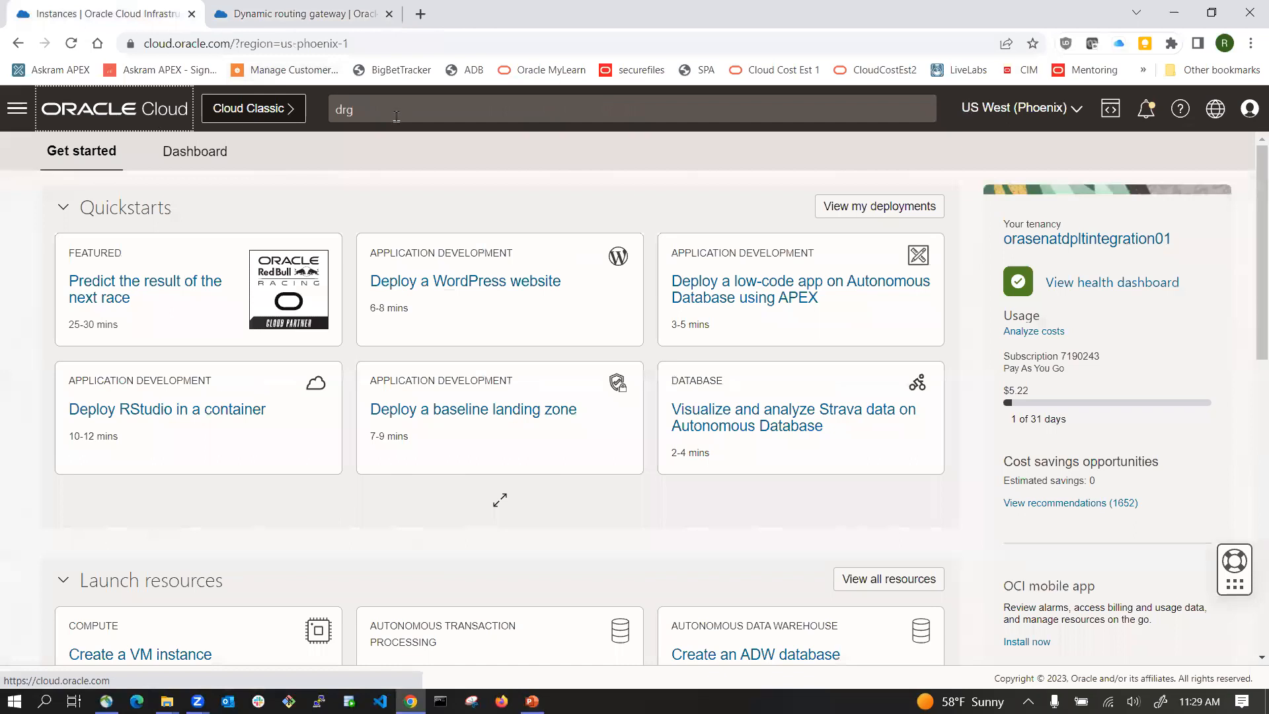
left_click(397, 117)
left_click(751, 188)
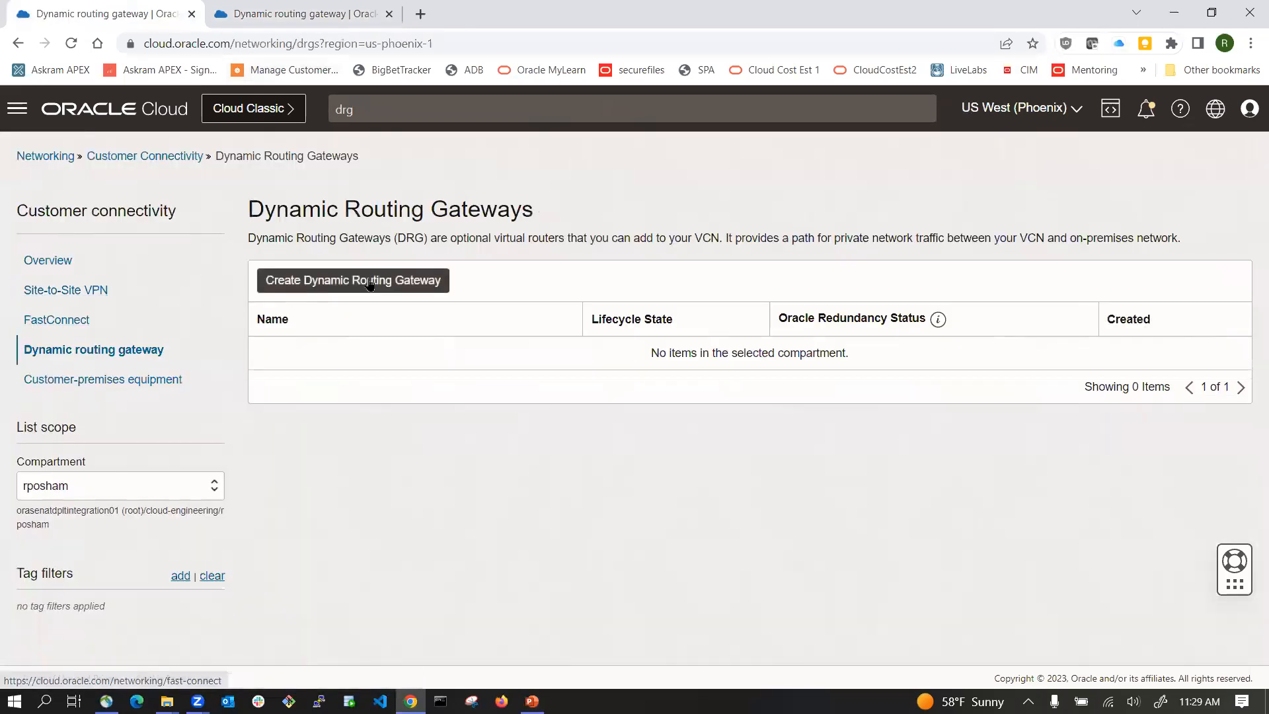
left_click(370, 282)
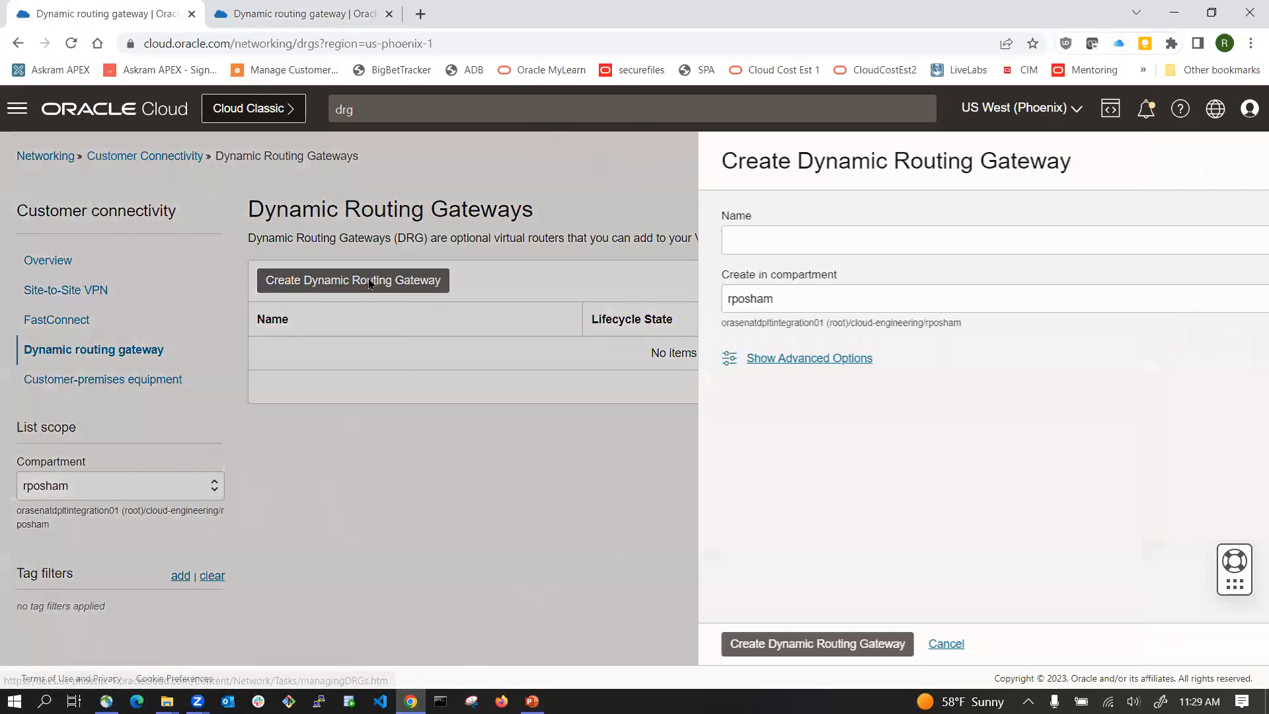
left_click(556, 242)
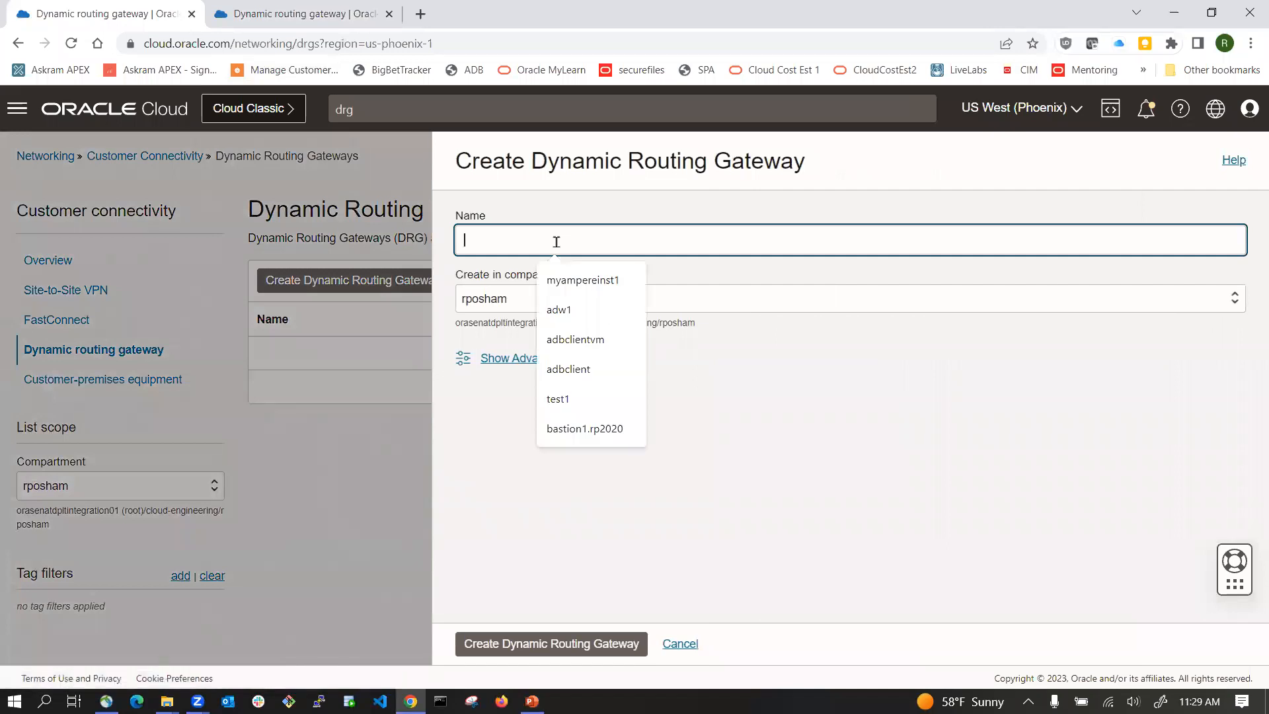
type("drg1iad")
key("BackSpace")
key("BackSpace")
key("BackSpace")
type("phx")
left_click(535, 643)
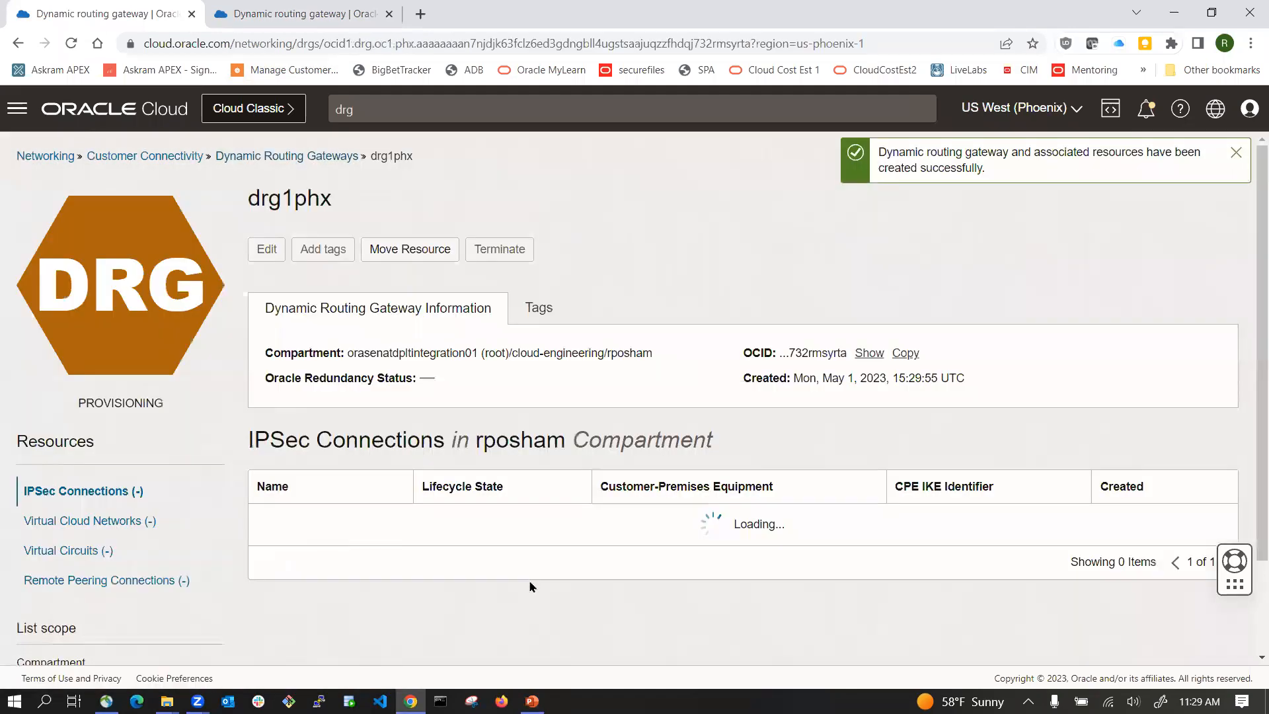
Step: Return to the Ashburn gateway list and examine the drg1iad attachment labels in the diagram slide
left_click(304, 14)
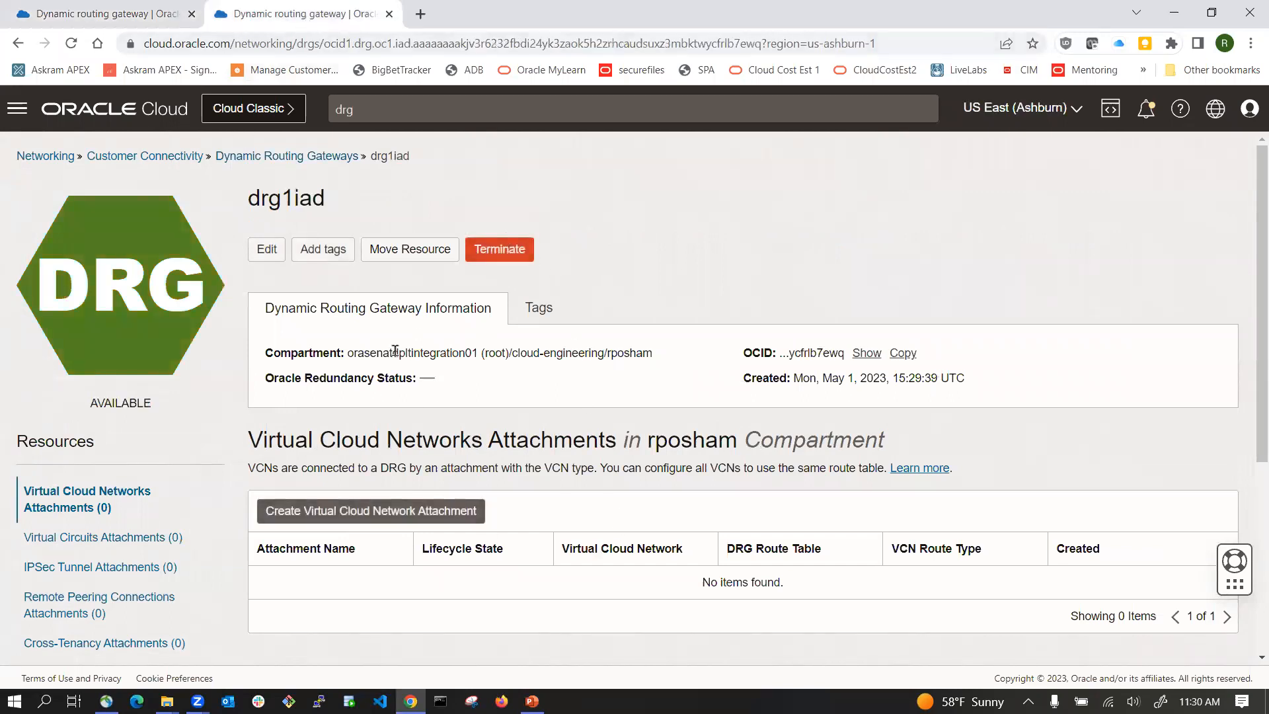
left_click(463, 109)
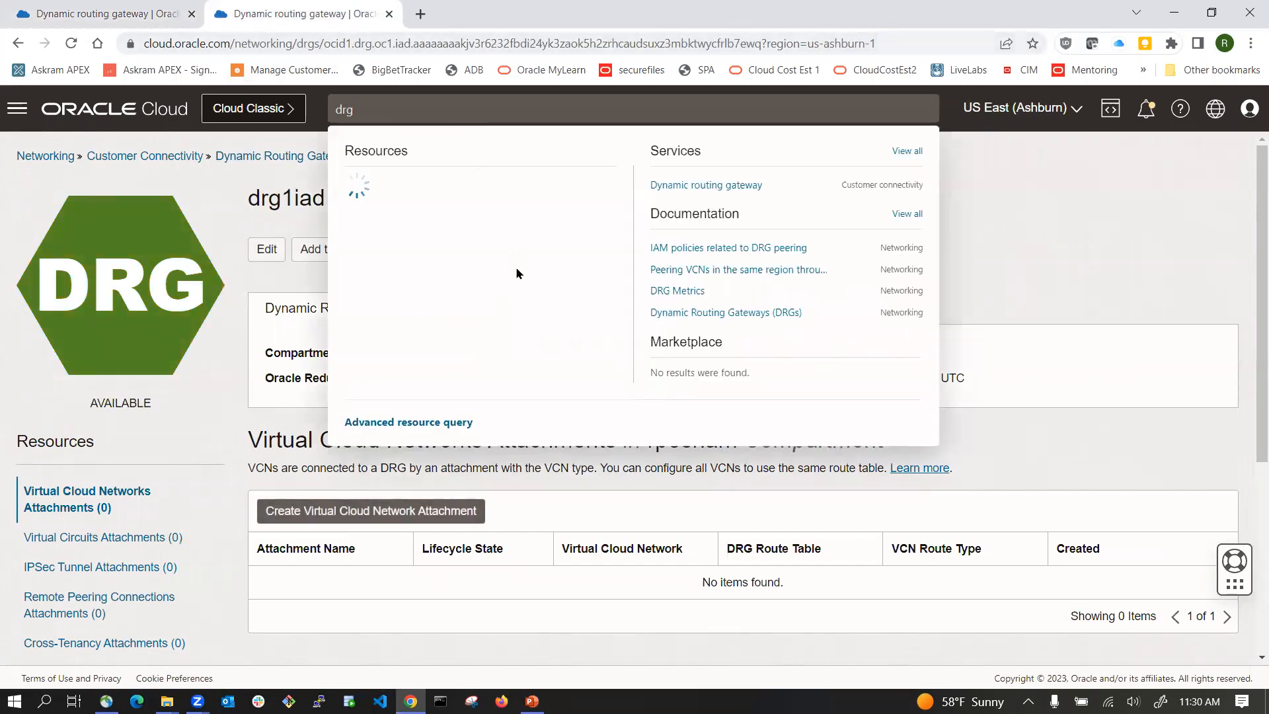
left_click(227, 408)
left_click(274, 157)
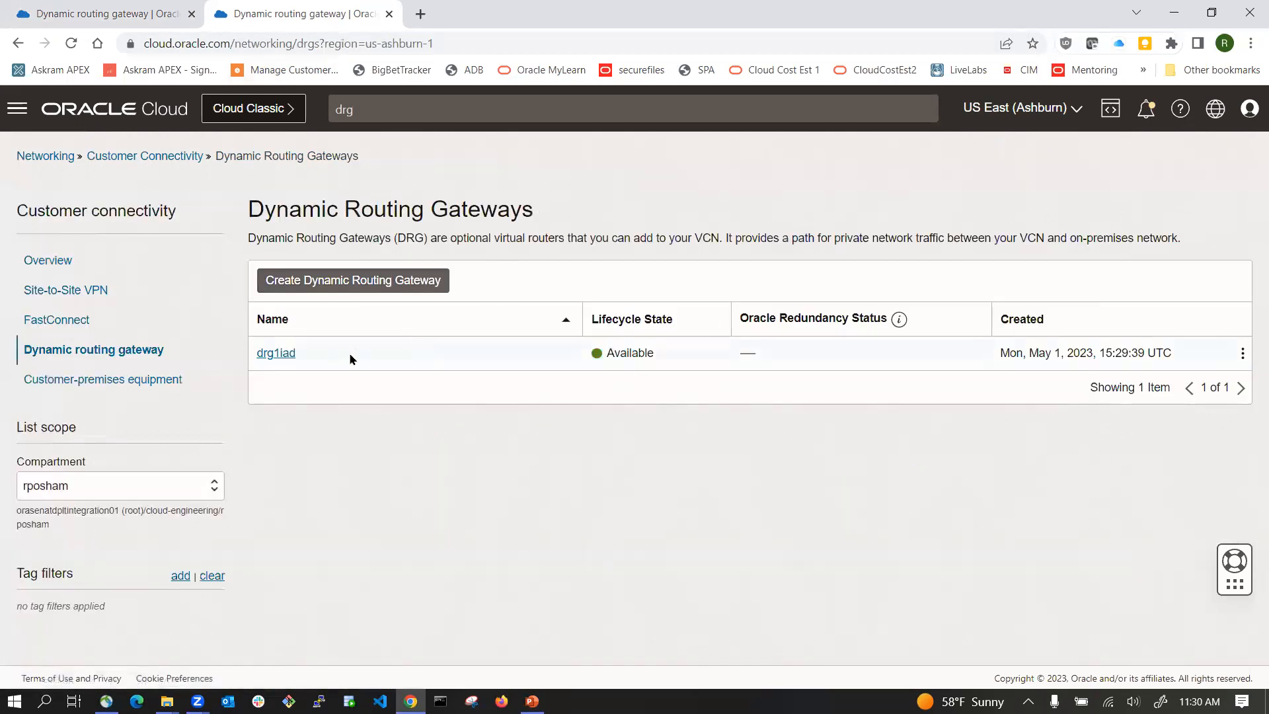
key("alt+Tab")
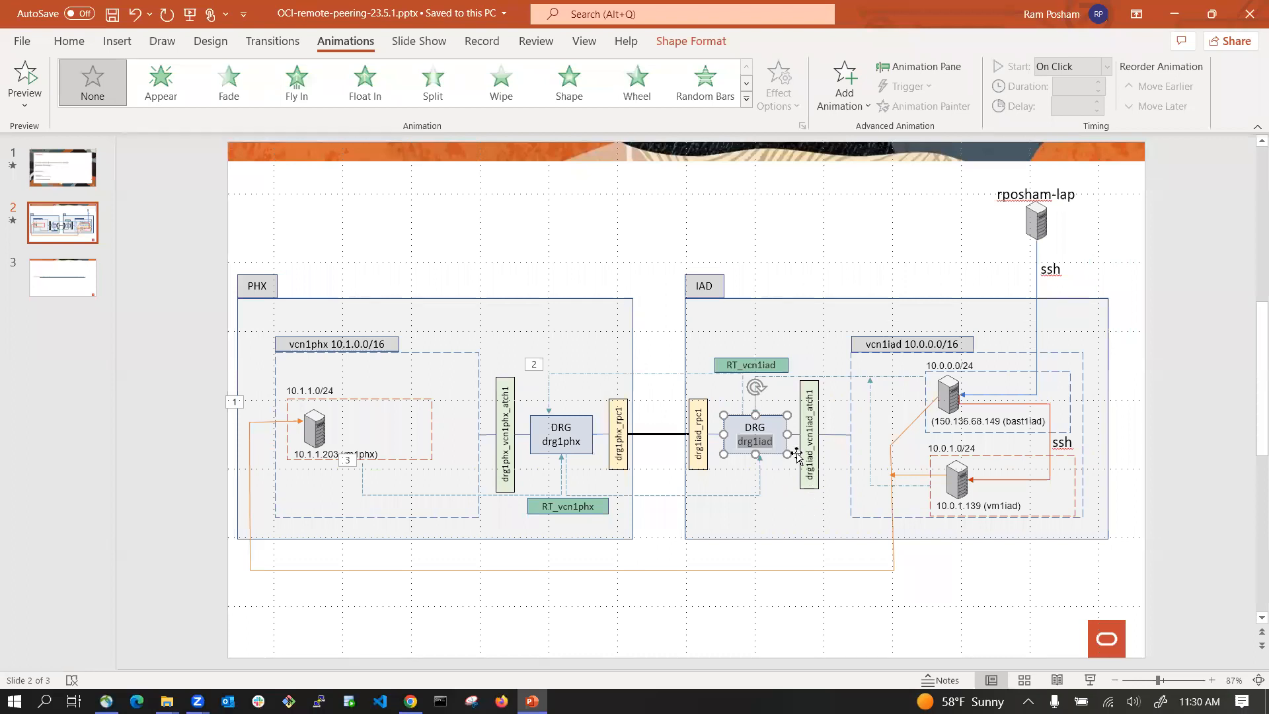
left_click(773, 447)
left_click(850, 378)
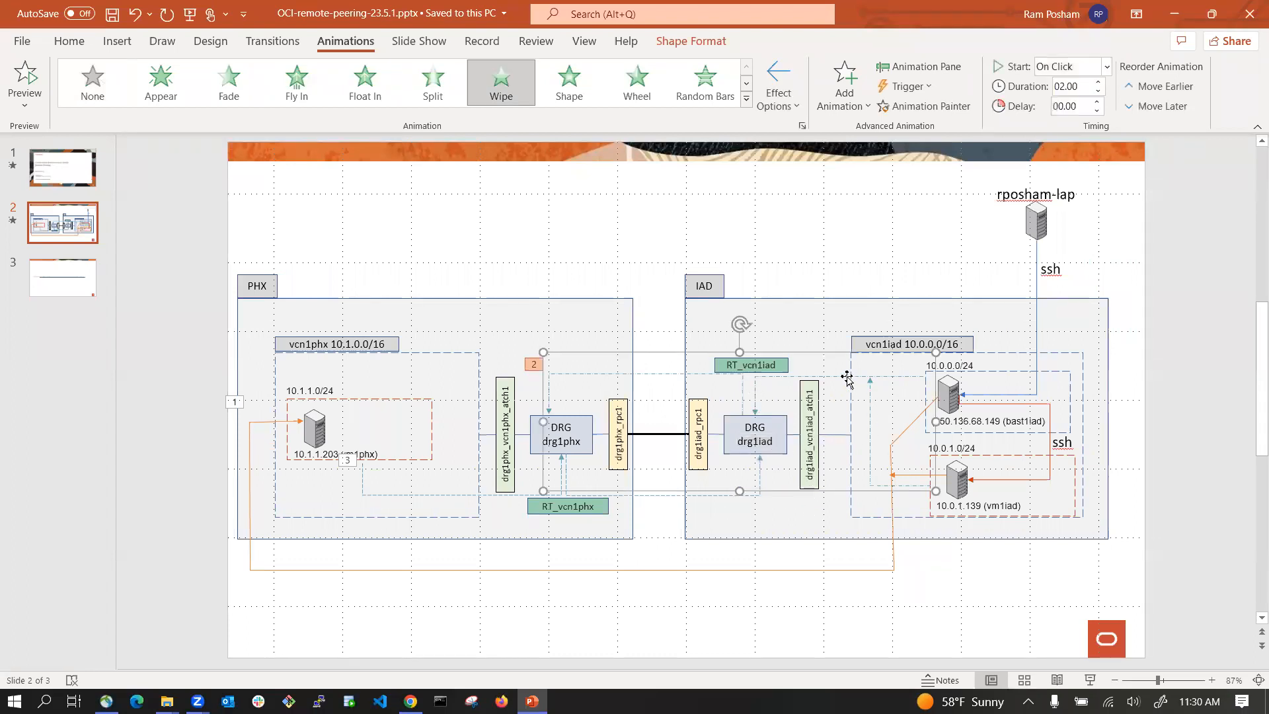
key("alt+Tab")
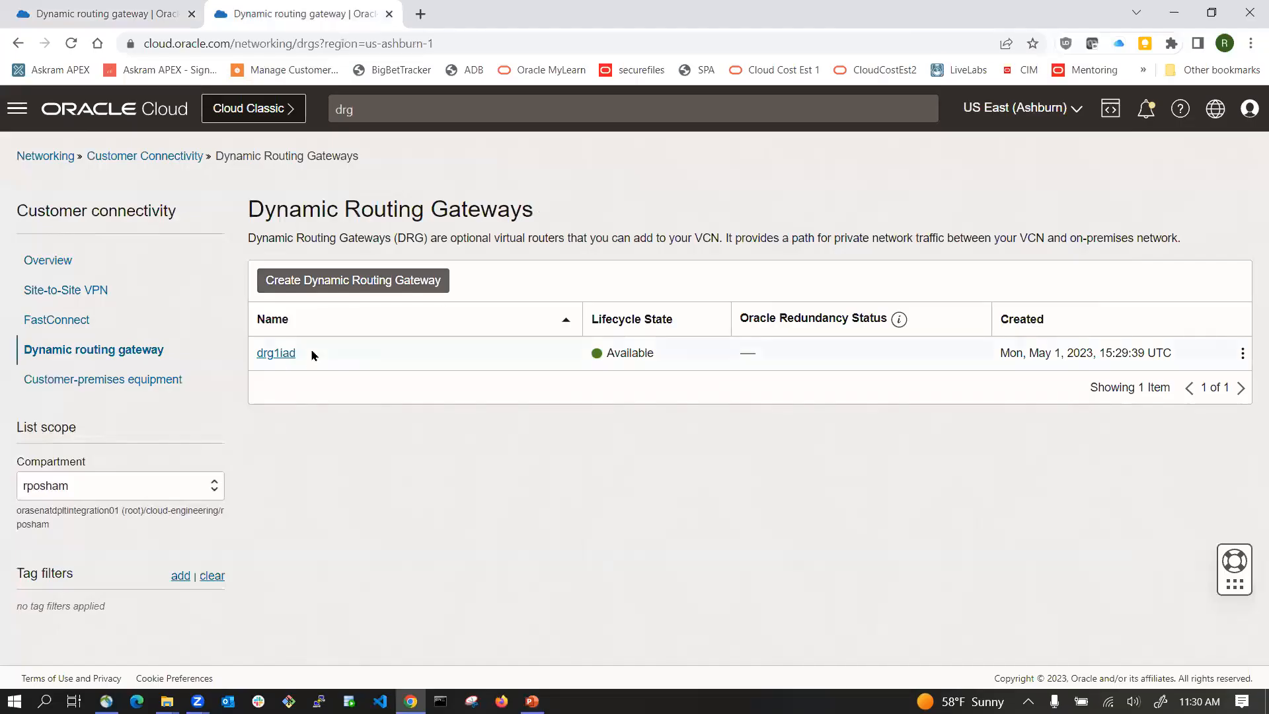
Step: Open drg1iad and create a VCN attachment named drg1iad_vcn1iad_atch1 for vcn1iad
left_click(276, 353)
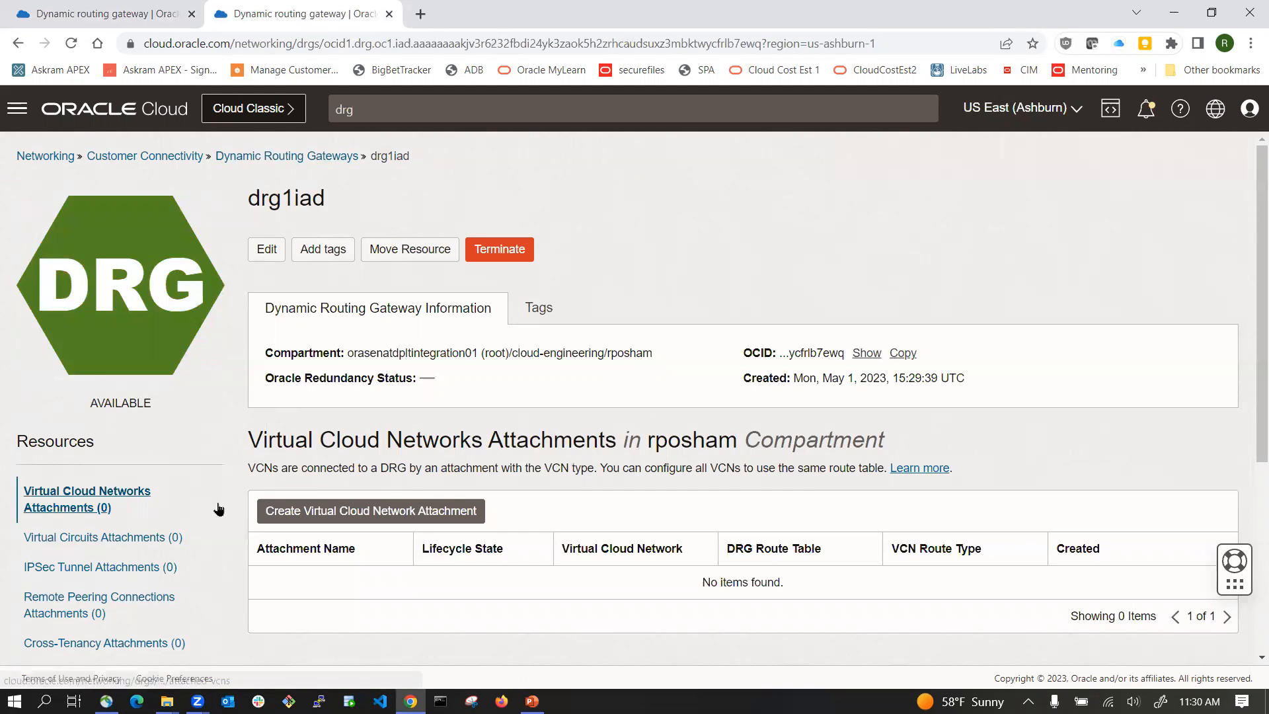
scroll(215, 510, "down", 2)
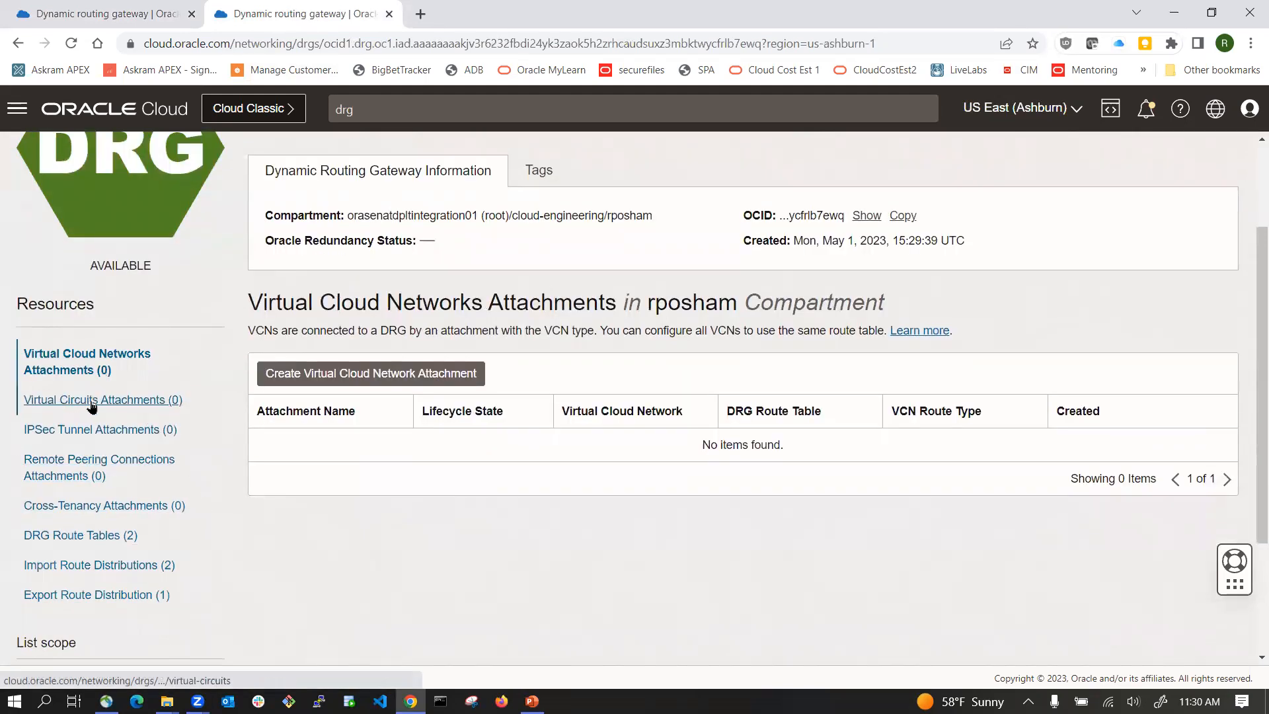
left_click(318, 384)
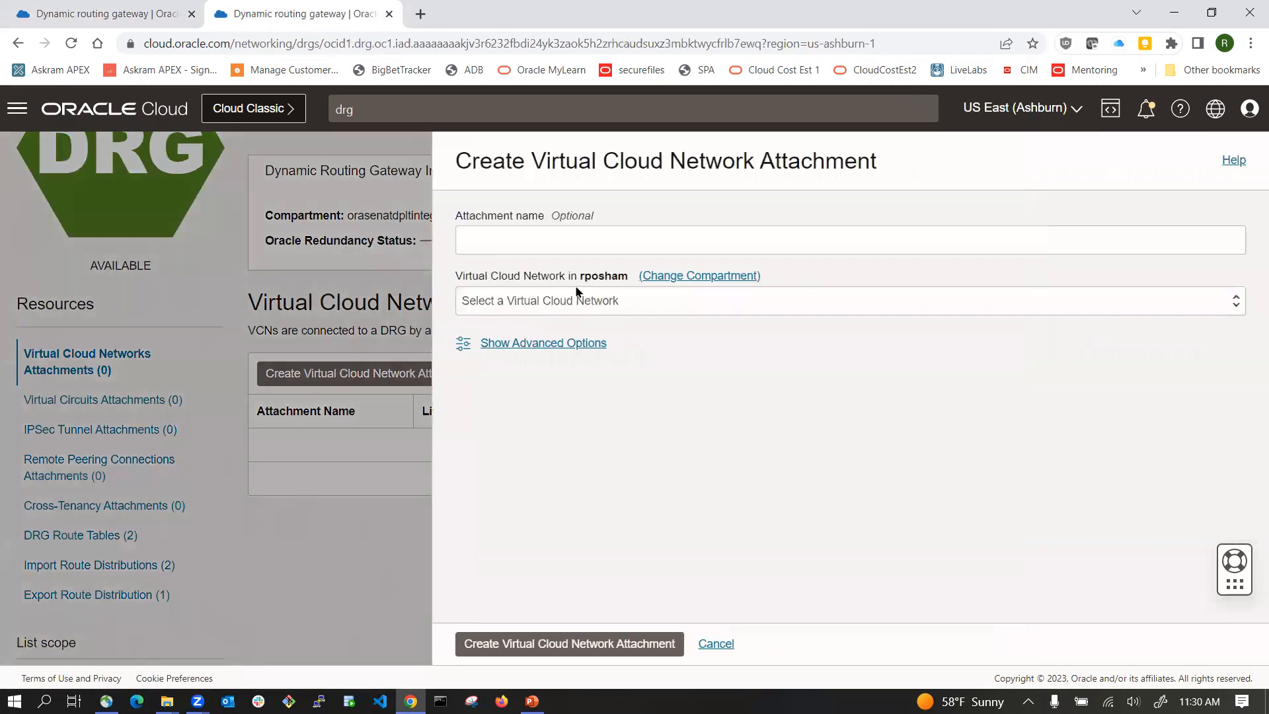
left_click(552, 240)
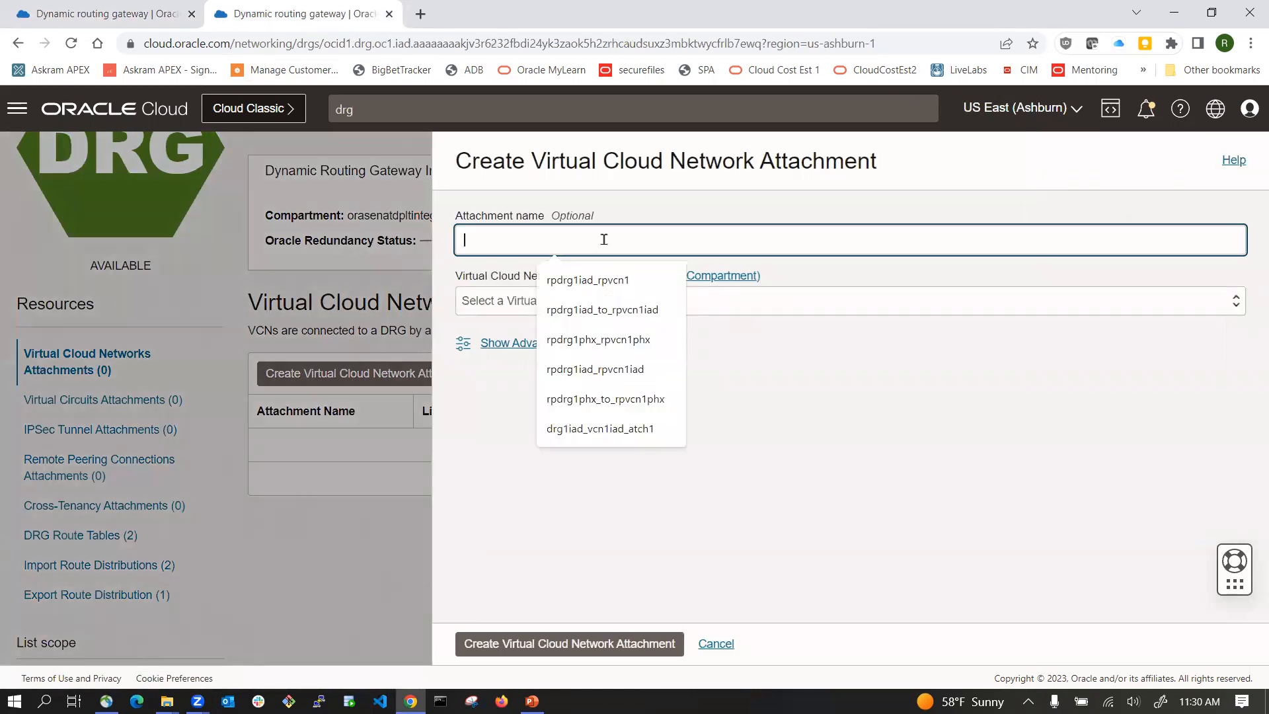
key("alt+Tab")
left_click(810, 434)
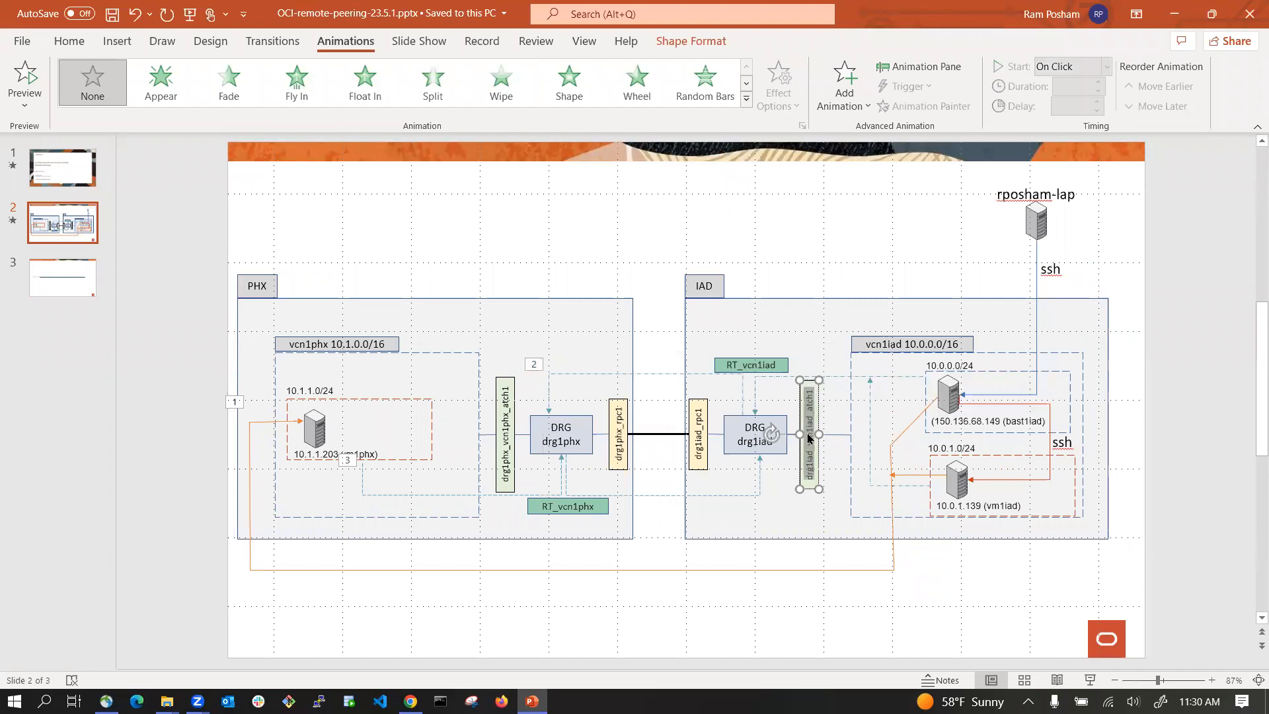
key("alt+Tab")
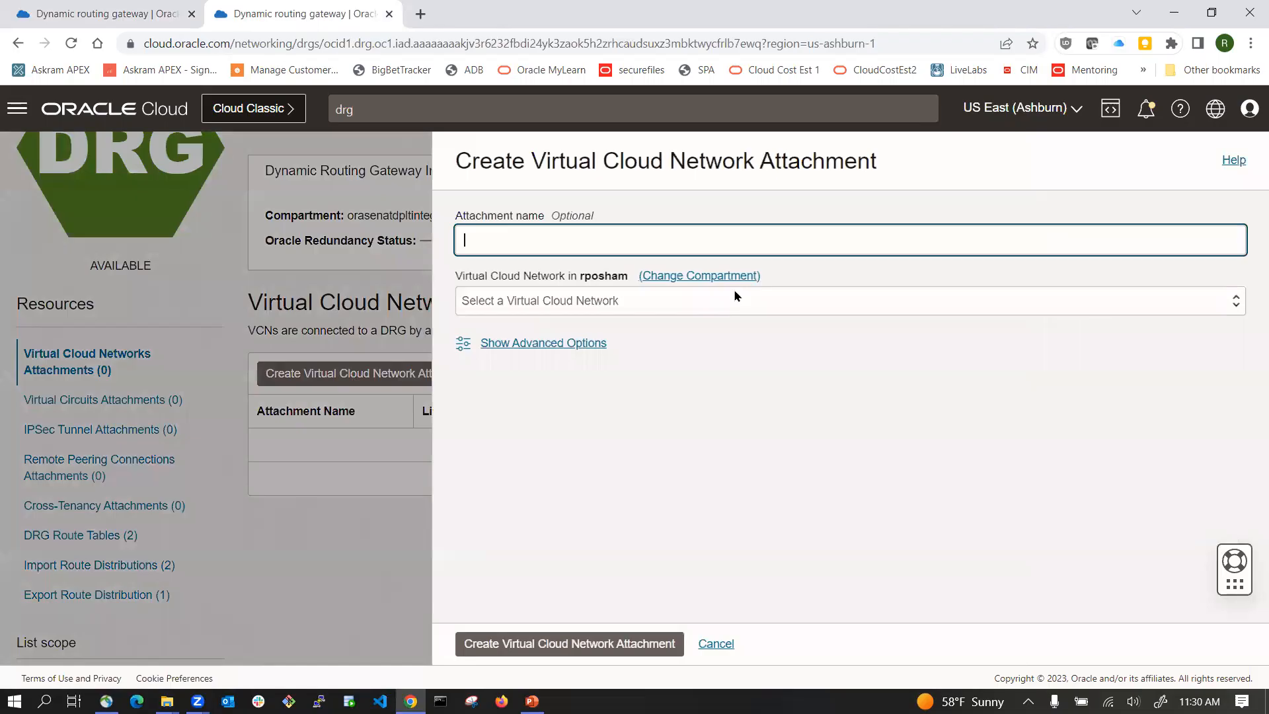
left_click(640, 239)
type("drg1iad_vcn1iad_atch1")
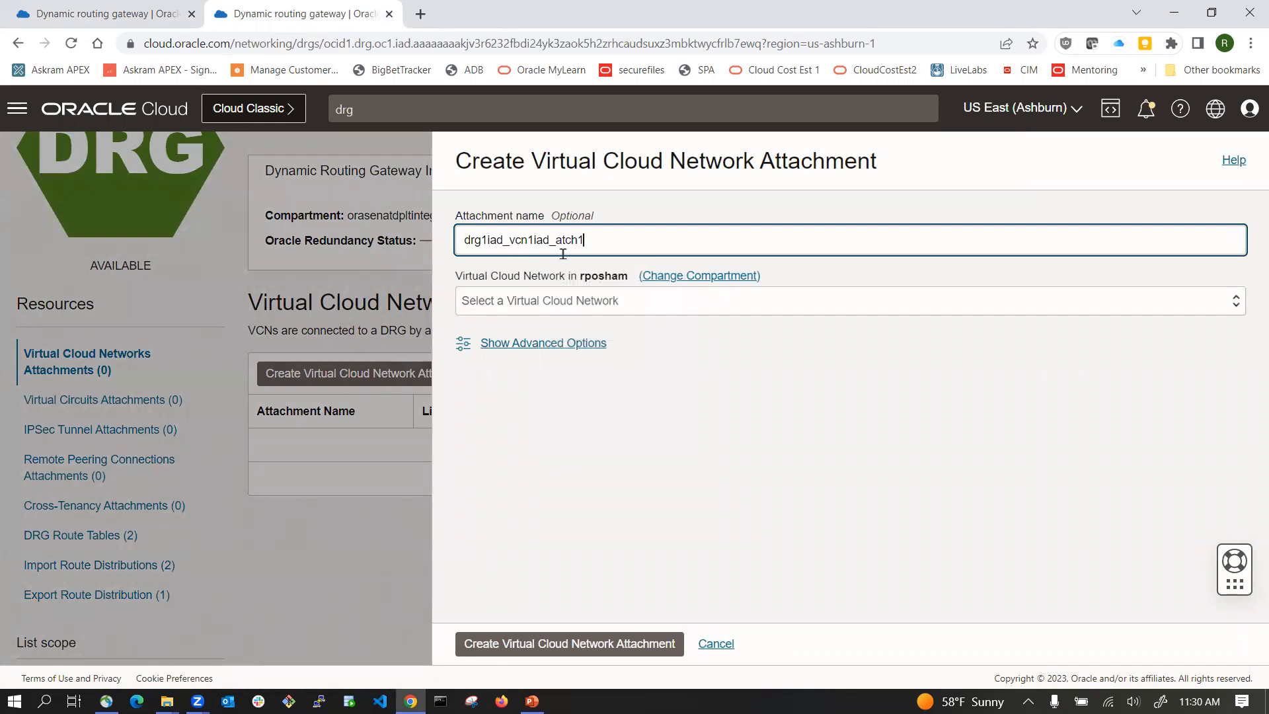
left_click(592, 305)
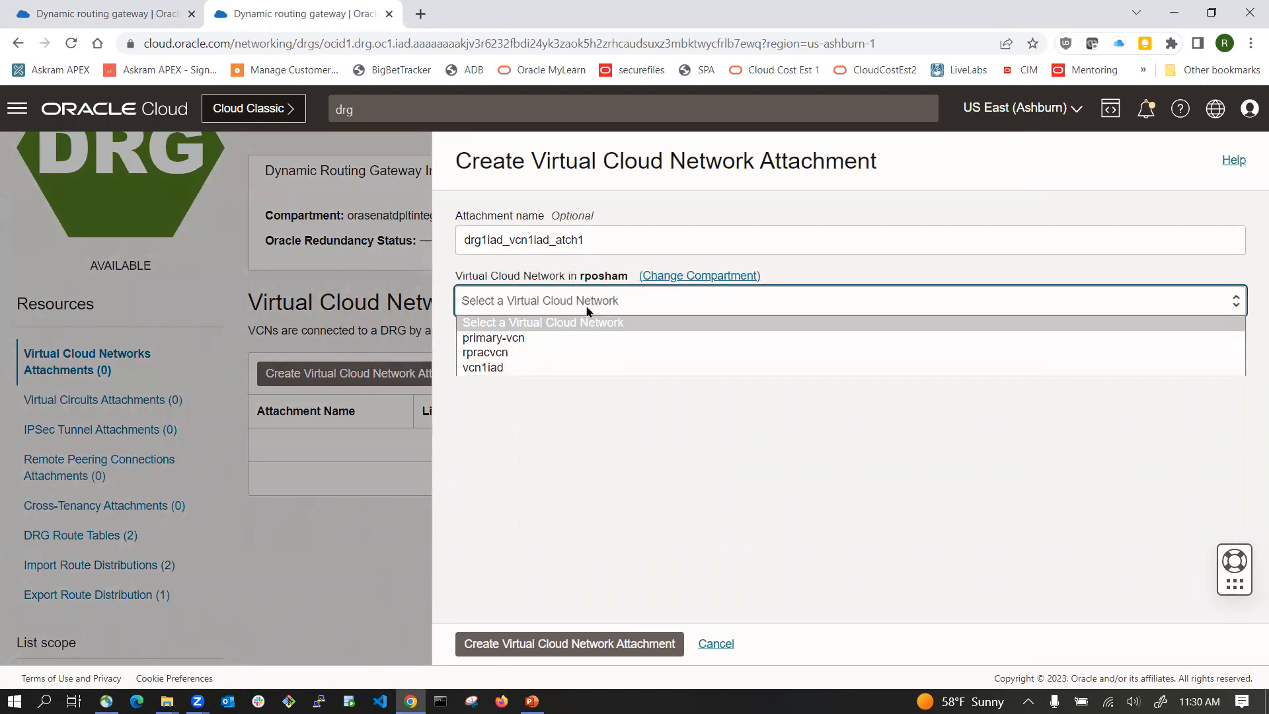
left_click(502, 368)
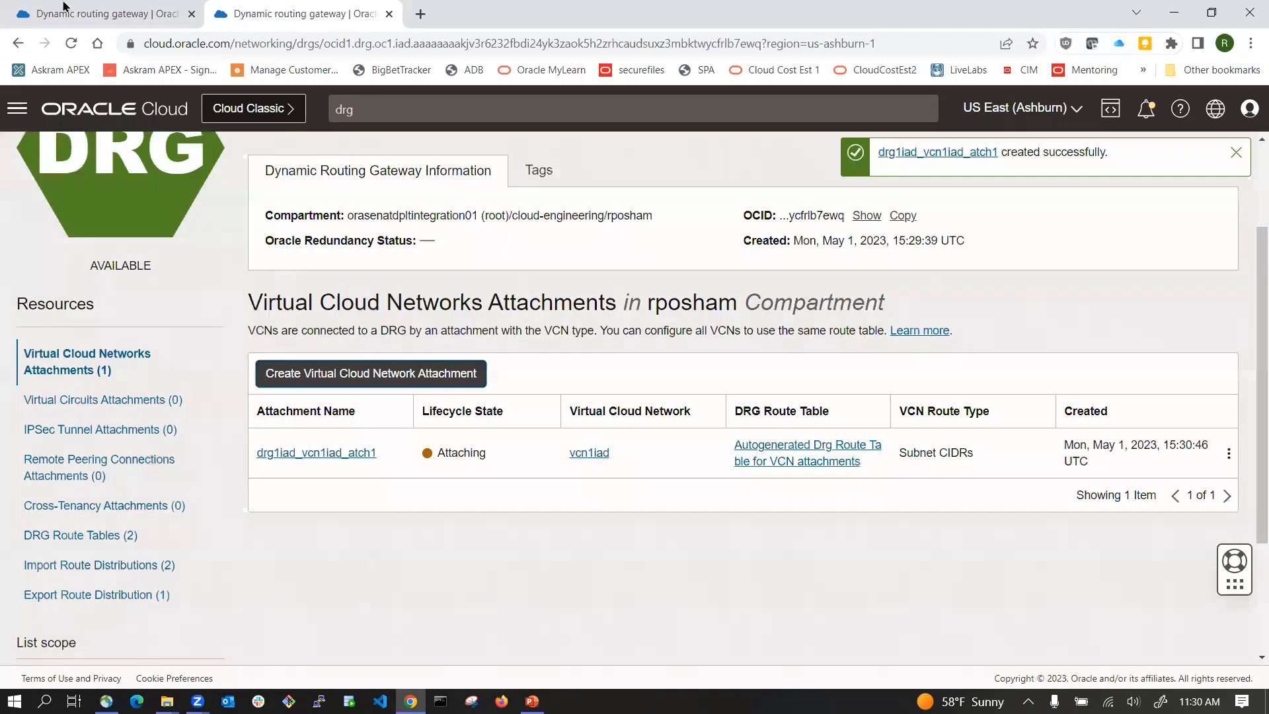
Step: Open drg1phx in Phoenix and create a VCN attachment named drg1phx_vcn1phx_atch1 for vcn1phx
left_click(91, 13)
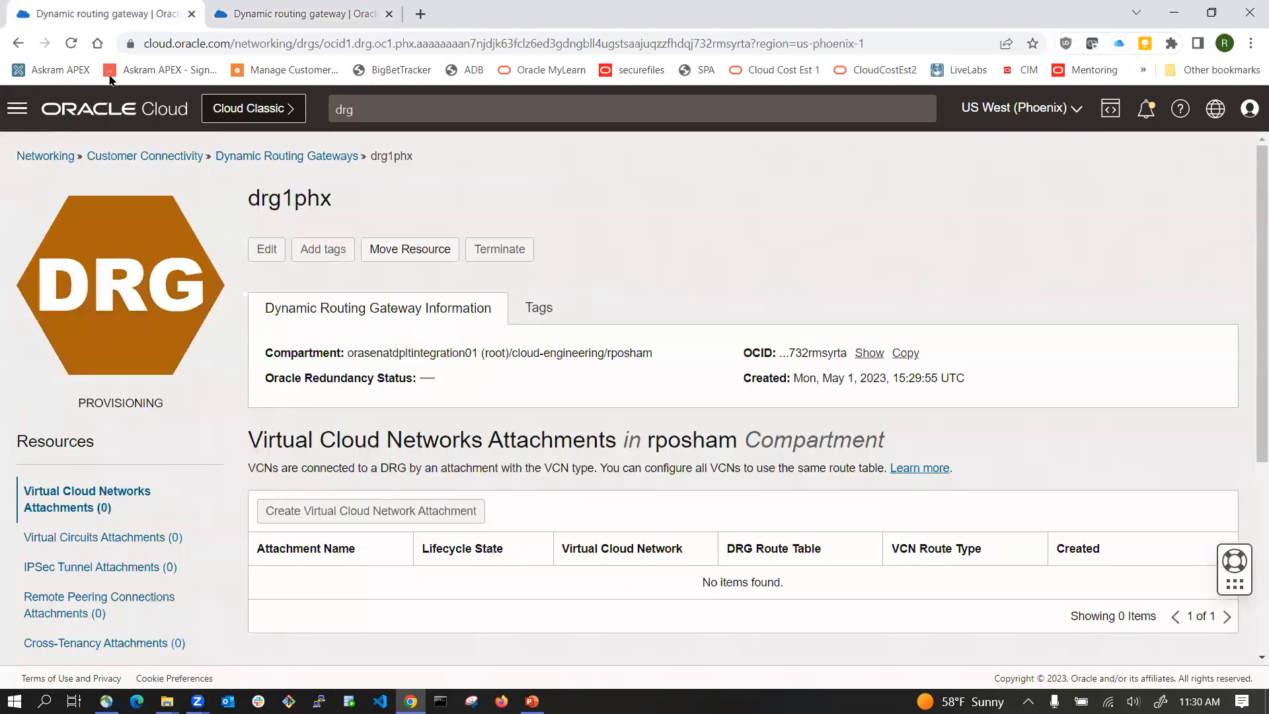
left_click(312, 156)
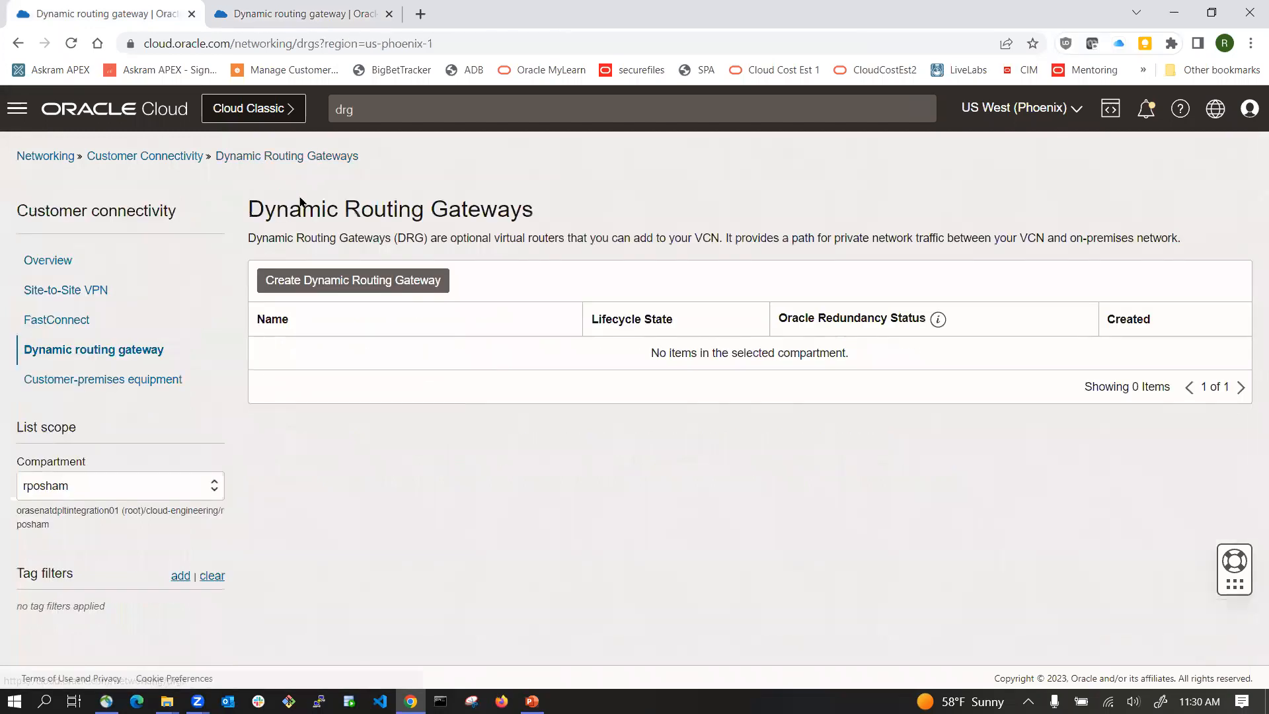
left_click(278, 354)
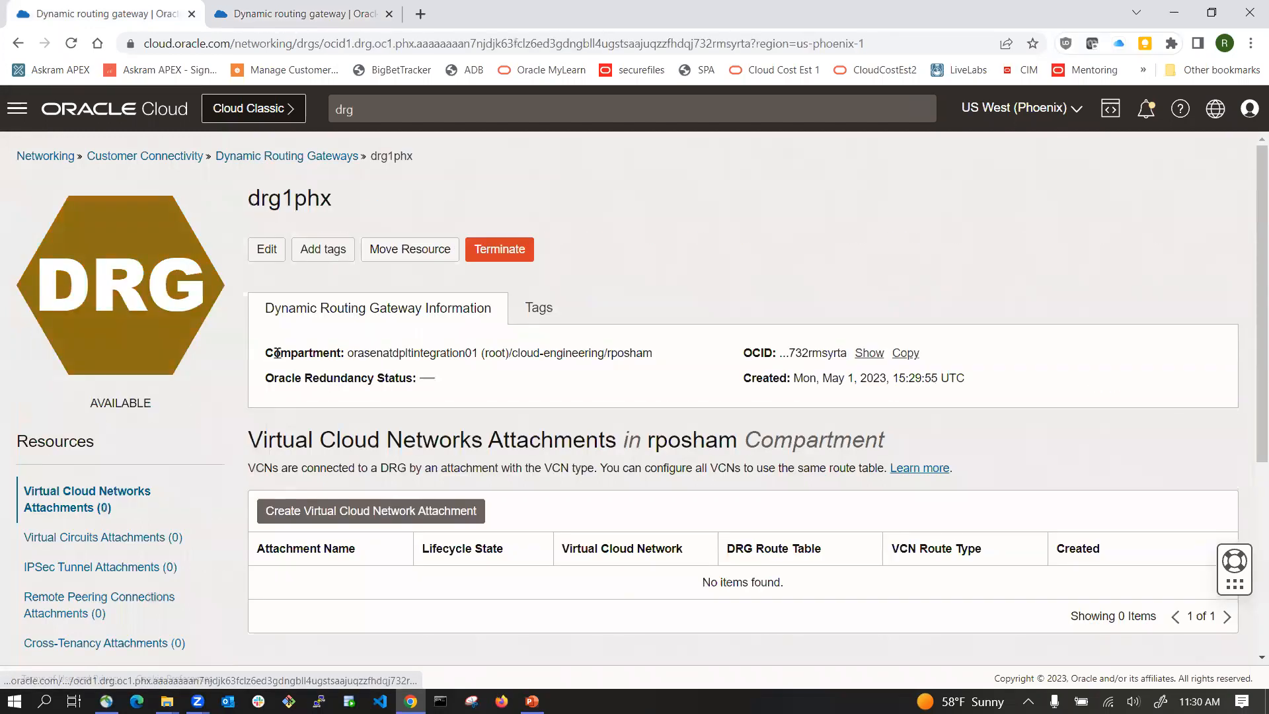
scroll(337, 509, "down", 2)
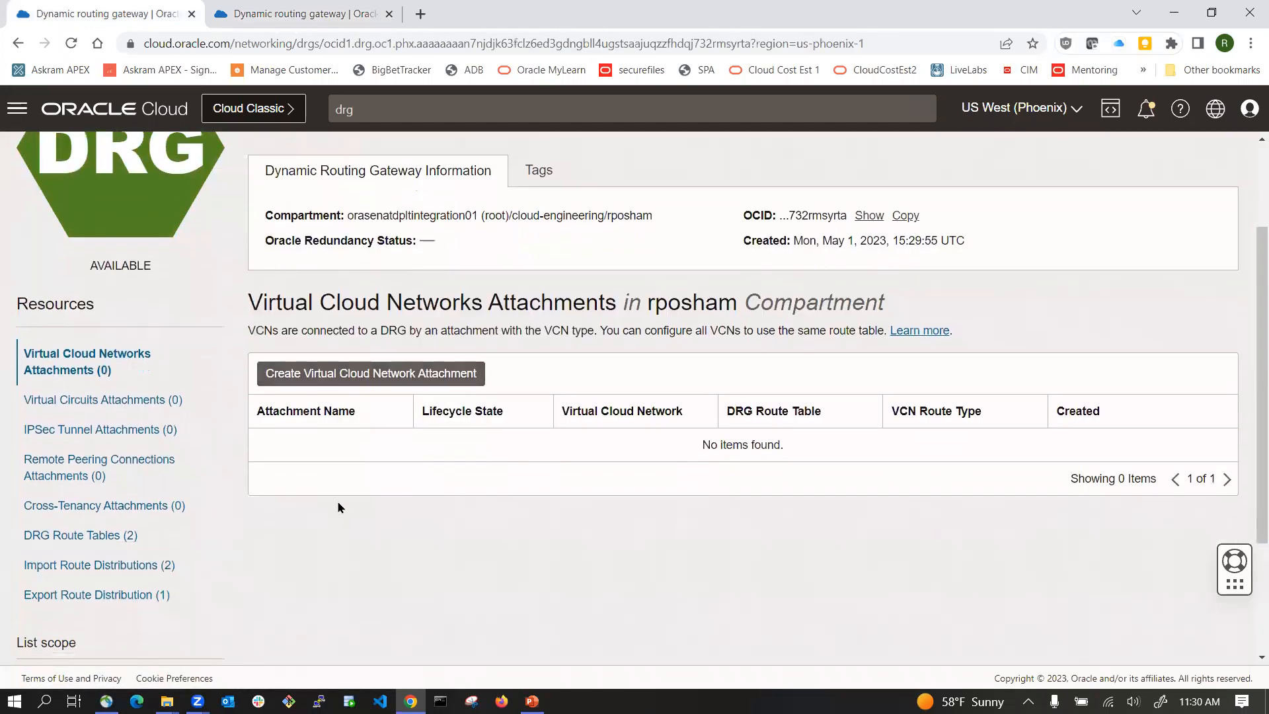
left_click(345, 374)
left_click(515, 244)
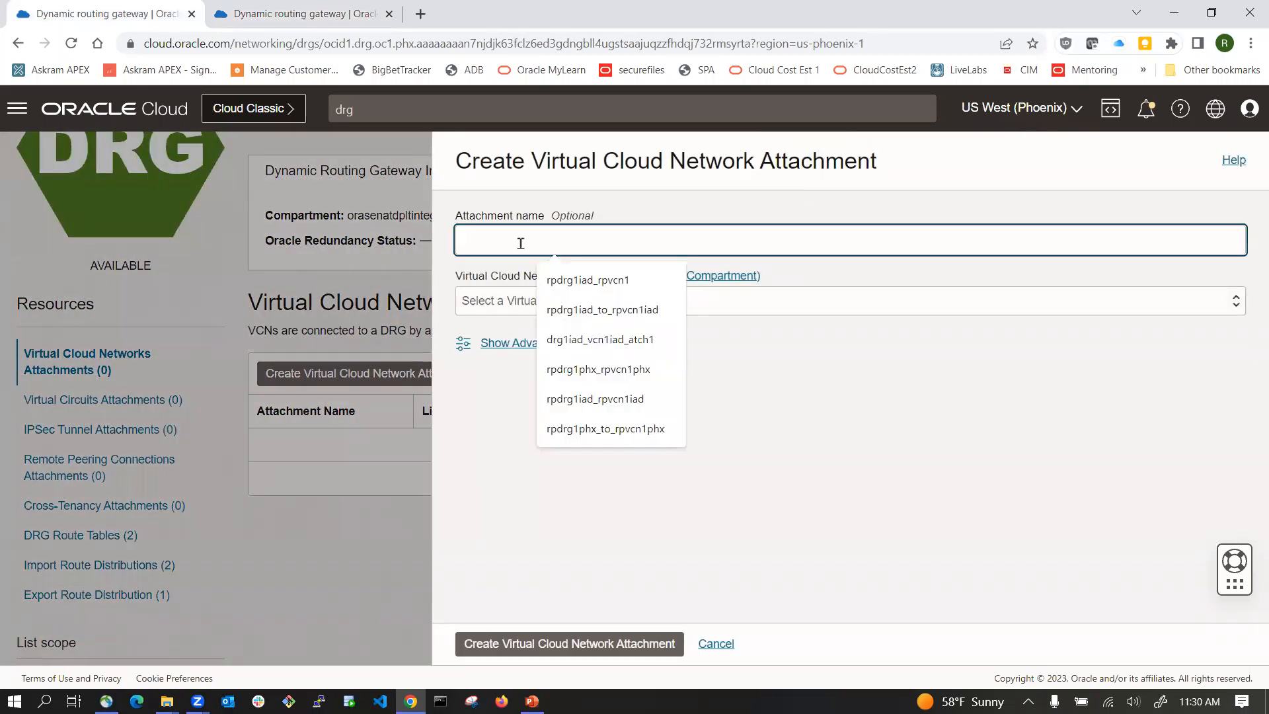
key("alt+Tab")
left_click(507, 427)
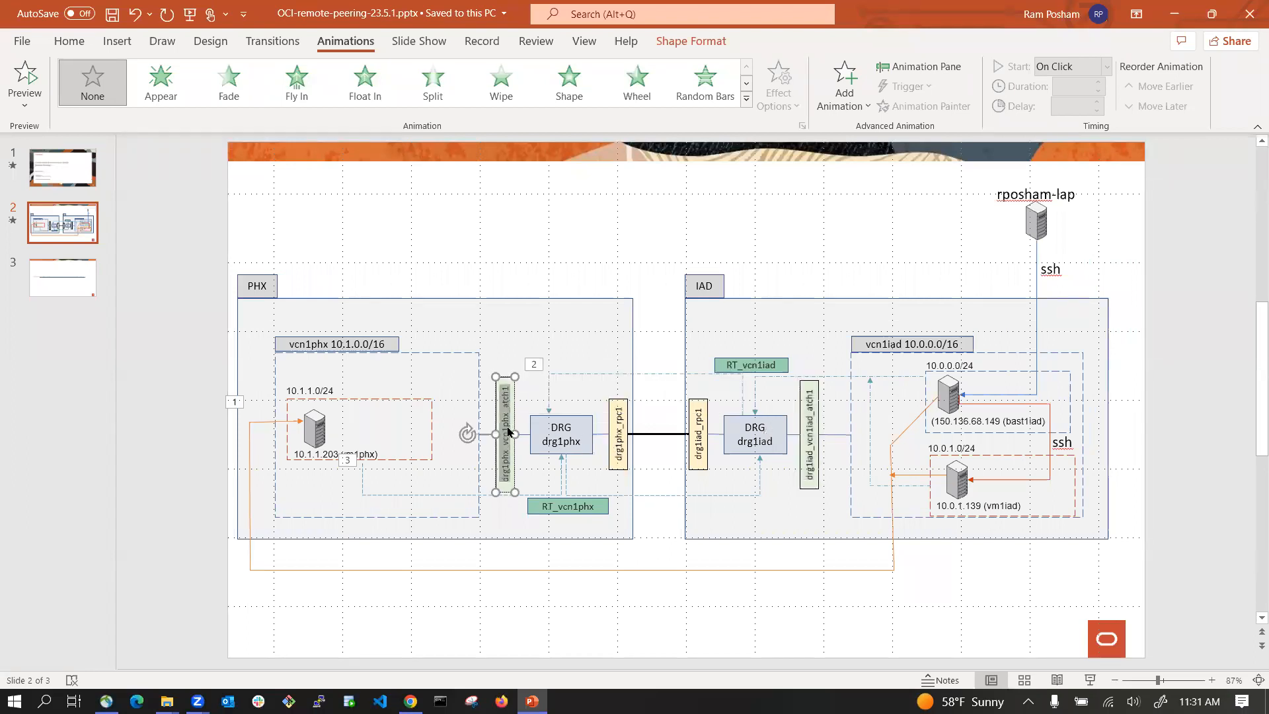
key("alt+Tab")
type("drg1phx_vcn1phx_atch1")
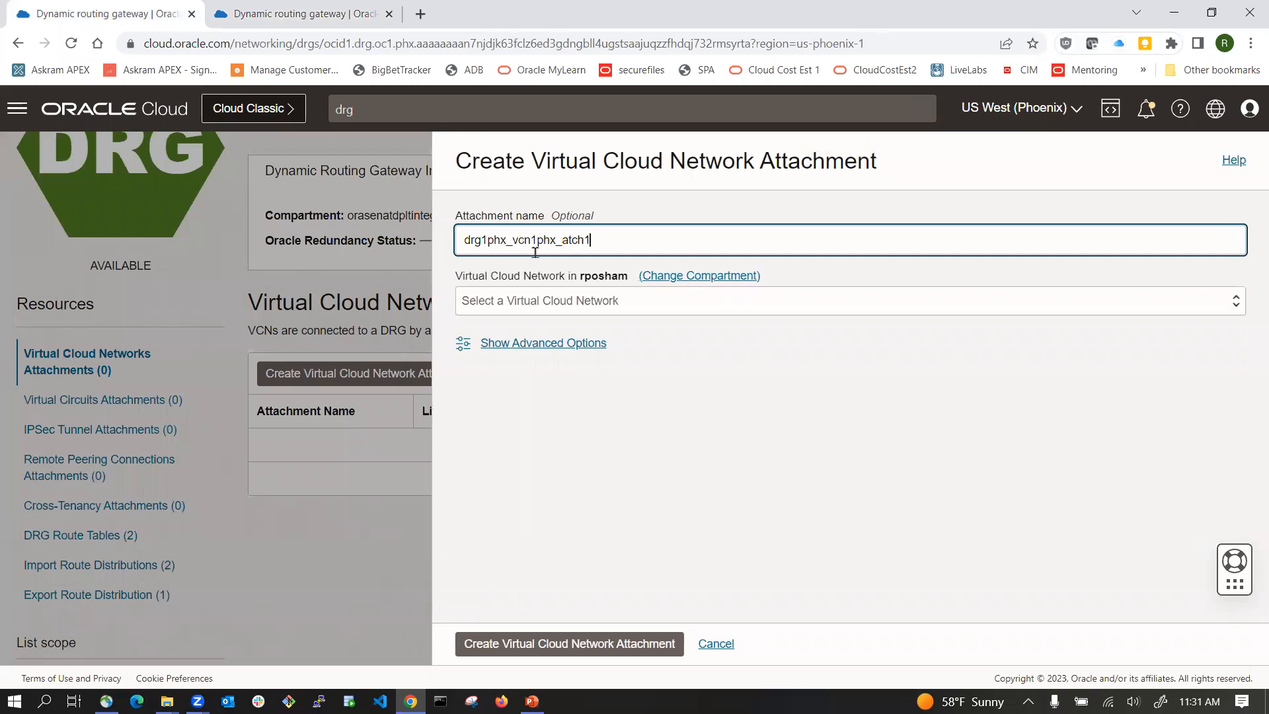
left_click(602, 302)
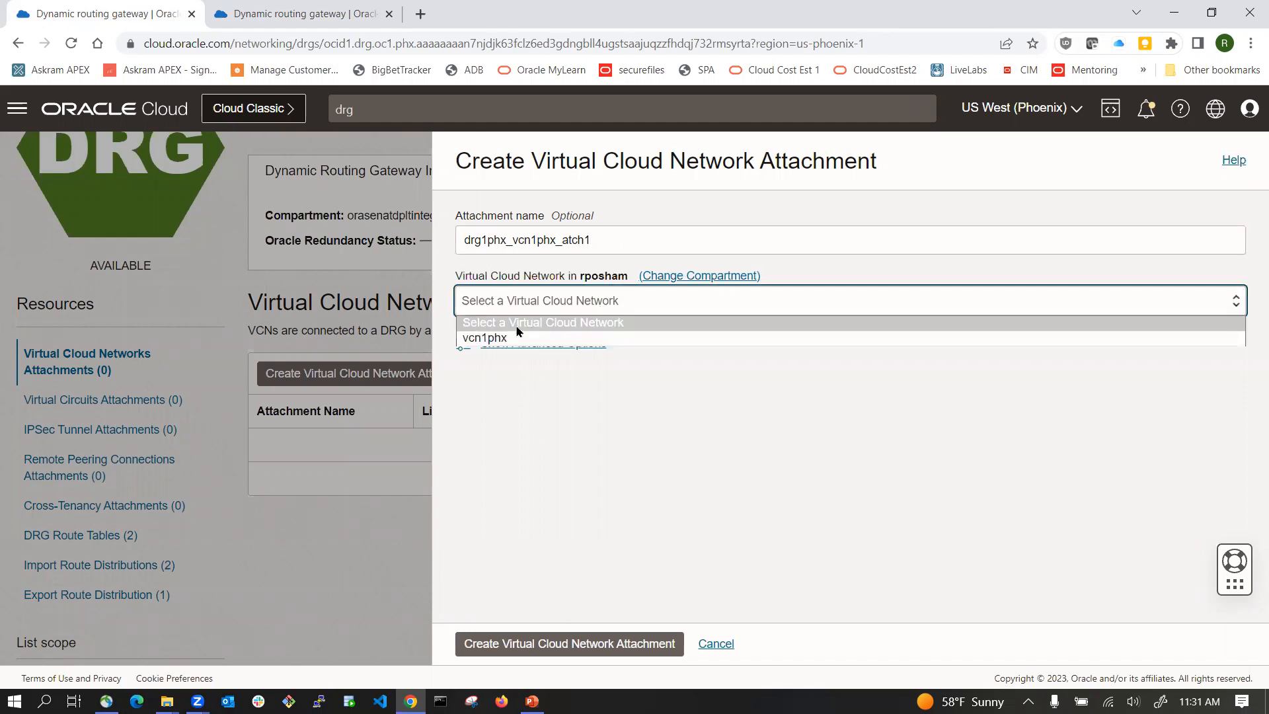
left_click(473, 339)
left_click(565, 644)
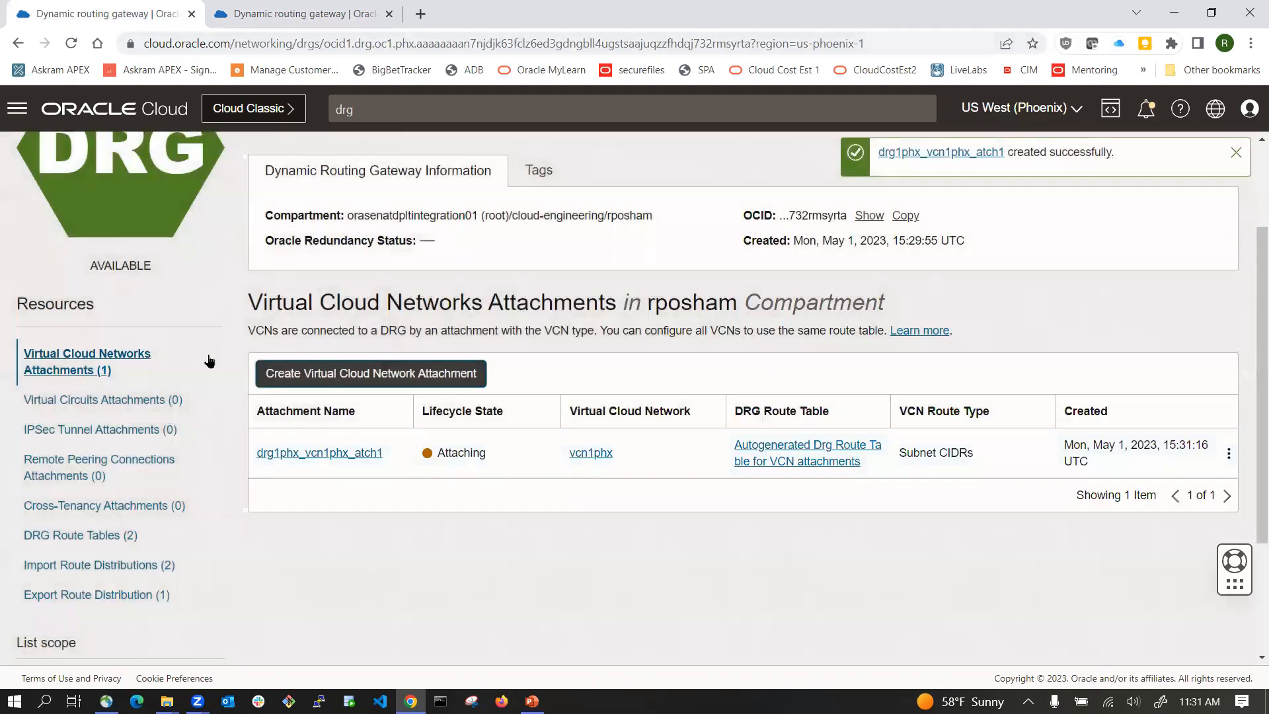
Step: Compare the VCN attachment states on the Ashburn and Phoenix gateway pages
left_click(341, 14)
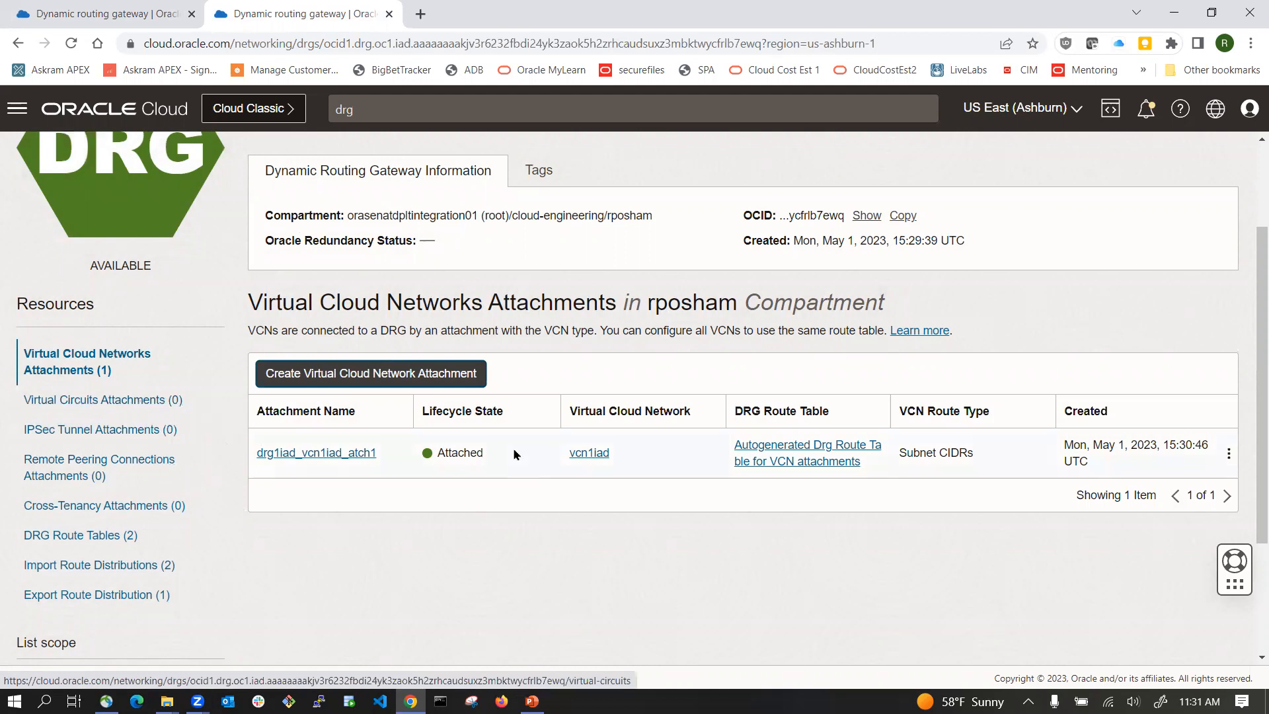
left_click(128, 14)
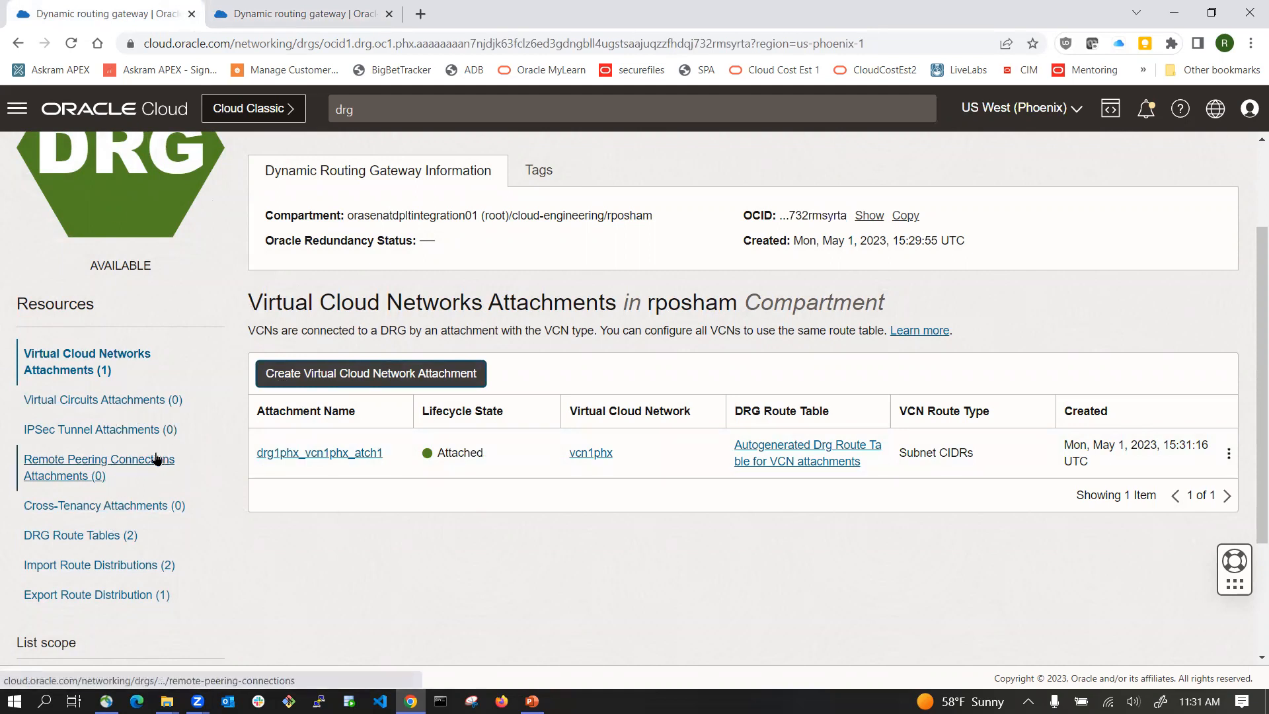
Step: In drg1phx, create a remote peering connection named drg1phx_rpc1, copying the name from the diagram slide
left_click(130, 465)
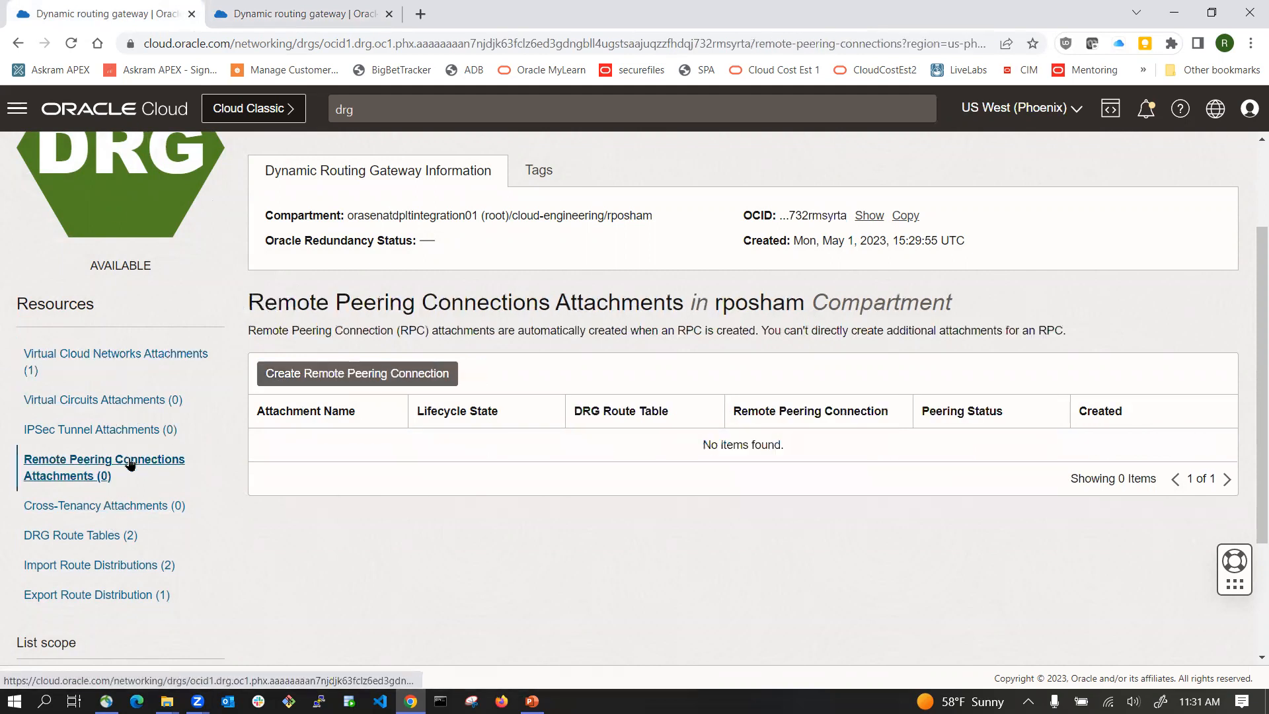
left_click(358, 375)
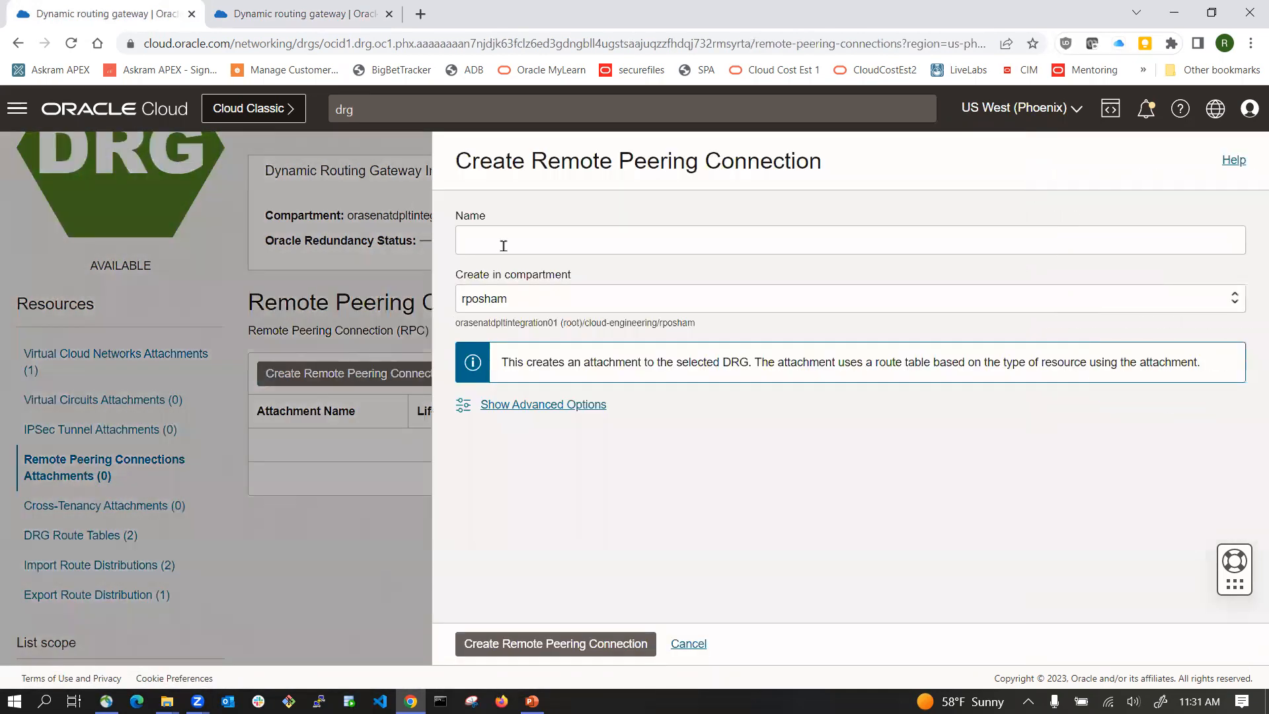
key("alt+Tab")
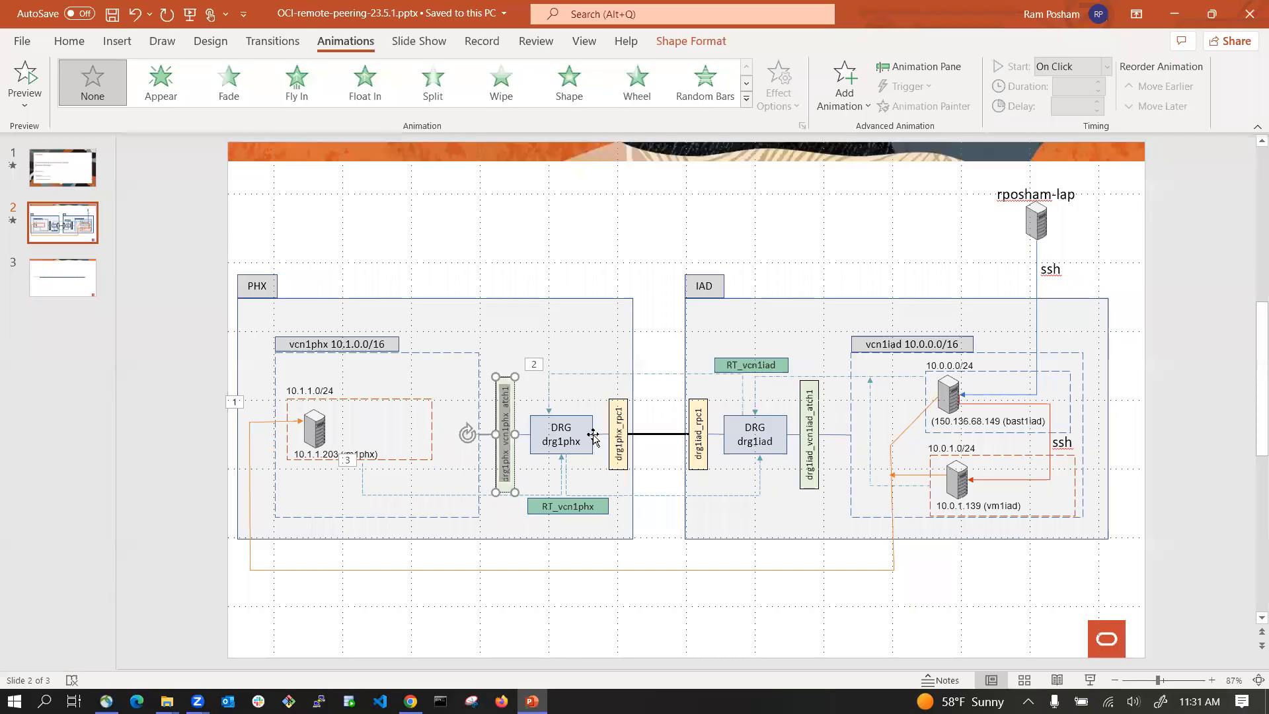
left_click(621, 440)
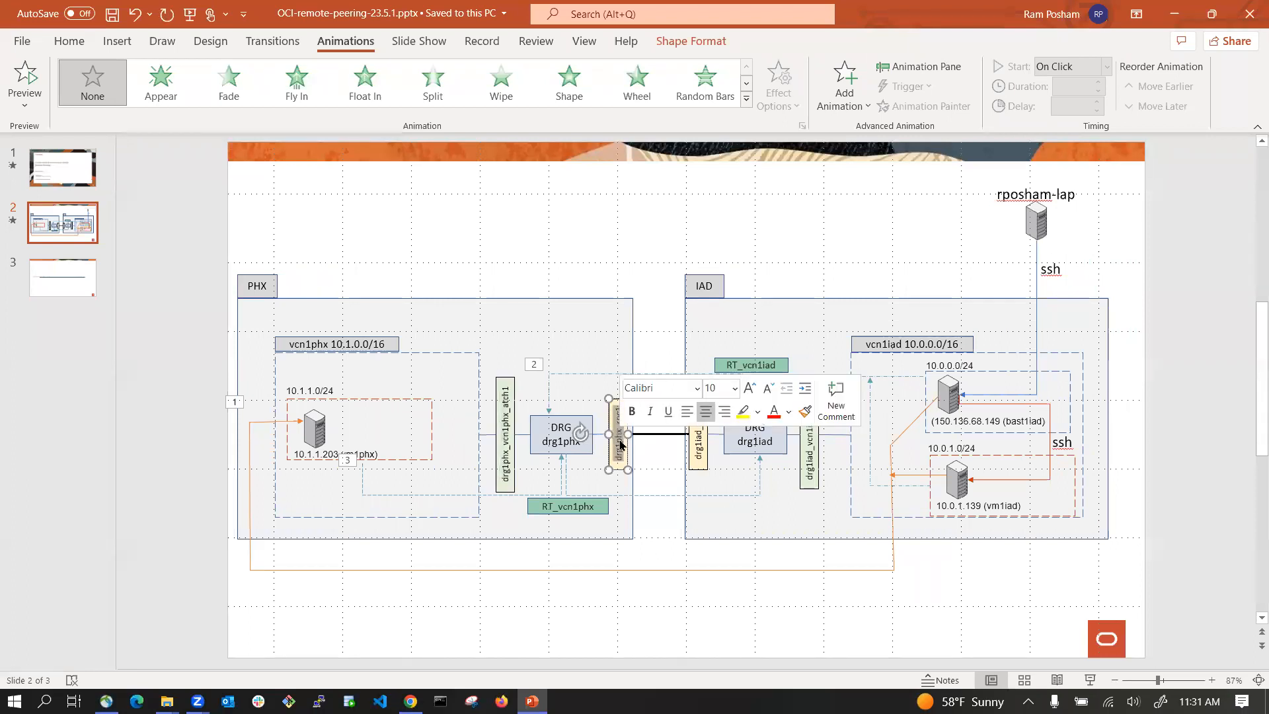
key("alt+Tab")
left_click(492, 234)
type("drg1phx_rpc1")
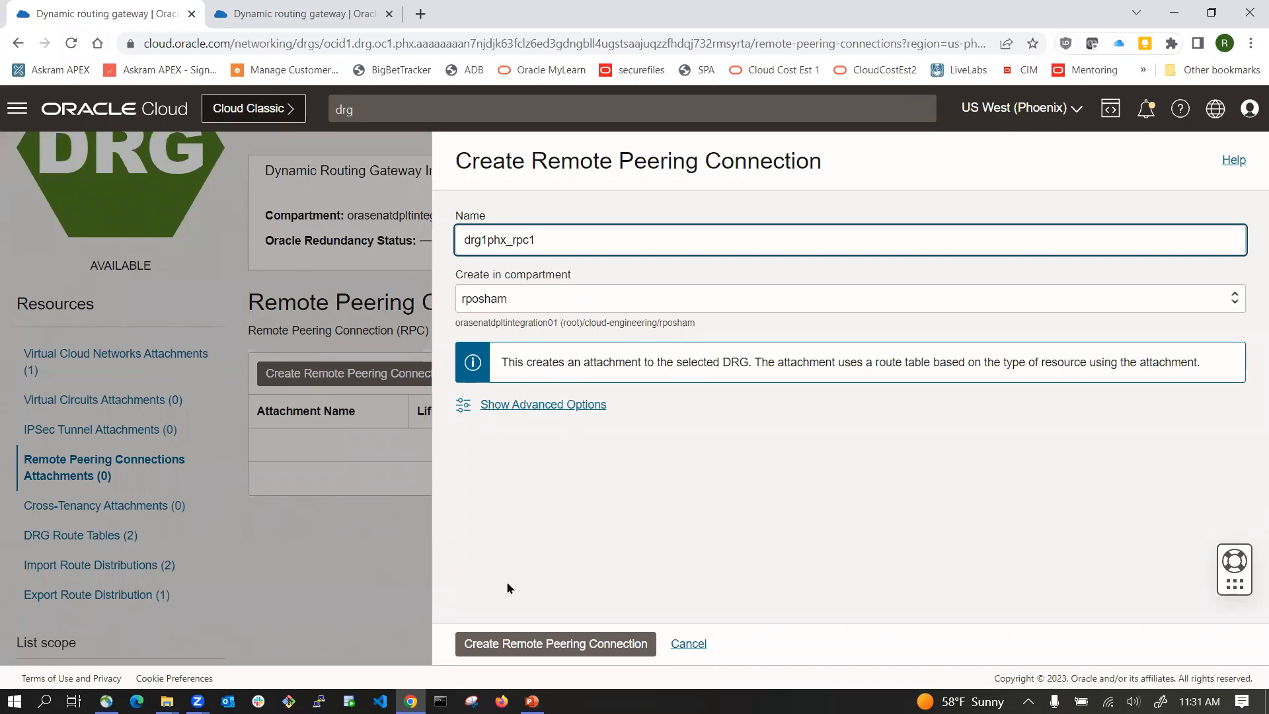
left_click(513, 640)
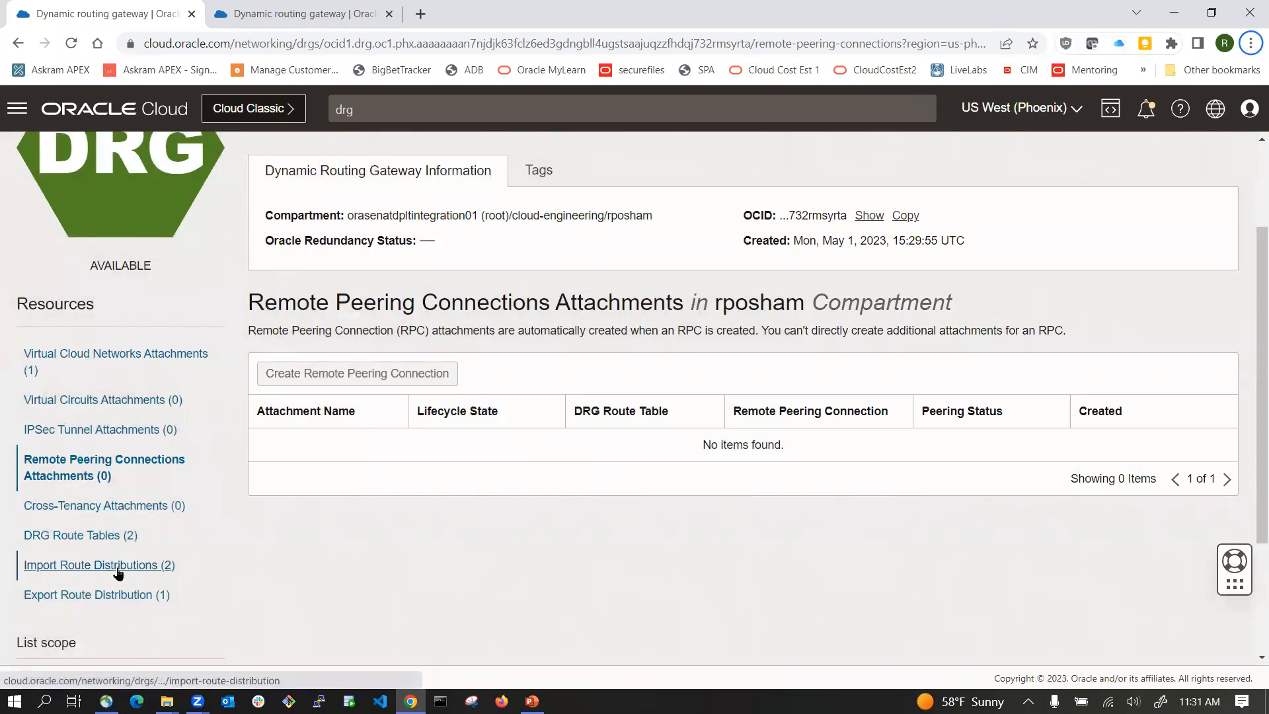
Step: Review the drg1phx attachment lists and open the drg1phx_rpc1 remote peering connection details
left_click(88, 357)
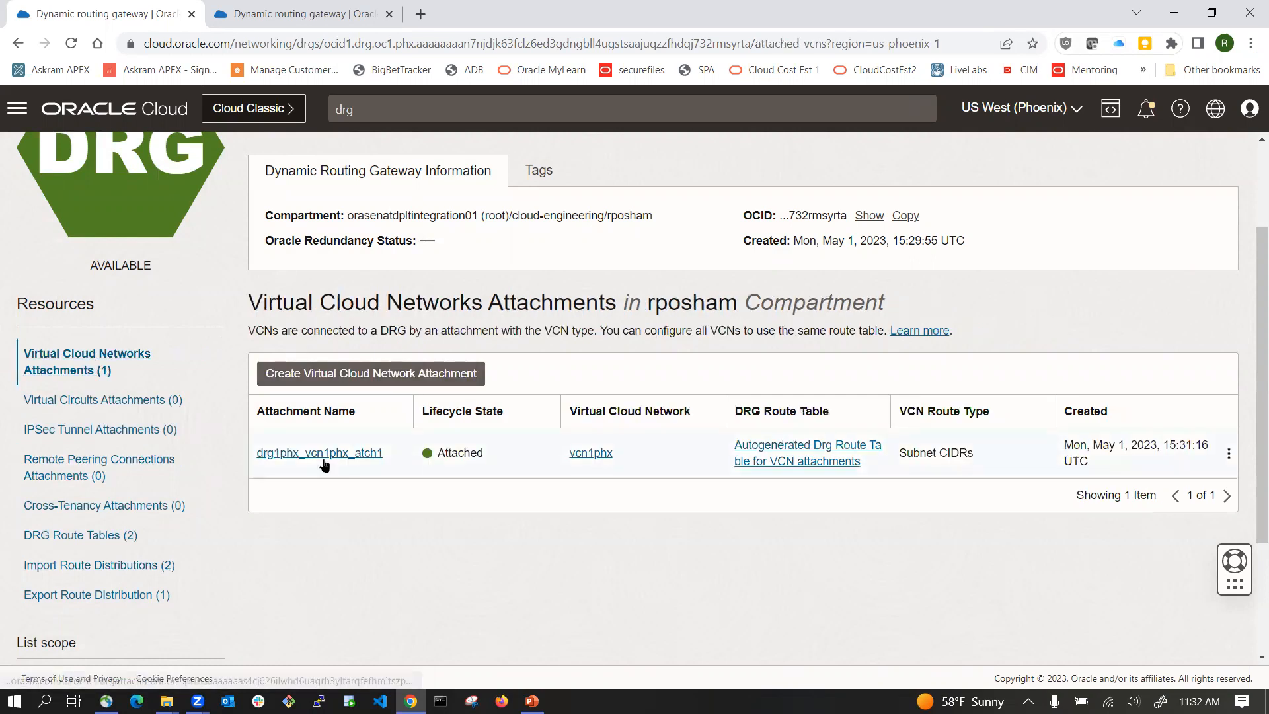
scroll(353, 215, "up", 2)
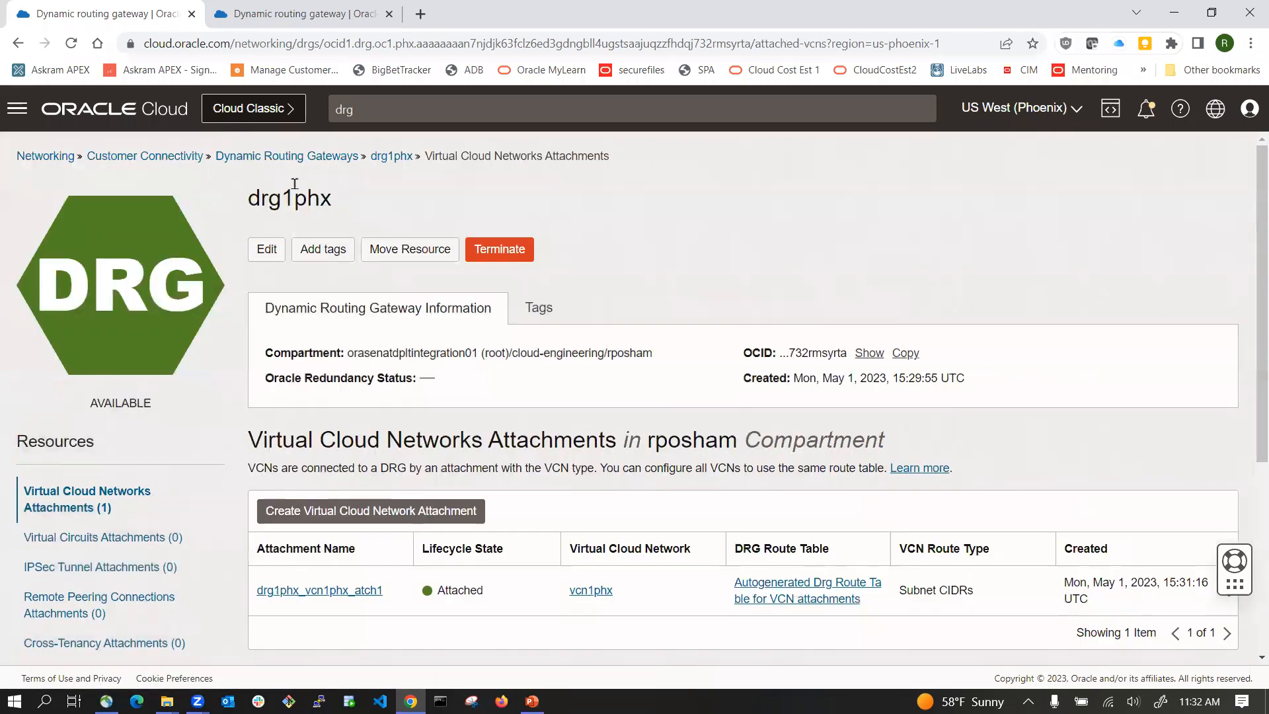
left_click(380, 158)
scroll(164, 555, "down", 2)
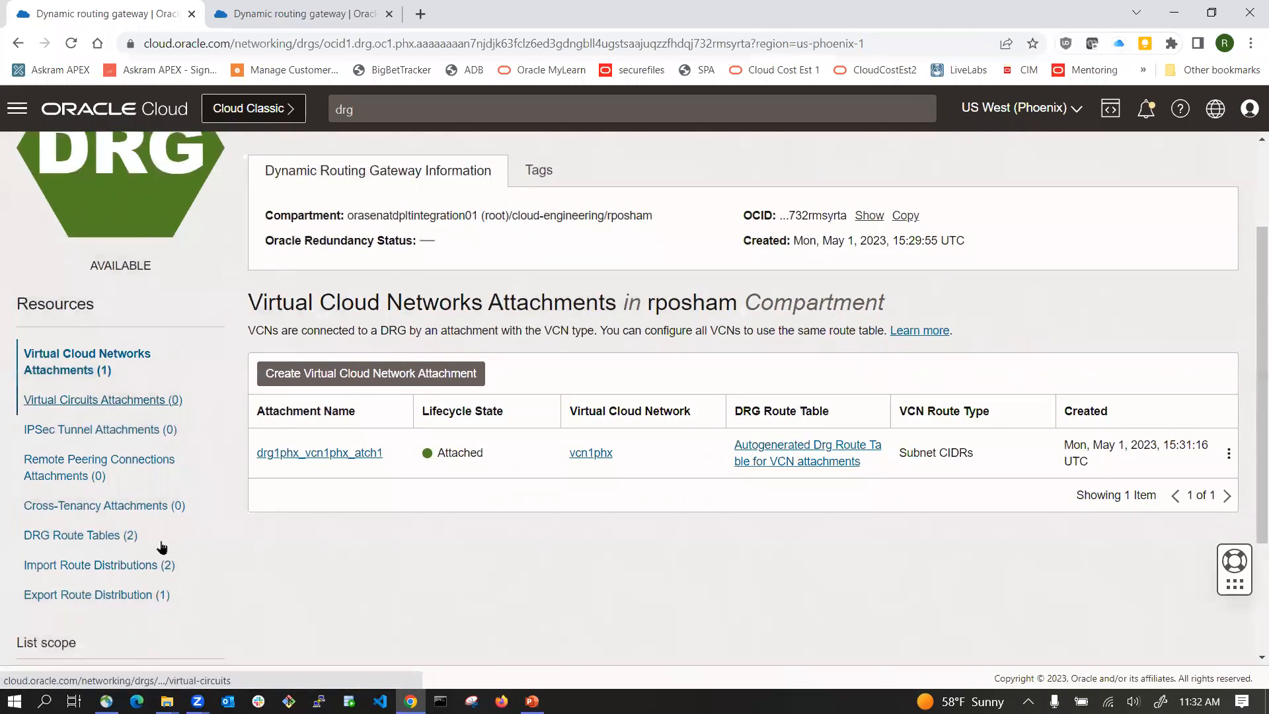
left_click(95, 472)
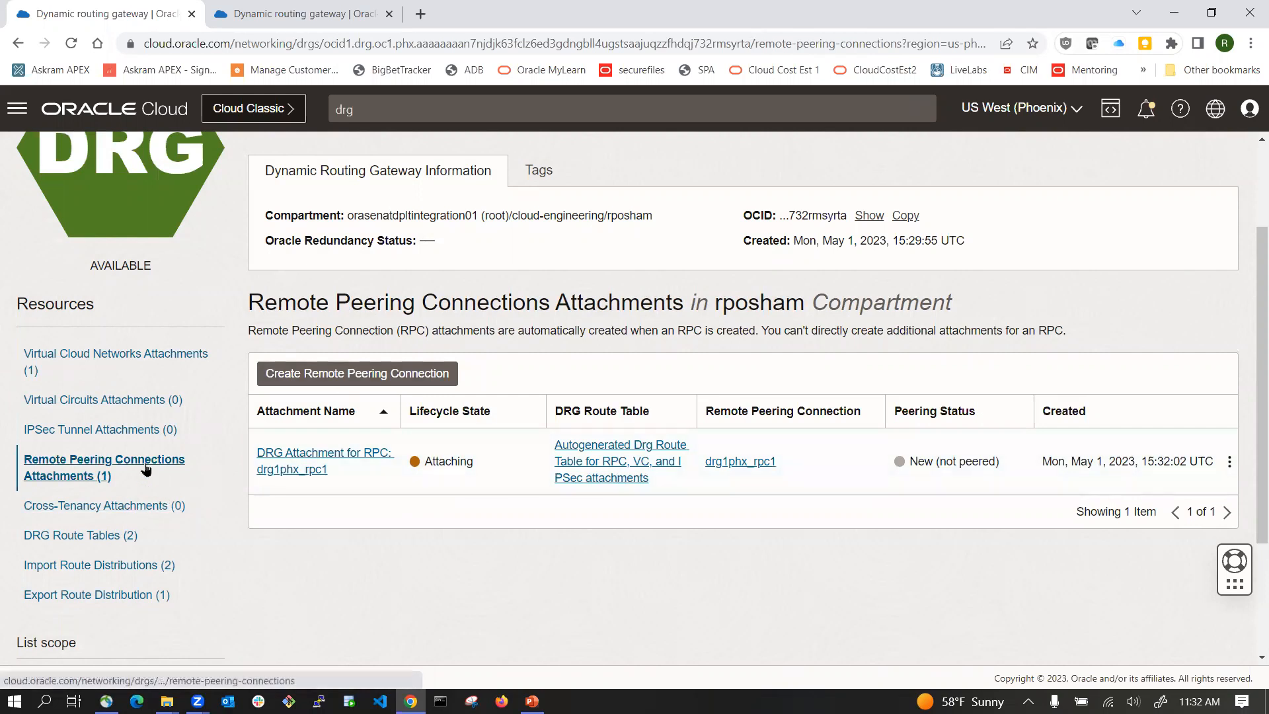
left_click(124, 431)
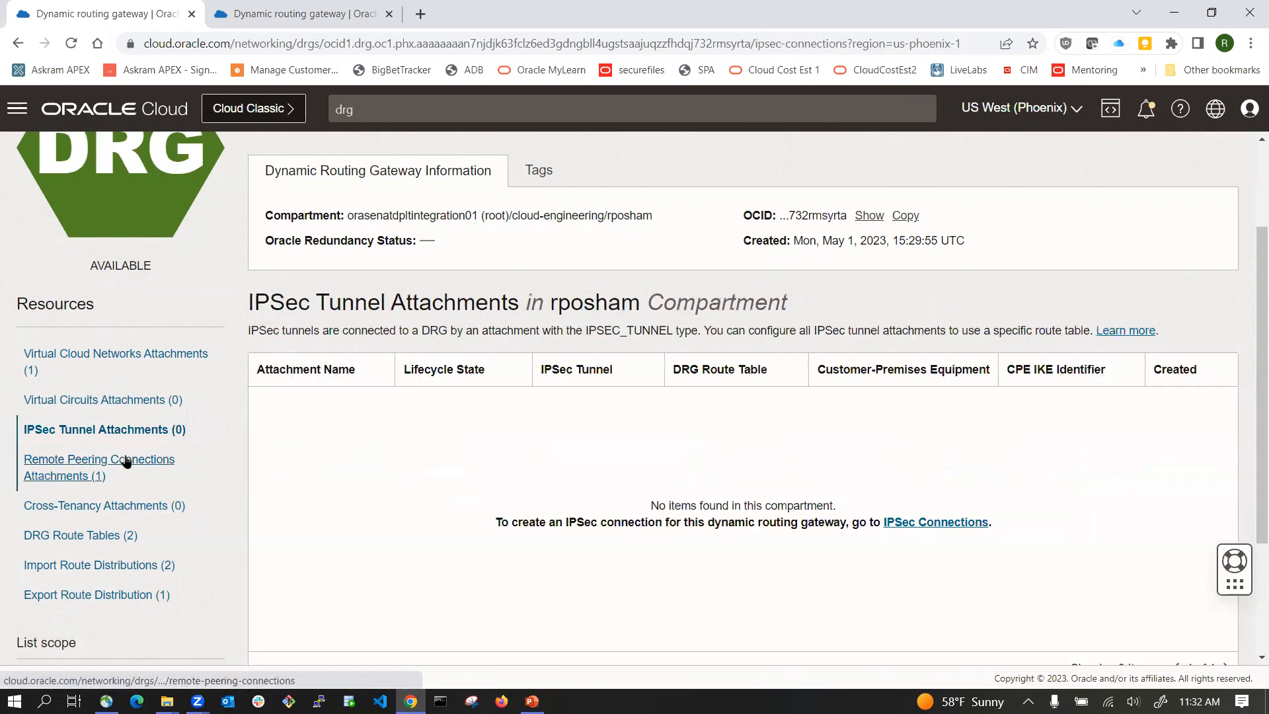
left_click(126, 462)
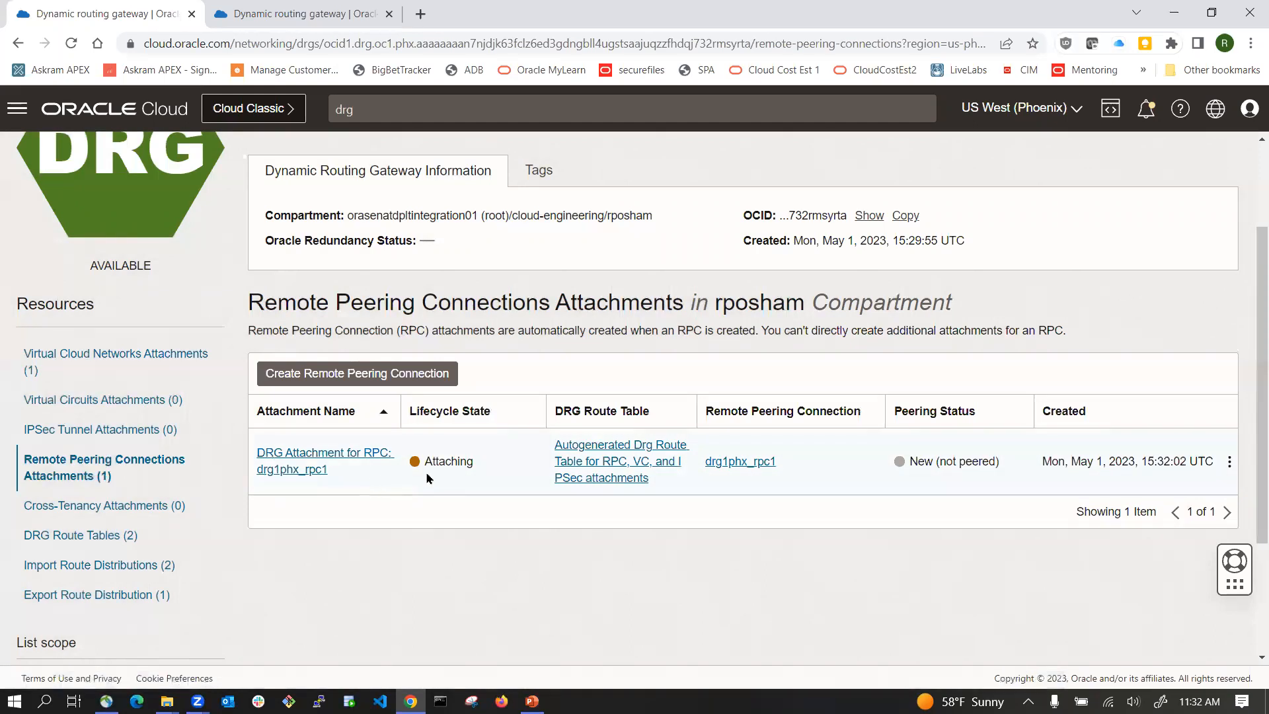
left_click(734, 468)
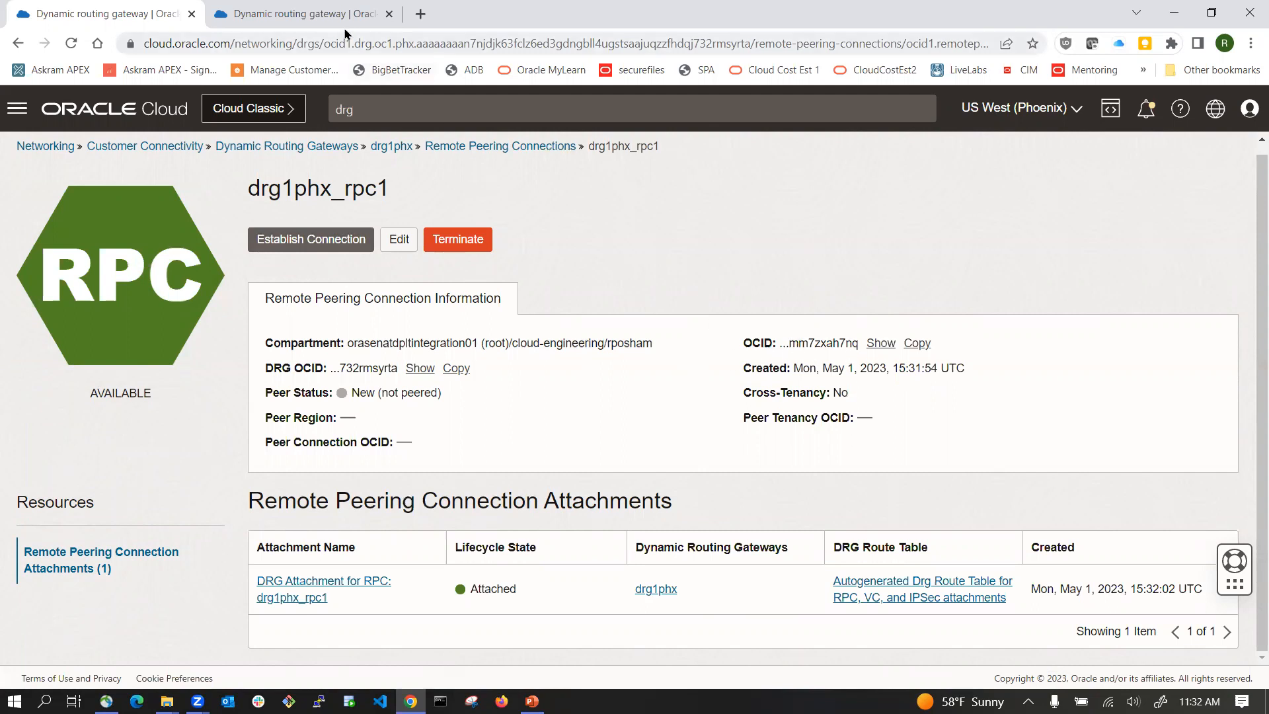
Step: Switch to Ashburn and create a remote peering connection named drg1iad_rpc1 in drg1iad, copying the name from the slide
left_click(329, 14)
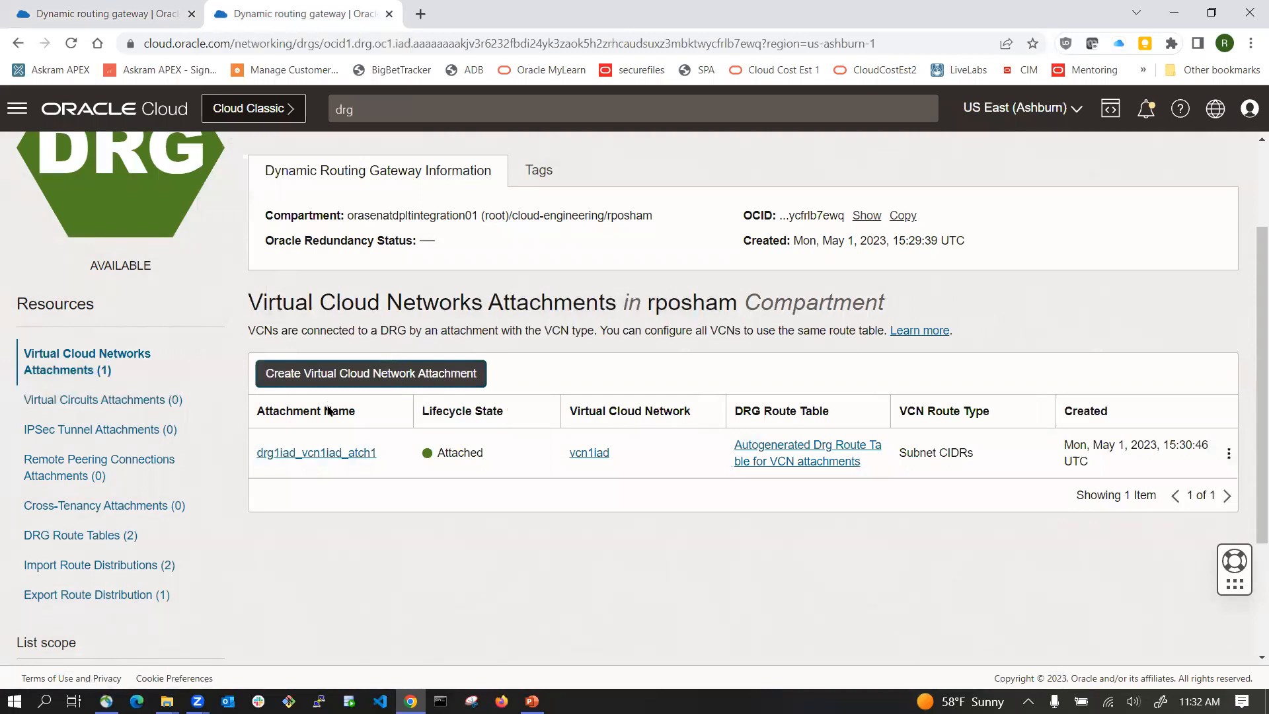
left_click(119, 468)
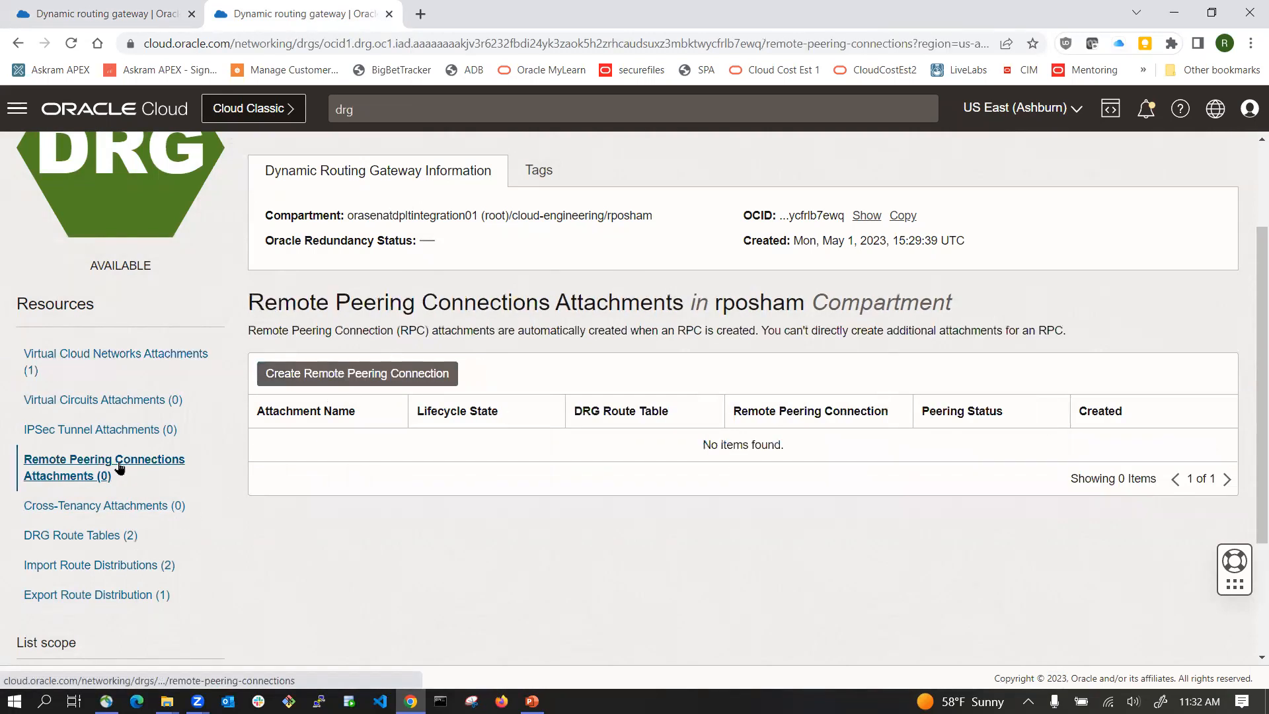
left_click(394, 375)
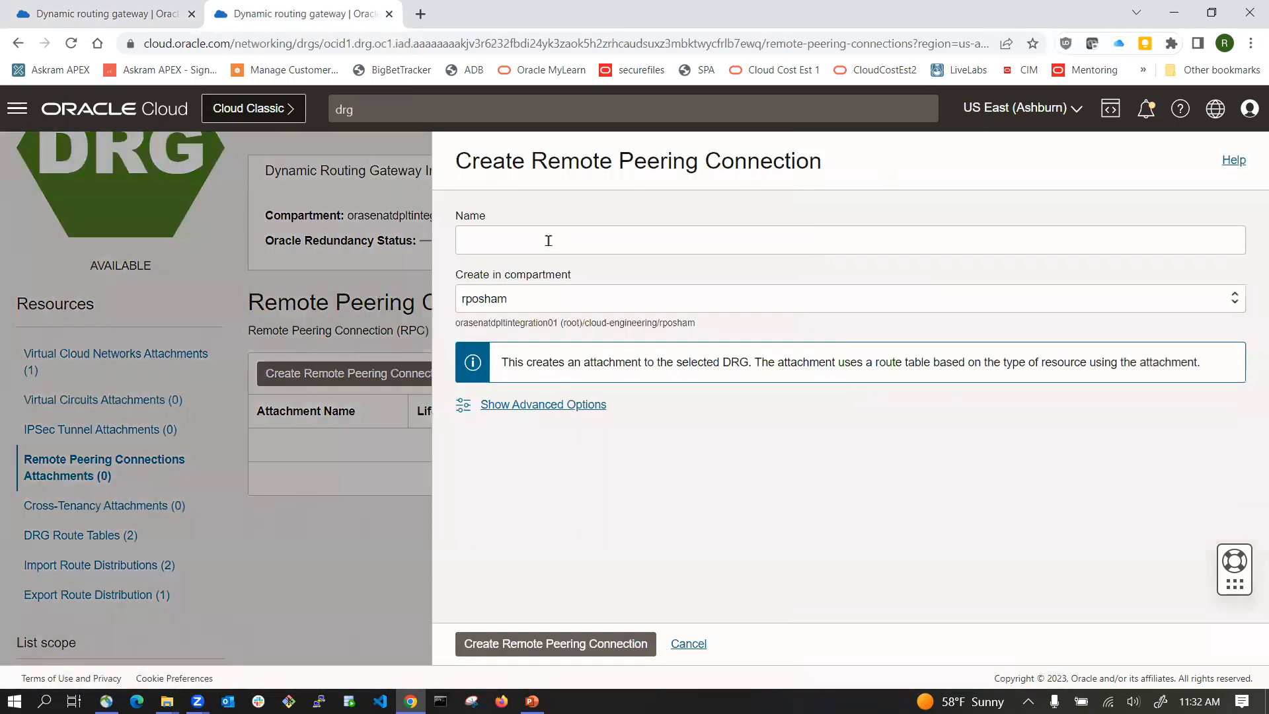
left_click(548, 240)
key("alt+Tab")
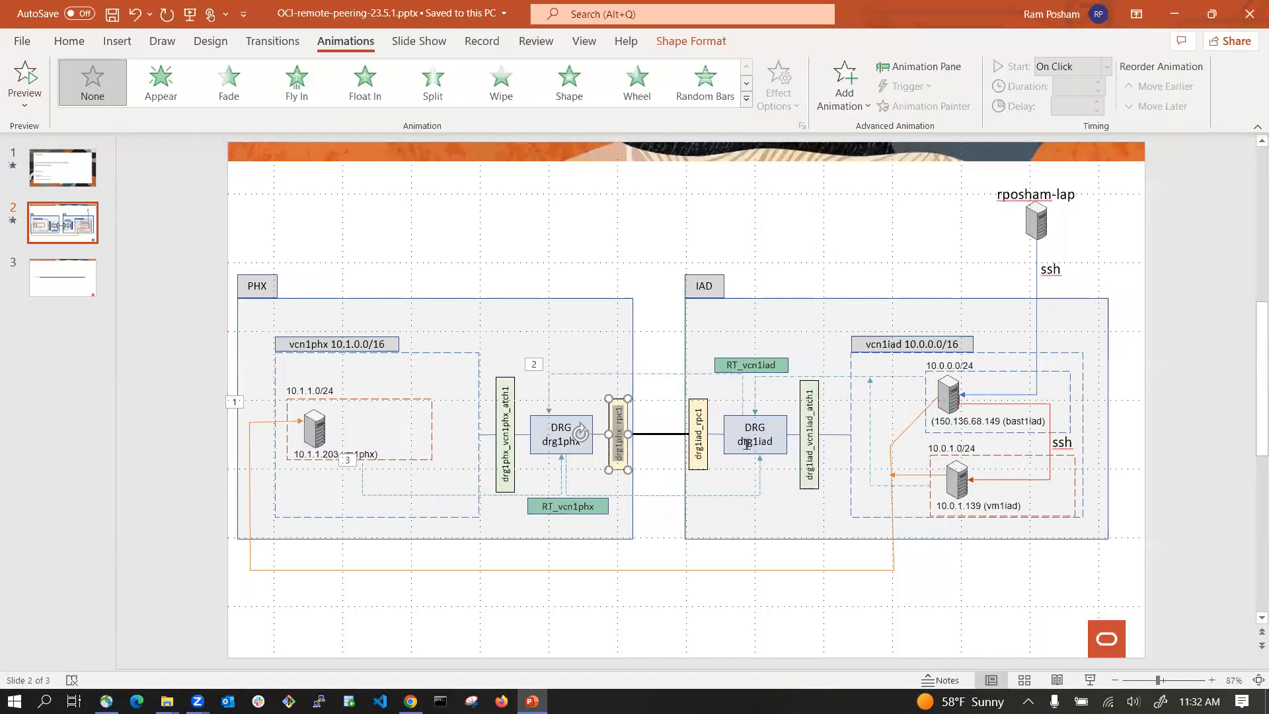
left_click(699, 441)
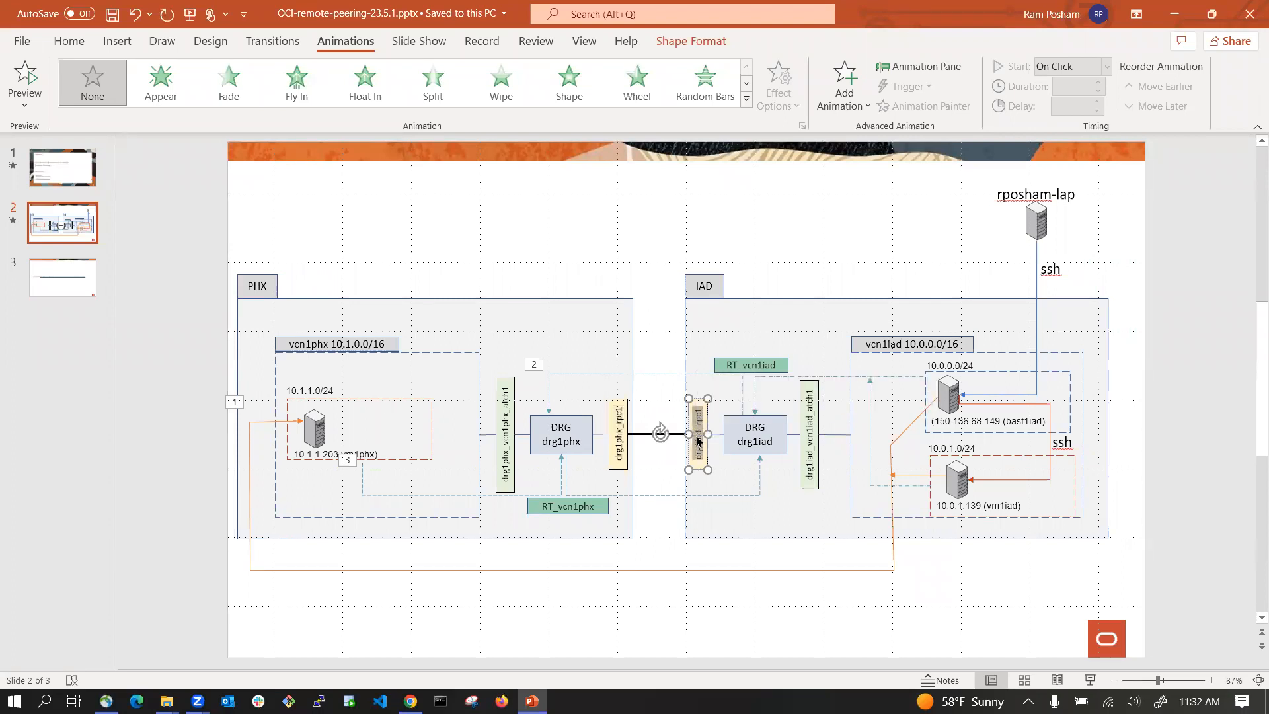
key("alt+Tab")
type("drg1iad_rpc1")
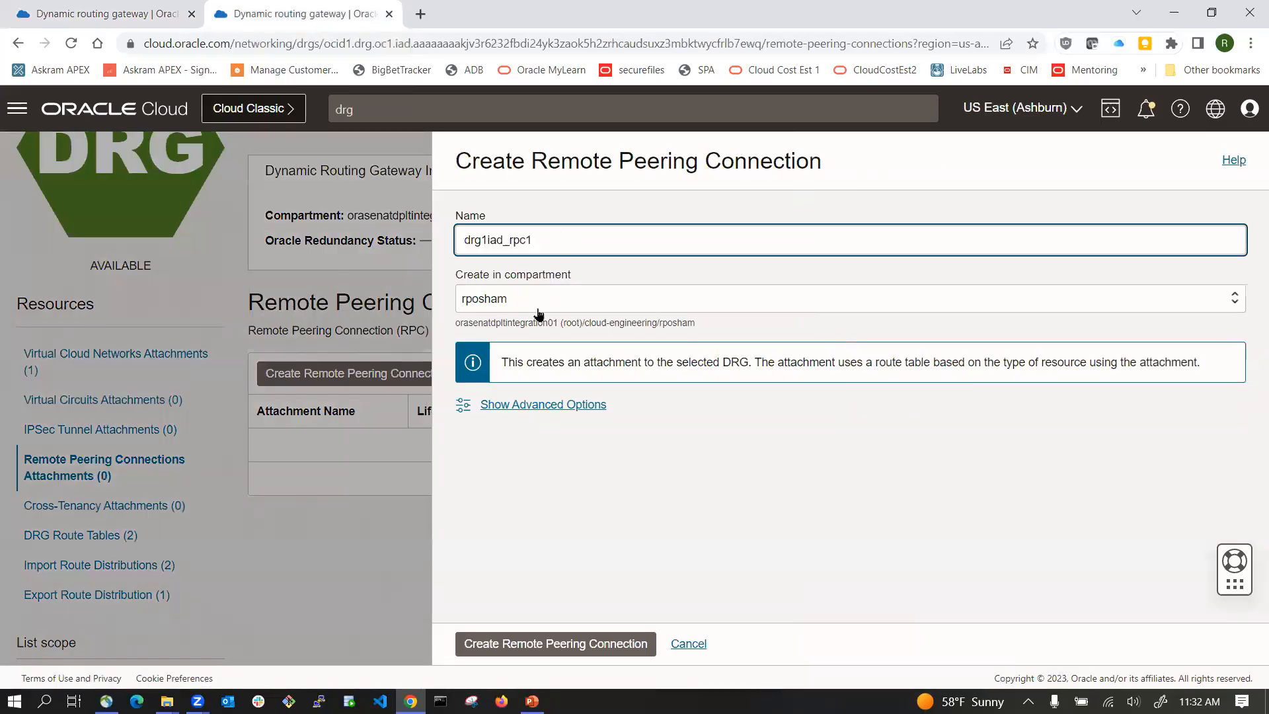
left_click(514, 648)
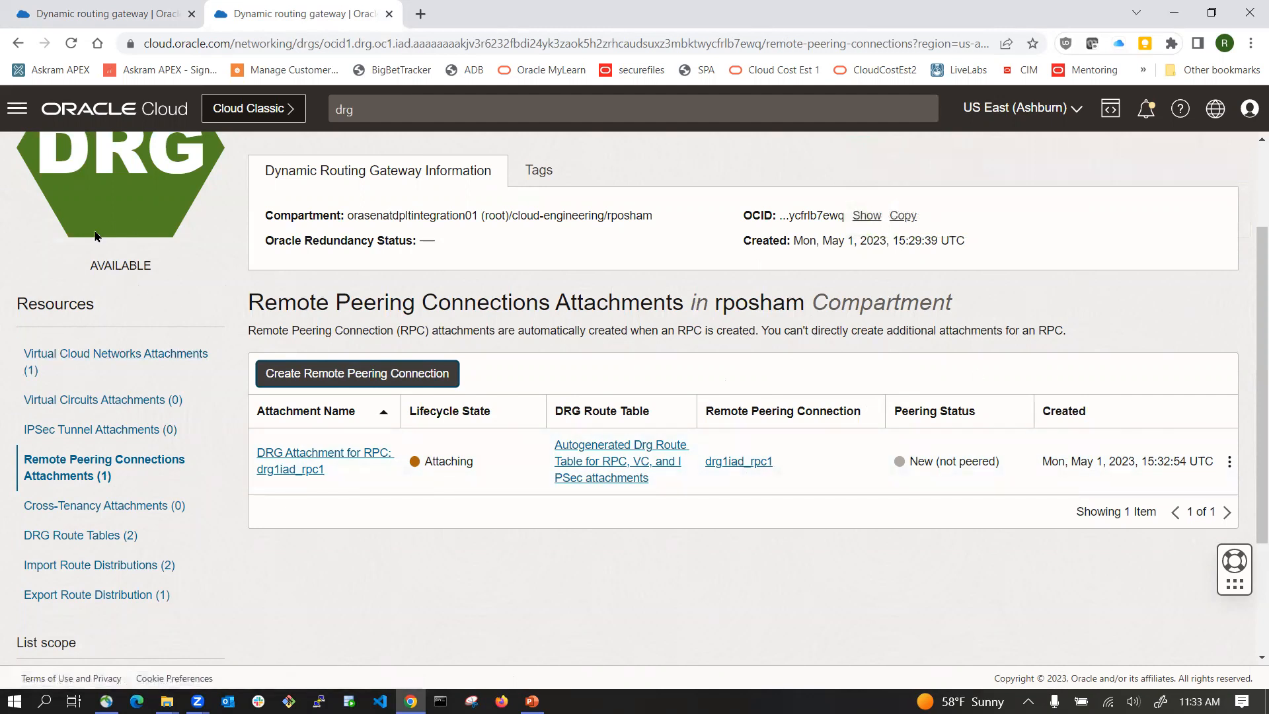
Step: Open drg1iad_rpc1, start establishing a connection and set the peer region to us-phoenix-1
left_click(732, 462)
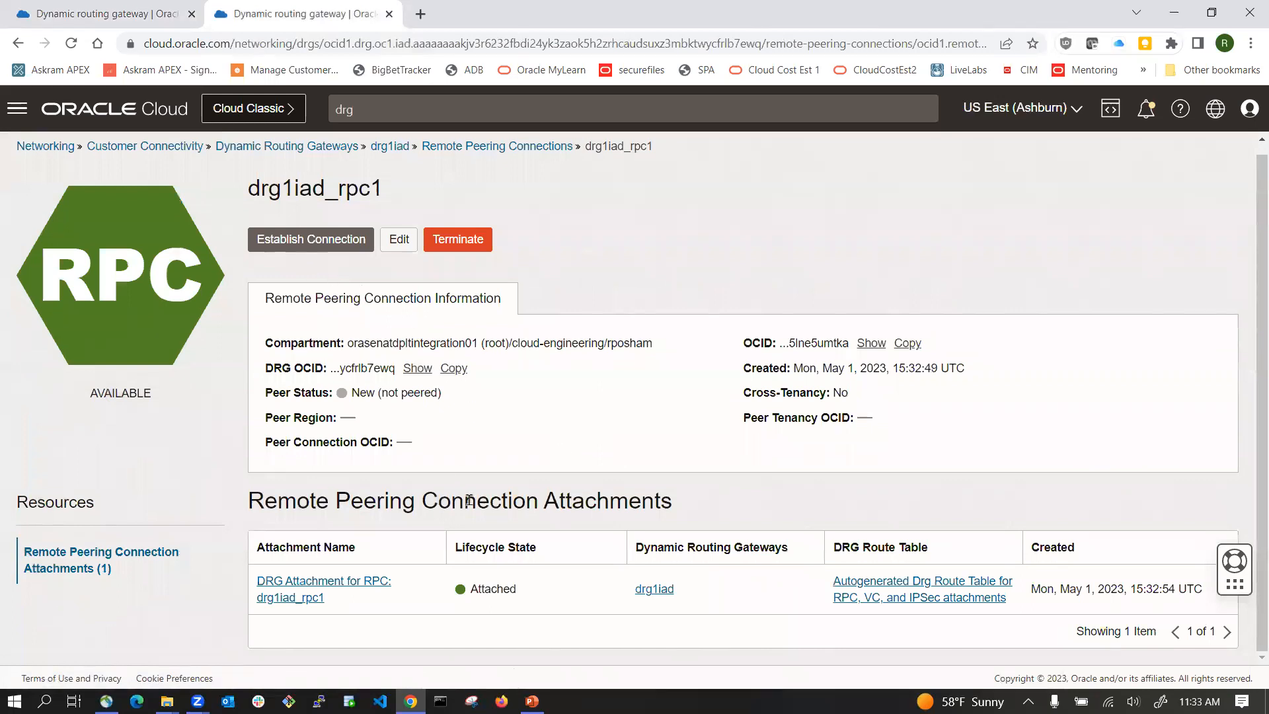
left_click(318, 244)
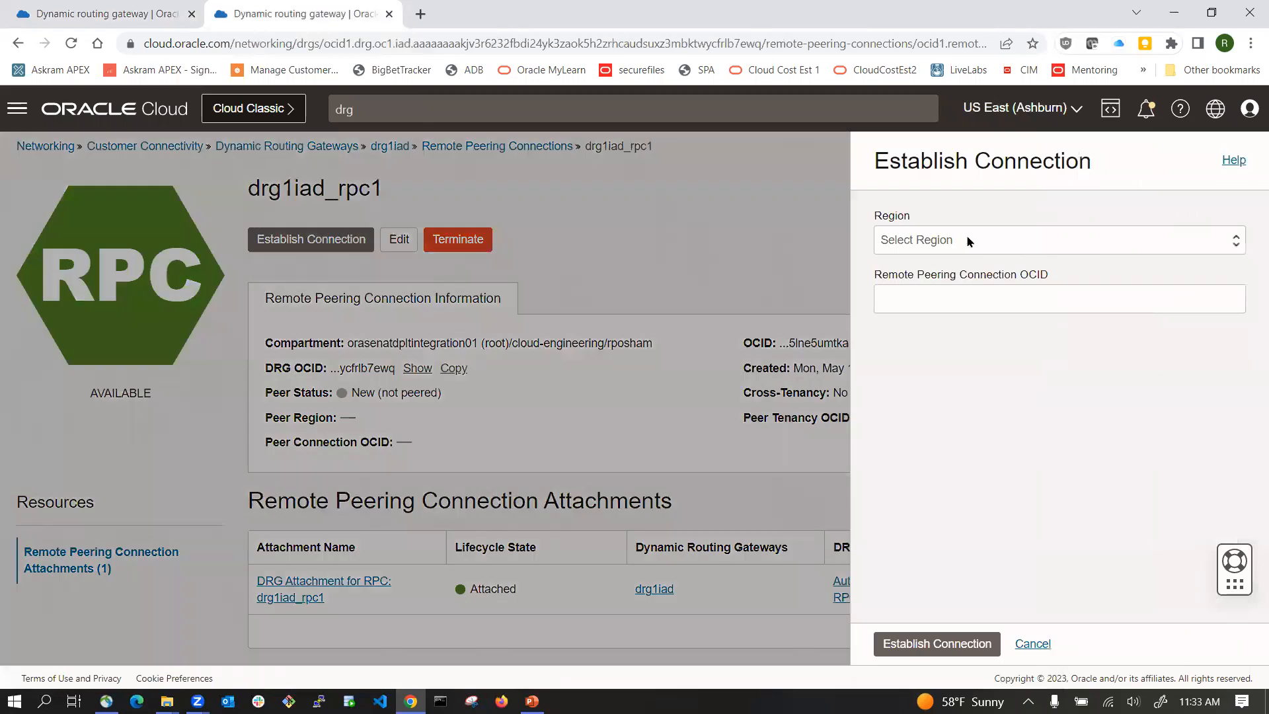
left_click(969, 242)
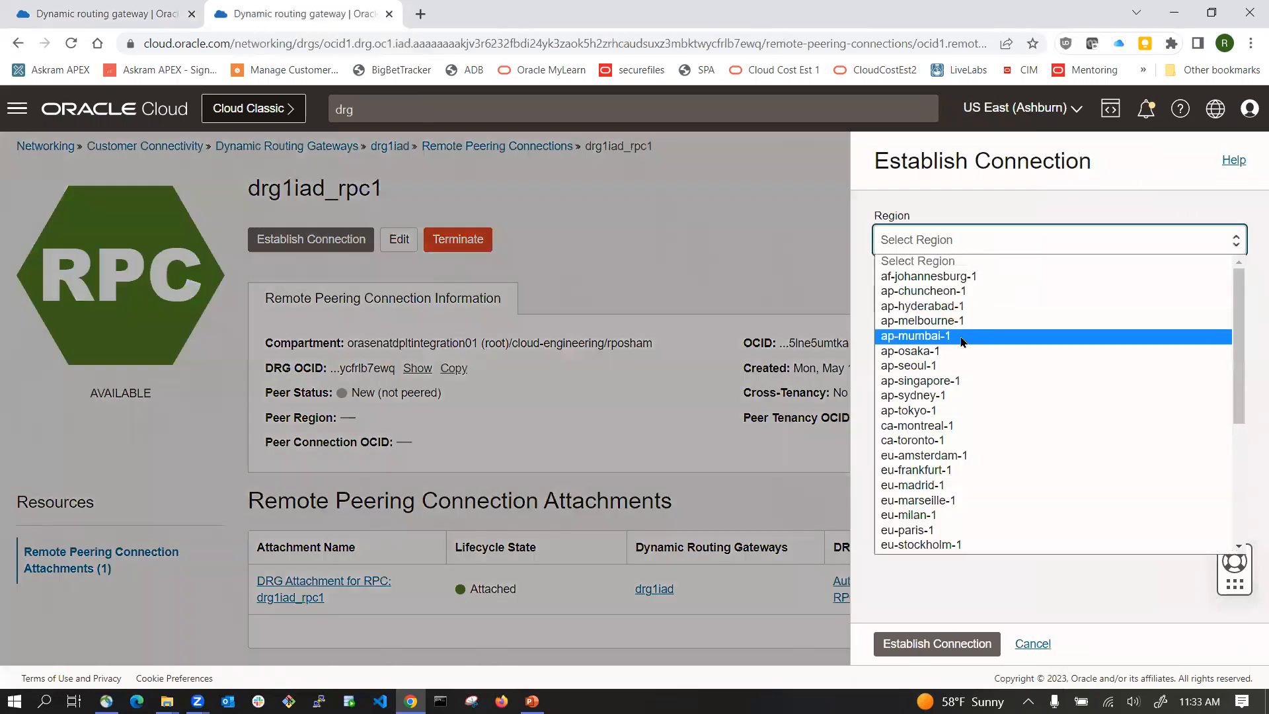
type("us-ashburn-1")
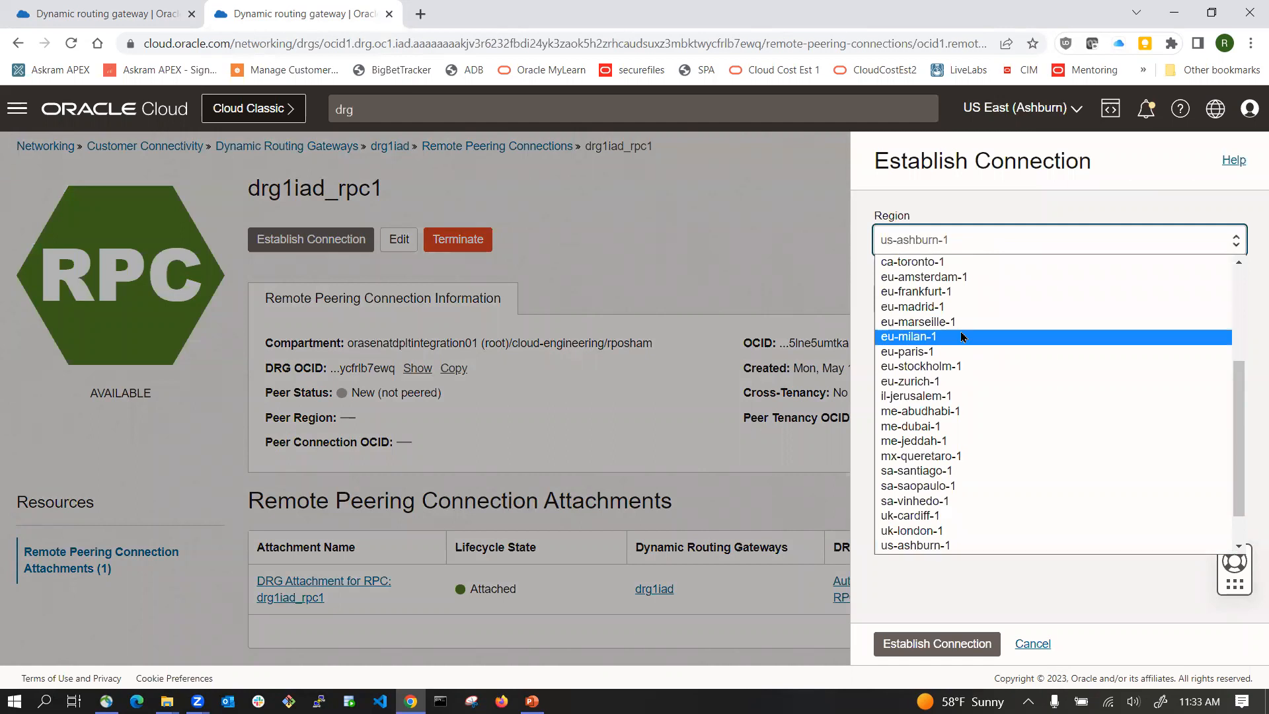
key("Down")
key("Down")
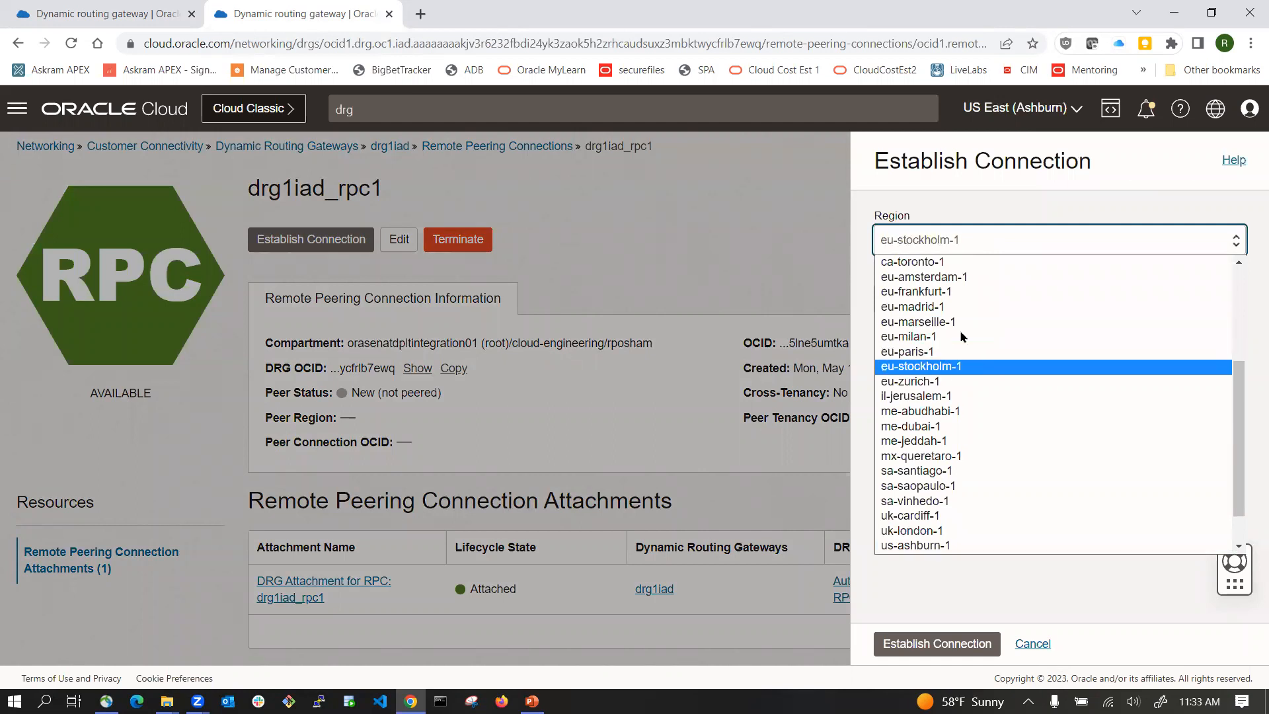
type("us-ashburn")
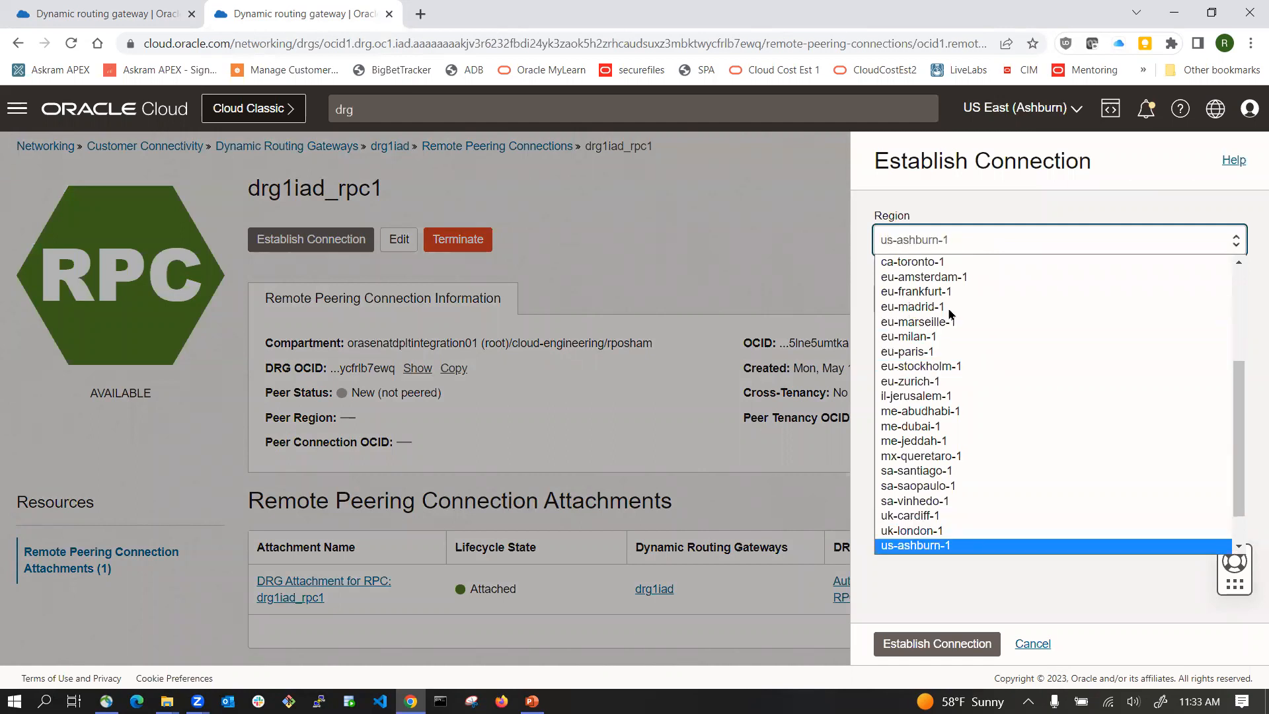
scroll(1054, 286, "down", 1)
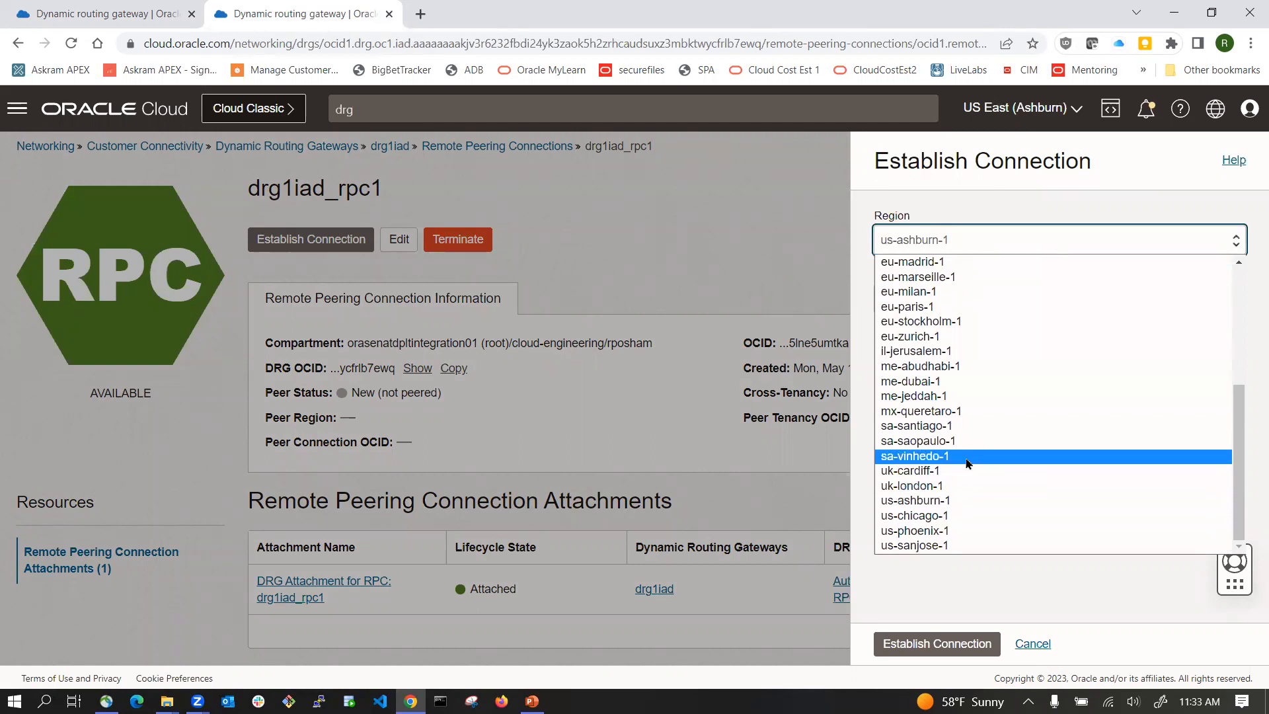
left_click(957, 531)
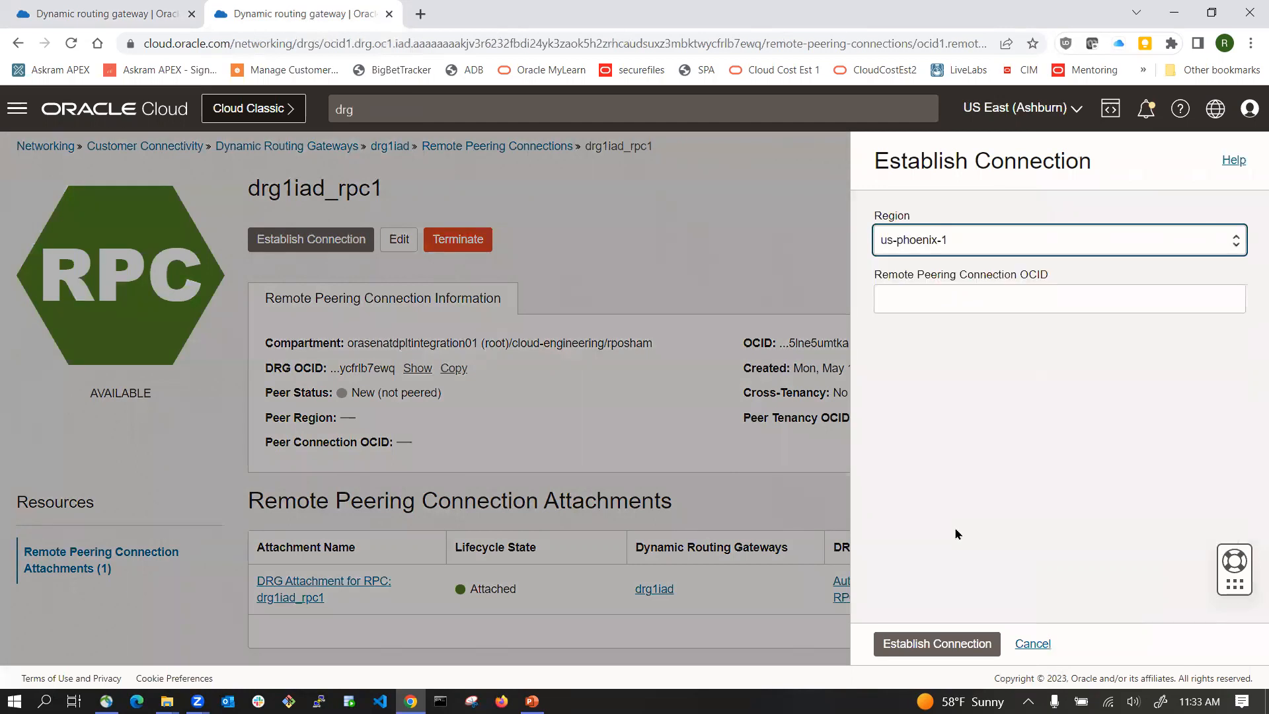
left_click(947, 292)
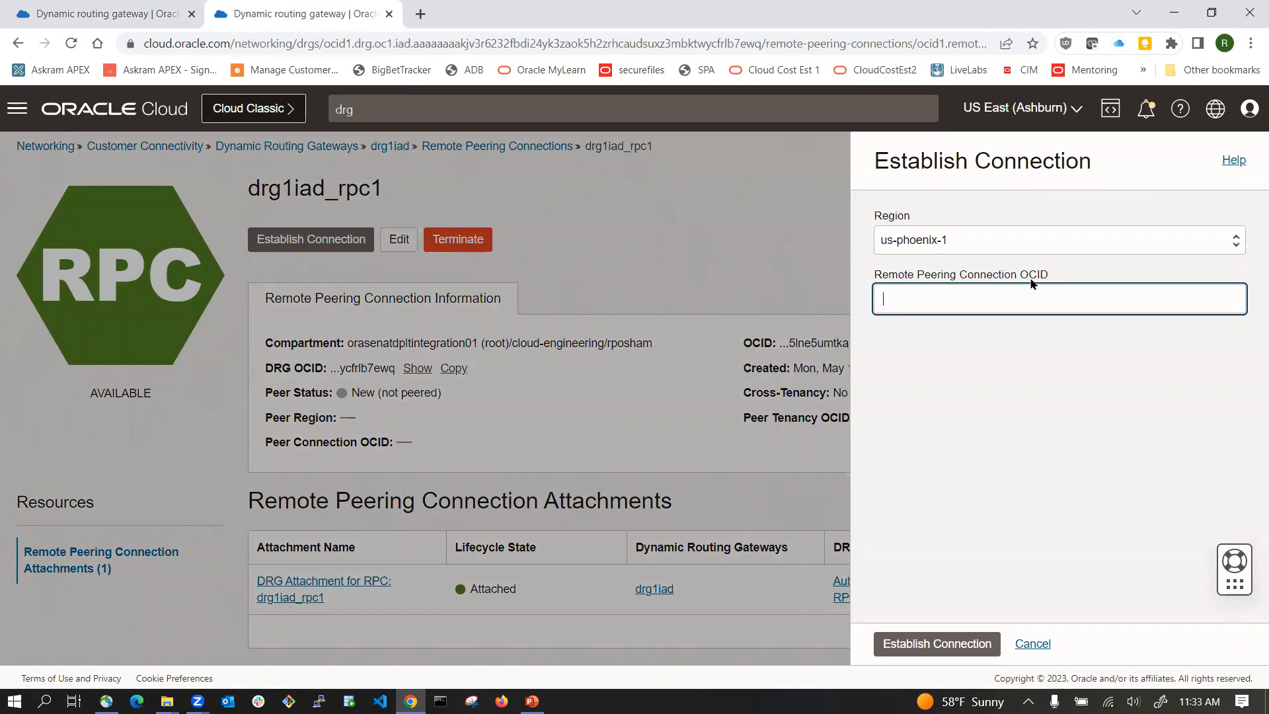
Step: Copy the drg1phx_rpc1 OCID from the Phoenix tab, paste it as the remote peering connection OCID, and establish the connection
left_click(133, 14)
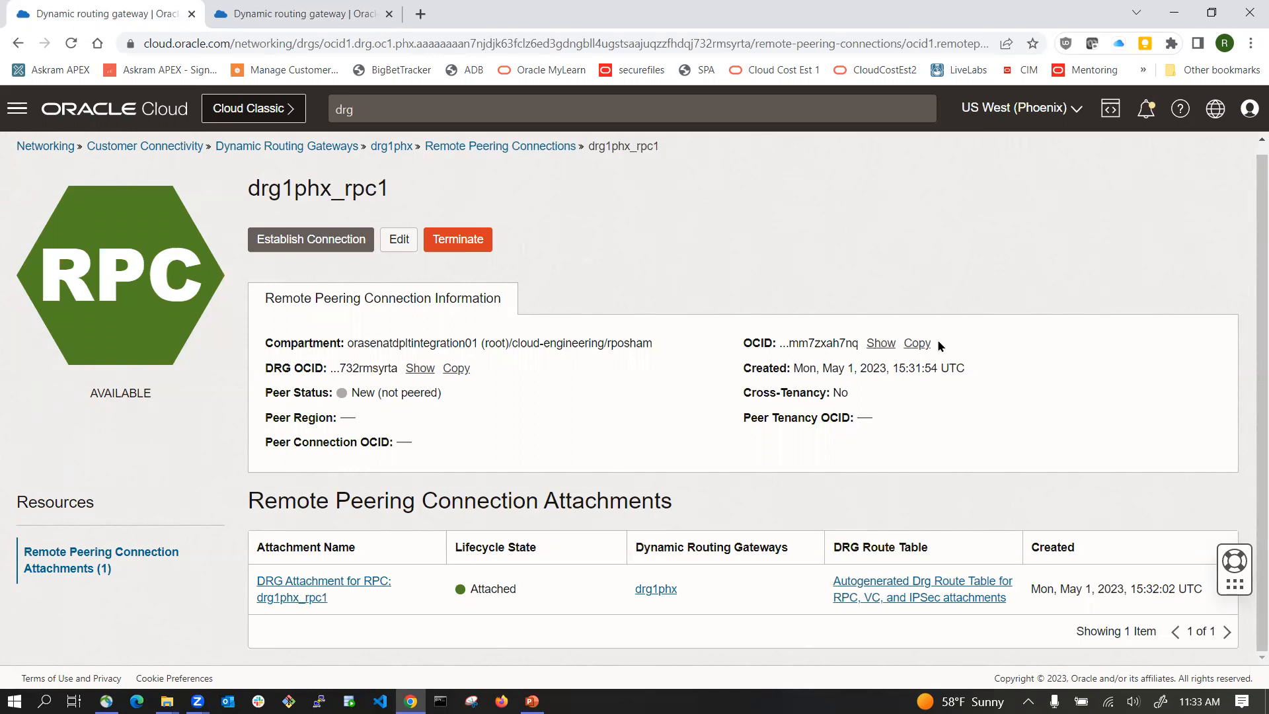
left_click(919, 343)
left_click(292, 14)
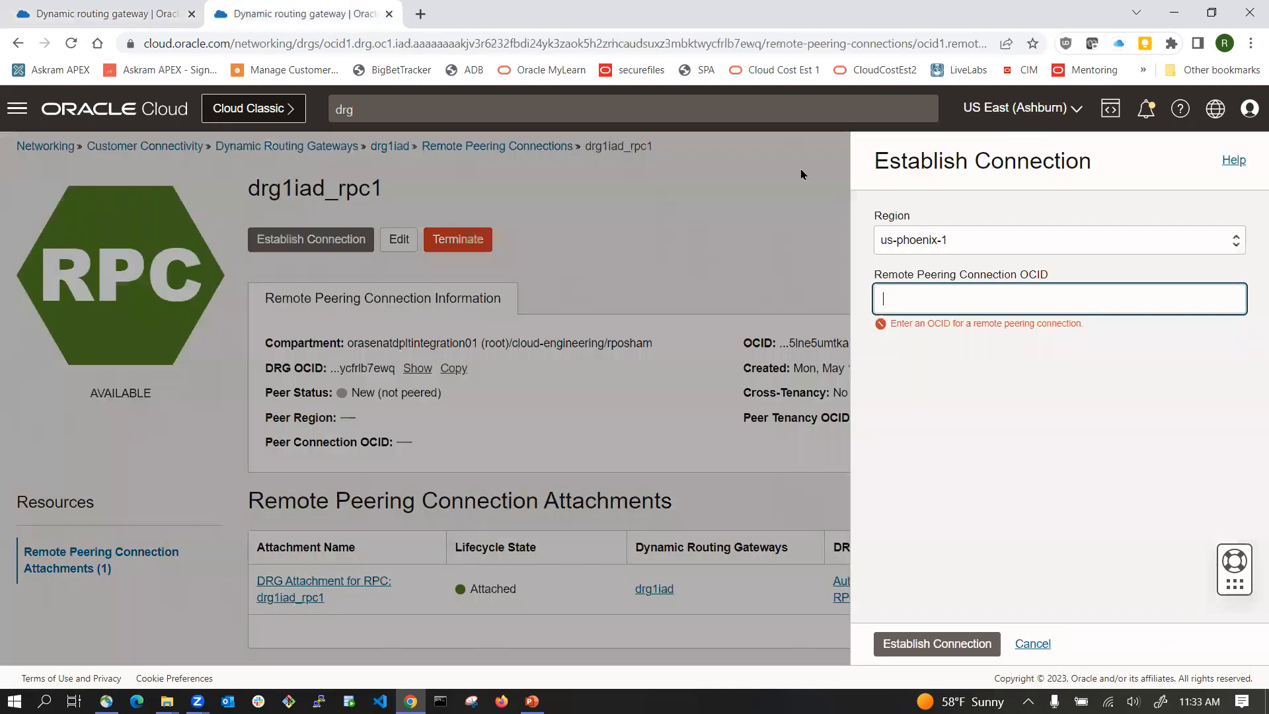
key("ctrl+v")
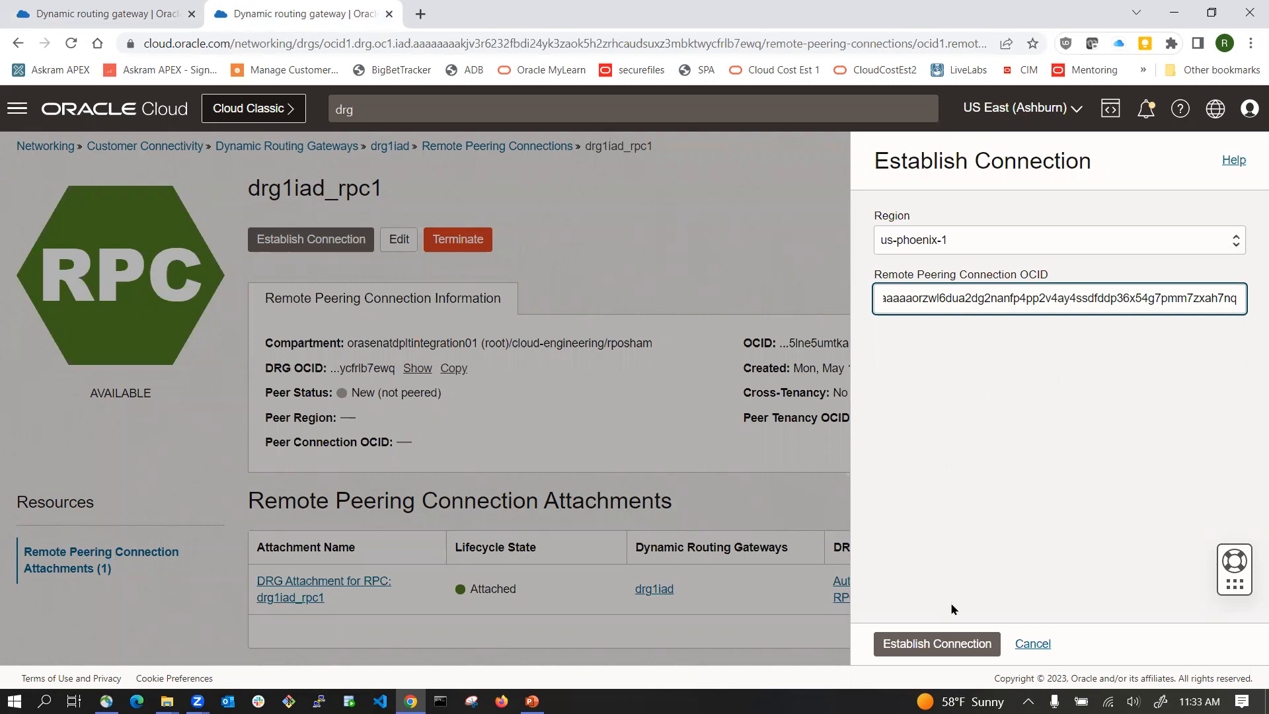
left_click(942, 643)
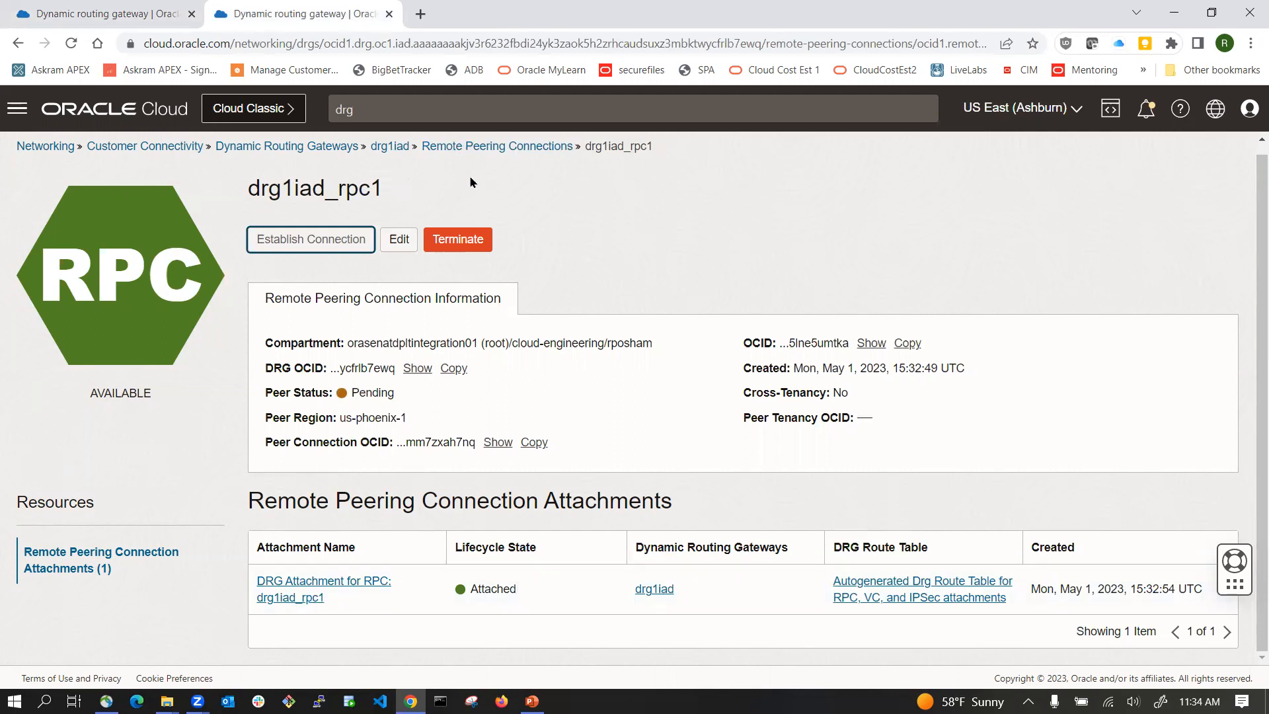
Step: Check the peering status on drg1iad's remote peering list and return to drg1phx in Phoenix
left_click(476, 147)
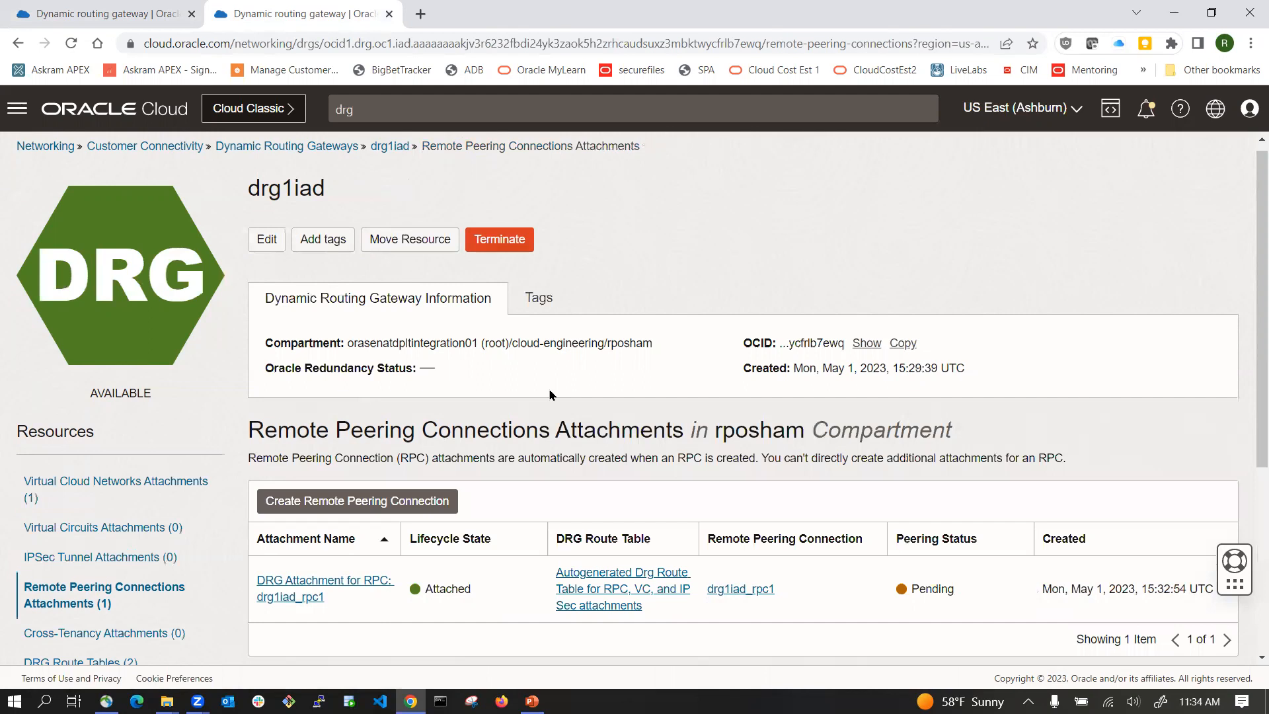
left_click(124, 9)
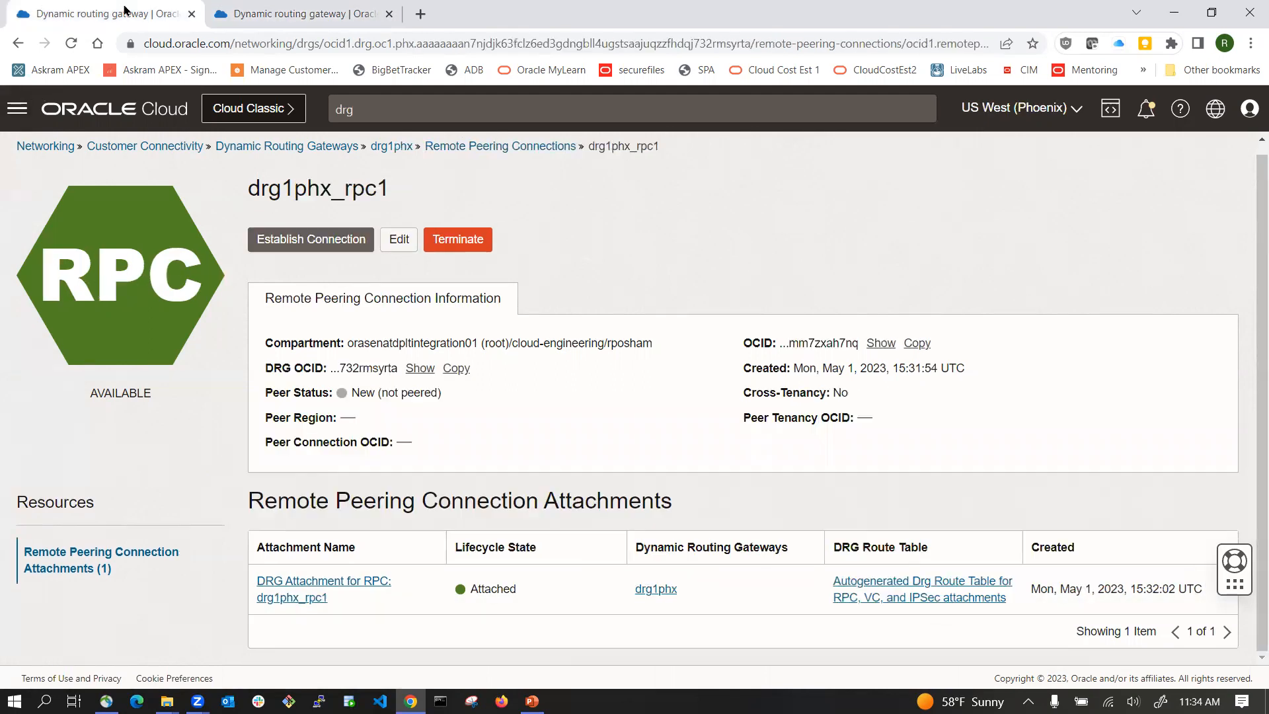
left_click(404, 147)
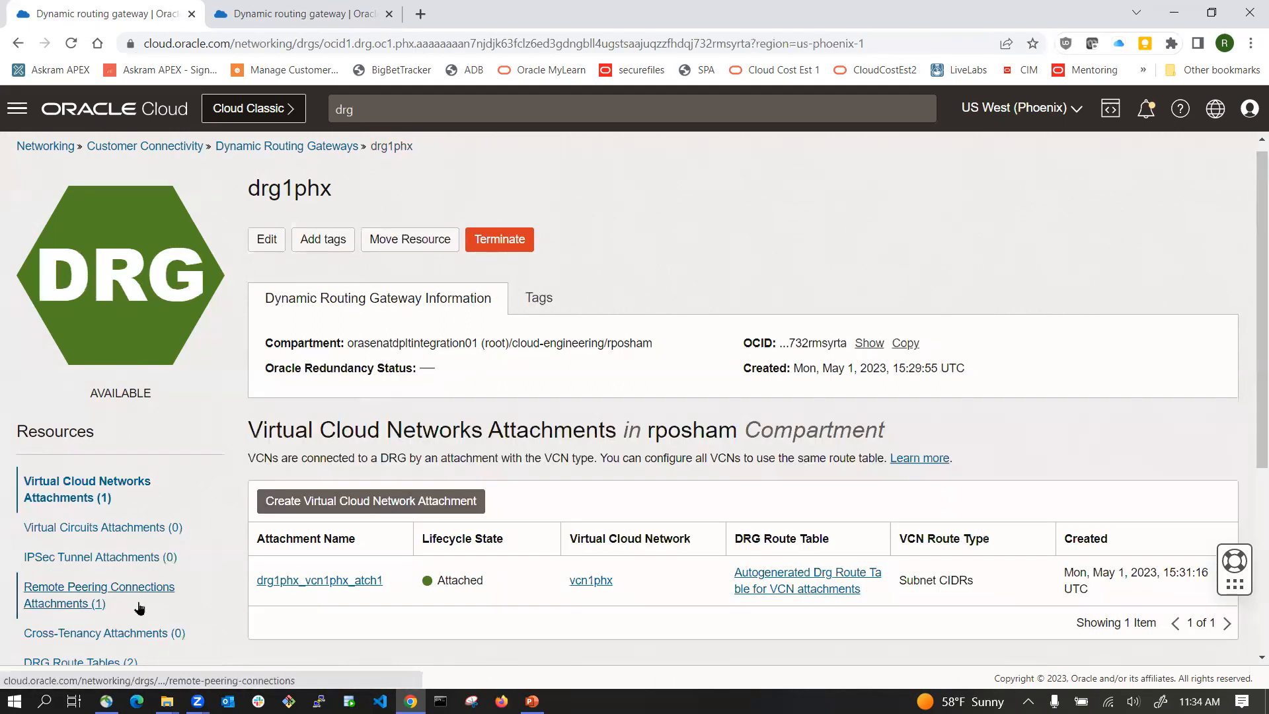
Step: Open the remote peering connection attachments of drg1phx in Phoenix
scroll(198, 553, "down", 2)
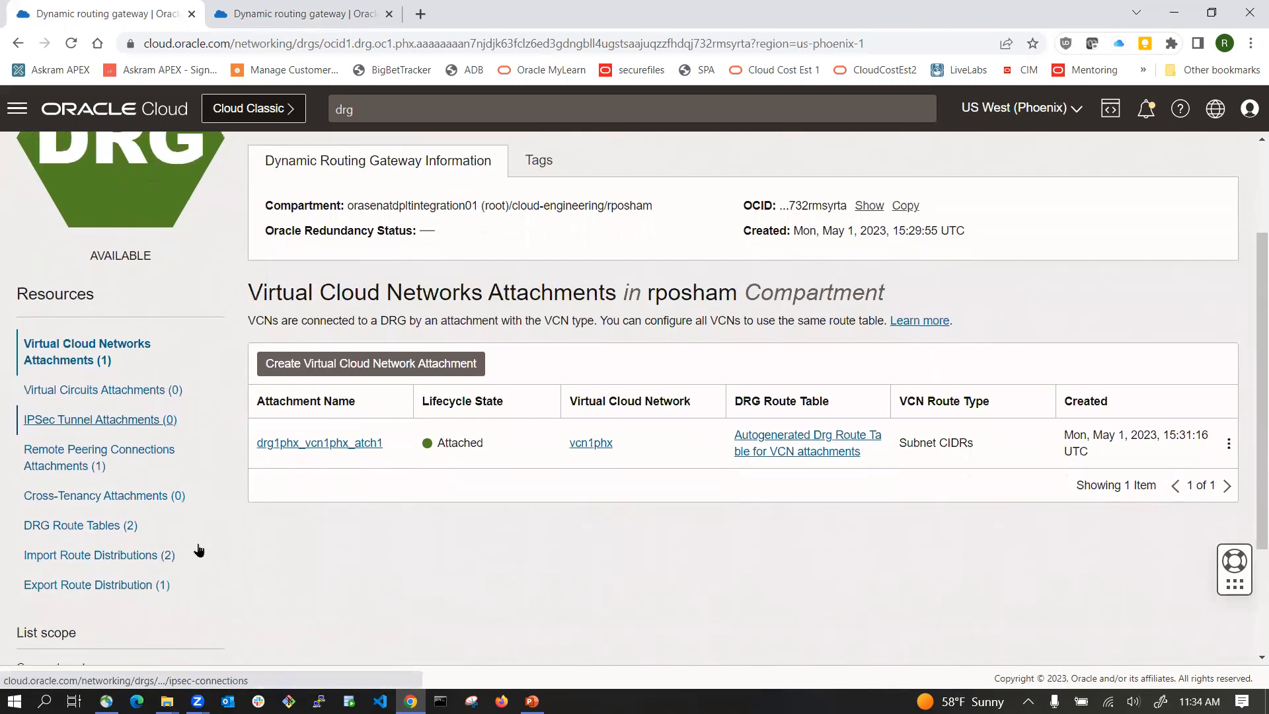
left_click(114, 461)
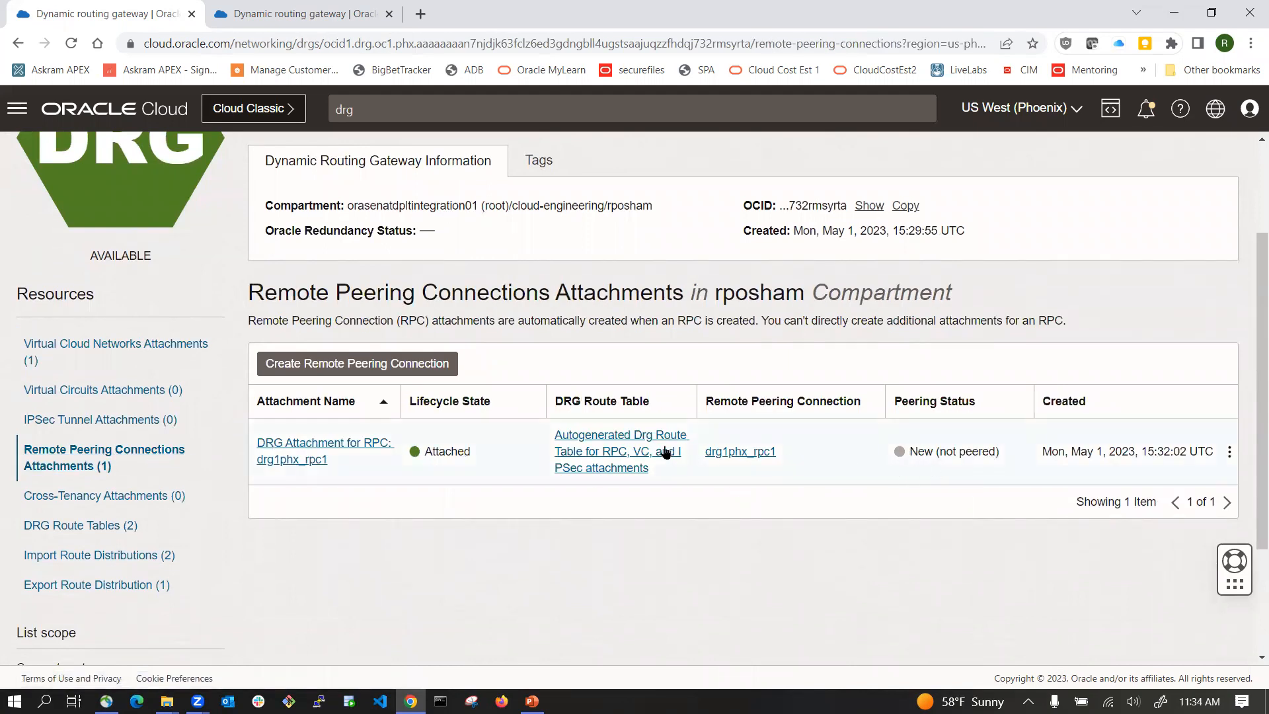
Step: Switch to the Ashburn tab and repeatedly reload drg1iad's remote peering connection attachments to check the peering status
left_click(363, 14)
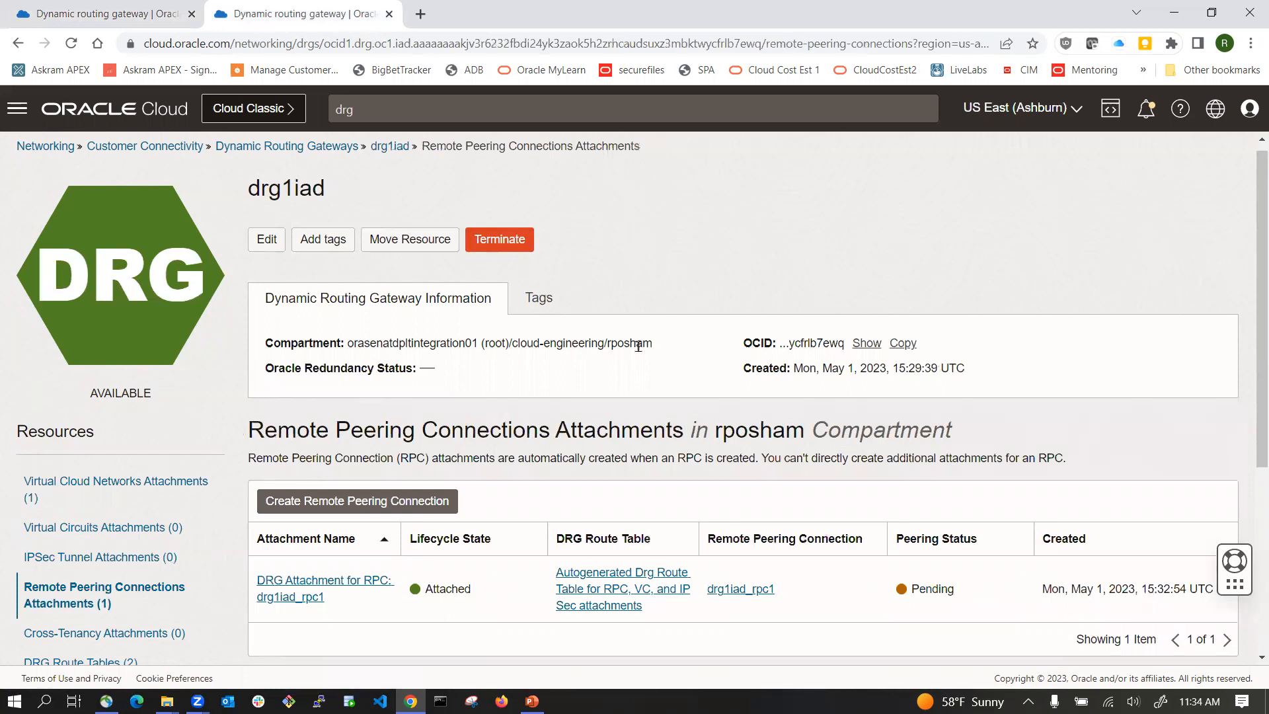
scroll(583, 352, "down", 2)
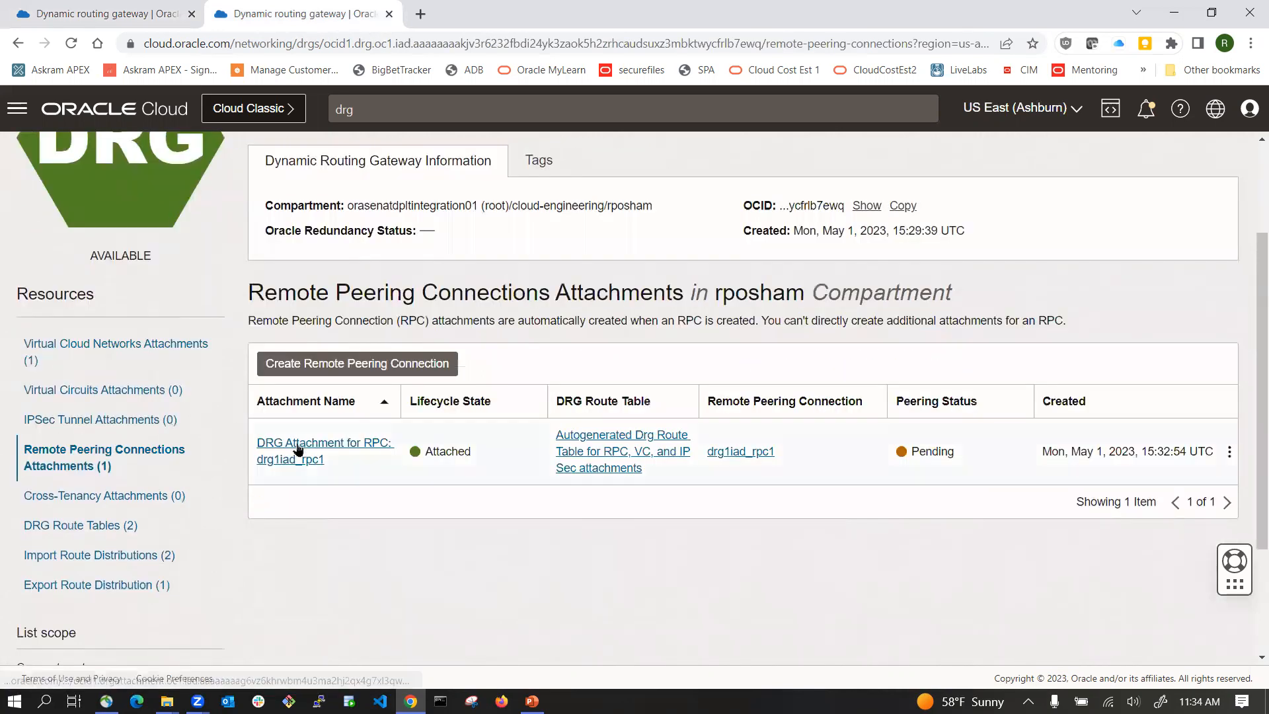
left_click(107, 497)
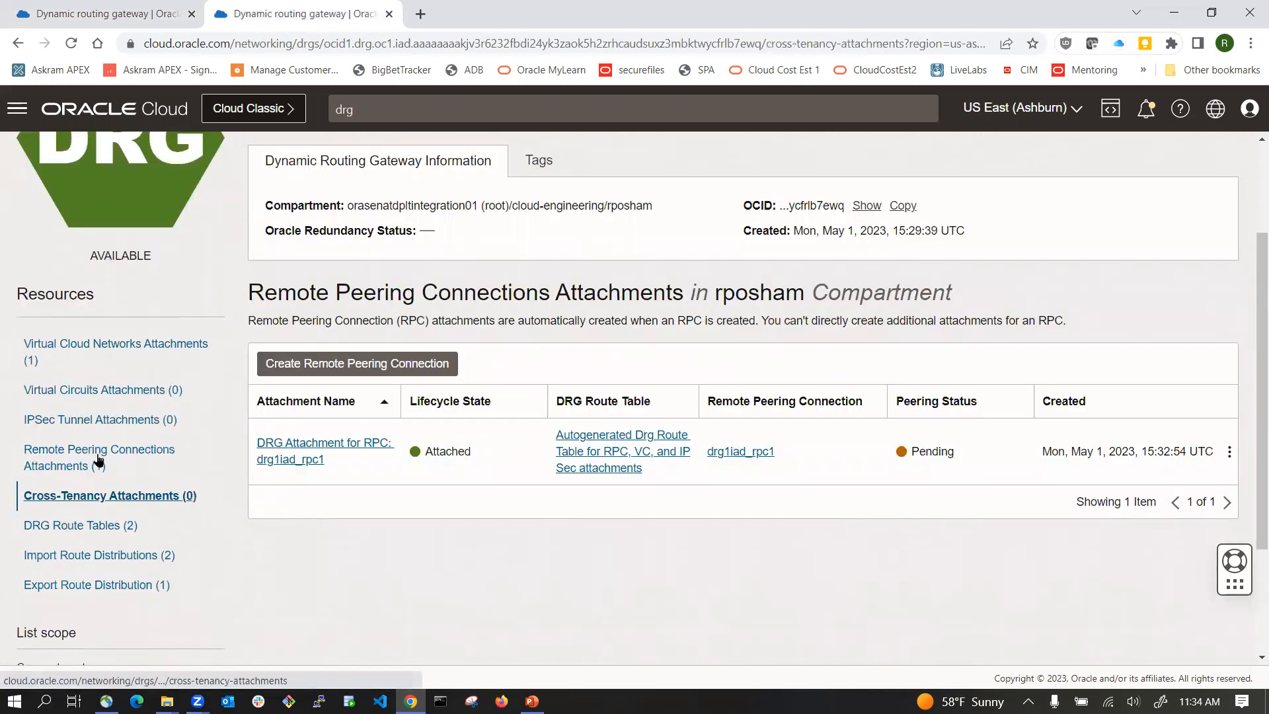
left_click(98, 460)
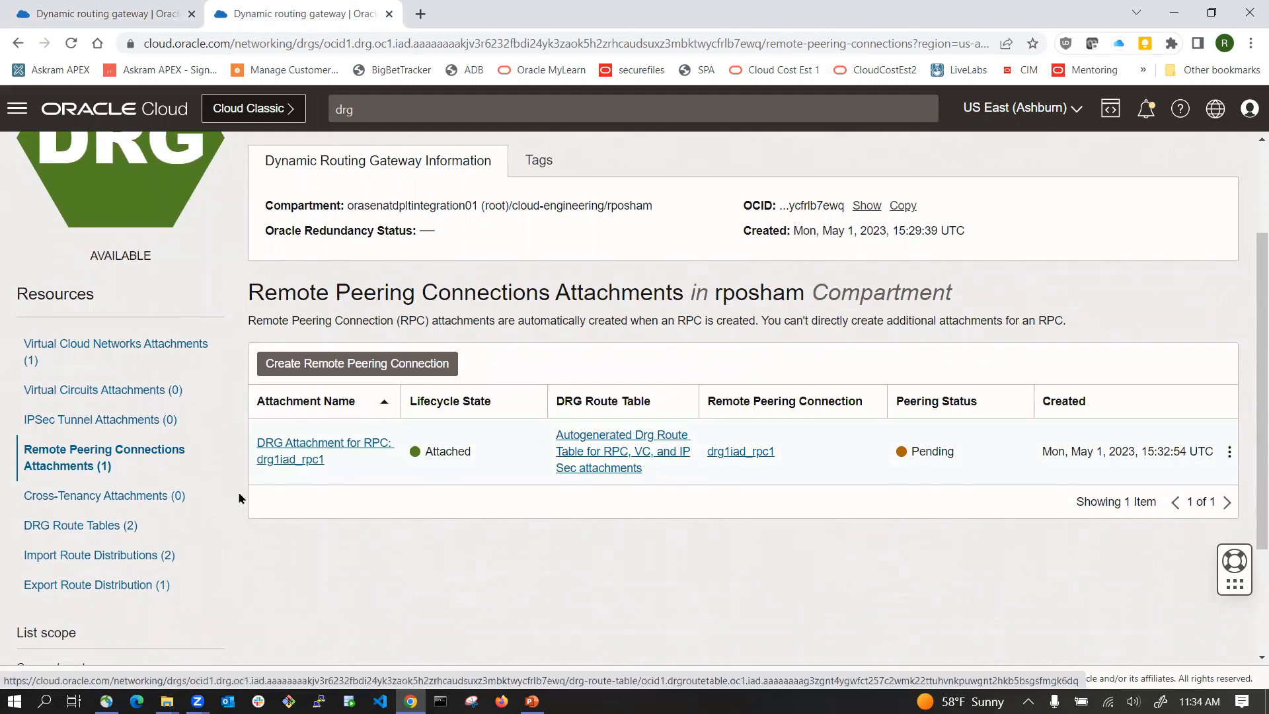
left_click(119, 495)
left_click(133, 456)
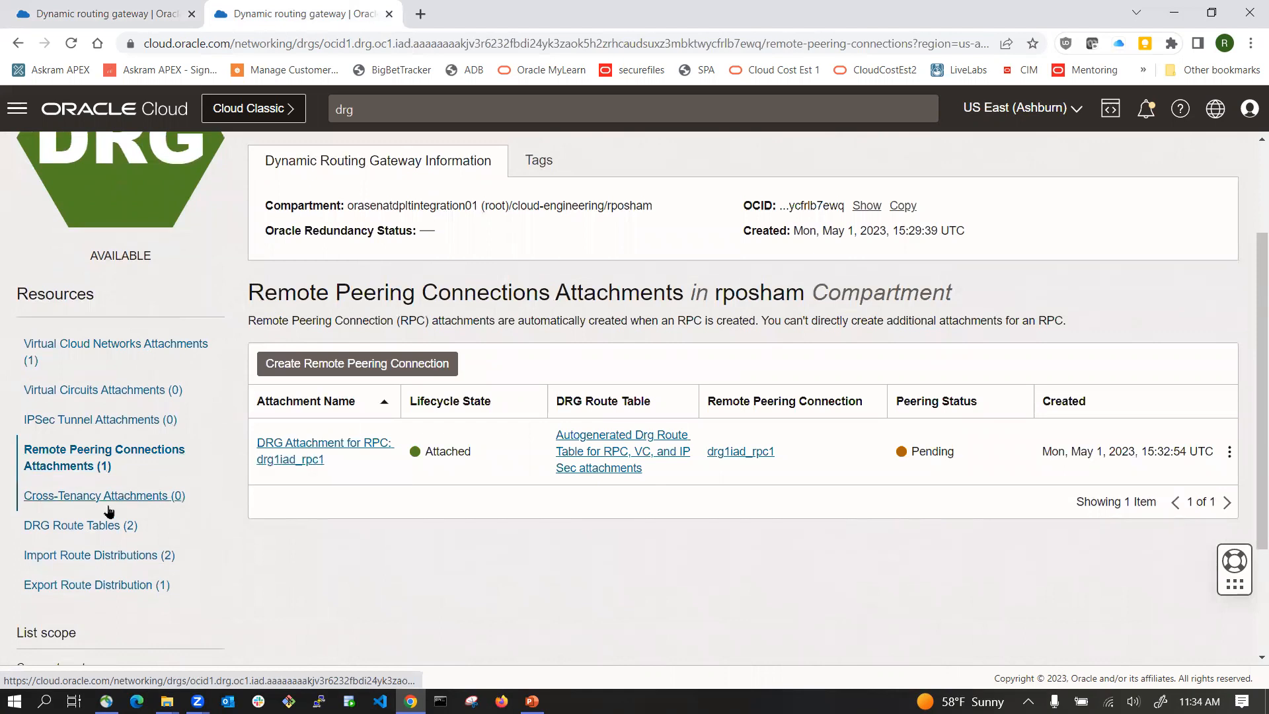
left_click(110, 503)
left_click(112, 458)
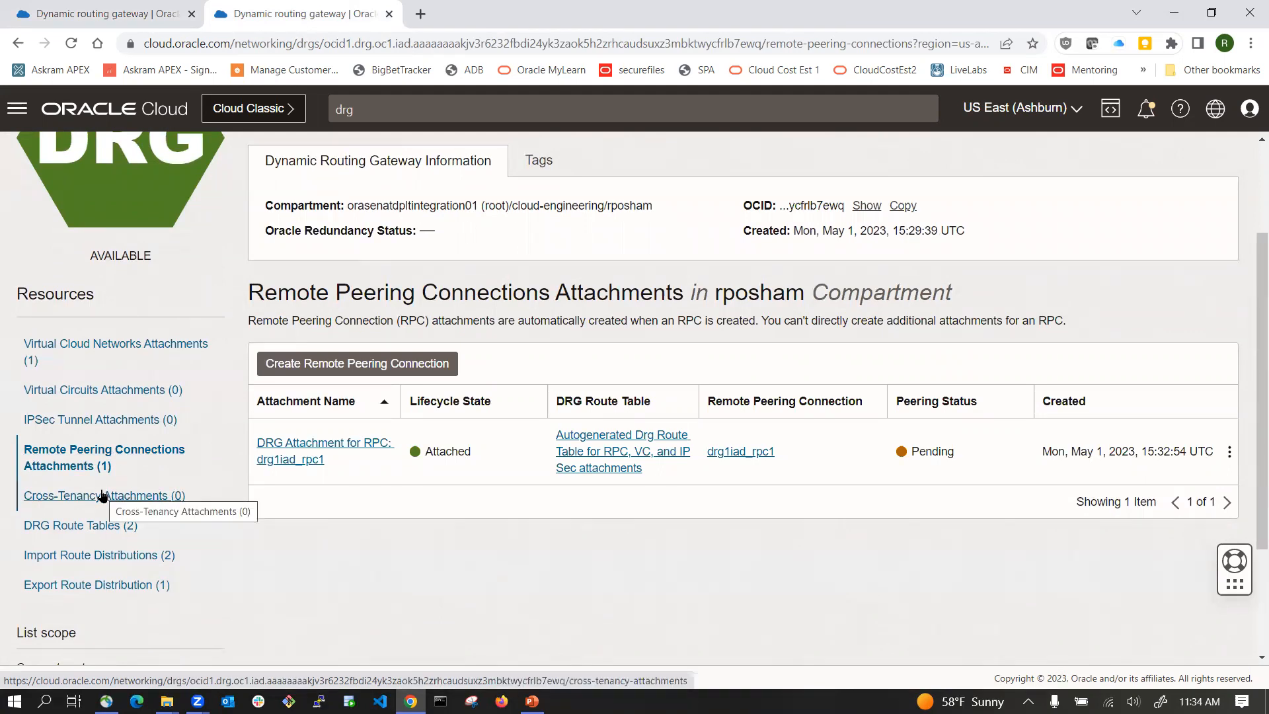
left_click(100, 498)
left_click(91, 452)
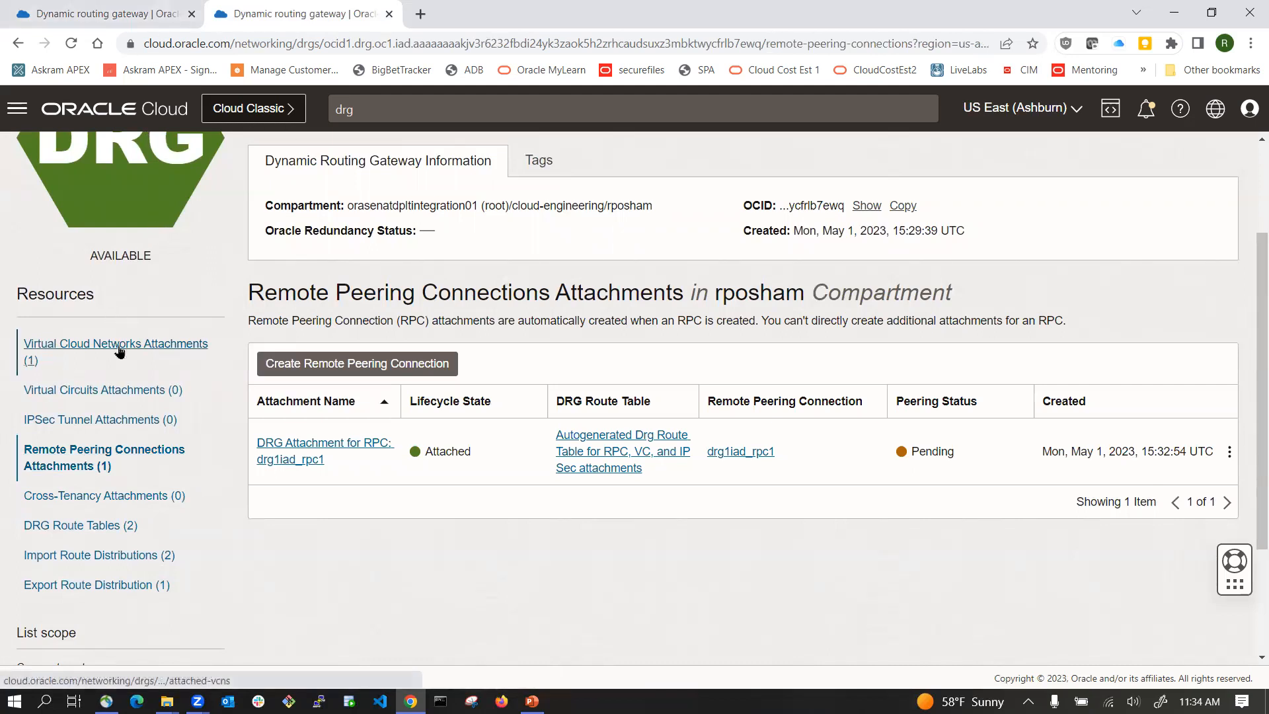
left_click(116, 394)
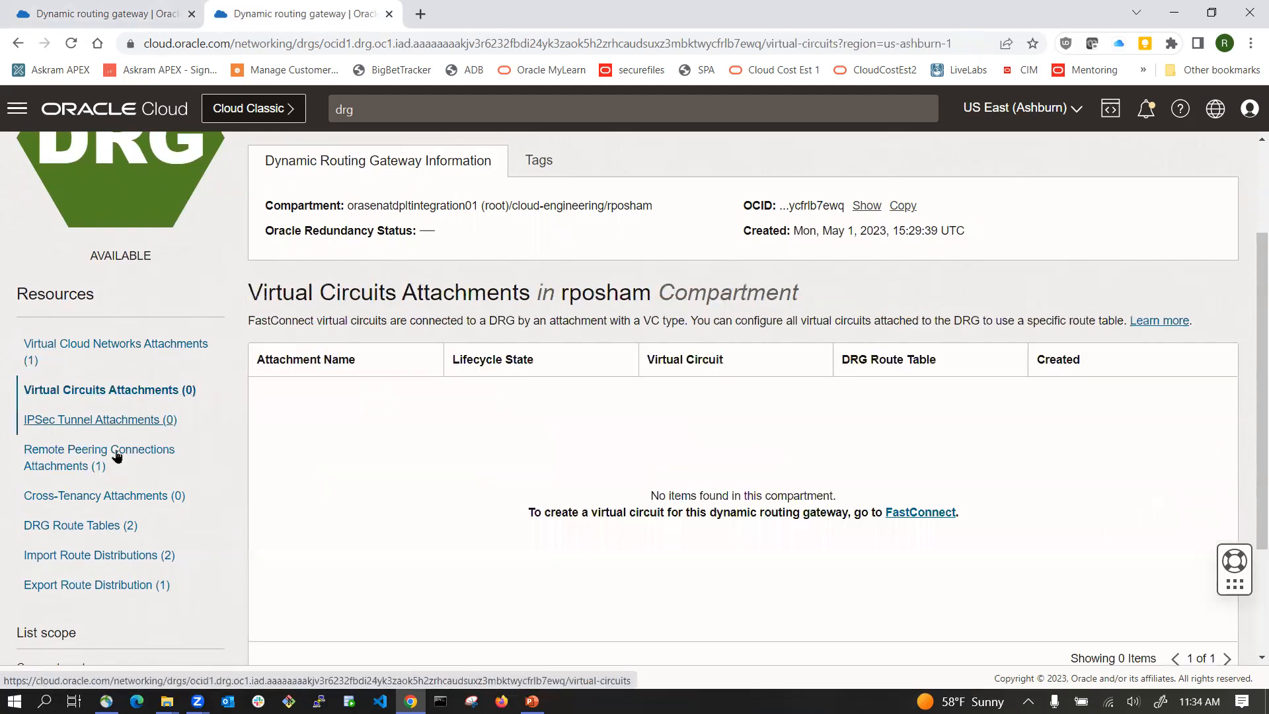
left_click(115, 459)
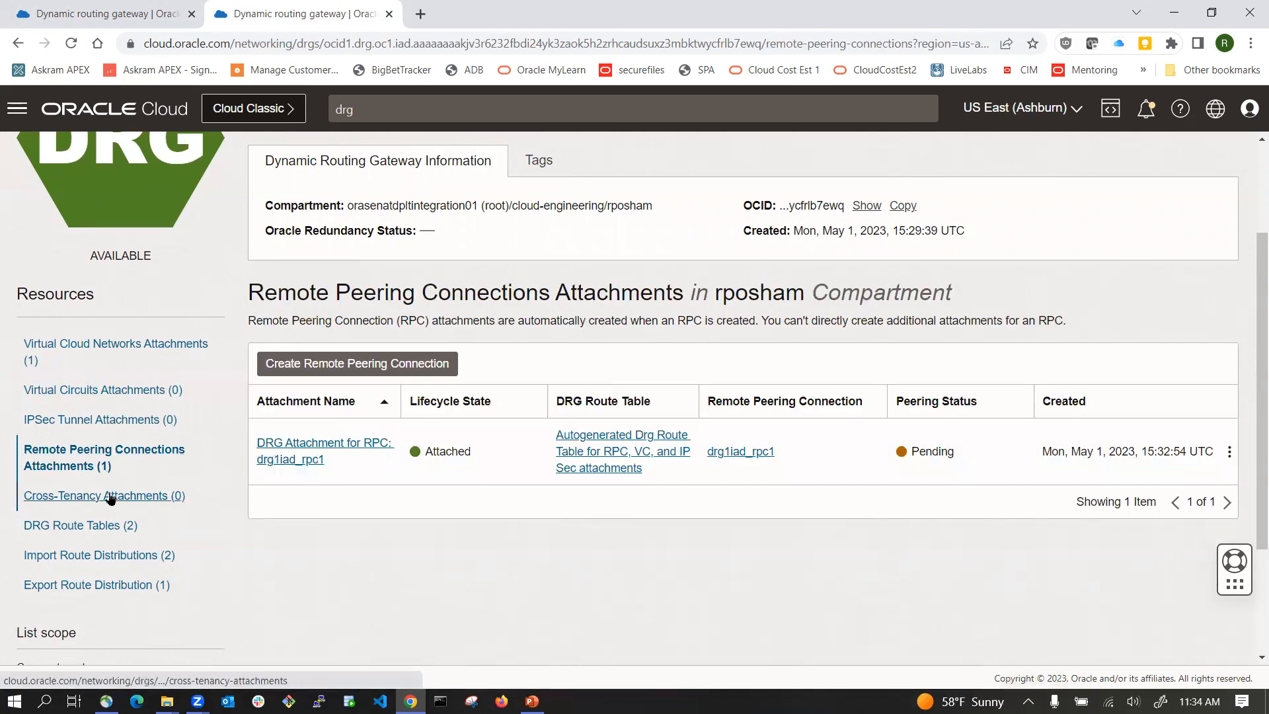
left_click(111, 497)
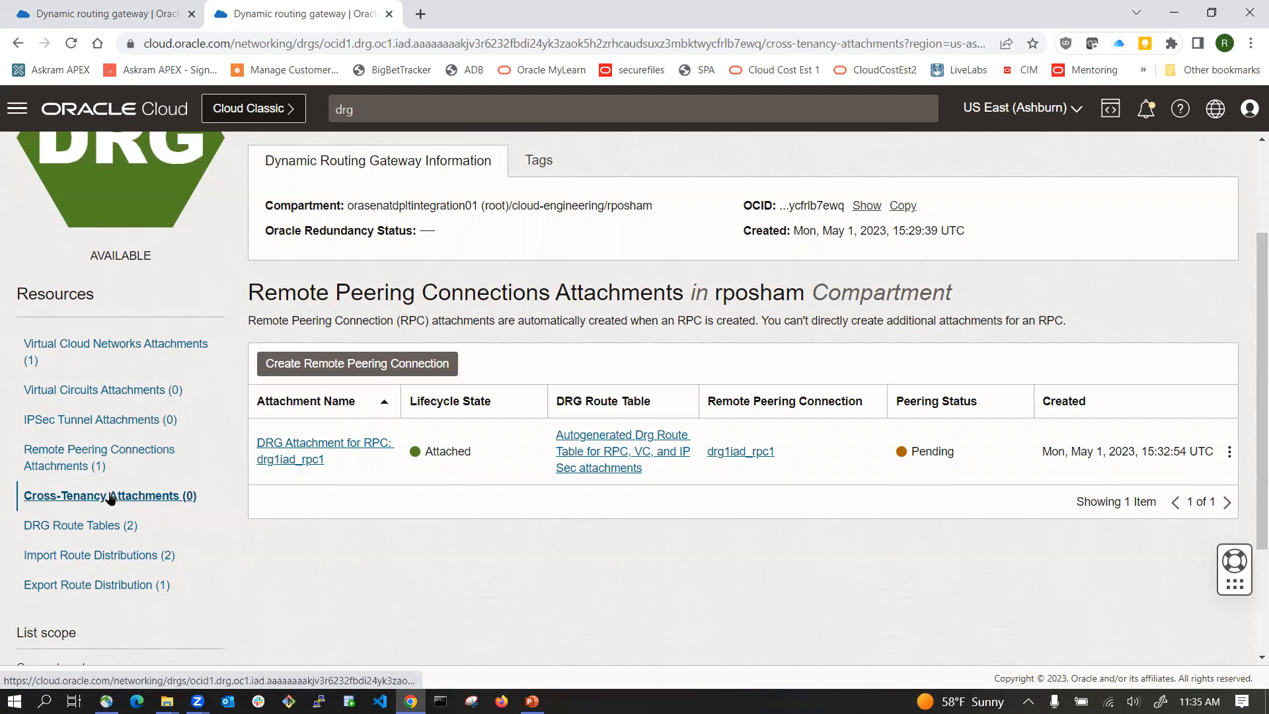
left_click(101, 451)
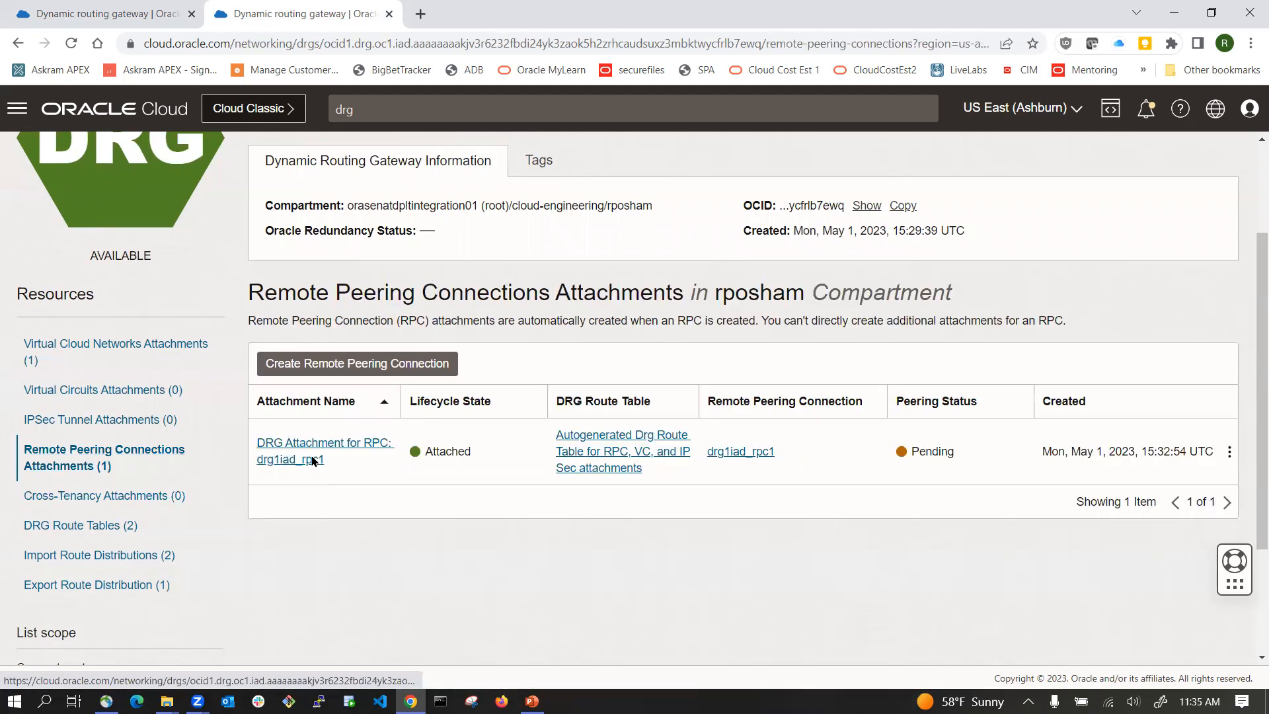
Step: Switch to Phoenix and reload drg1phx's remote peering connection attachments to check the peering status
left_click(129, 17)
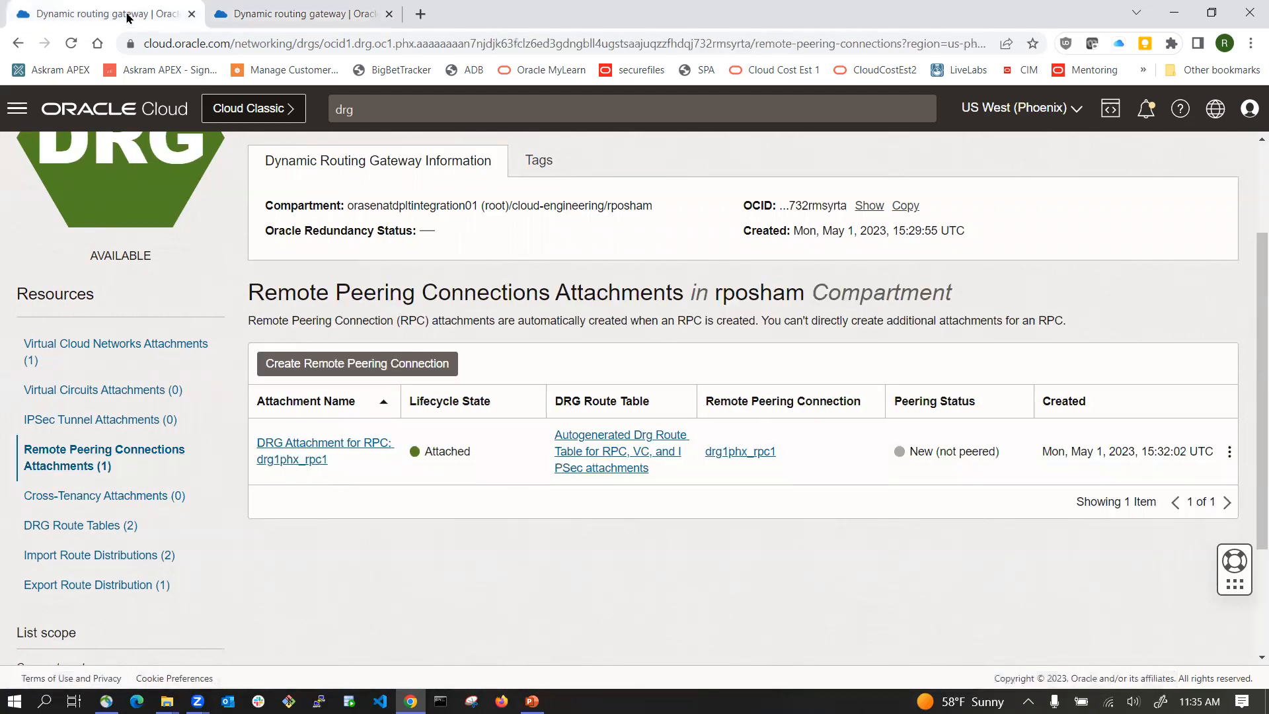
left_click(136, 495)
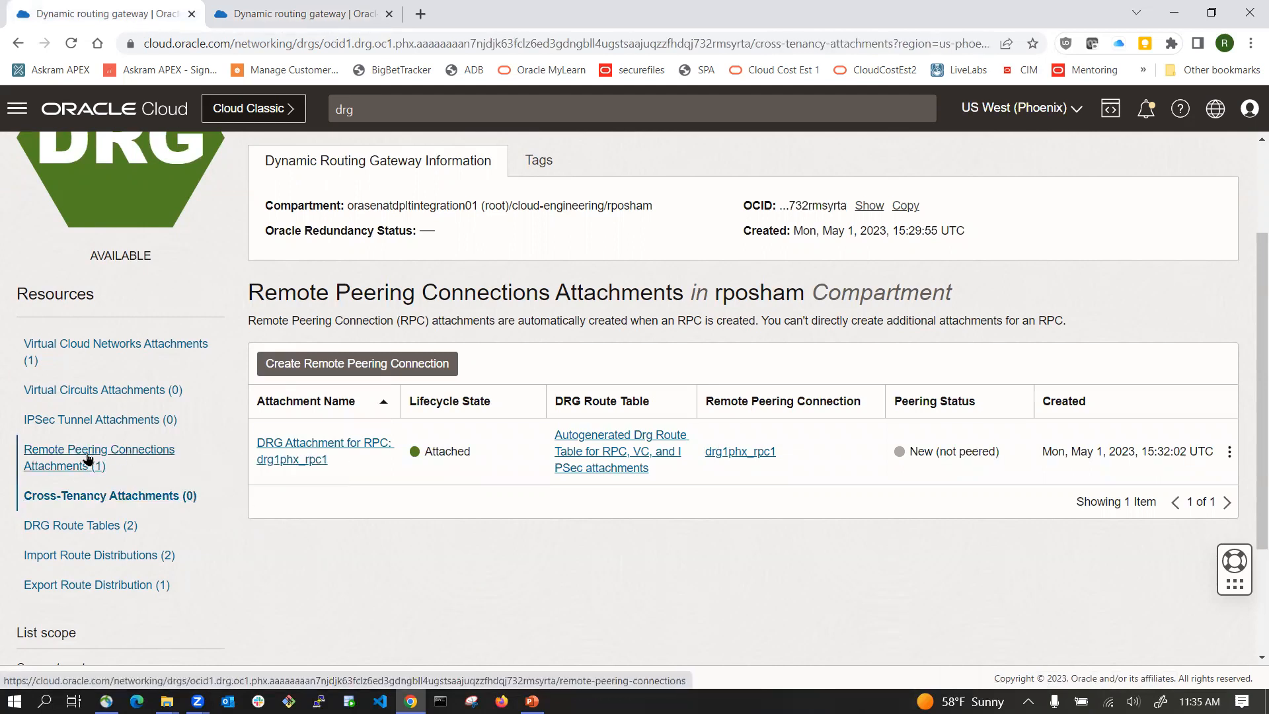
left_click(88, 456)
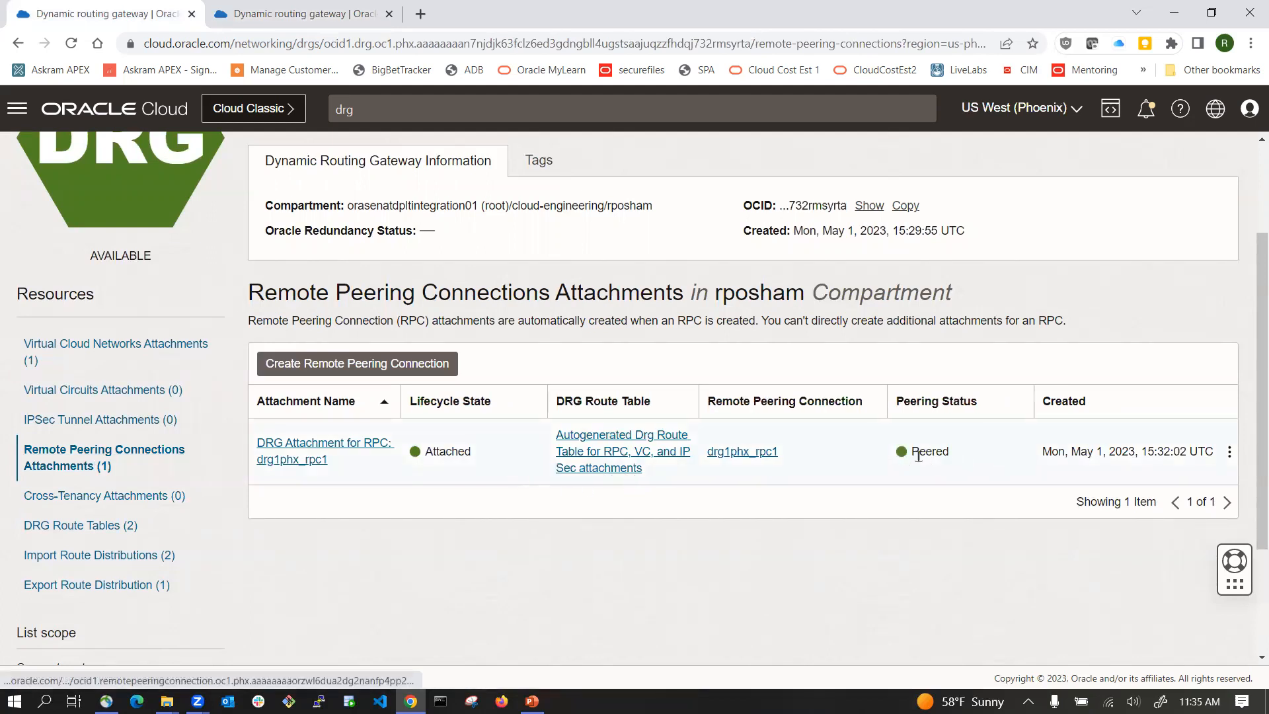
Step: Switch back to Ashburn and reload drg1iad's remote peering attachments again to recheck its peering status
left_click(329, 14)
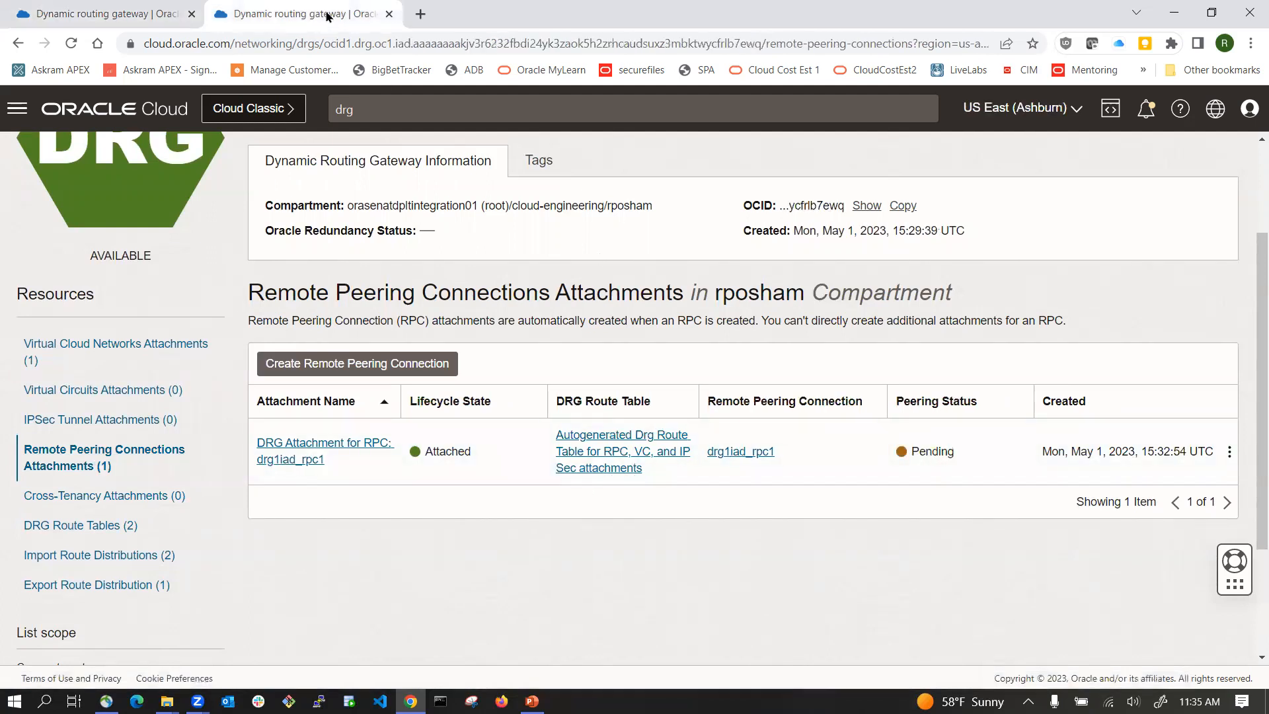
left_click(100, 496)
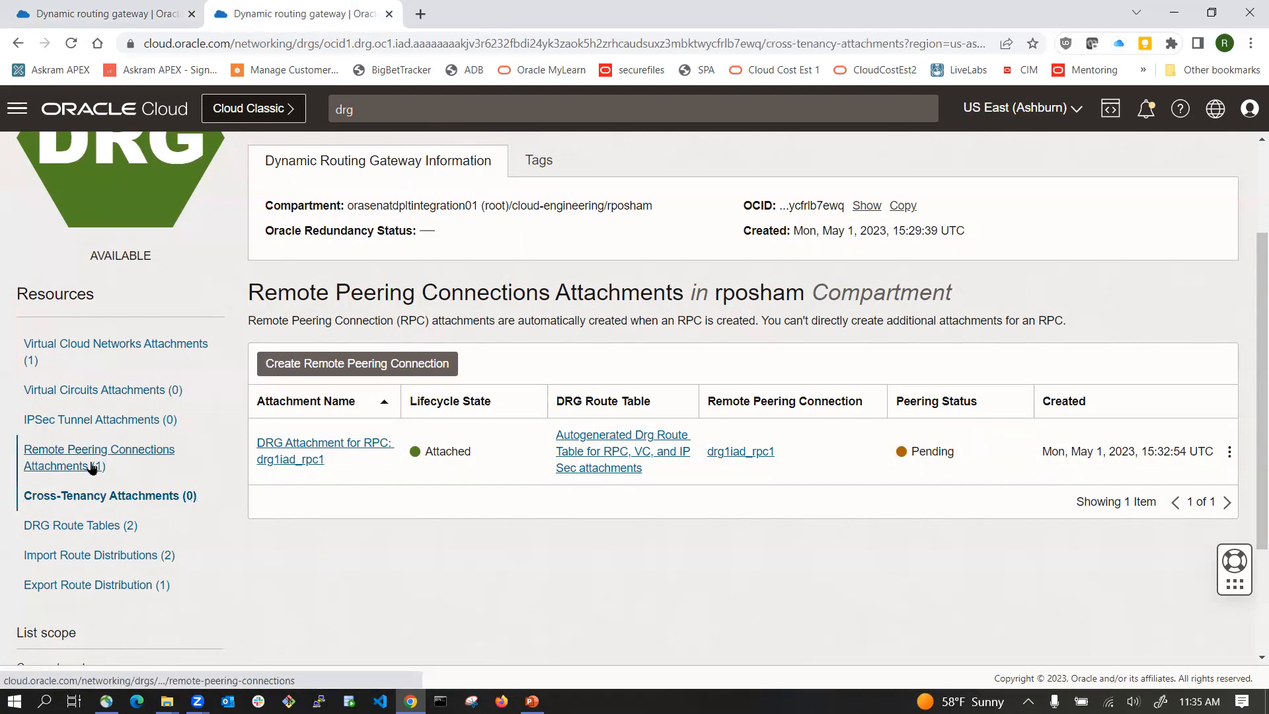
left_click(90, 461)
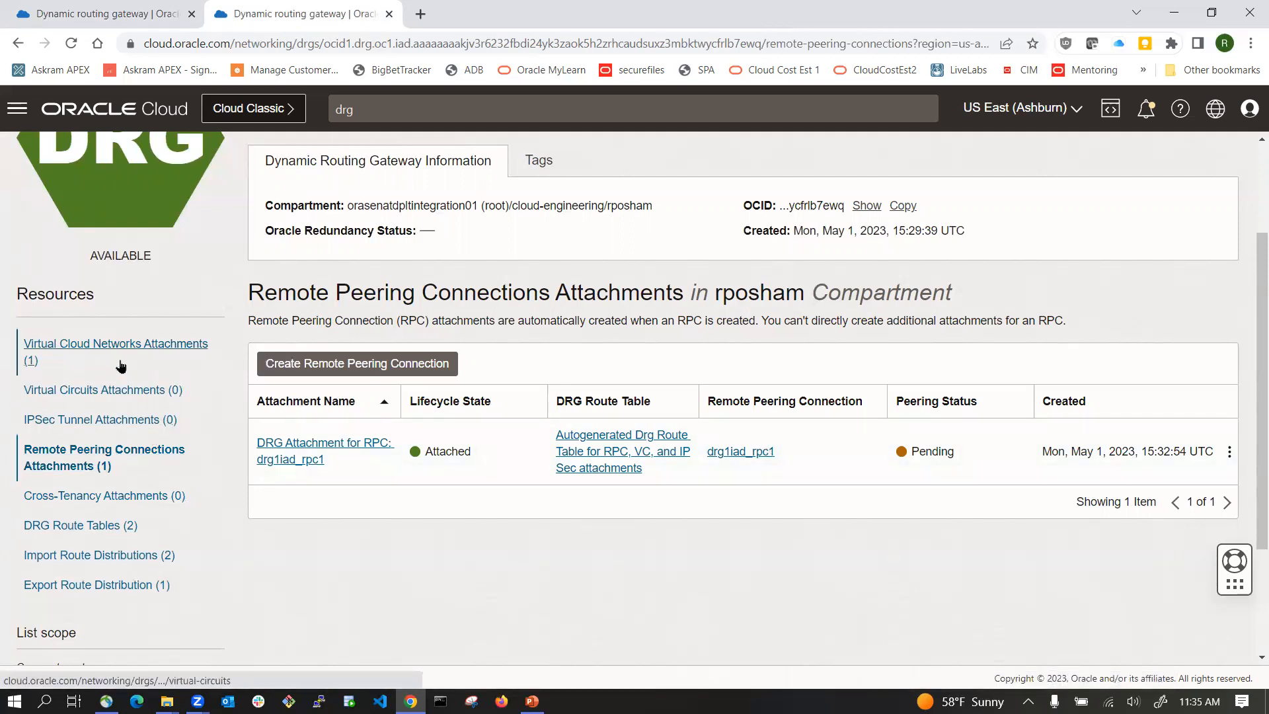
left_click(100, 497)
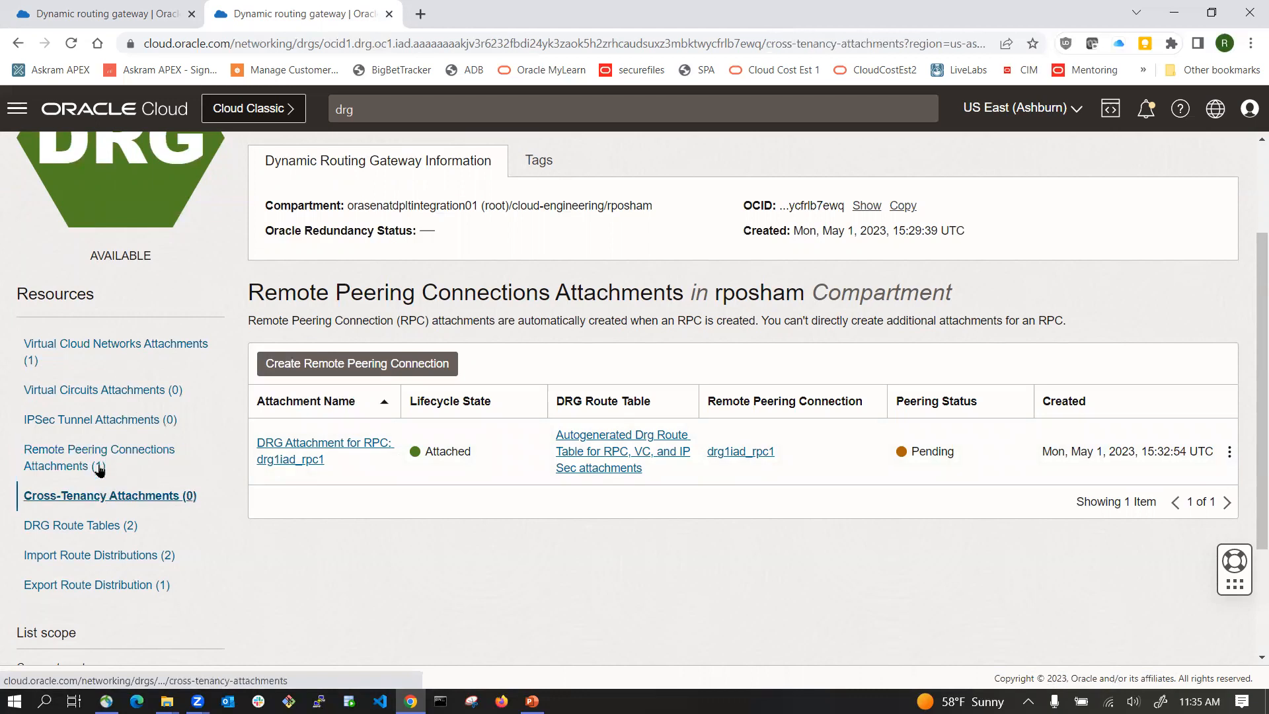
left_click(97, 461)
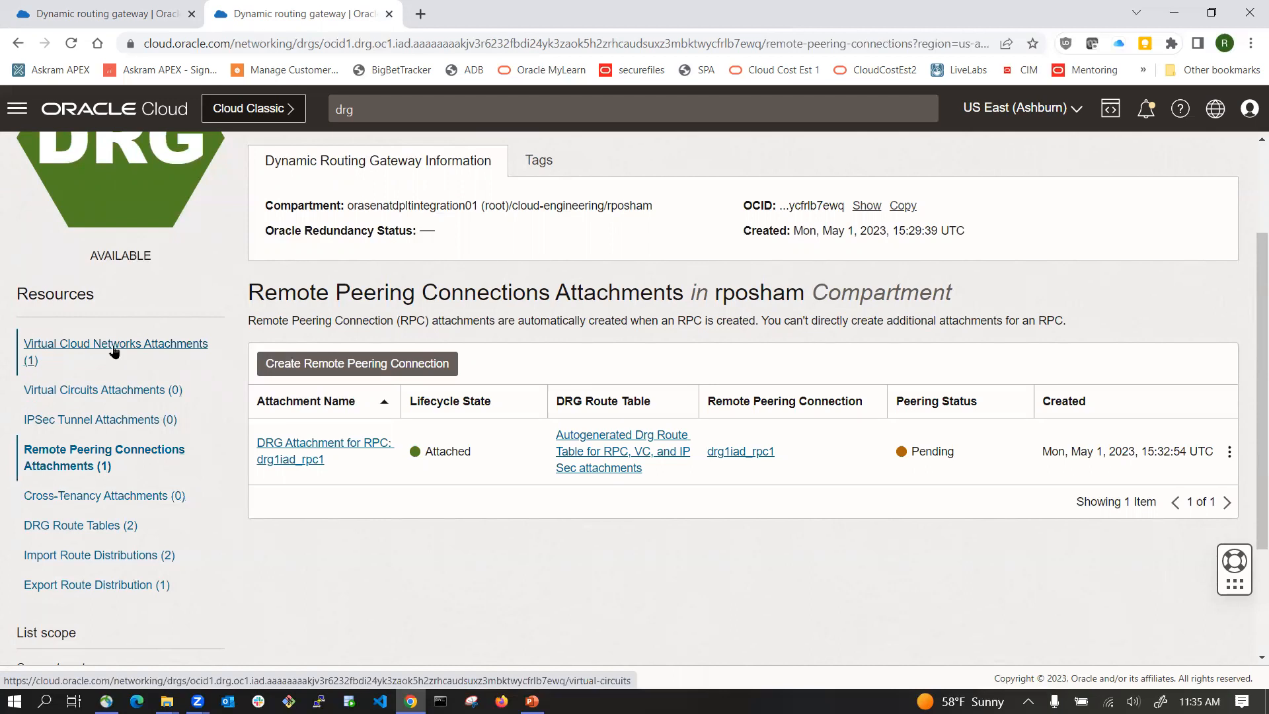
Step: Return to the drg1iad overview and open vcn1iad from its virtual cloud network attachments
scroll(187, 371, "up", 3)
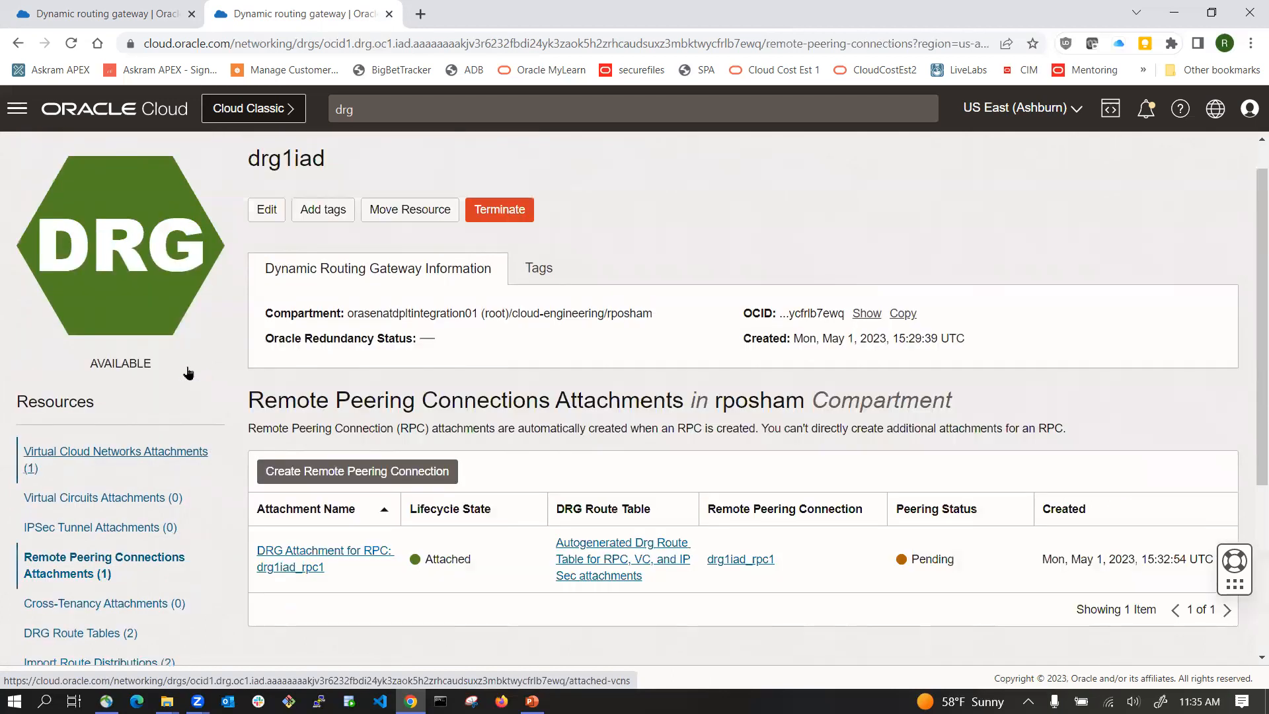
left_click(388, 157)
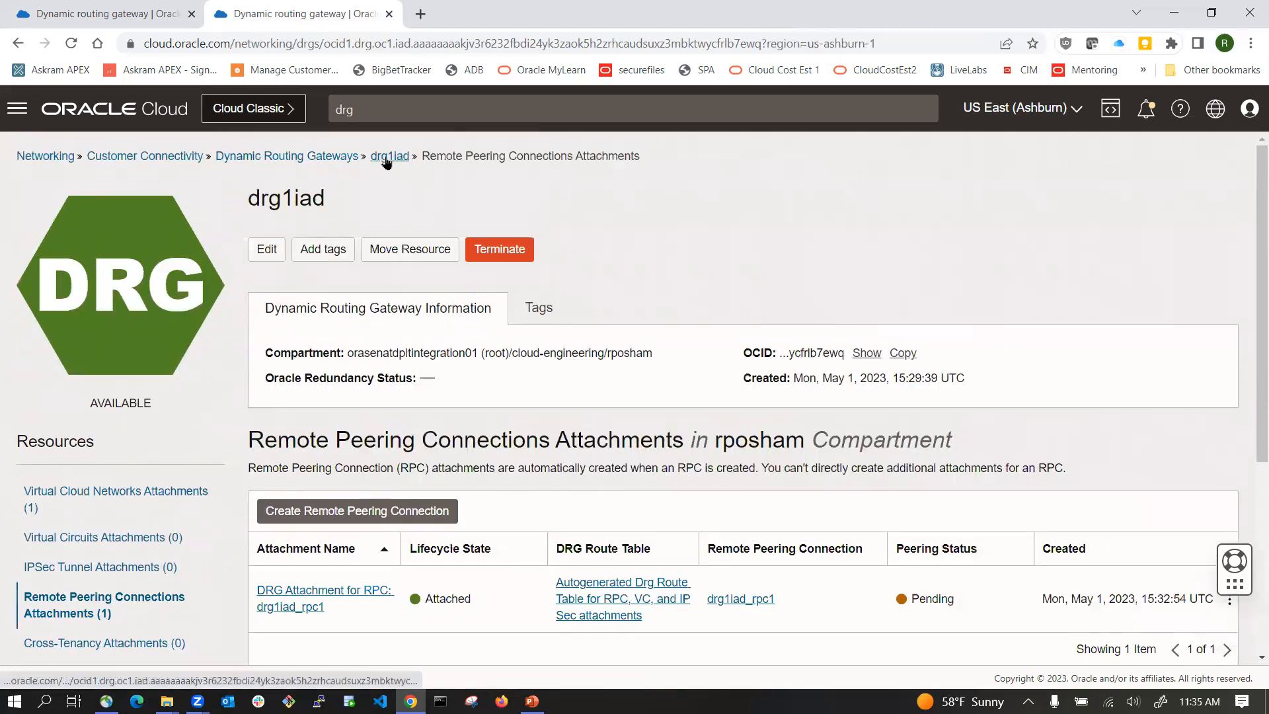
scroll(294, 339, "down", 2)
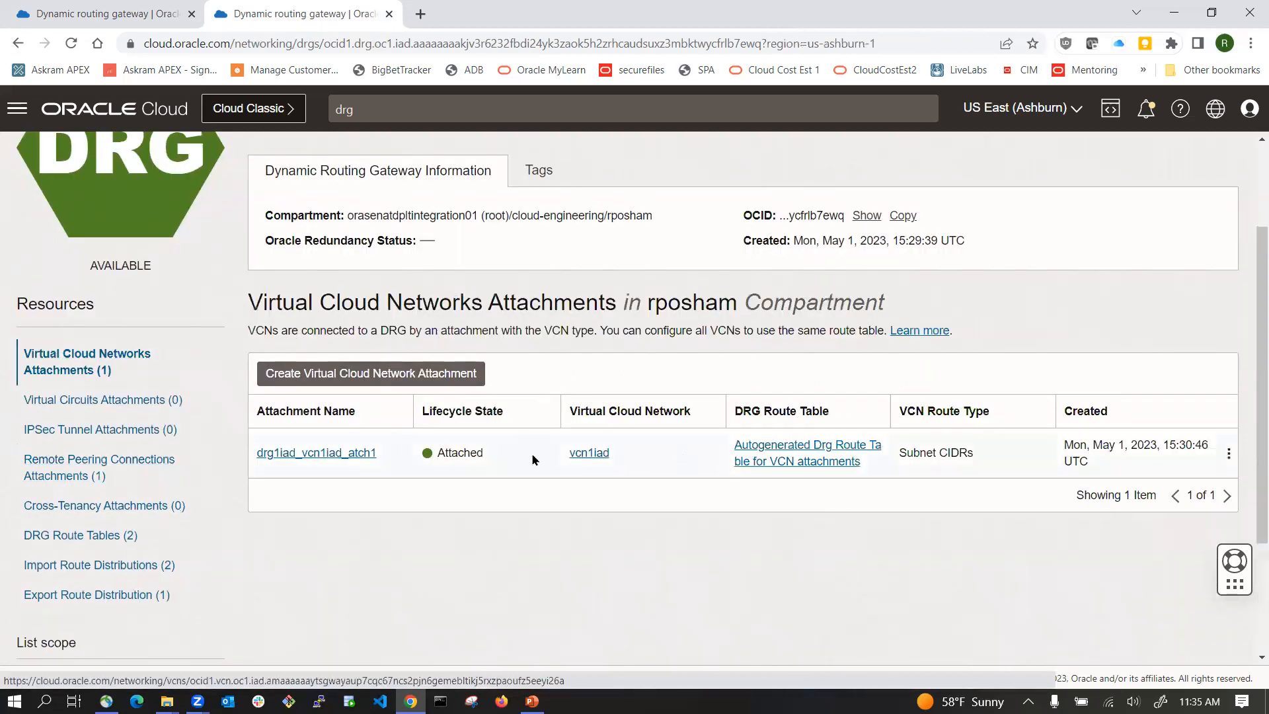
left_click(591, 453)
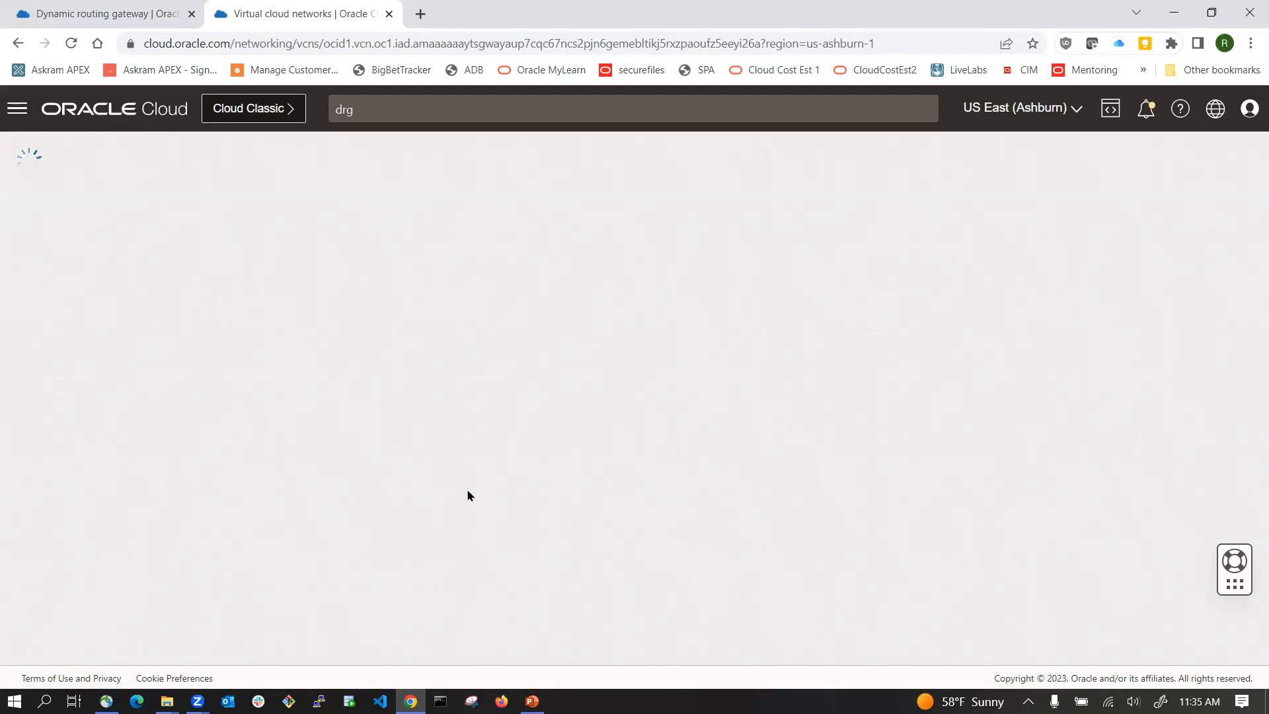
Step: Navigate back to the Dynamic Routing Gateways list in the Ashburn region
left_click(154, 116)
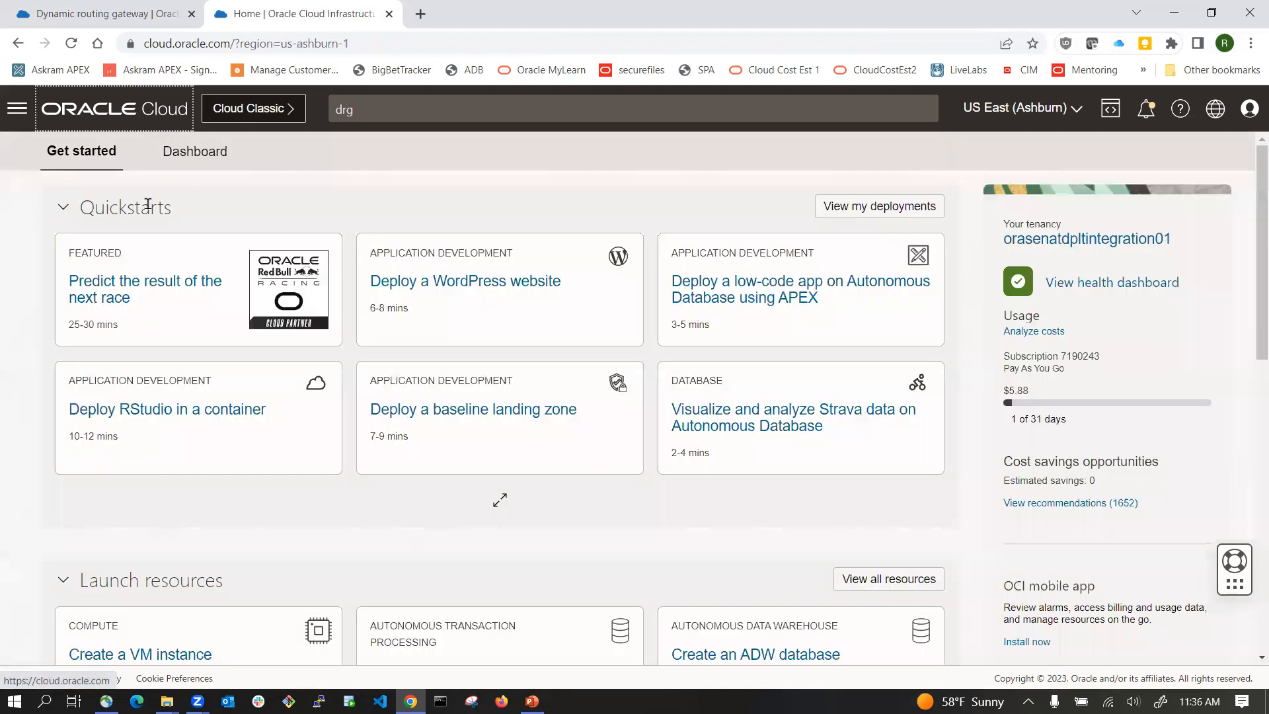
left_click(20, 110)
left_click(301, 247)
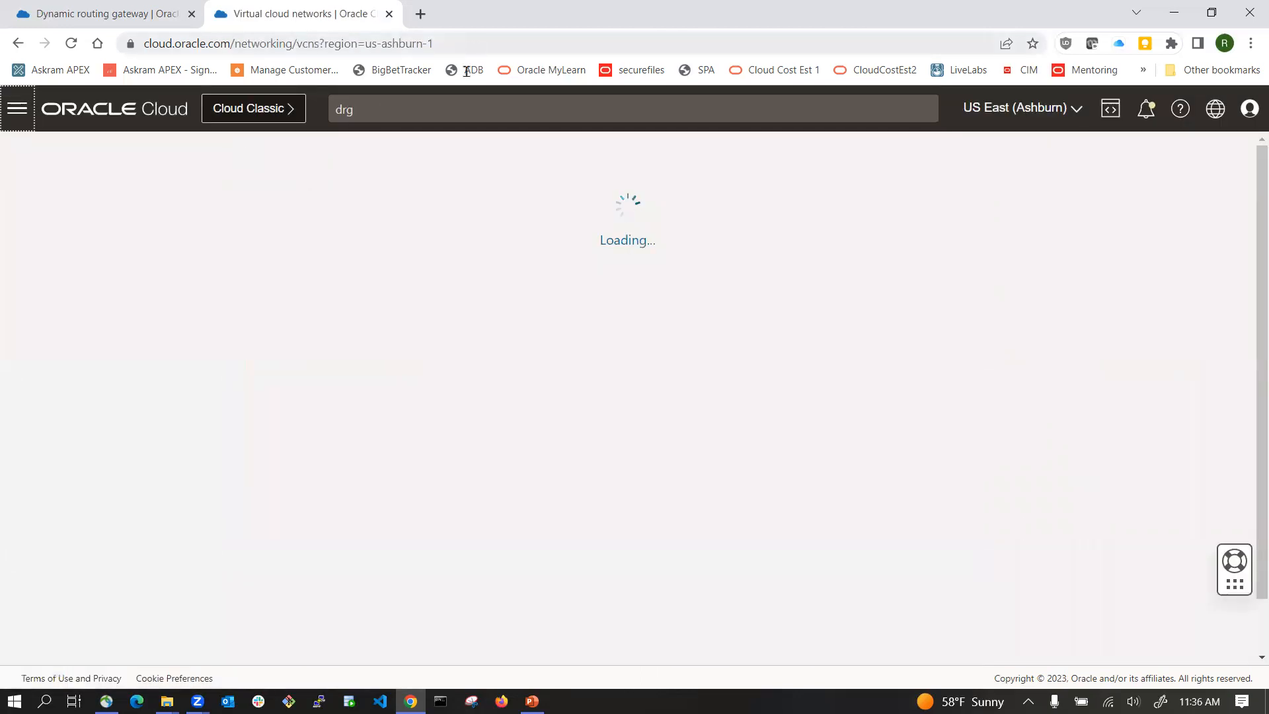
left_click(419, 109)
left_click(722, 188)
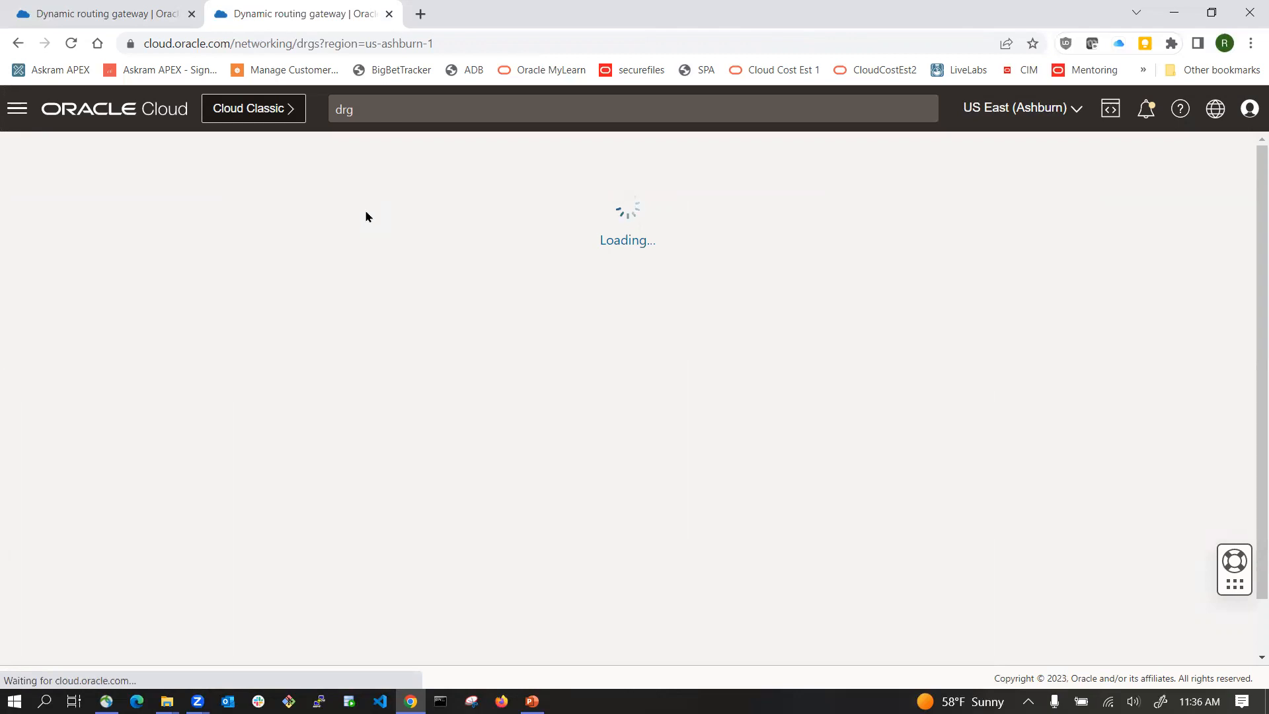
left_click(412, 113)
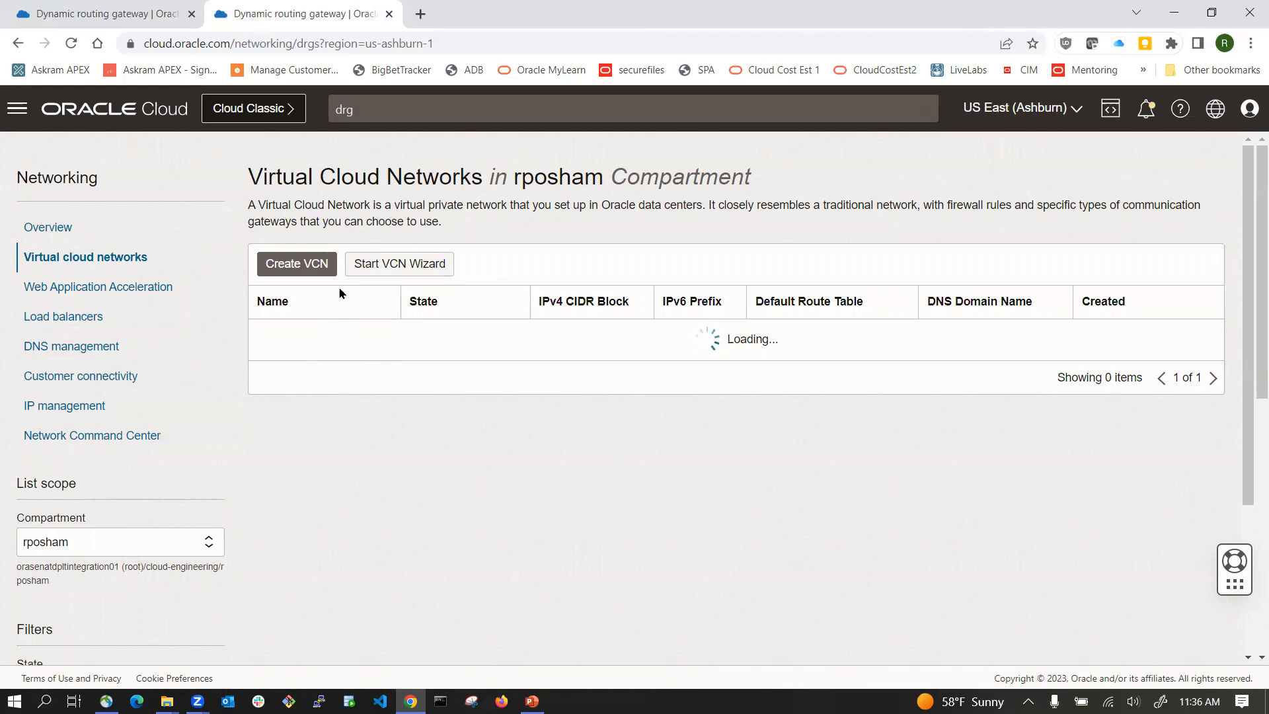
left_click(341, 113)
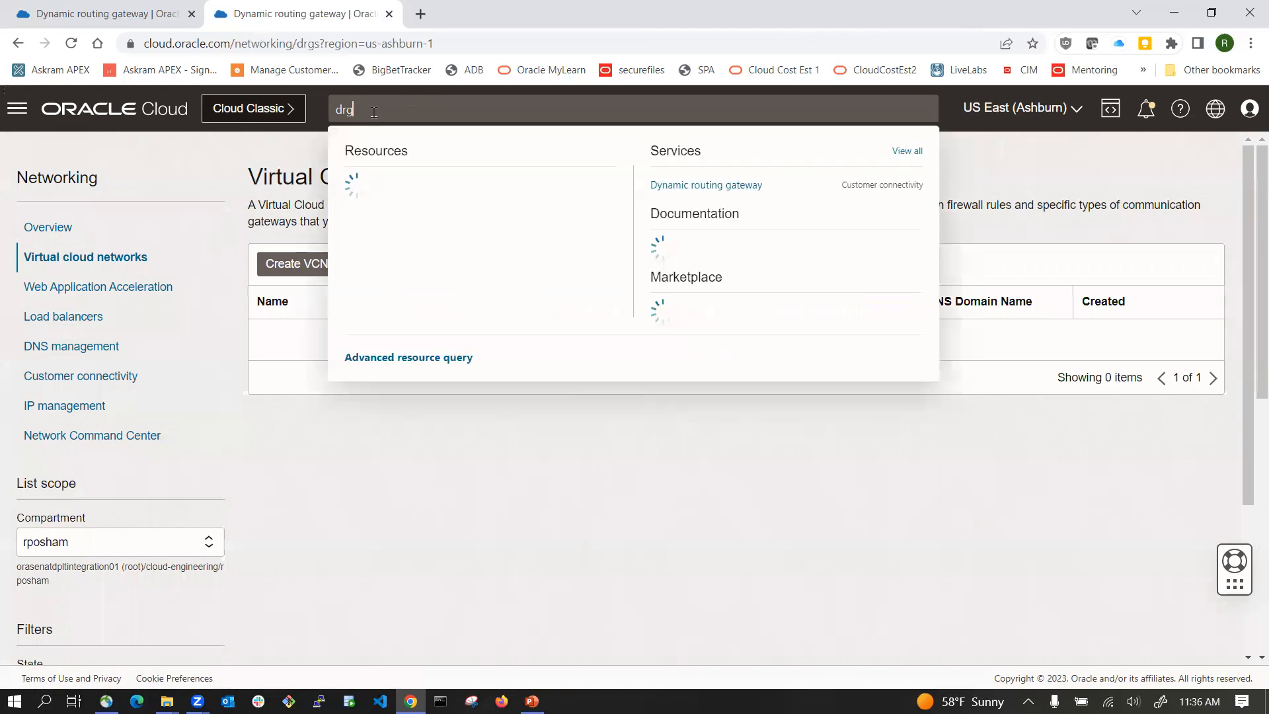
left_click(718, 191)
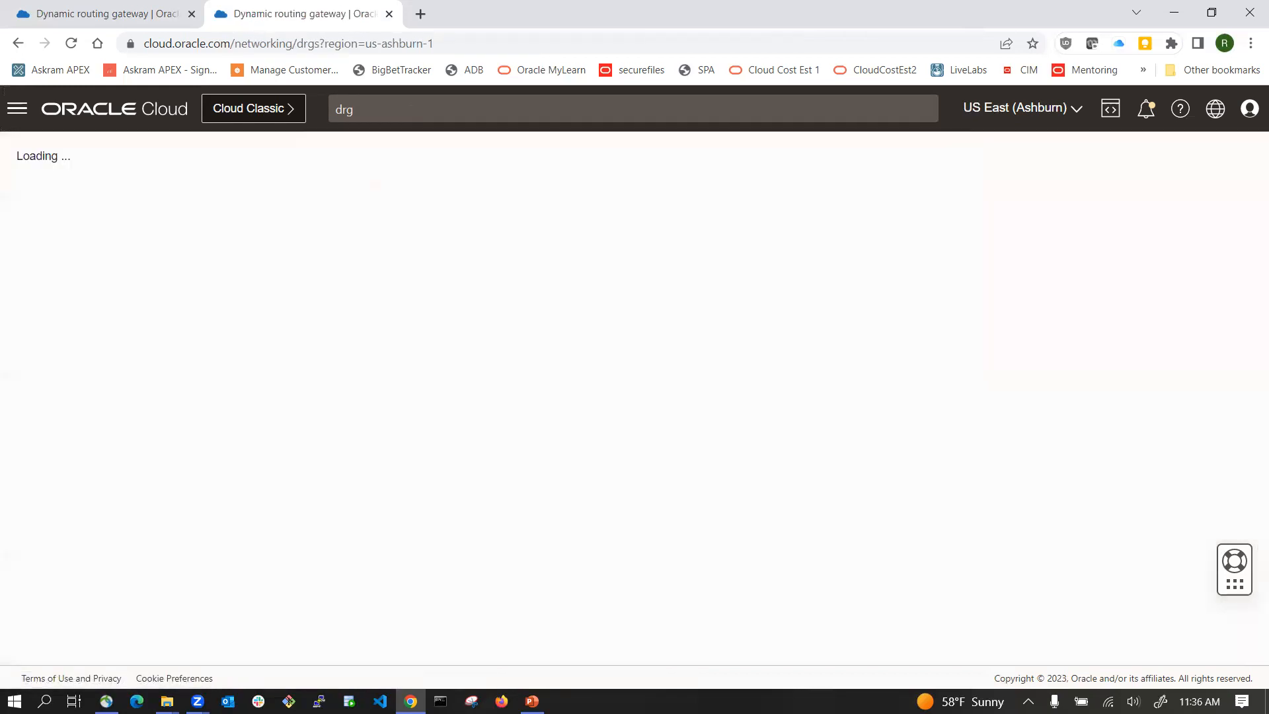
right_click(806, 700)
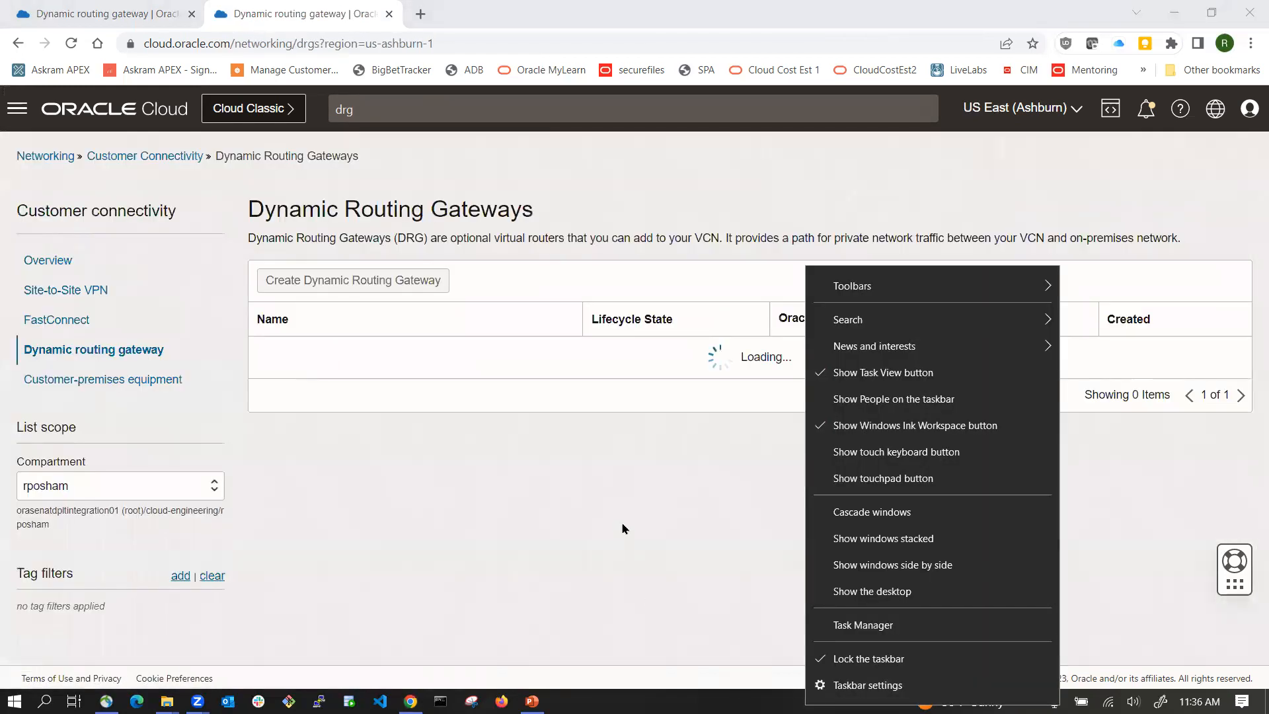
left_click(862, 626)
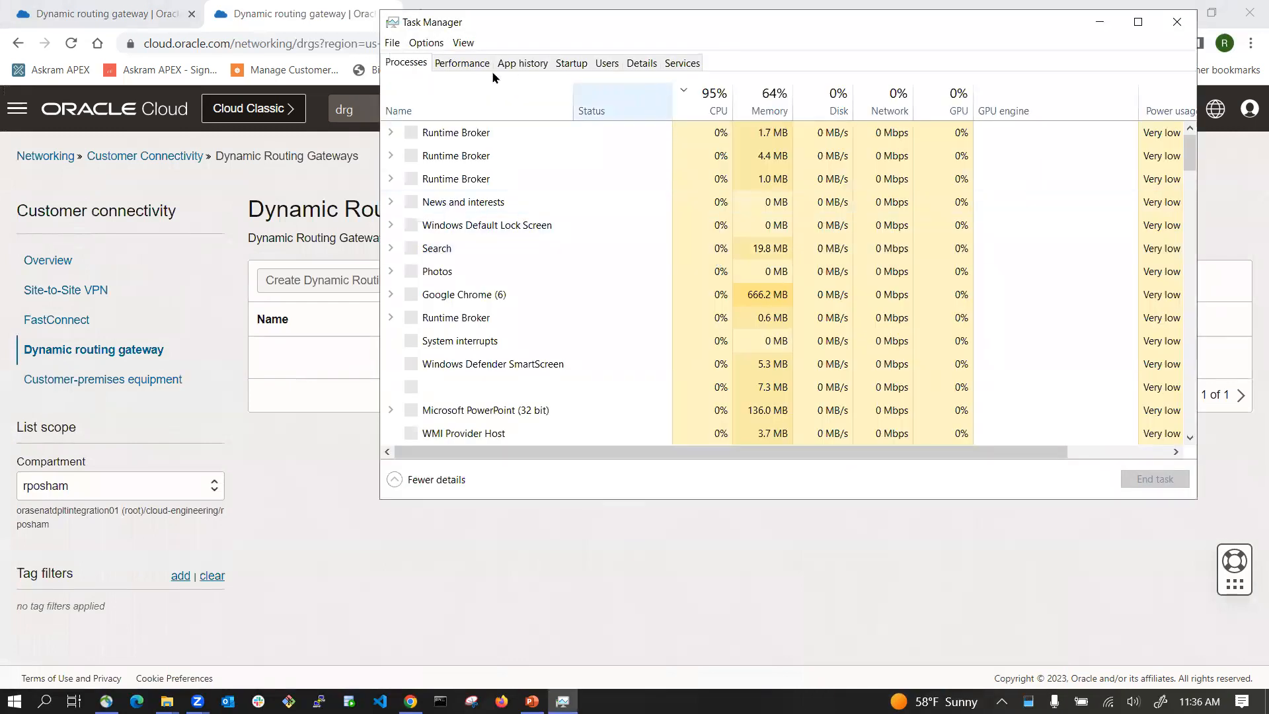
left_click(469, 65)
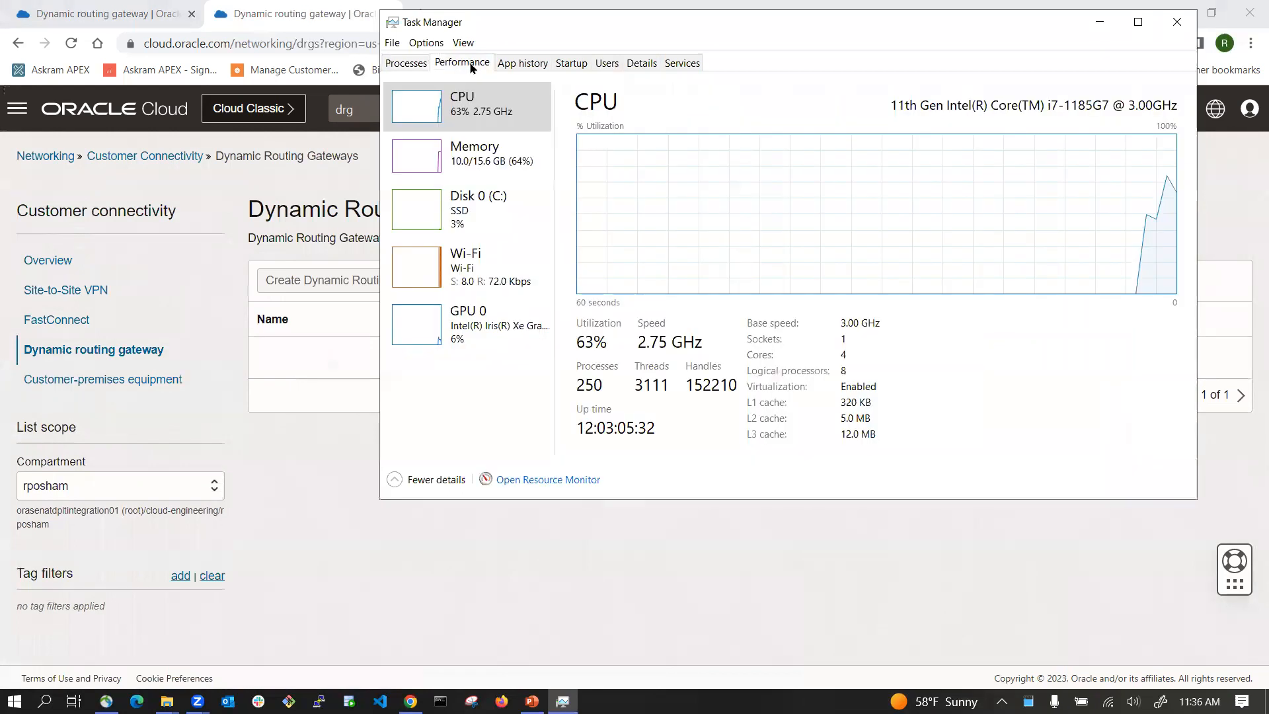
left_click(406, 63)
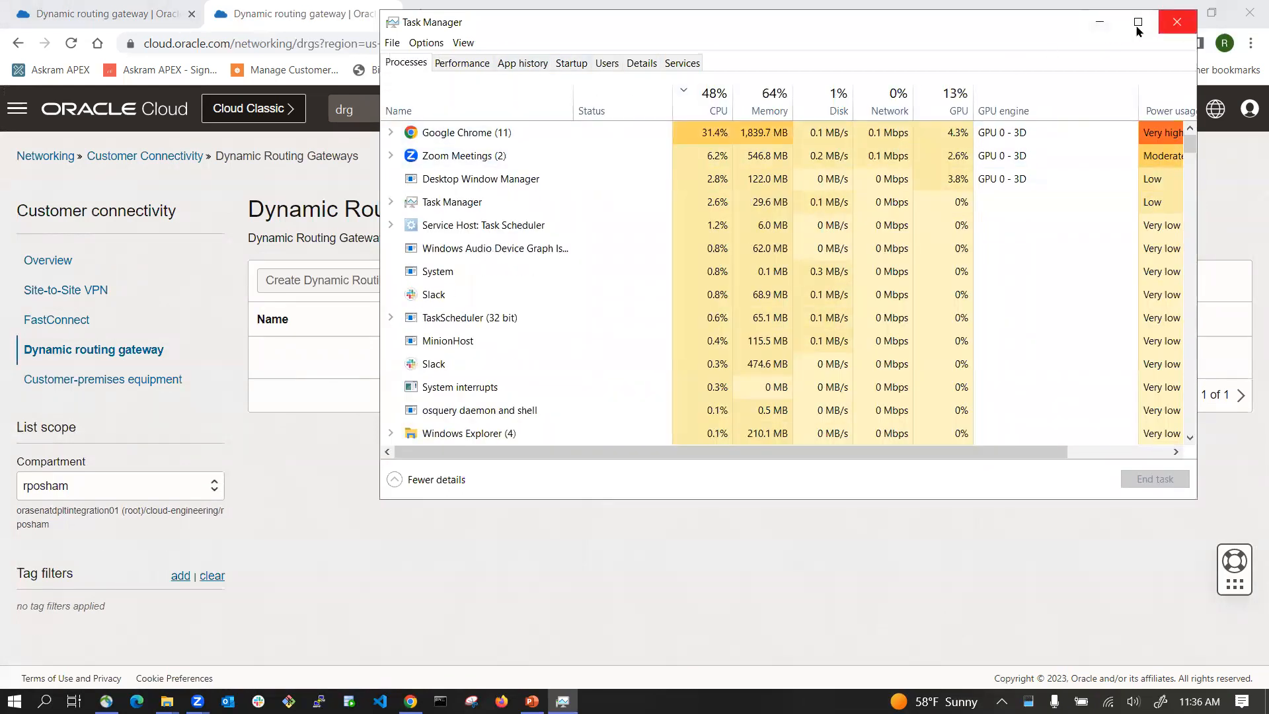
left_click(1101, 23)
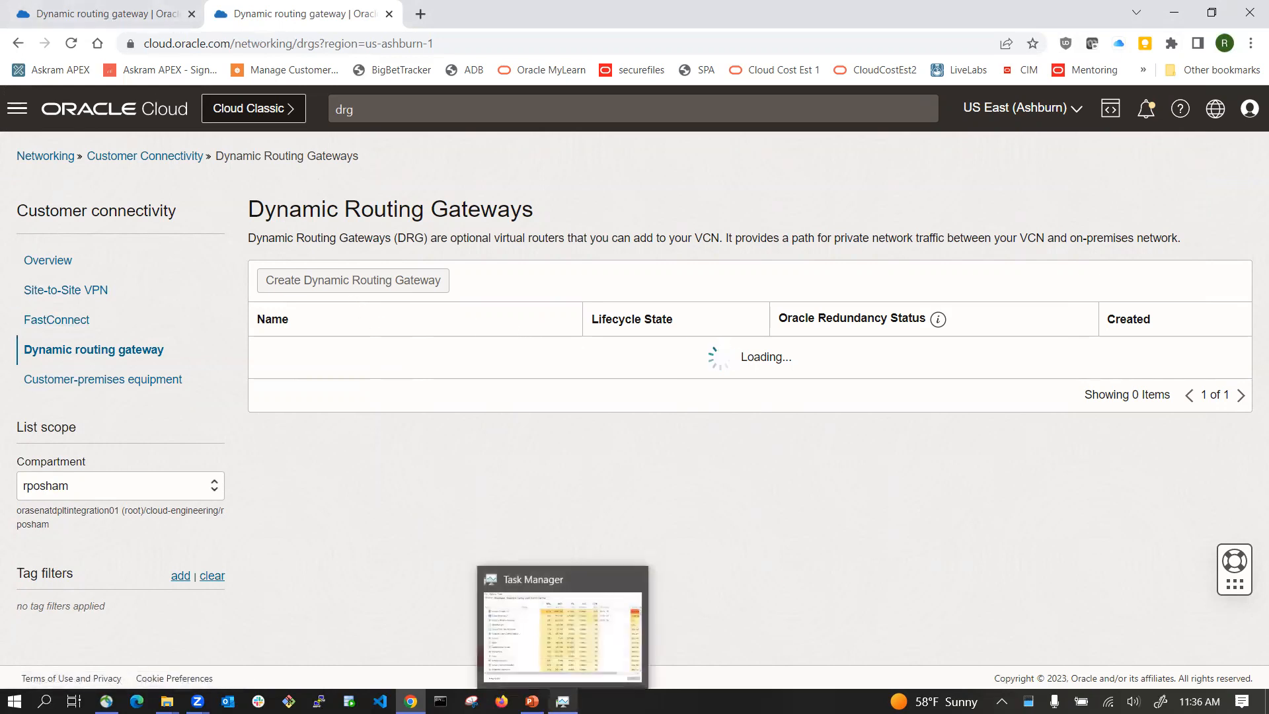
left_click(563, 701)
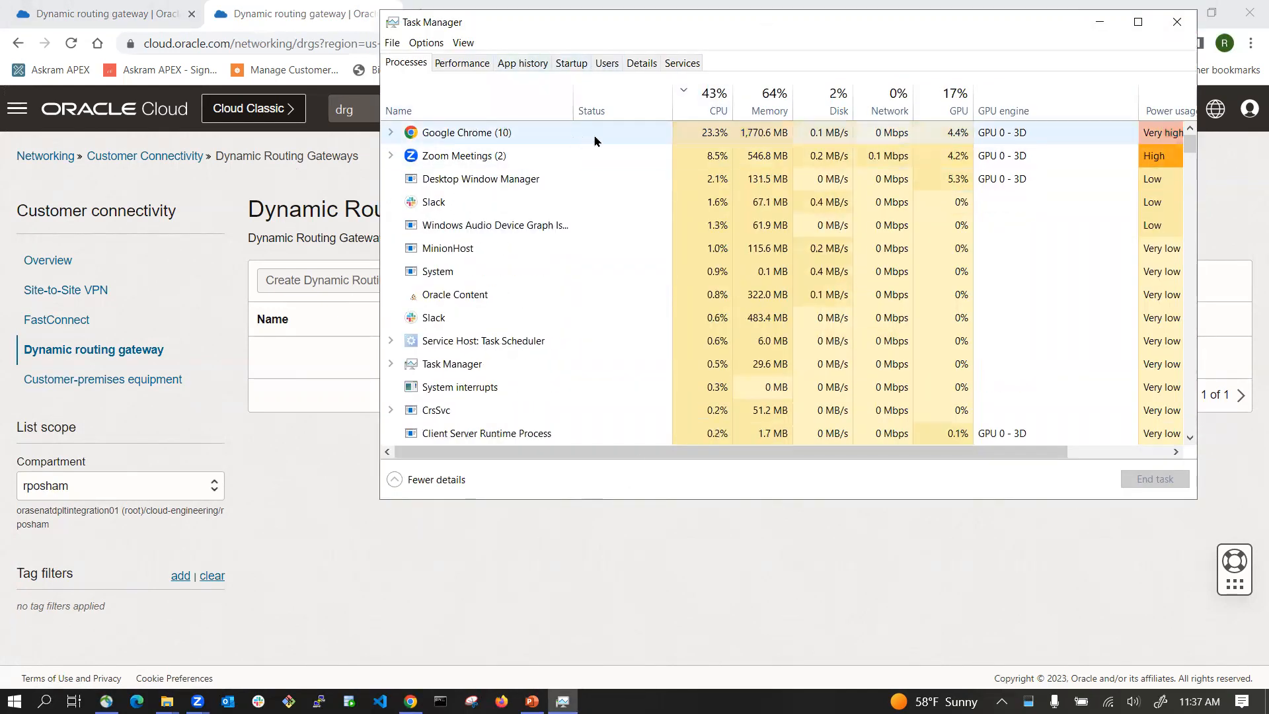
left_click(1100, 22)
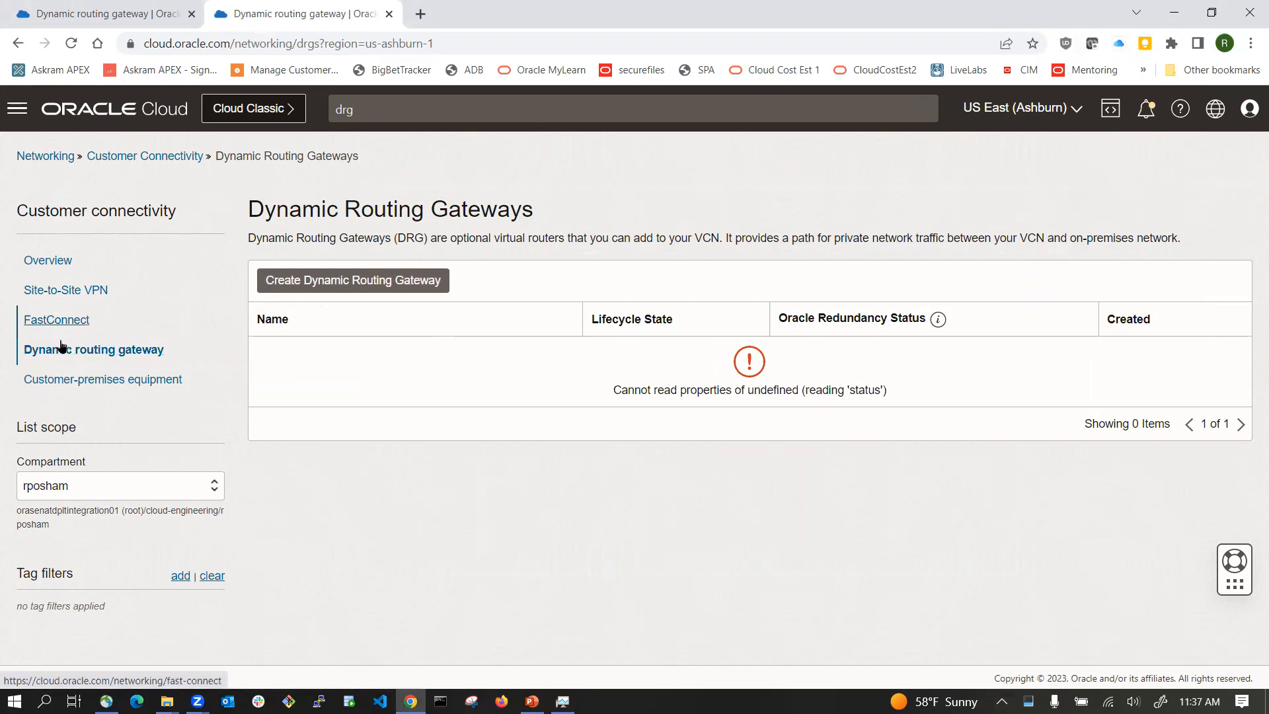
Step: Reload the Dynamic Routing Gateways list in the Ashburn region through the console search
left_click(195, 156)
left_click(461, 120)
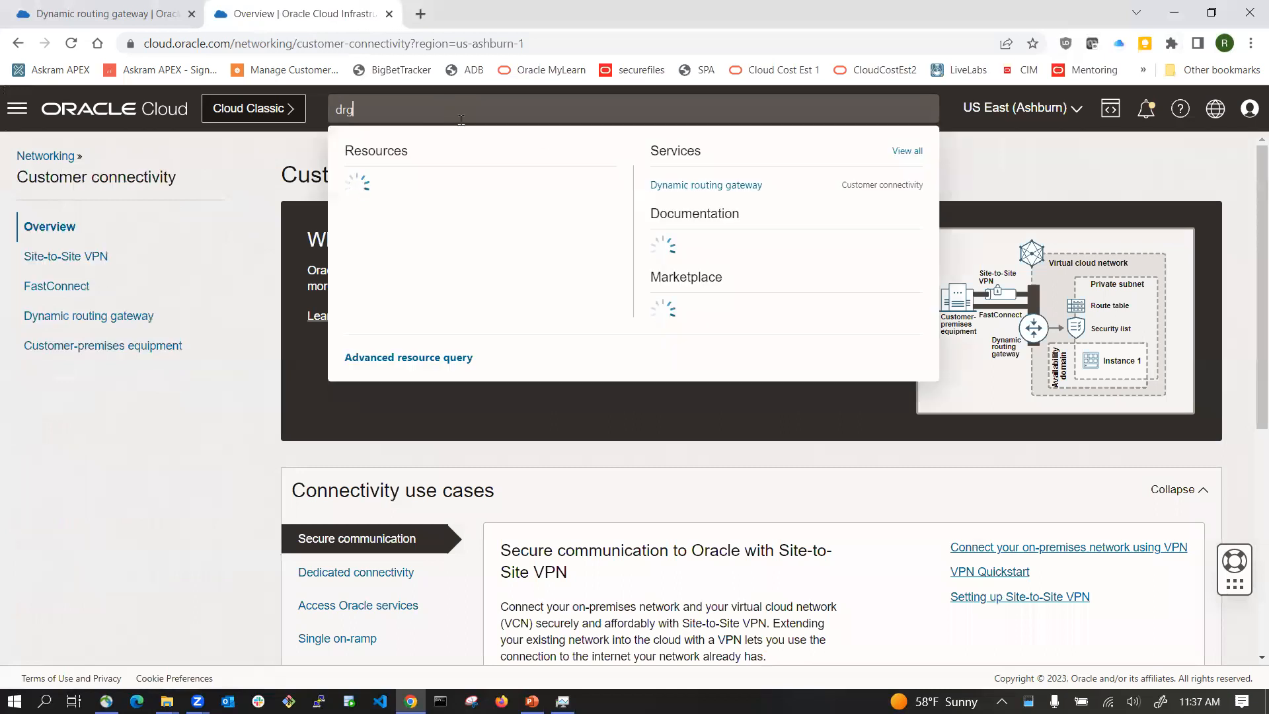
left_click(719, 187)
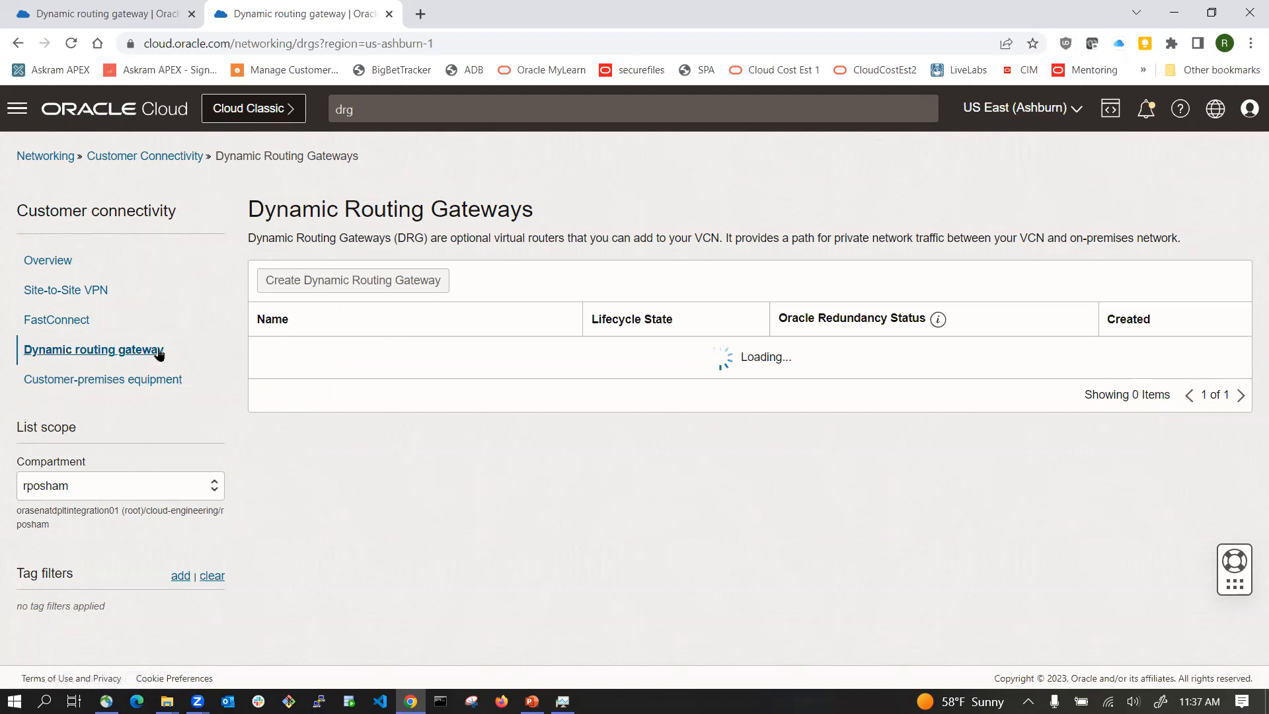
left_click(140, 22)
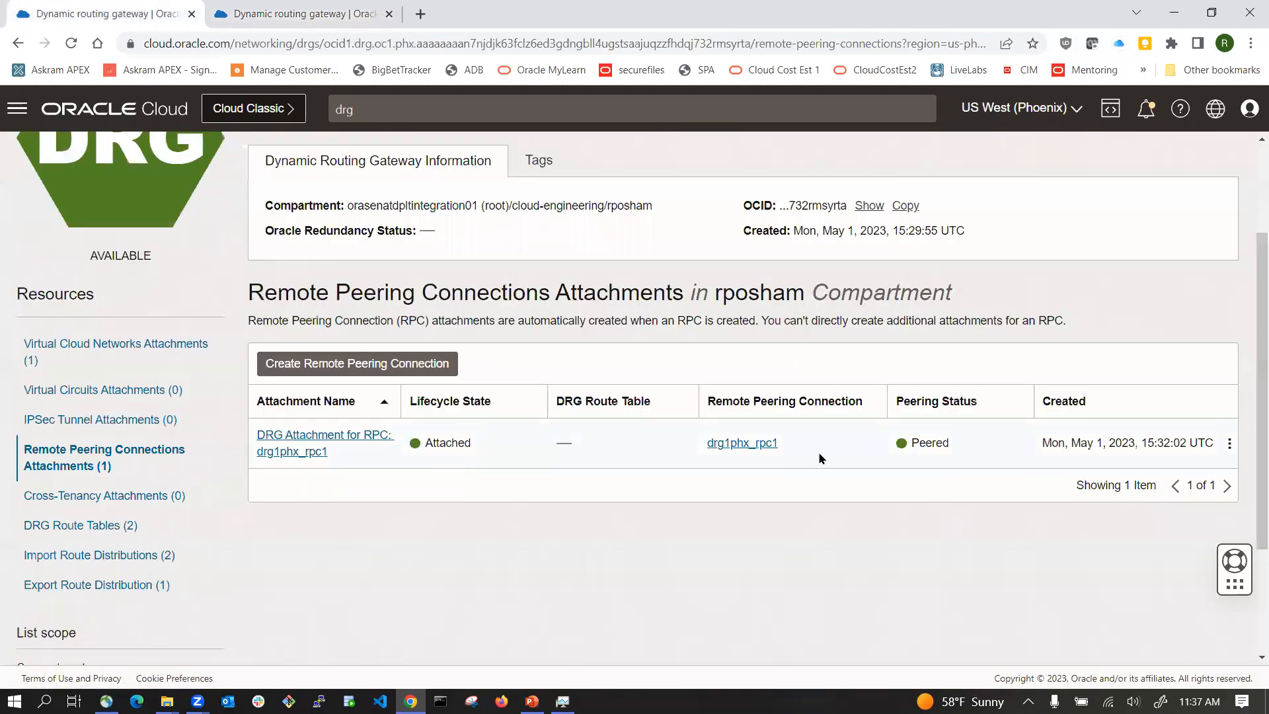
left_click(294, 16)
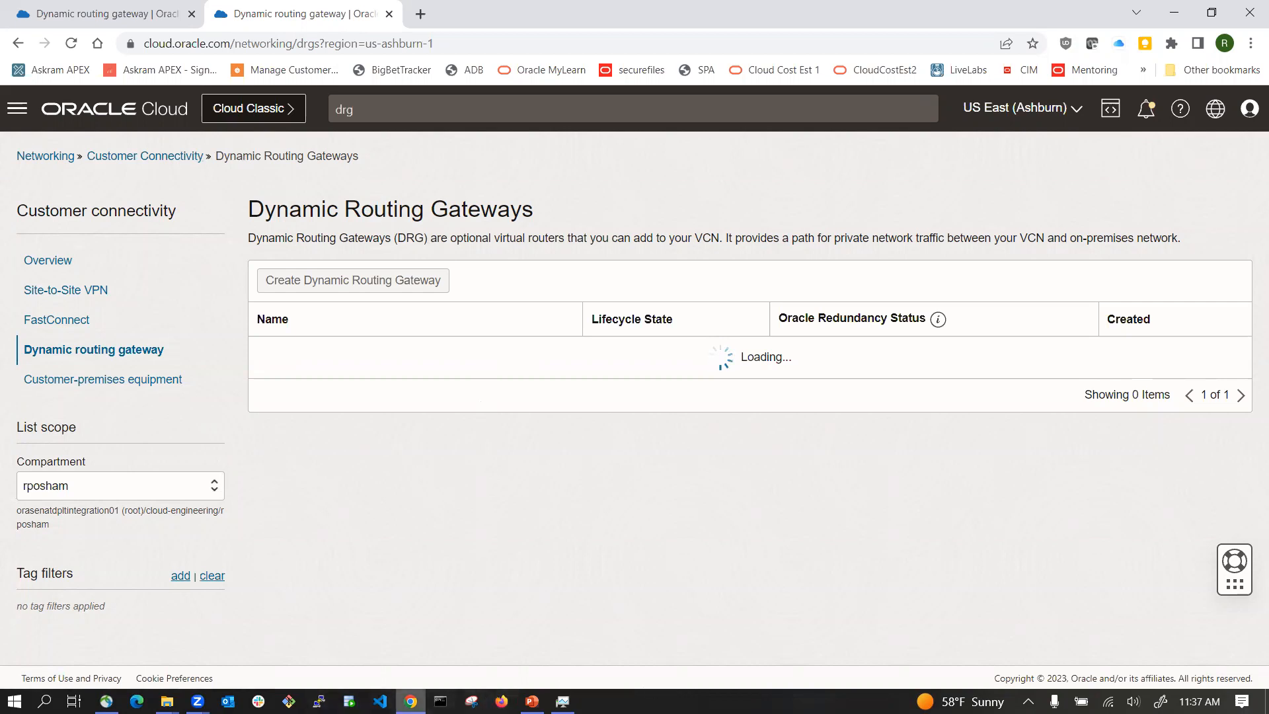
left_click(563, 701)
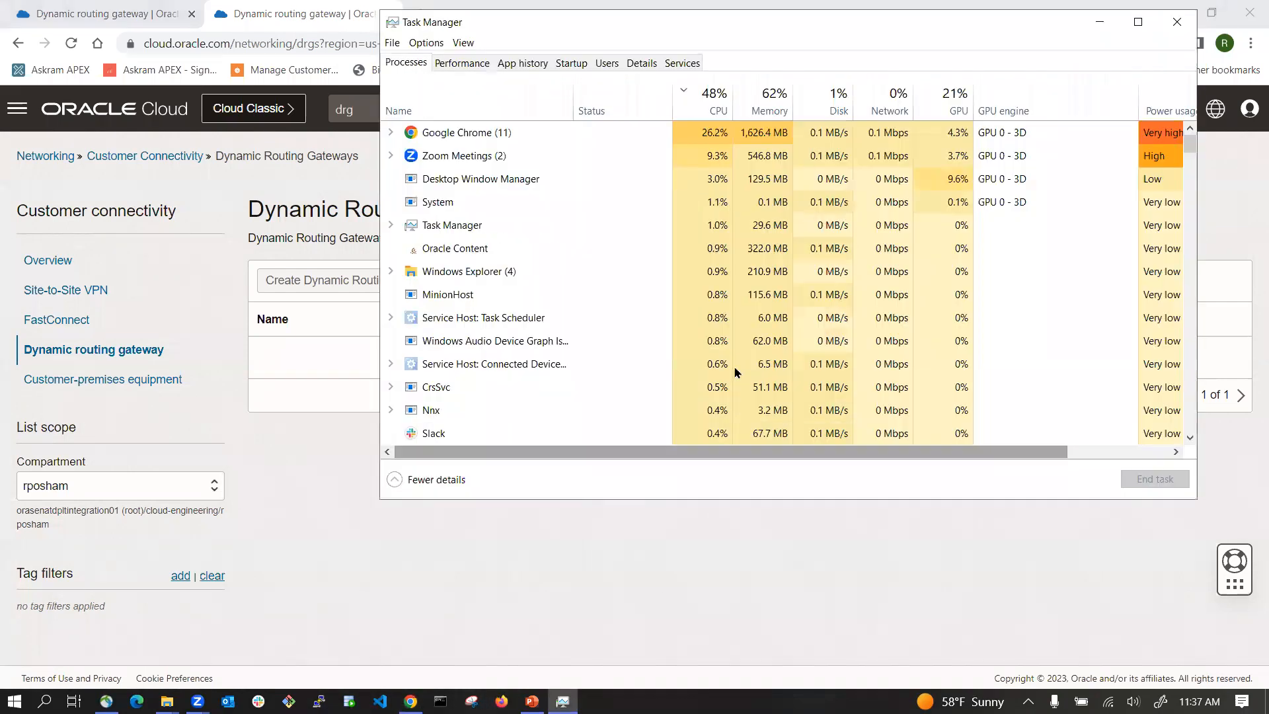
left_click(331, 444)
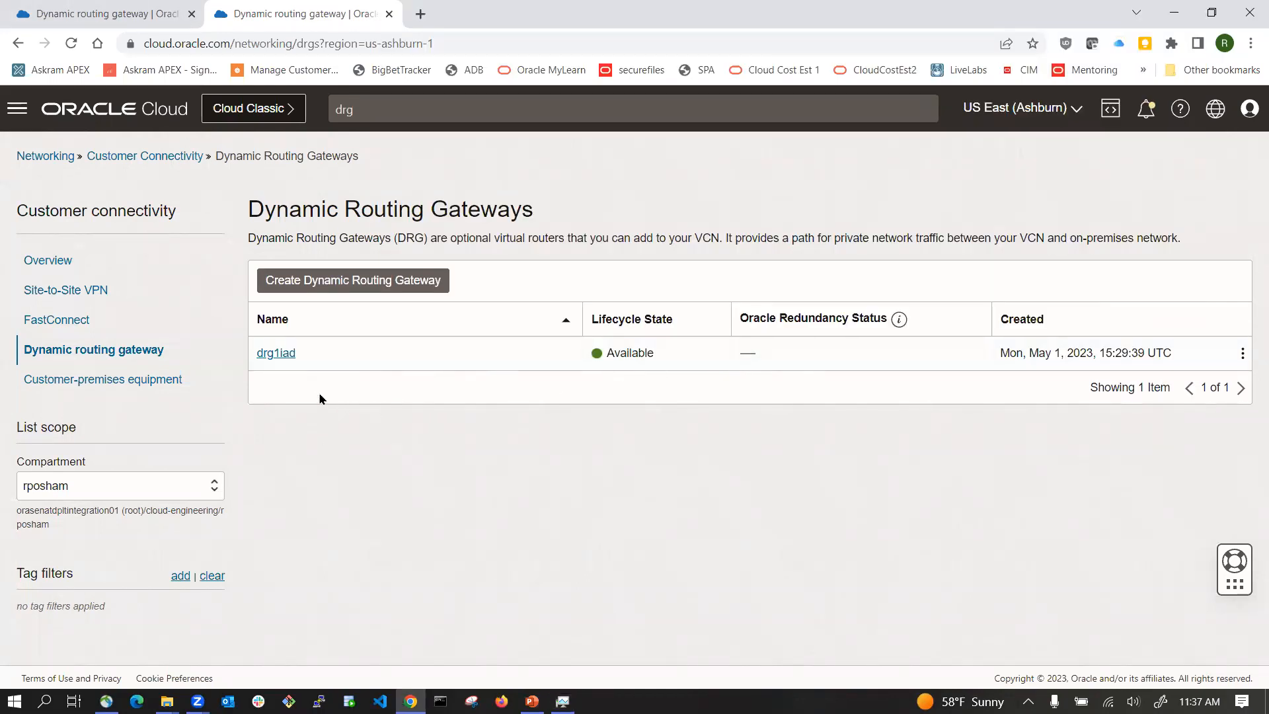
Step: Open drg1iad's remote peering connection attachments and switch to the Phoenix tab to compare peering status
left_click(275, 354)
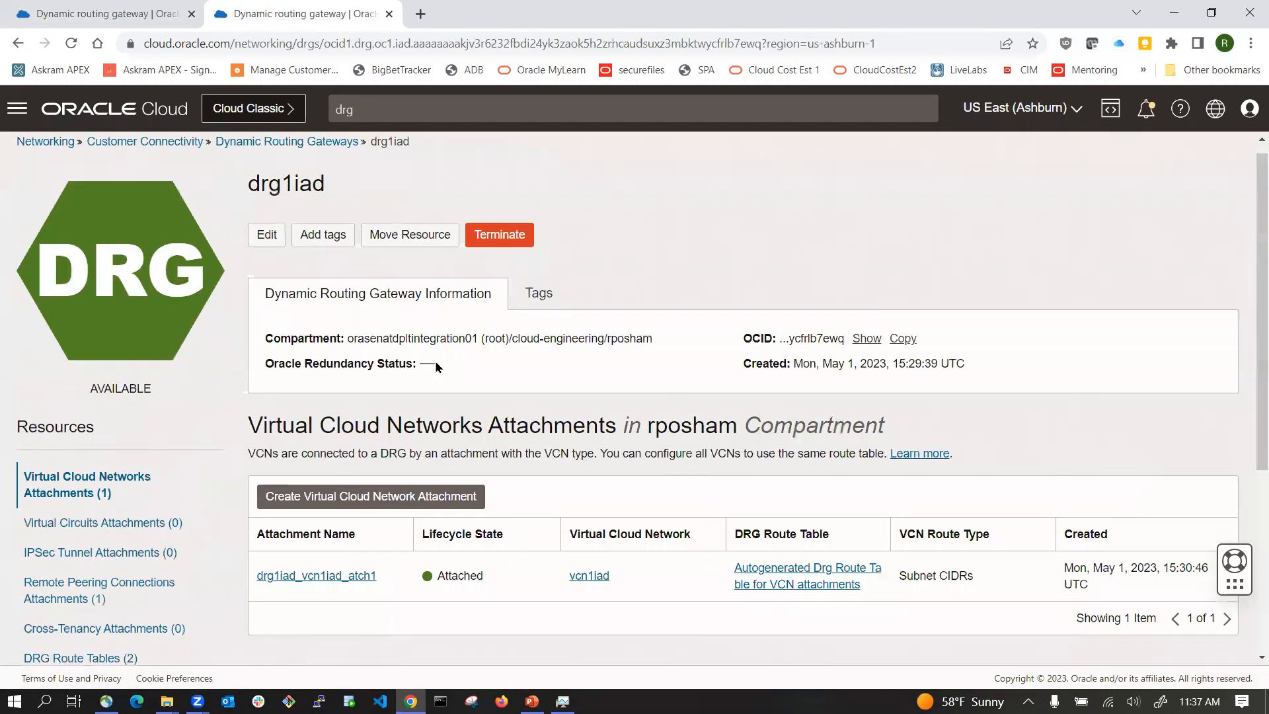
scroll(435, 364, "down", 4)
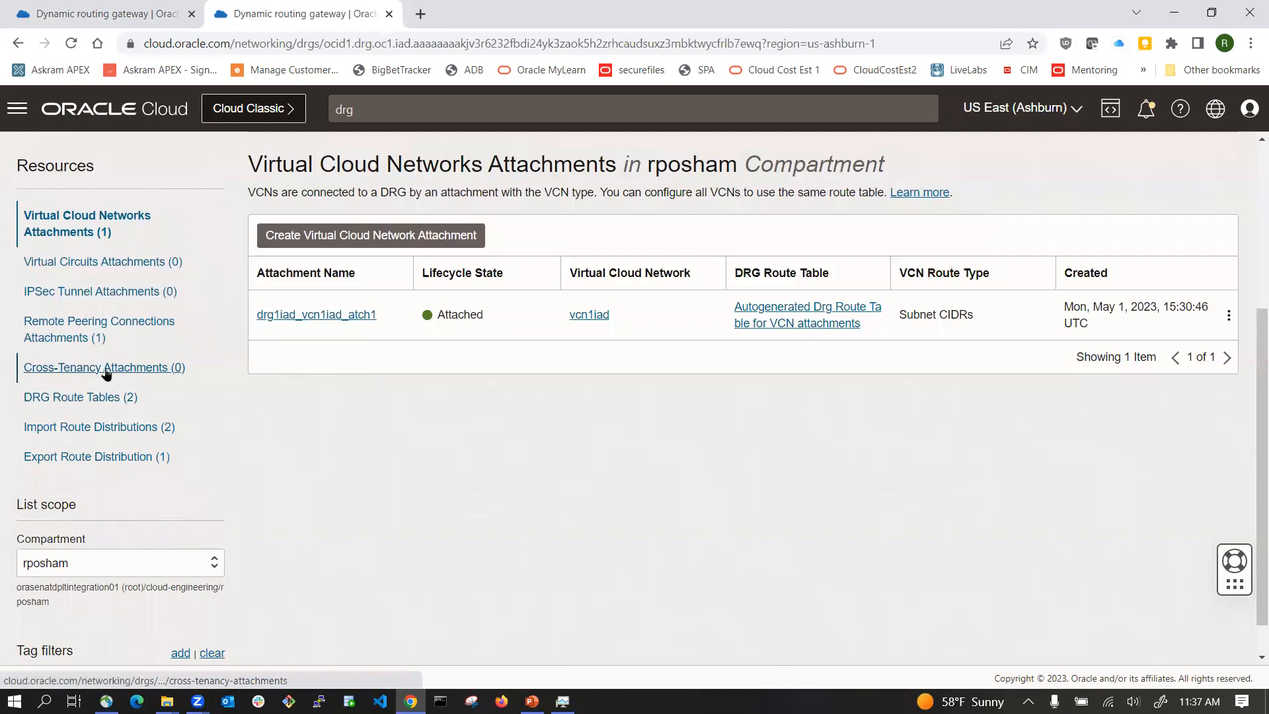
left_click(108, 331)
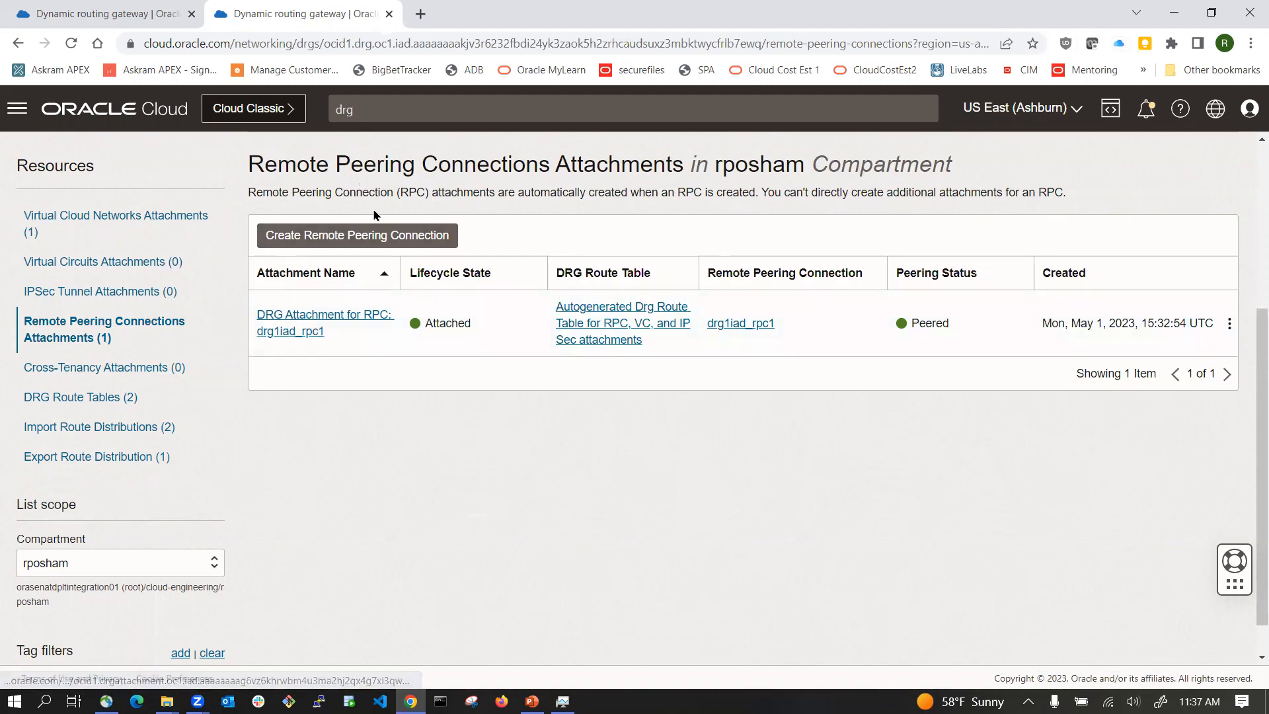
scroll(334, 528, "up", 5)
scroll(333, 529, "down", 5)
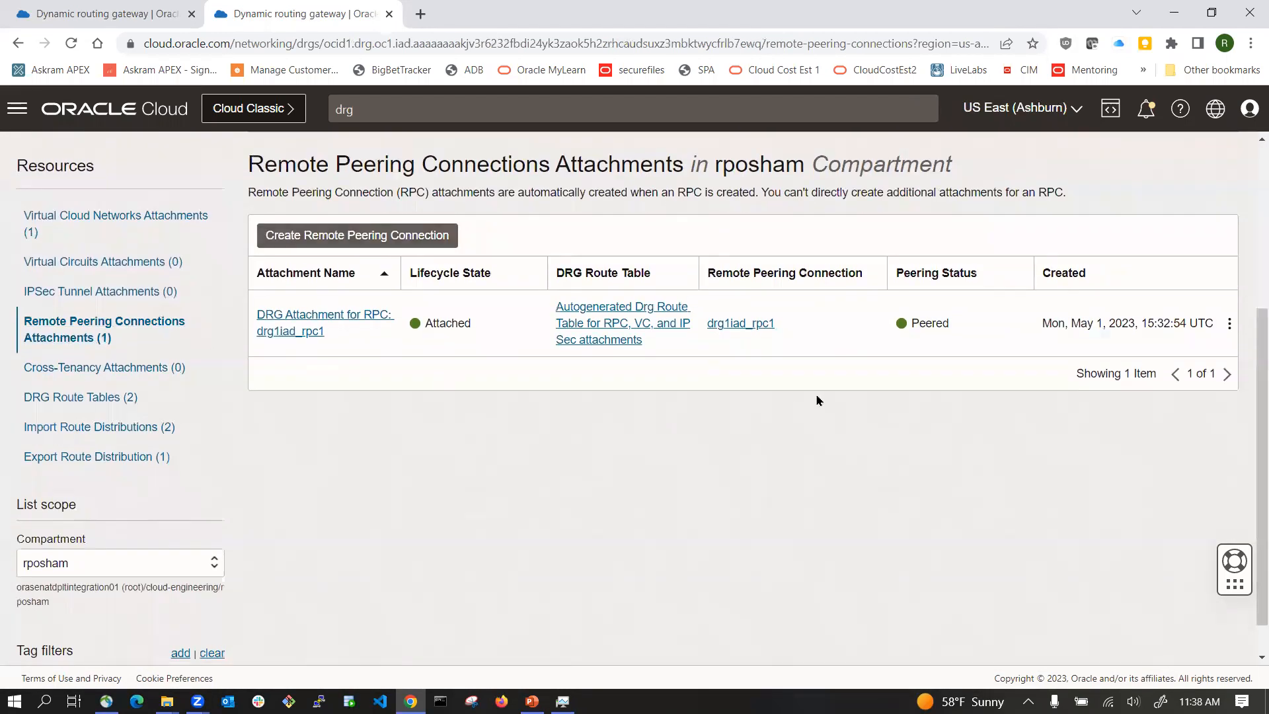
left_click(121, 24)
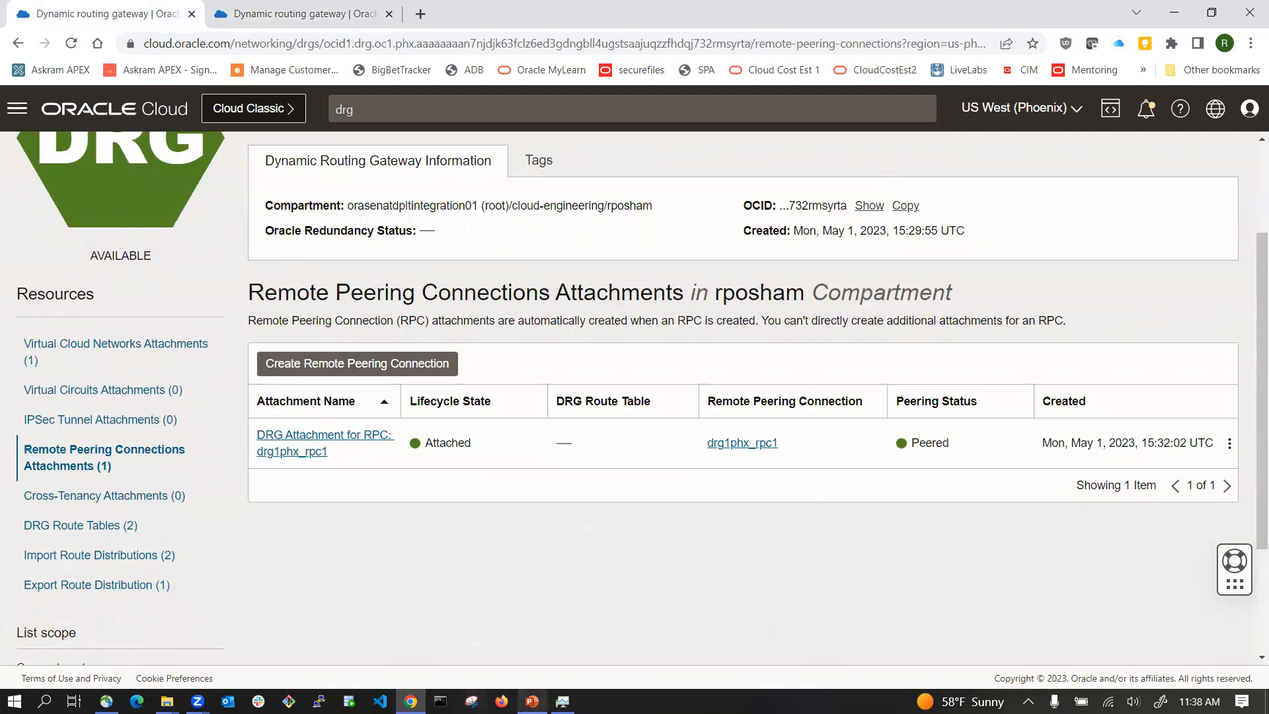
Step: Switch to the presentation and play the peering diagram slide as a slideshow, stepping through its routing animations
left_click(532, 701)
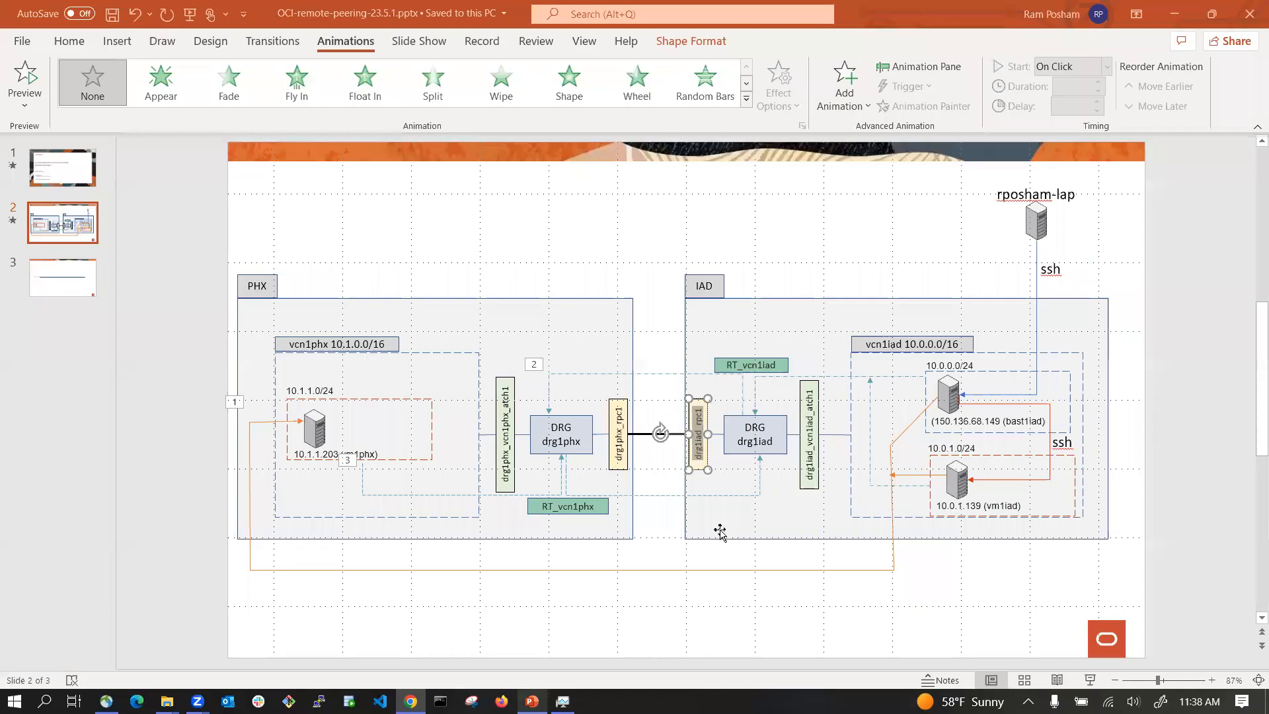
left_click(1092, 681)
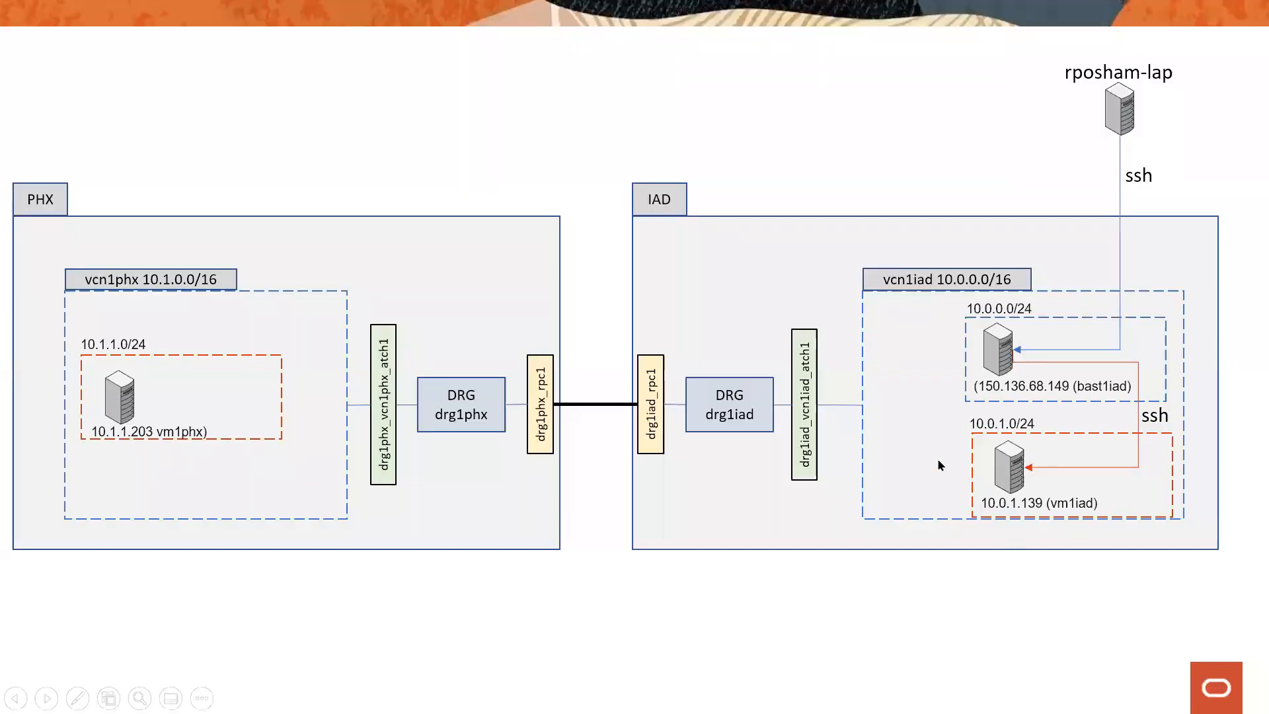
left_click(952, 331)
left_click(972, 329)
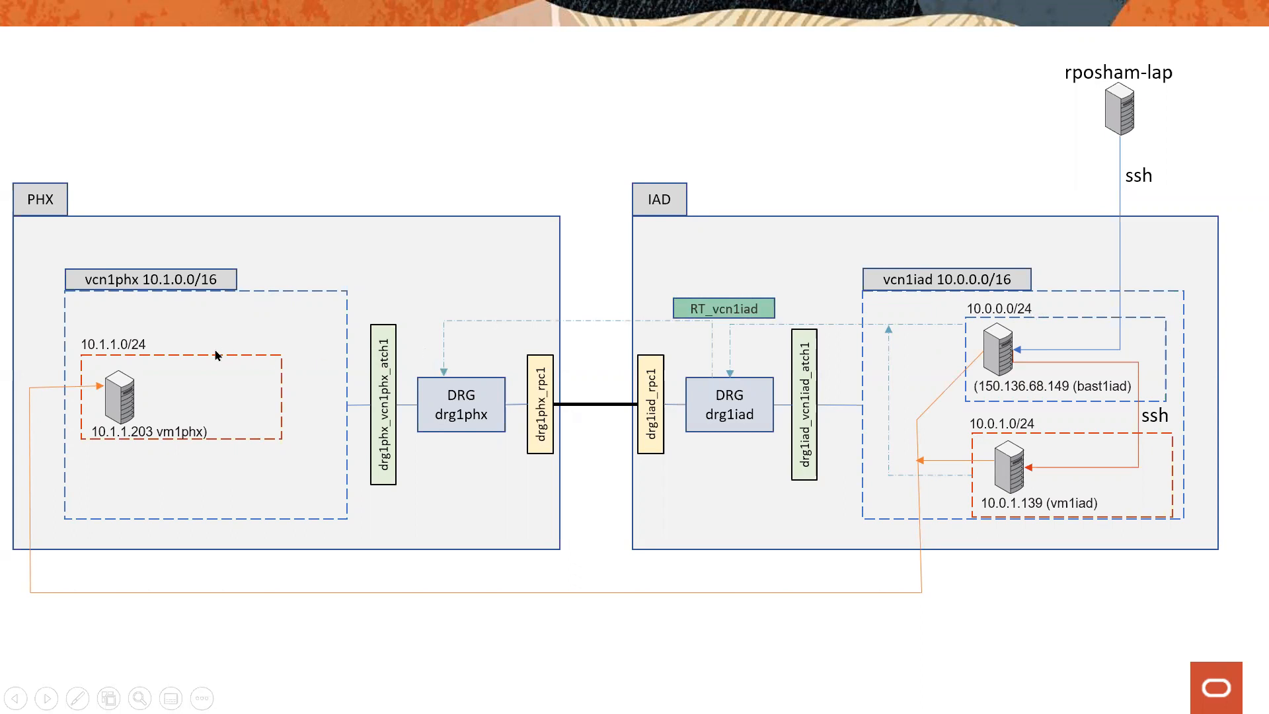
key("Escape")
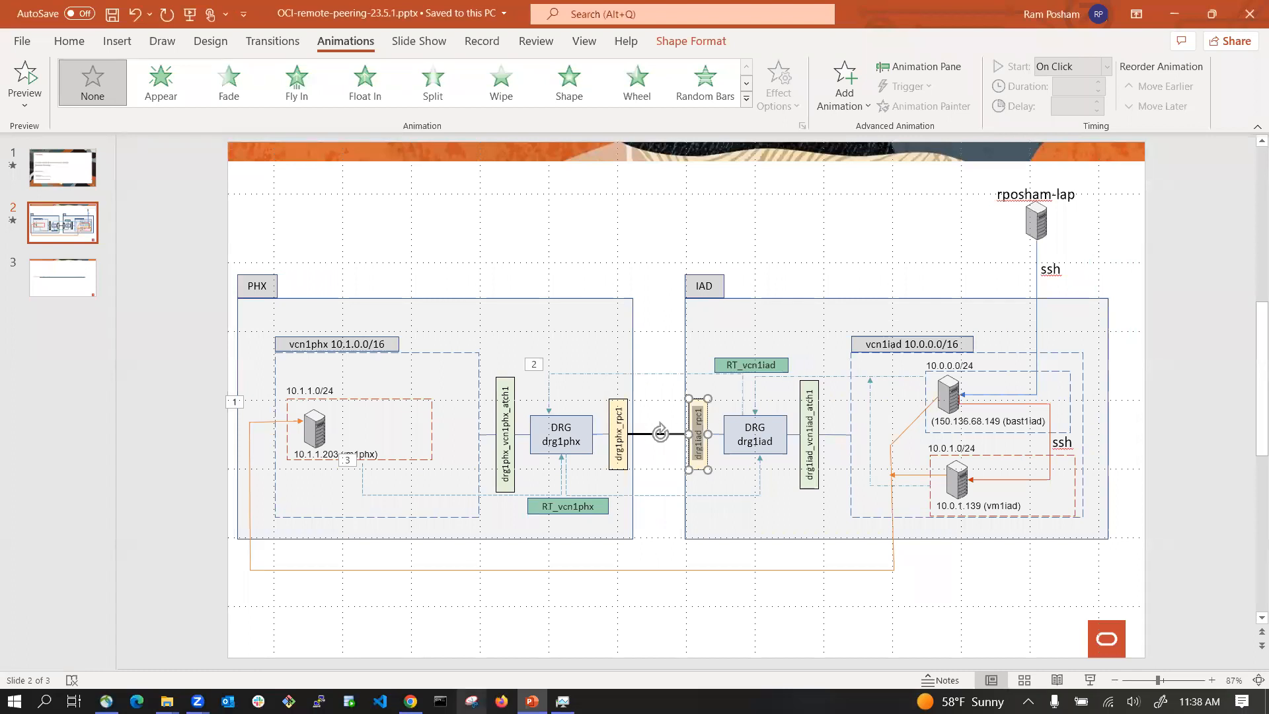
Step: Return to the Phoenix console and open vcn1phx from the Virtual cloud networks list
left_click(419, 689)
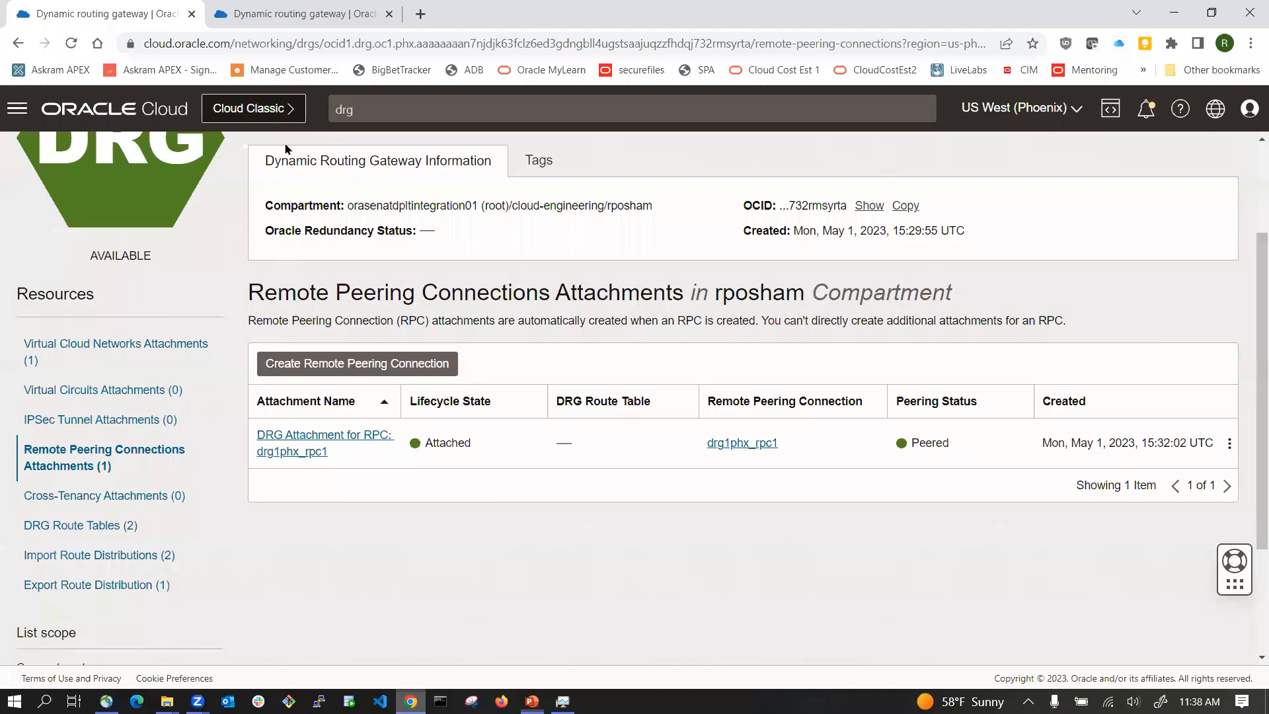
left_click(118, 112)
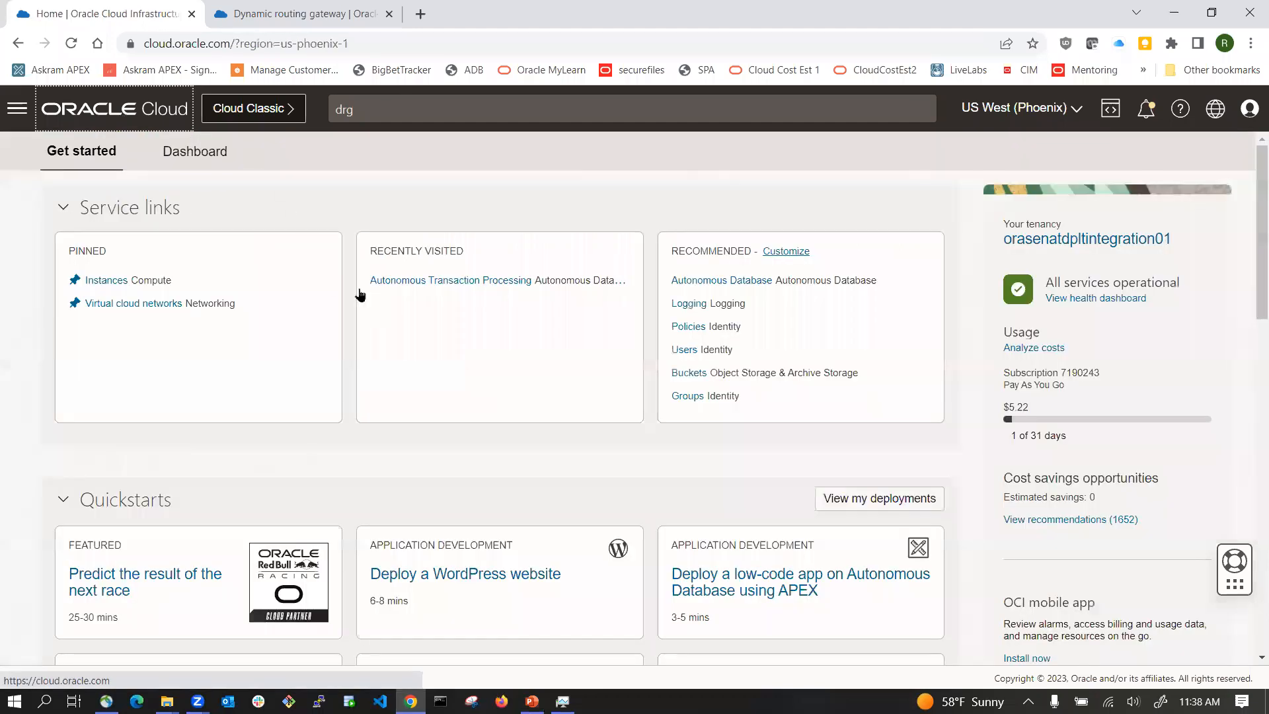
left_click(122, 306)
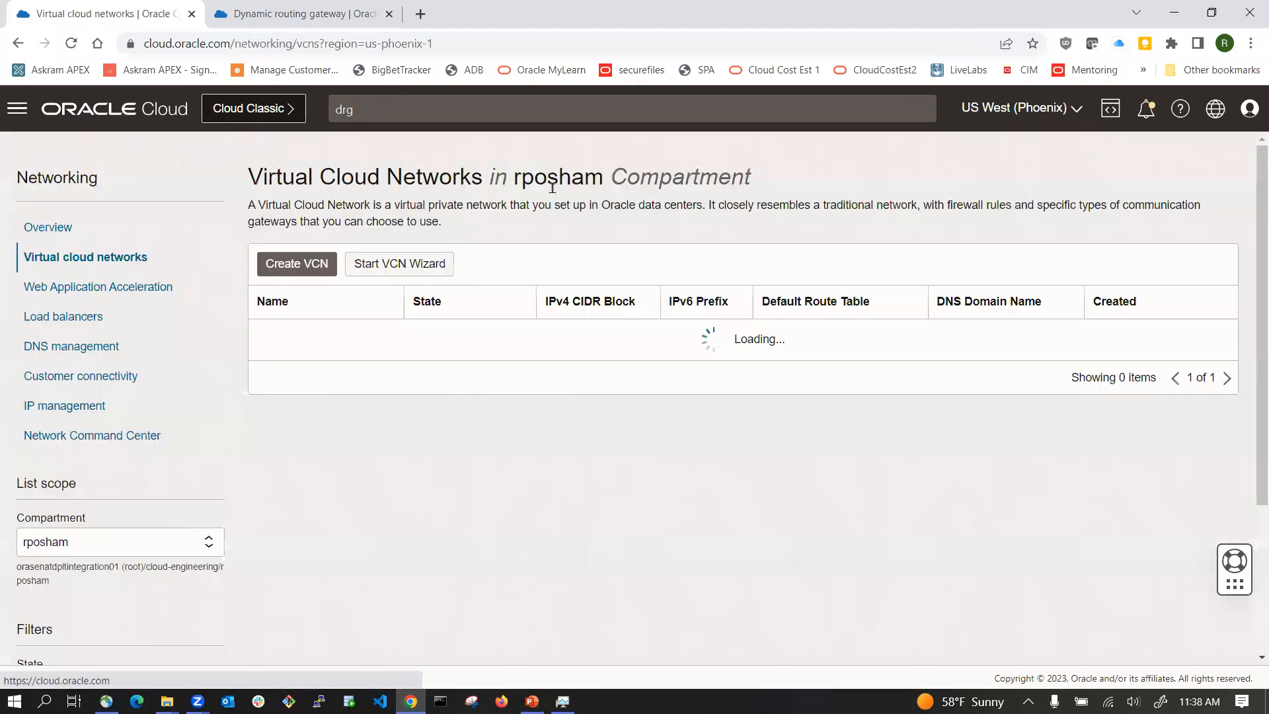
left_click(280, 336)
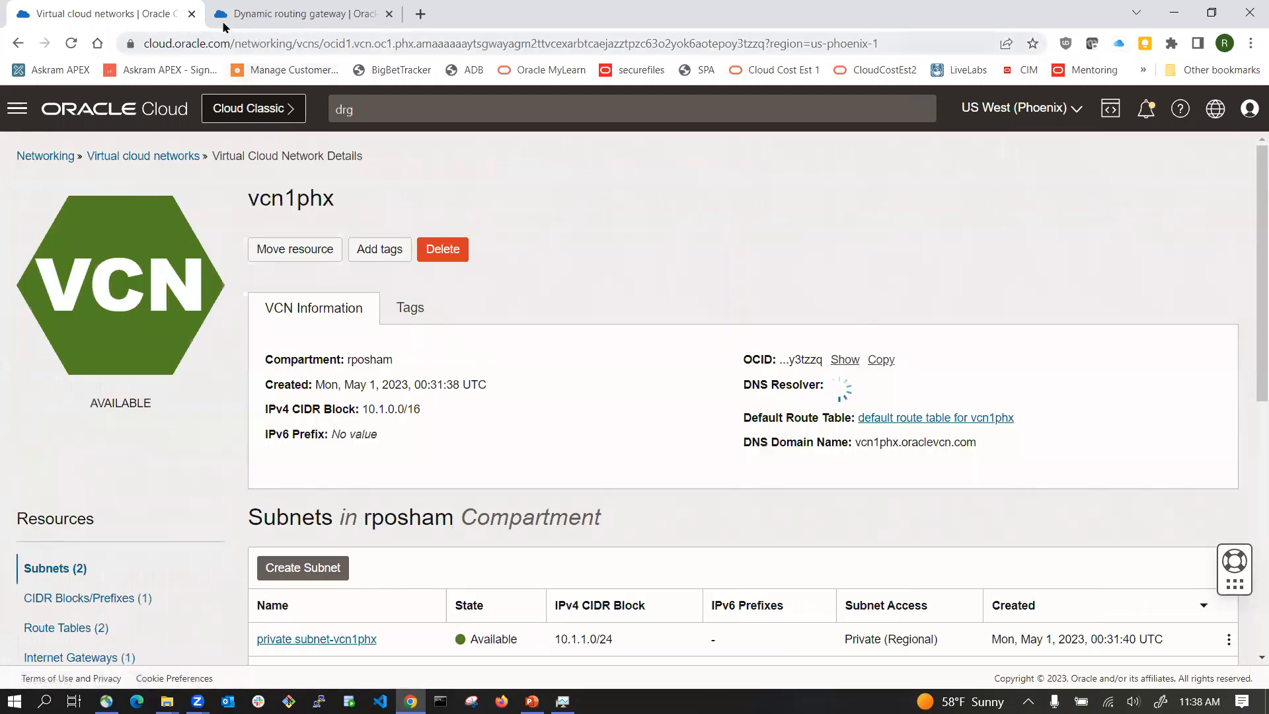
Step: In the Ashburn tab, open vcn1iad from the Virtual cloud networks list
left_click(265, 13)
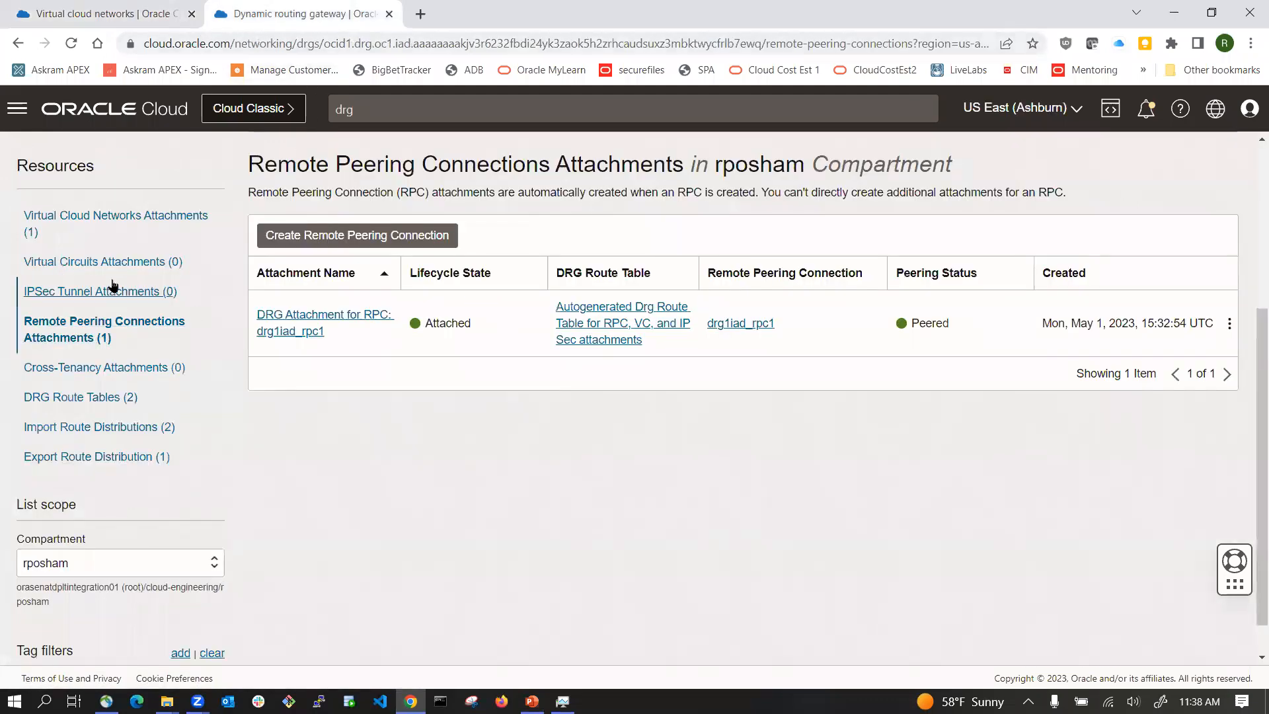
left_click(115, 116)
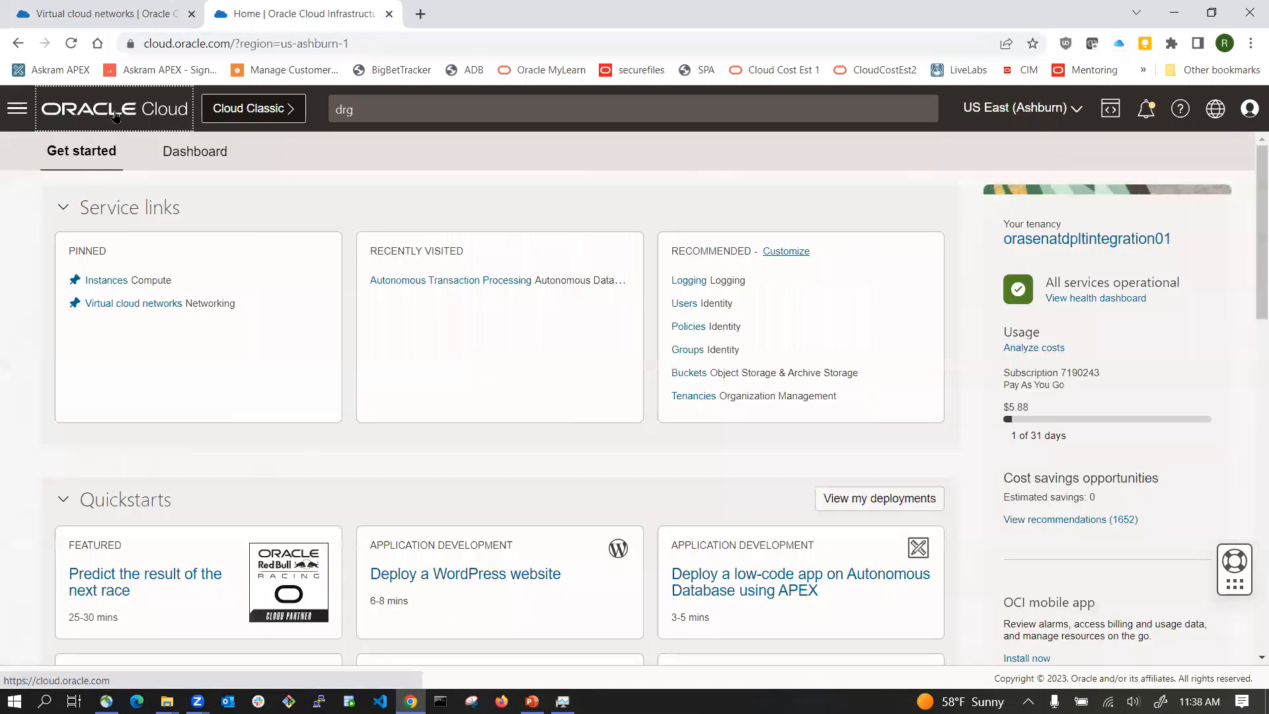
left_click(138, 305)
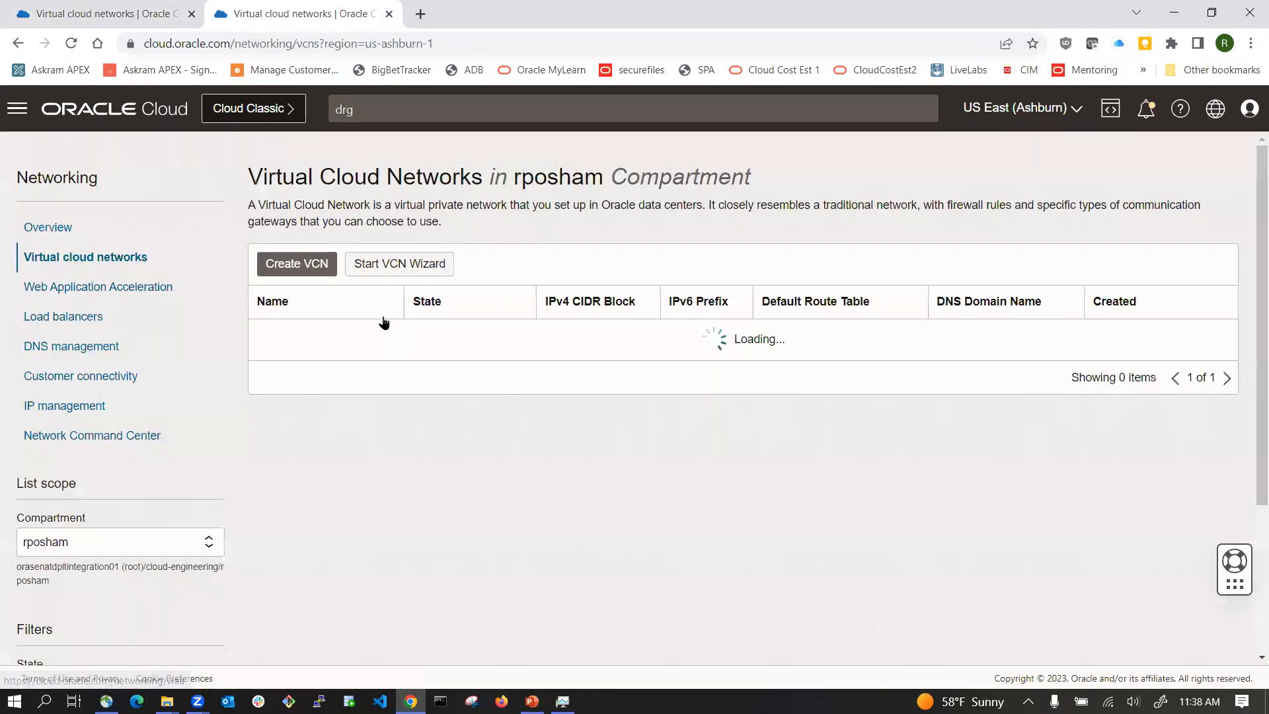
left_click(277, 335)
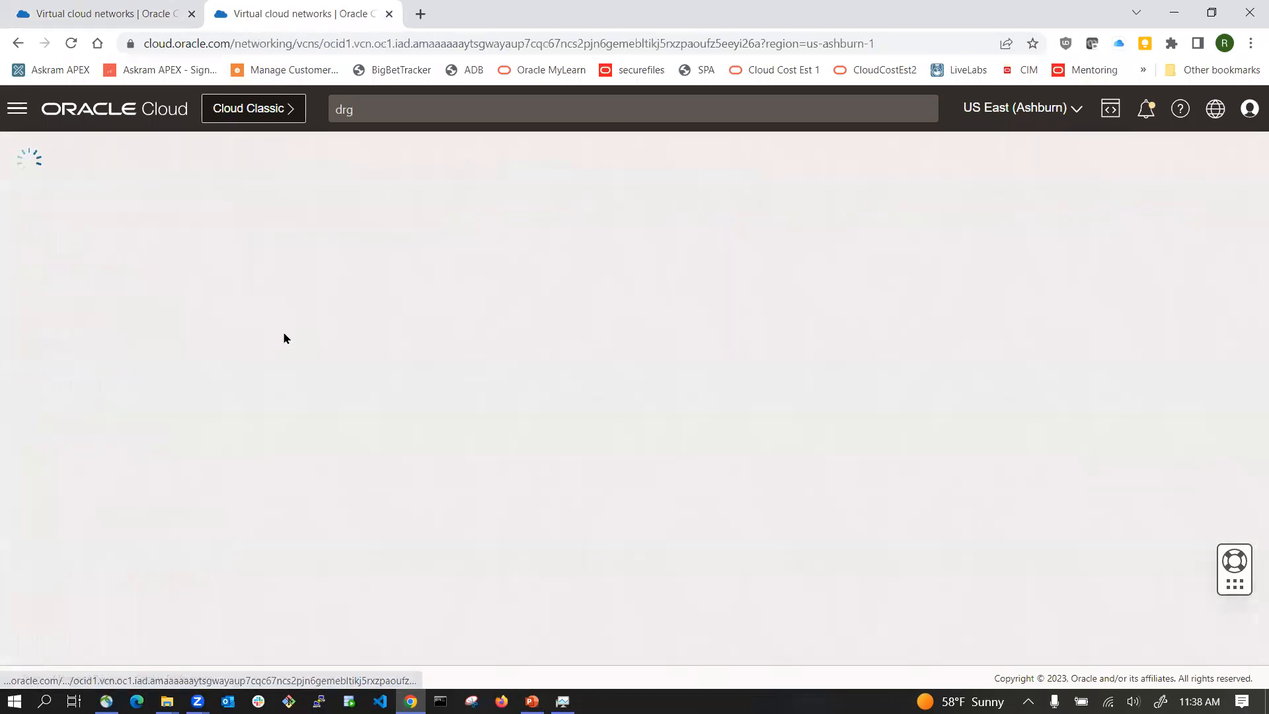
Step: Open public subnet-vcn1iad and go to its default route table for vcn1iad
scroll(593, 385, "down", 3)
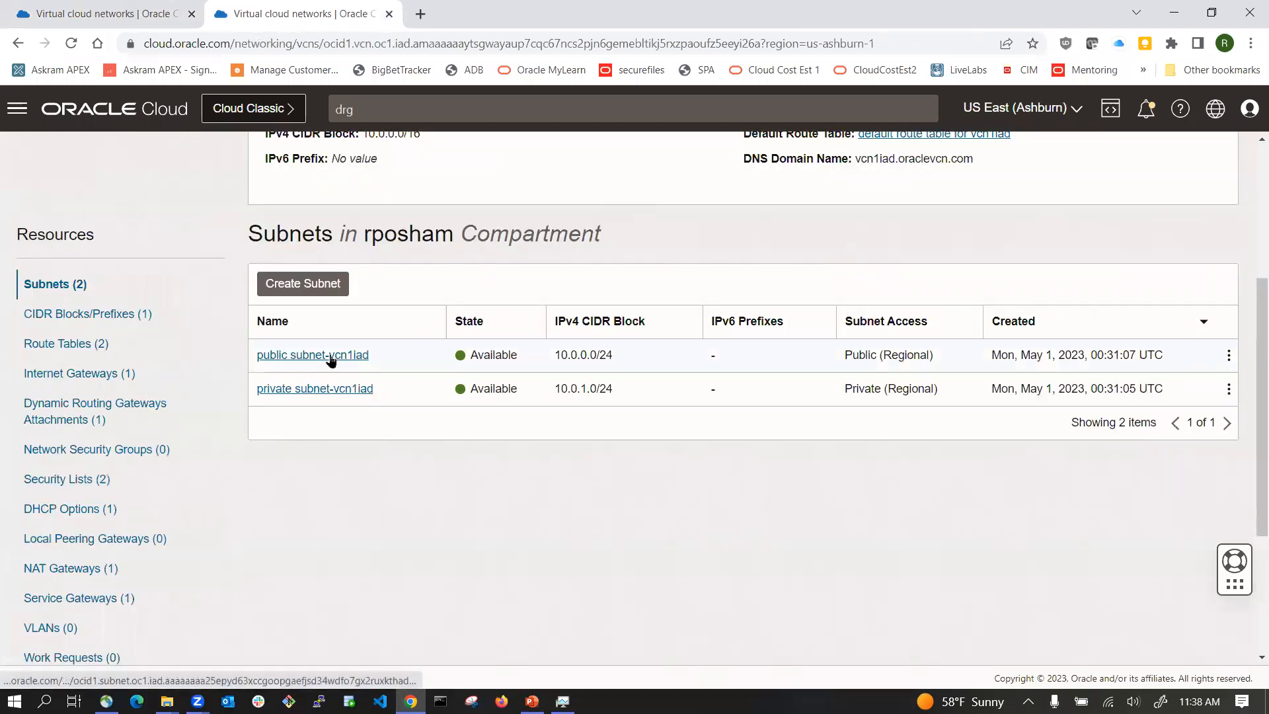
left_click(330, 357)
scroll(613, 375, "down", 1)
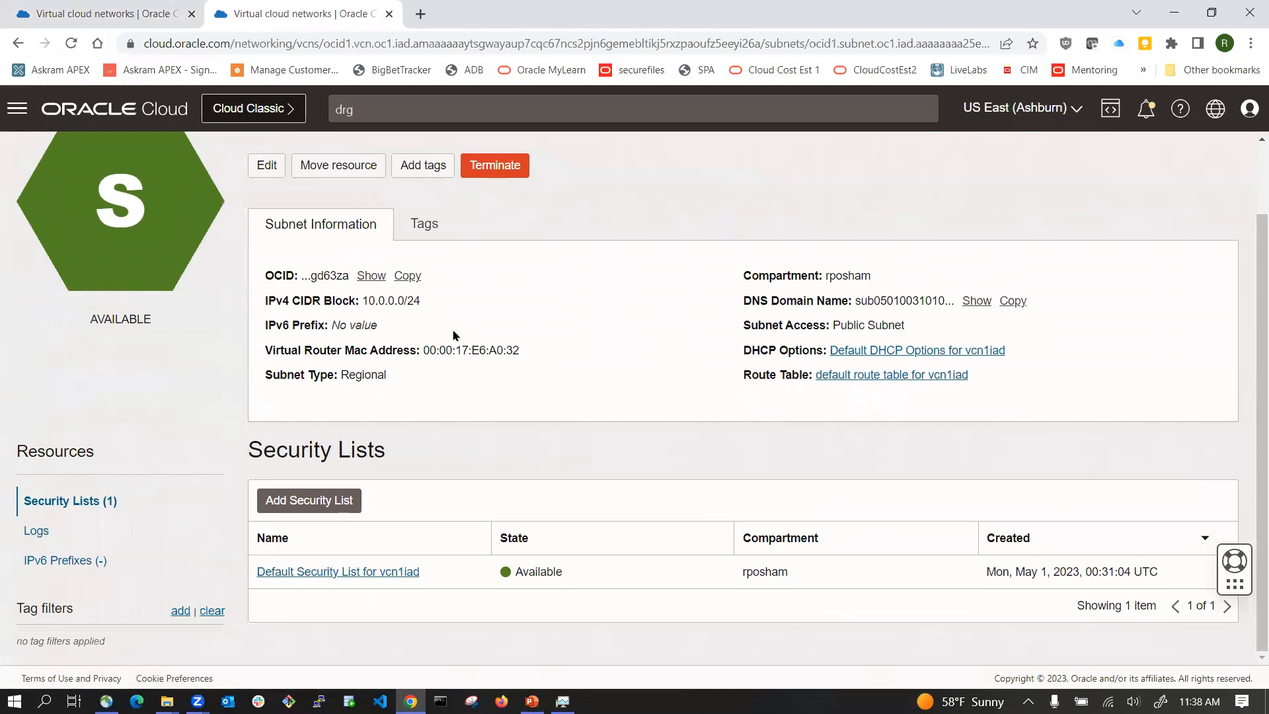
left_click(891, 375)
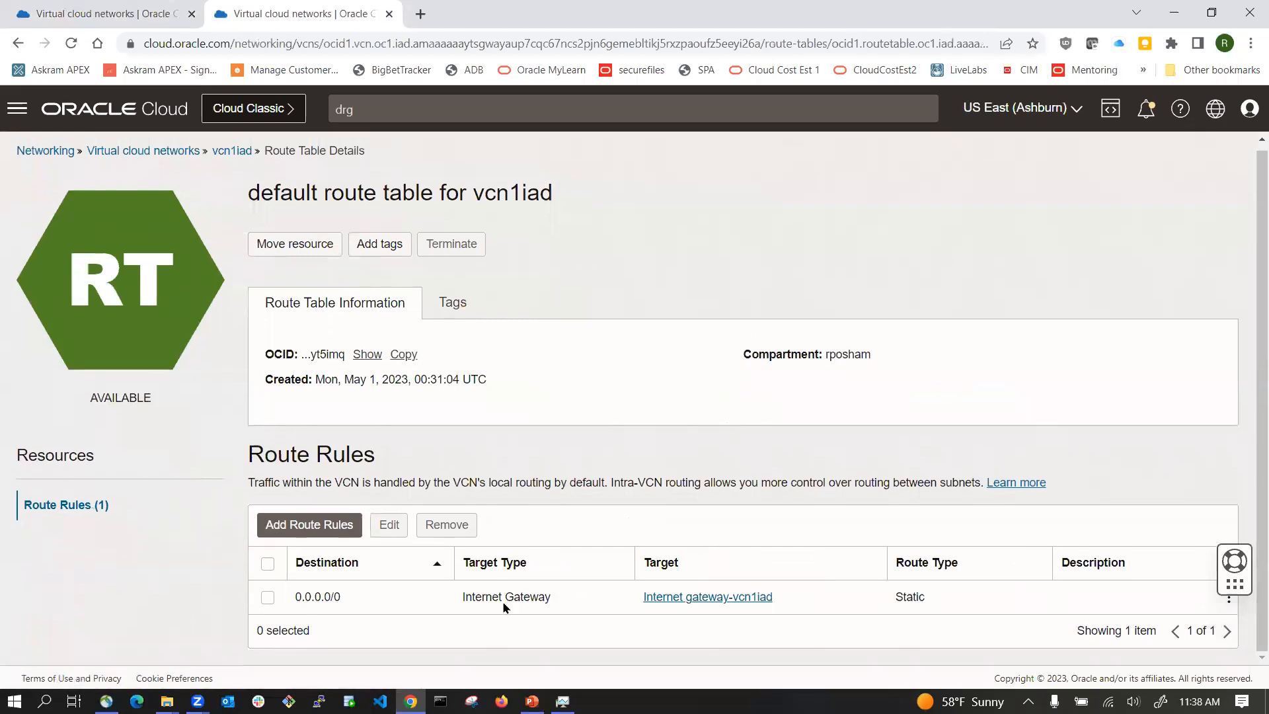
Step: Start a new route rule targeting the Dynamic Routing Gateway with destination CIDR block 10.1.1.0/24, checking the diagram for the subnet
left_click(350, 526)
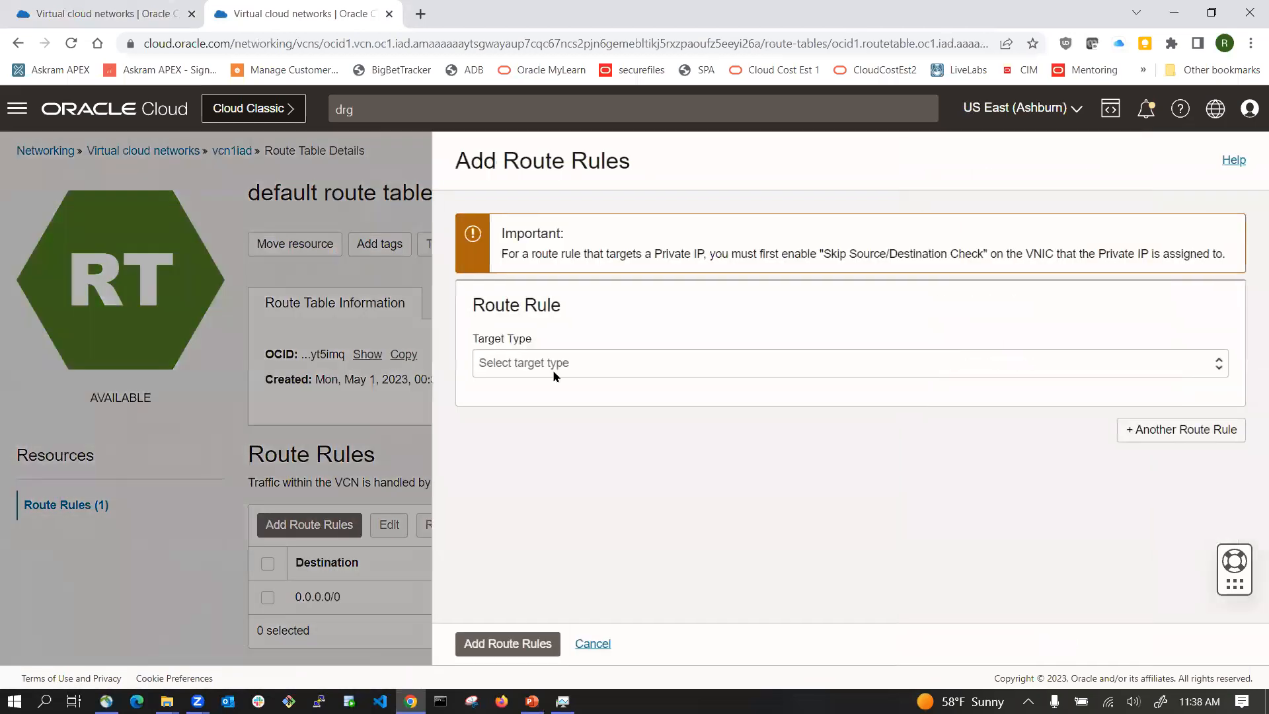
left_click(558, 370)
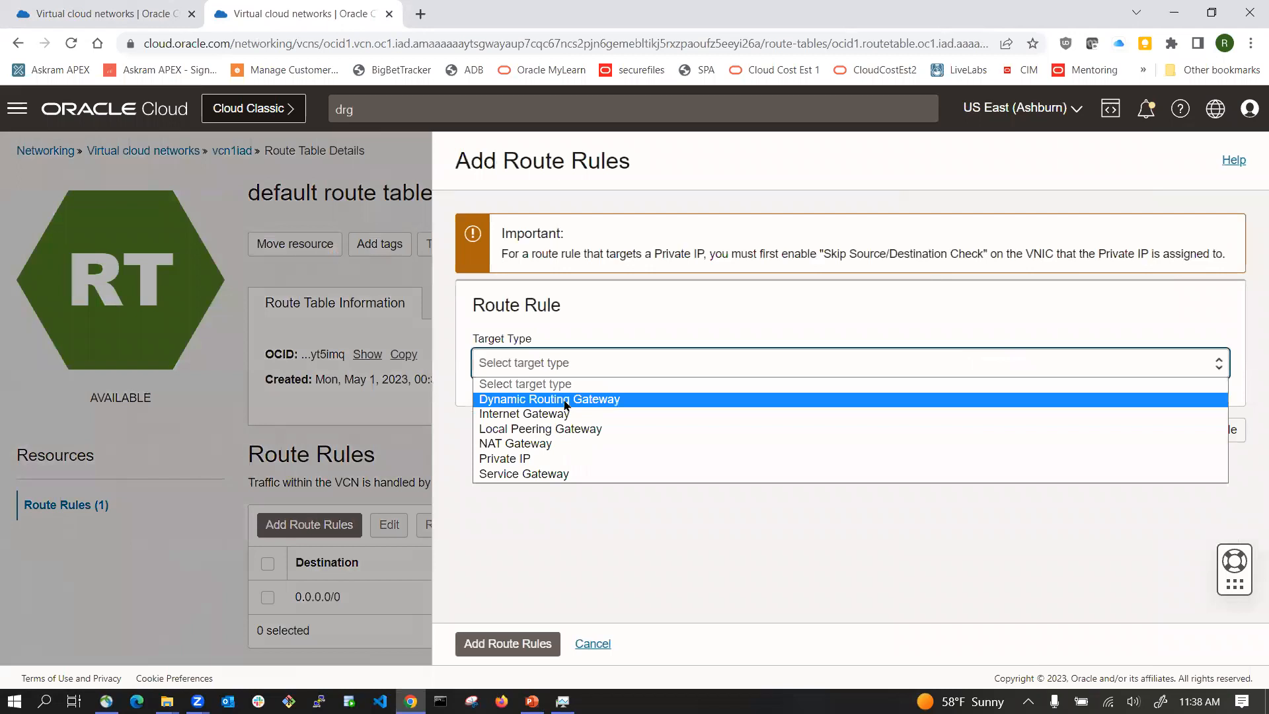
left_click(566, 401)
left_click(544, 494)
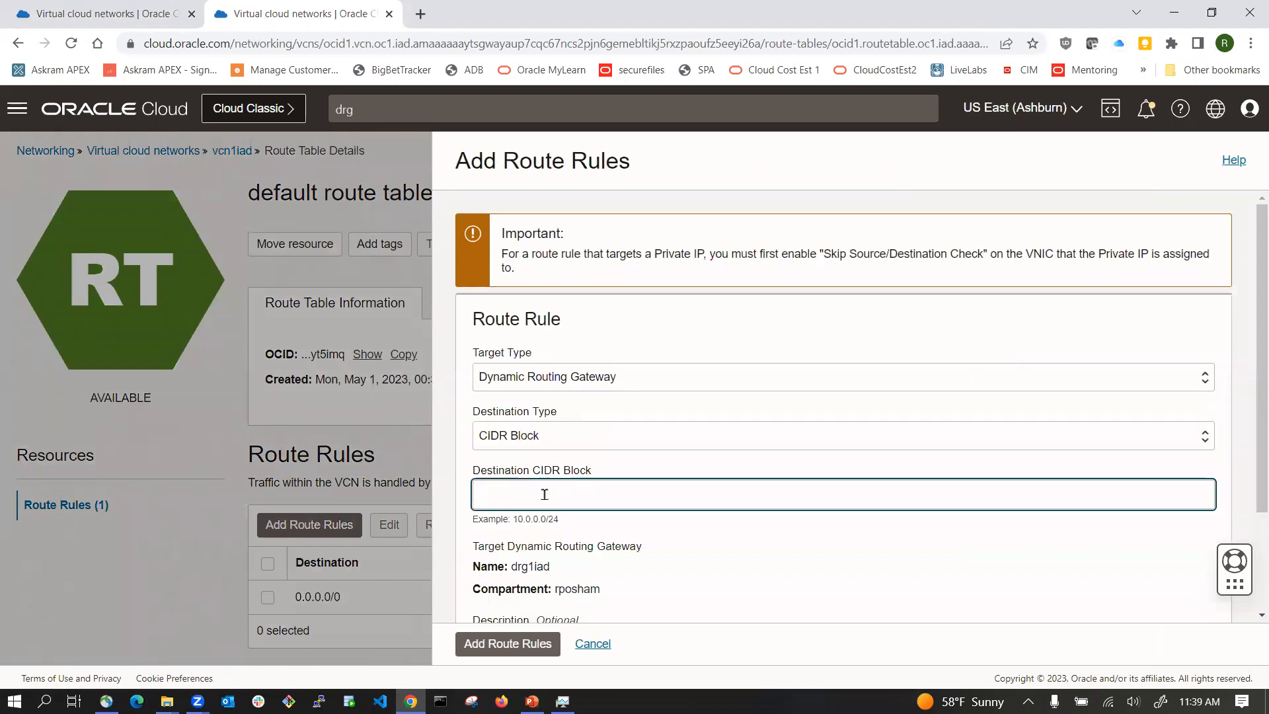
type("10.1.0")
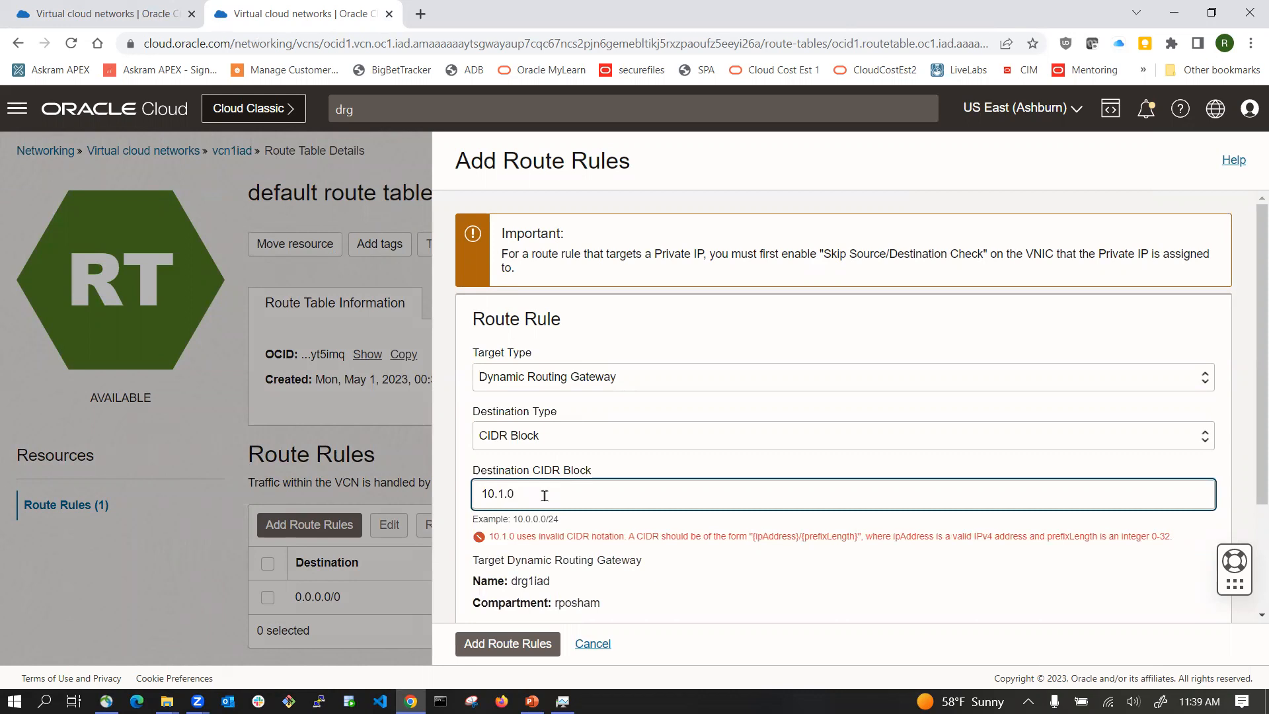
key("BackSpace")
type("1.0/24")
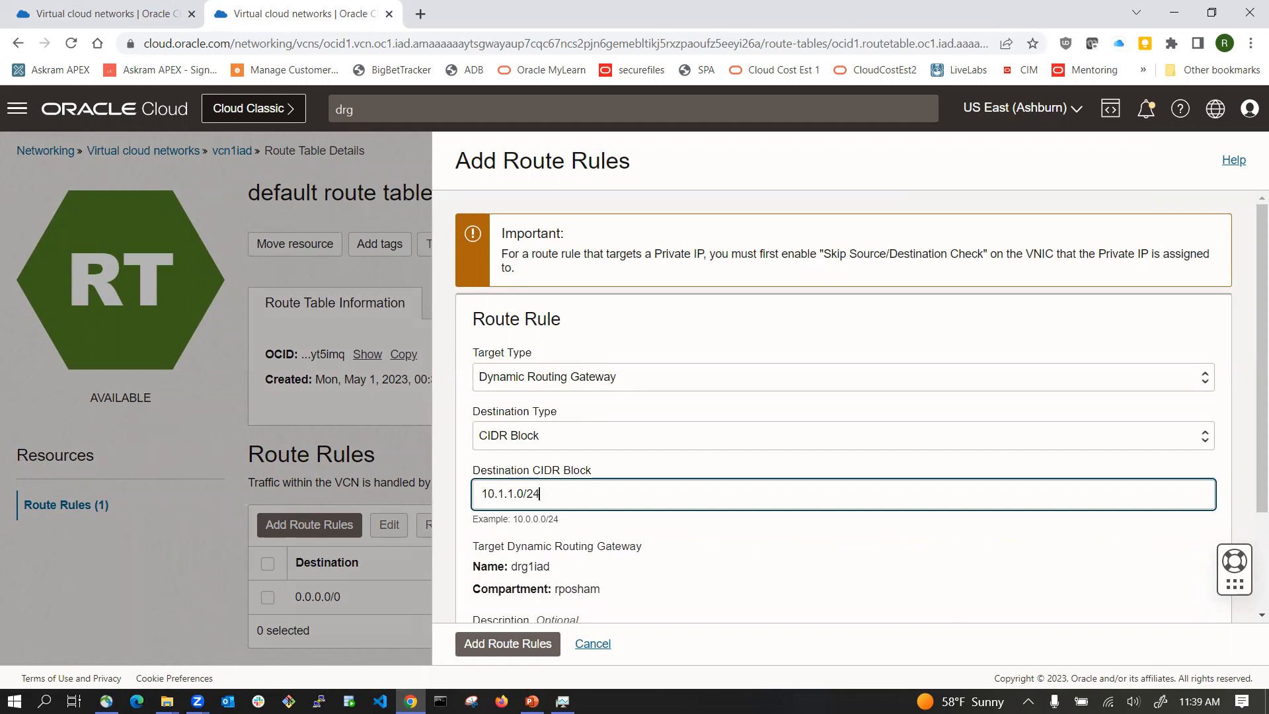
left_click(532, 701)
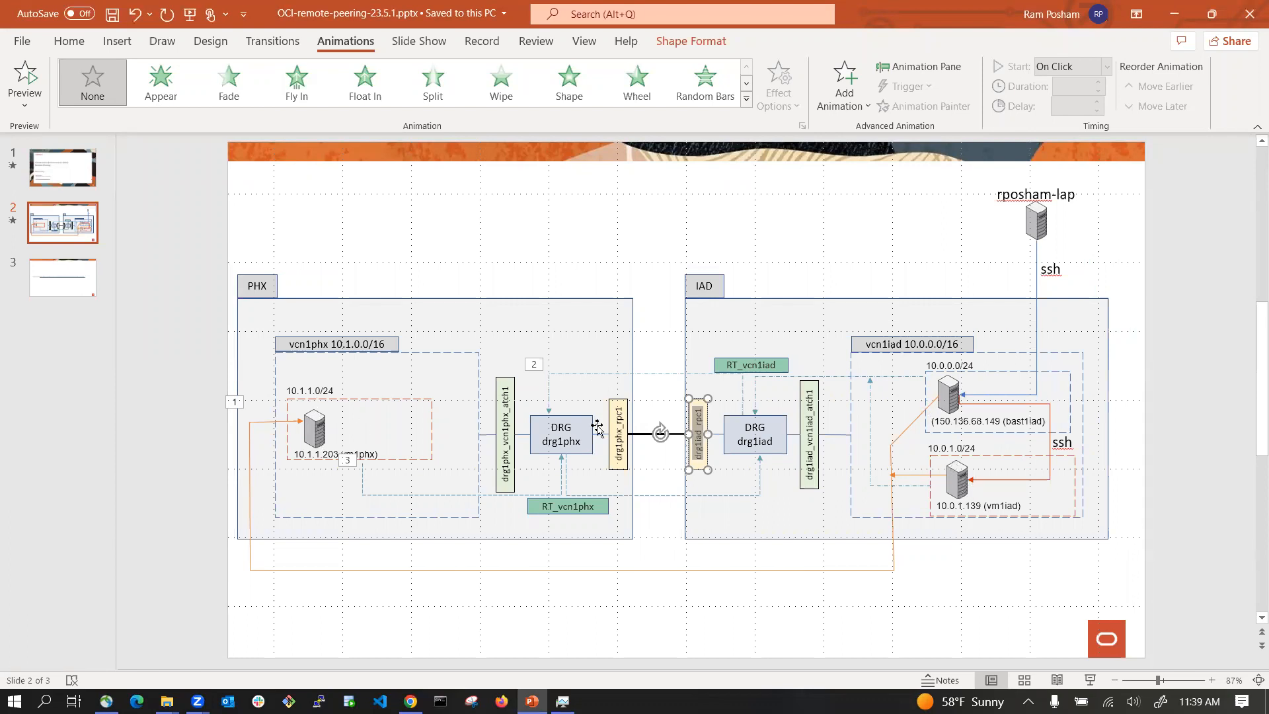
key("alt+Tab")
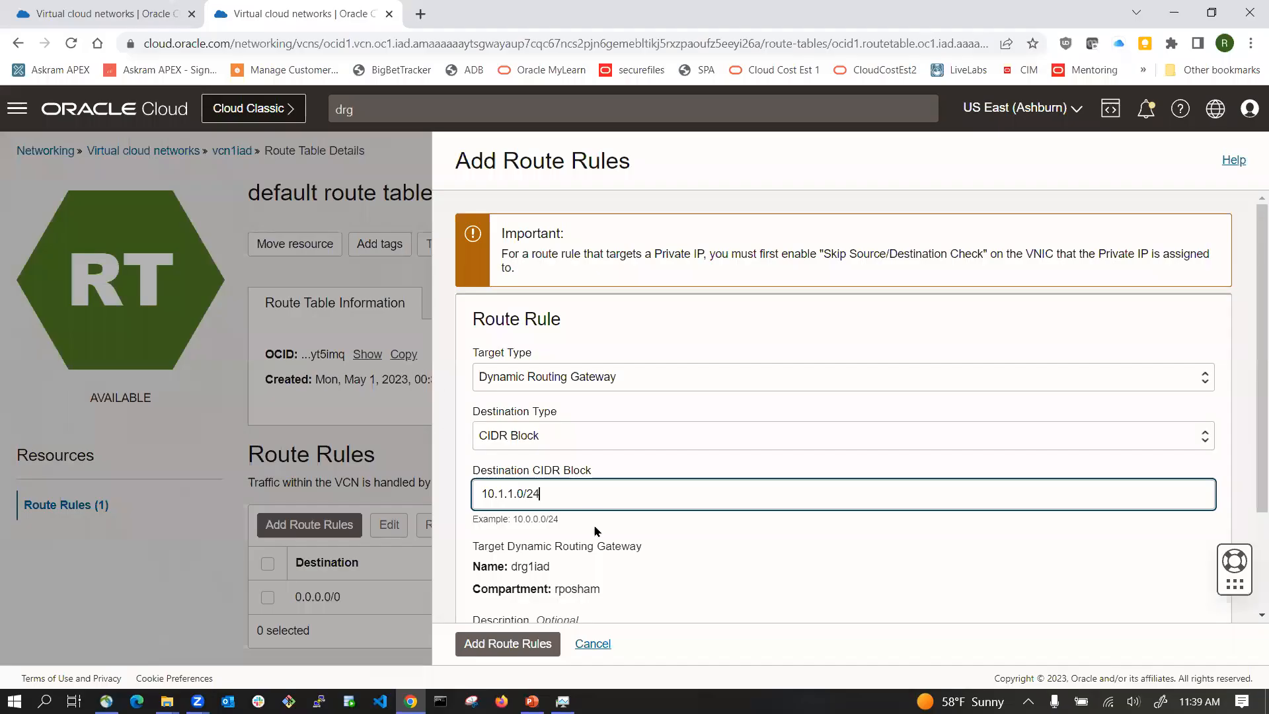
Step: Describe the rule as 'route to the private subnet in PHX from public subnet in VA' and add it to the route table
scroll(564, 501, "down", 3)
left_click(548, 509)
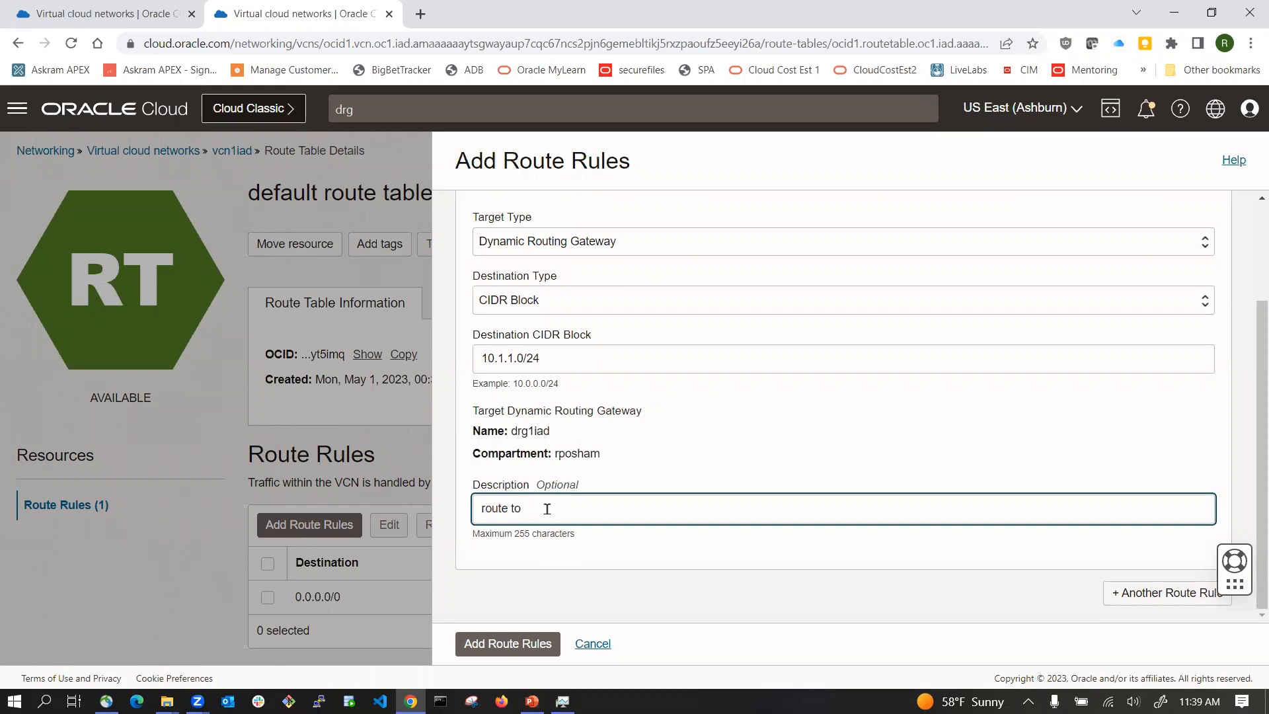
type("route to the private subnet in PHX from public")
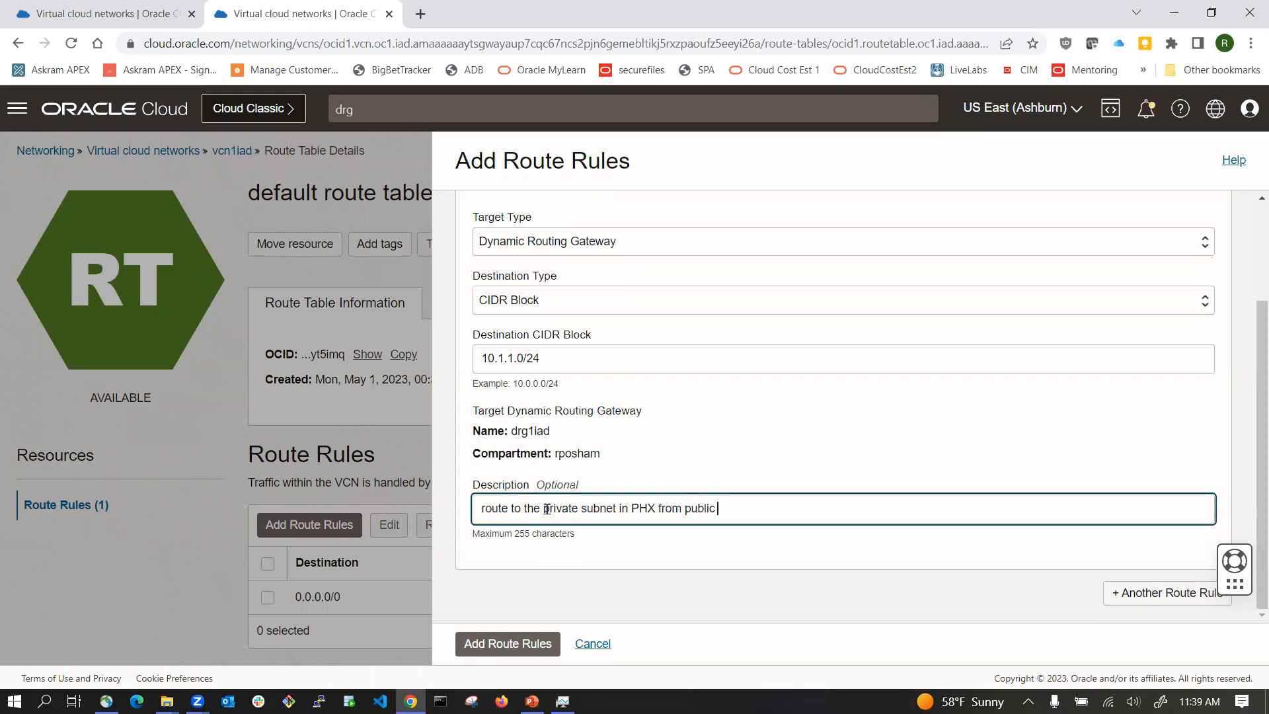
type(" subnet in VA")
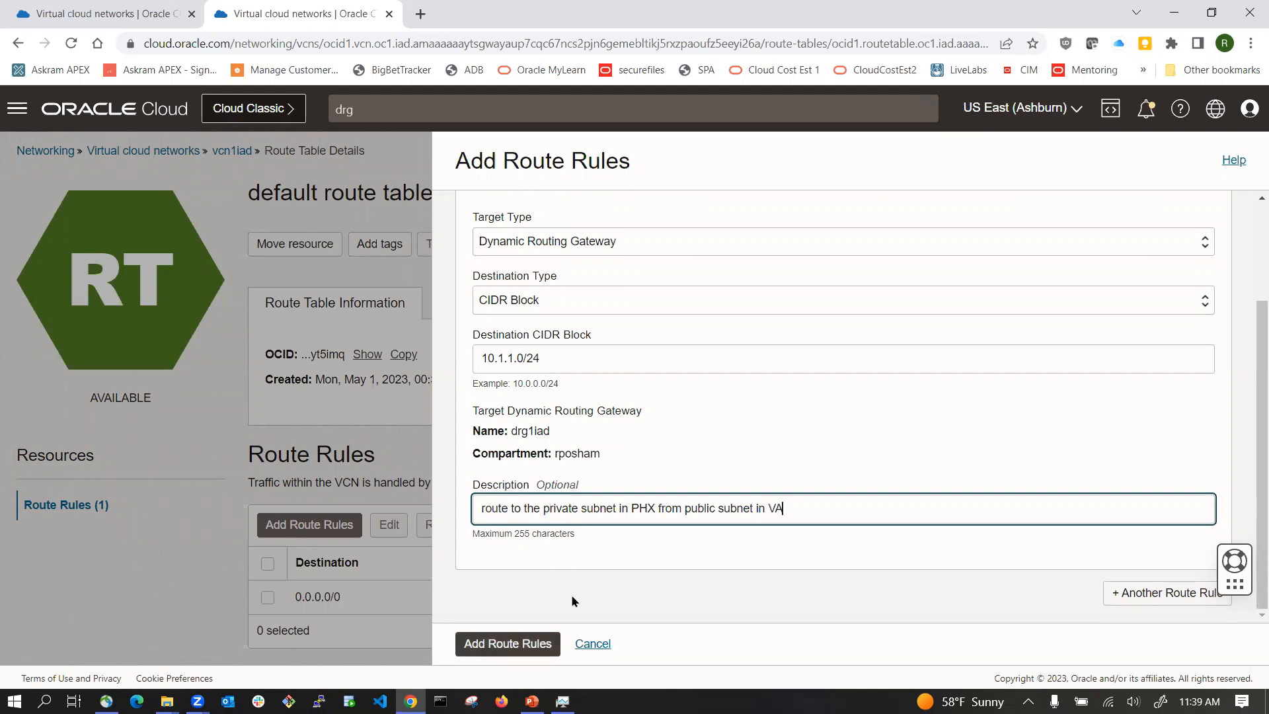
key("Return")
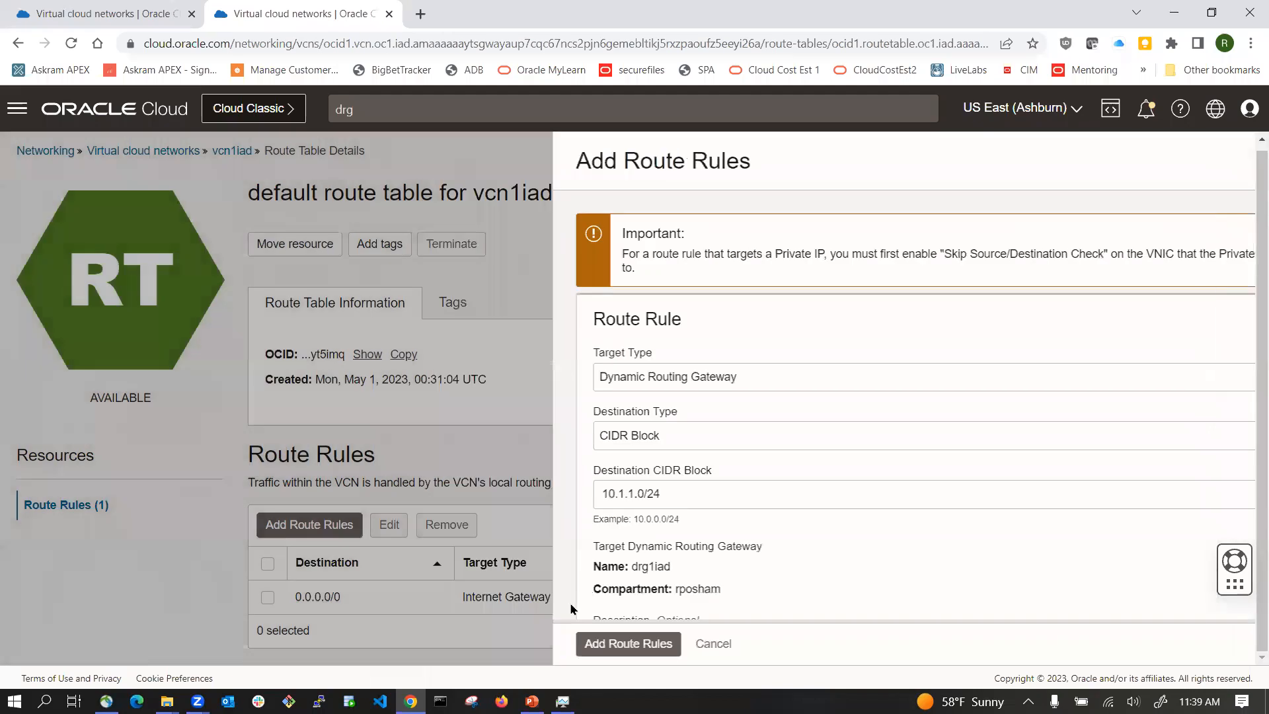
scroll(685, 497, "down", 1)
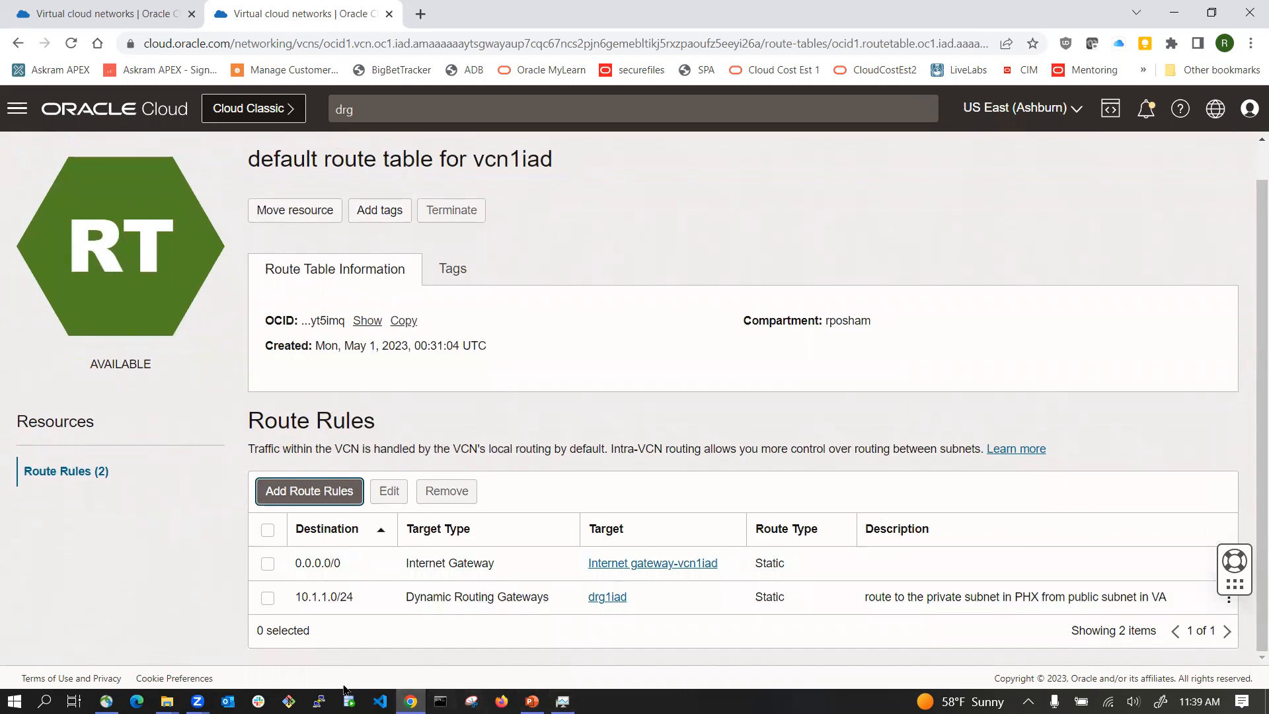
Step: Open a Git Bash terminal and open remote-peering-notes.txt from the remote-peering folder
left_click(289, 701)
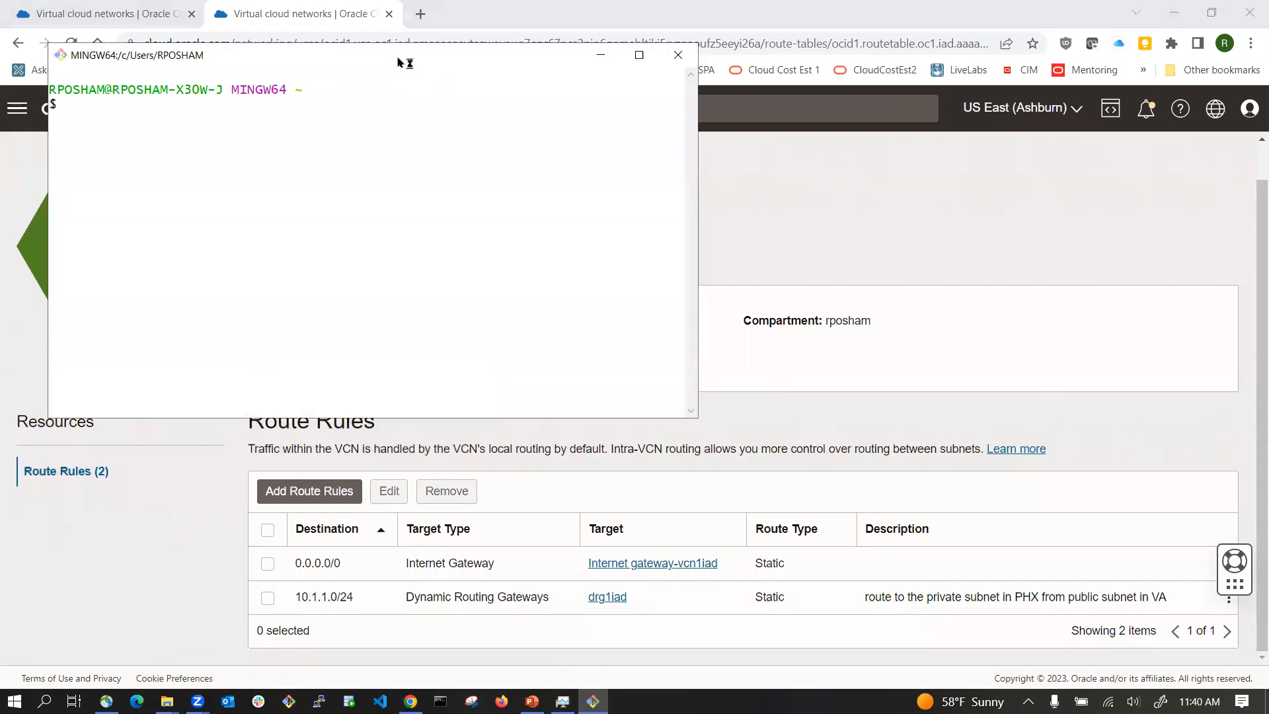
left_click_drag(400, 63, 963, 20)
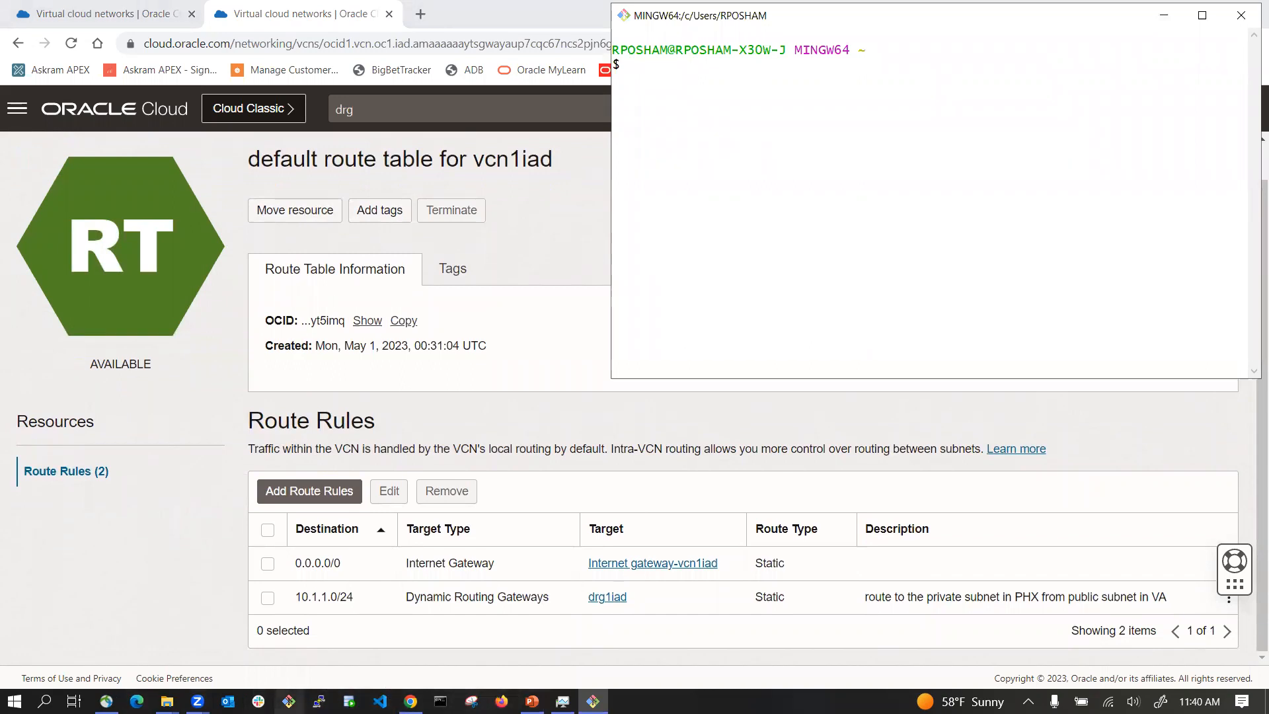
left_click(167, 700)
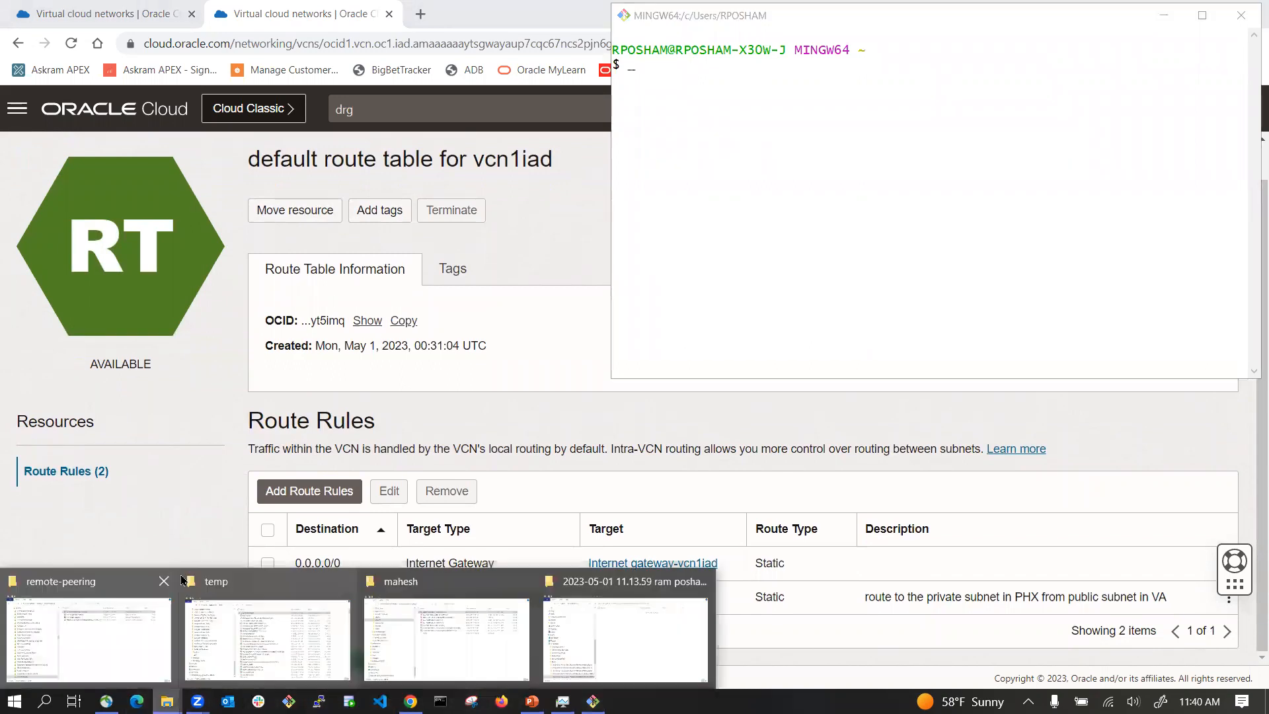
left_click(153, 600)
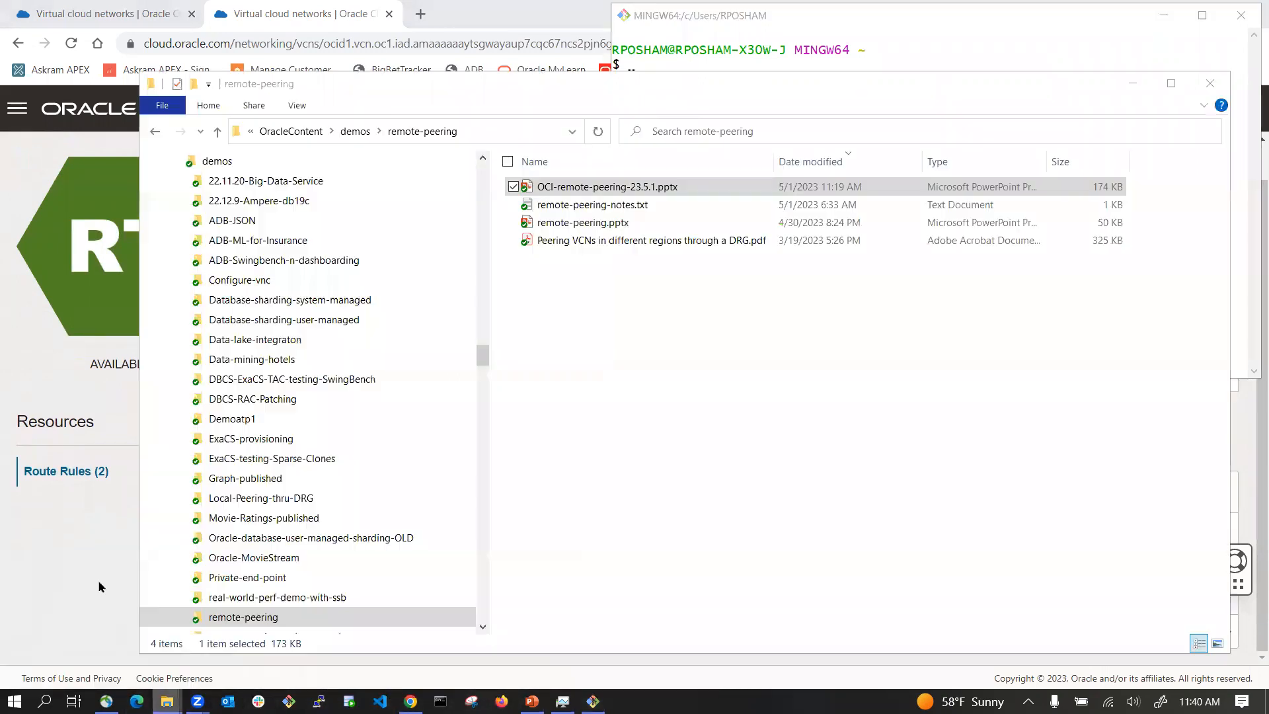
double_click(599, 206)
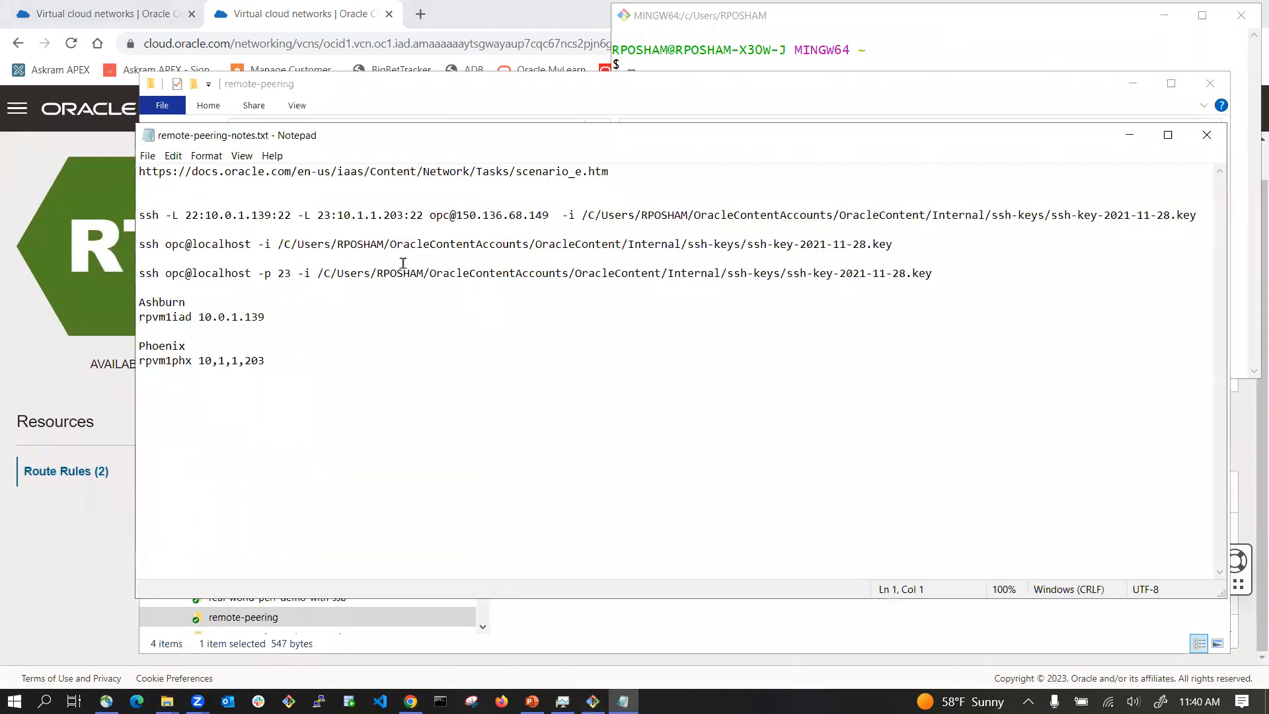
Step: Examine the SSH tunnel command's port-forwarding entries in the notes against the peering diagram
left_click_drag(135, 215, 1183, 211)
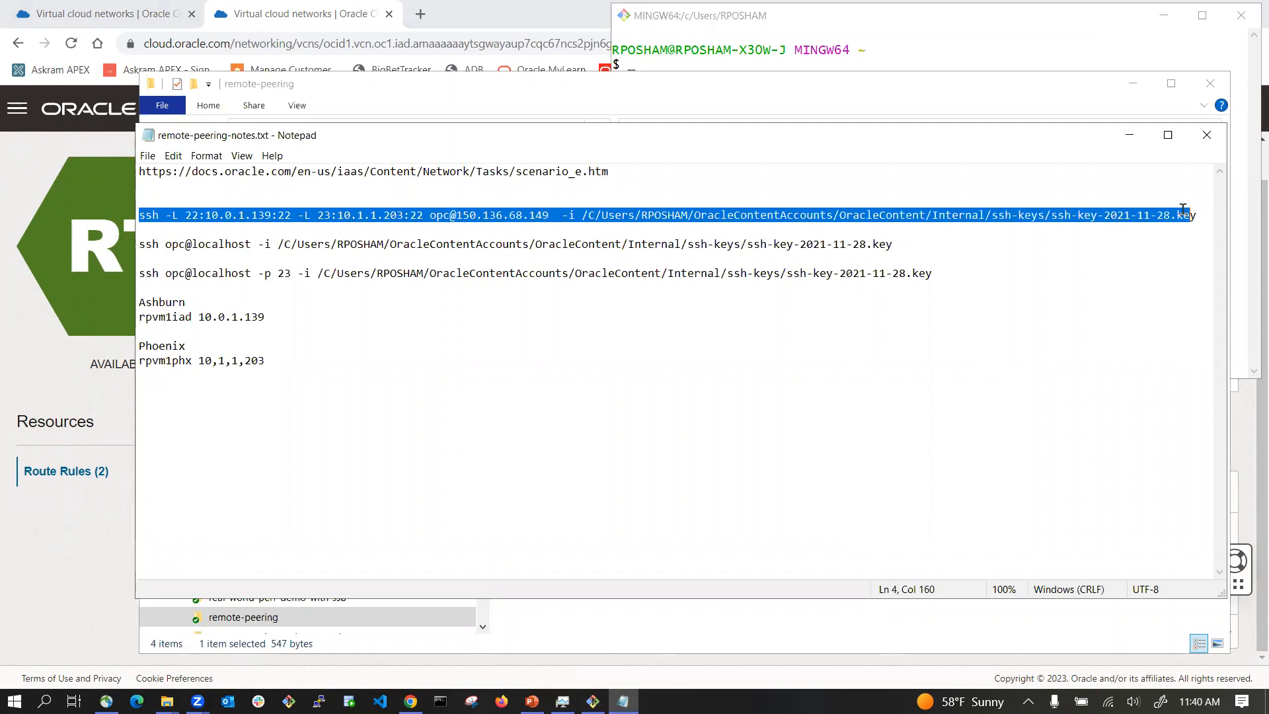
left_click(546, 392)
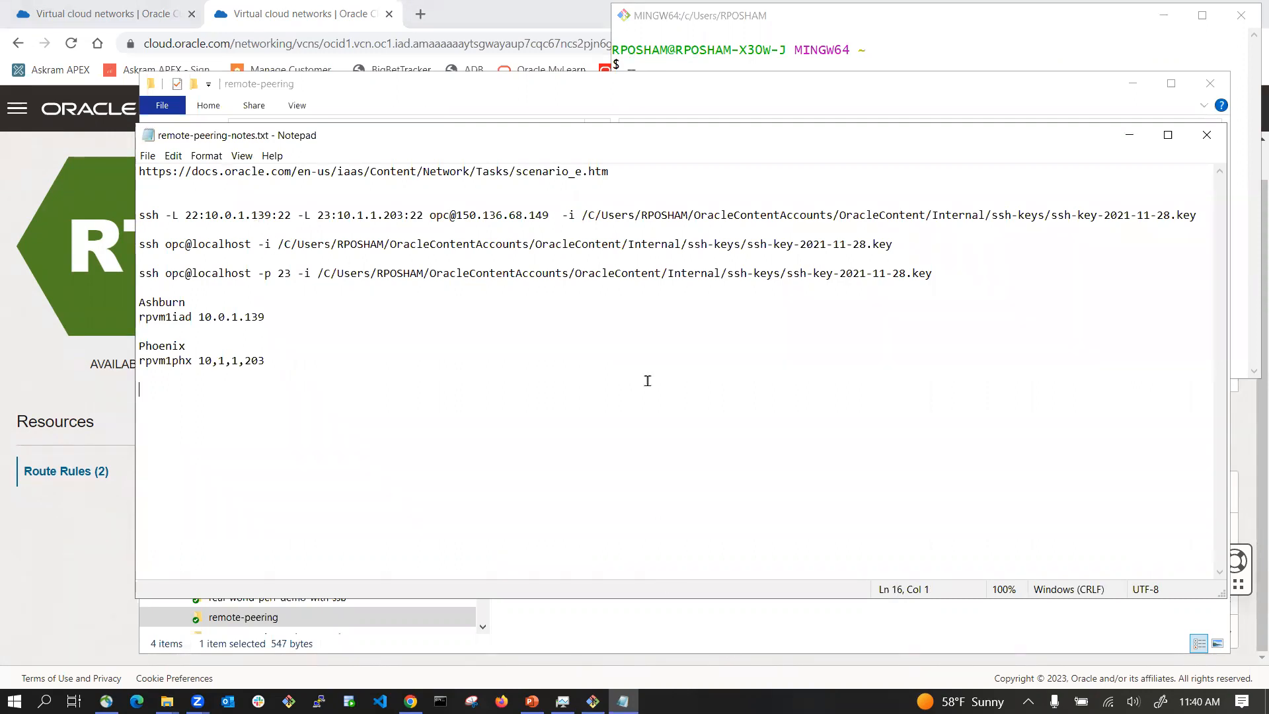
double_click(230, 215)
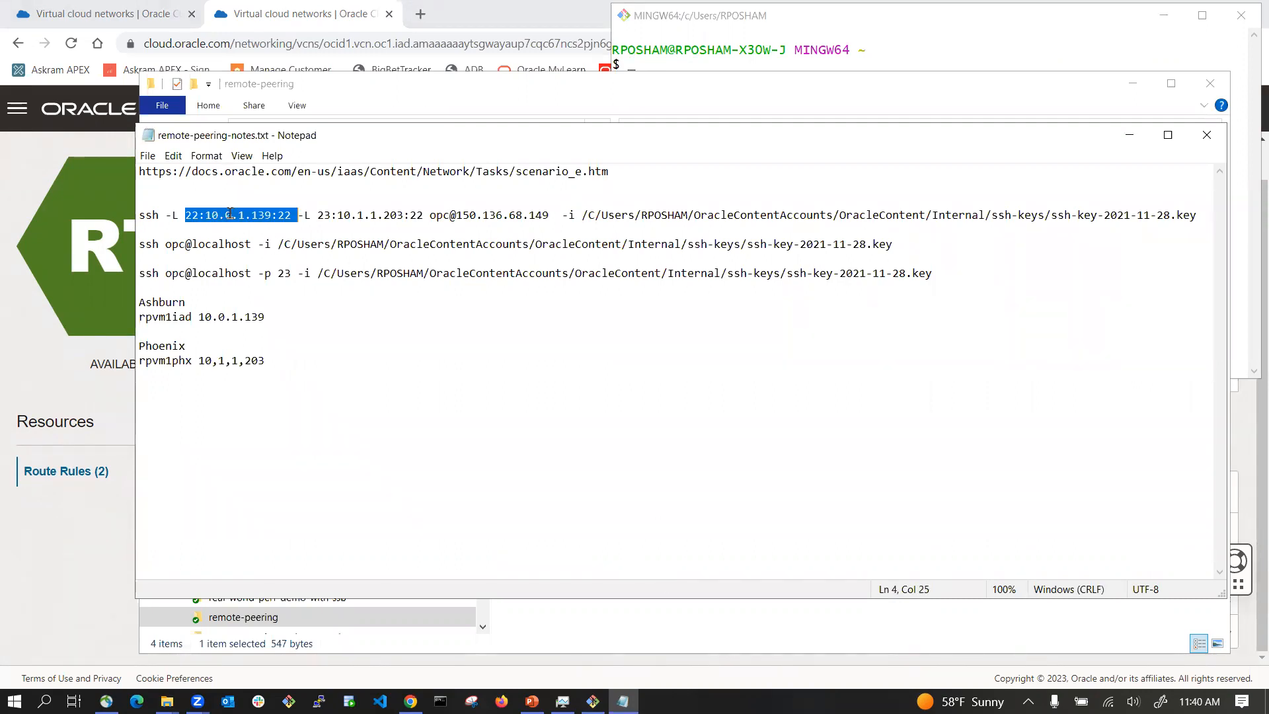
double_click(369, 216)
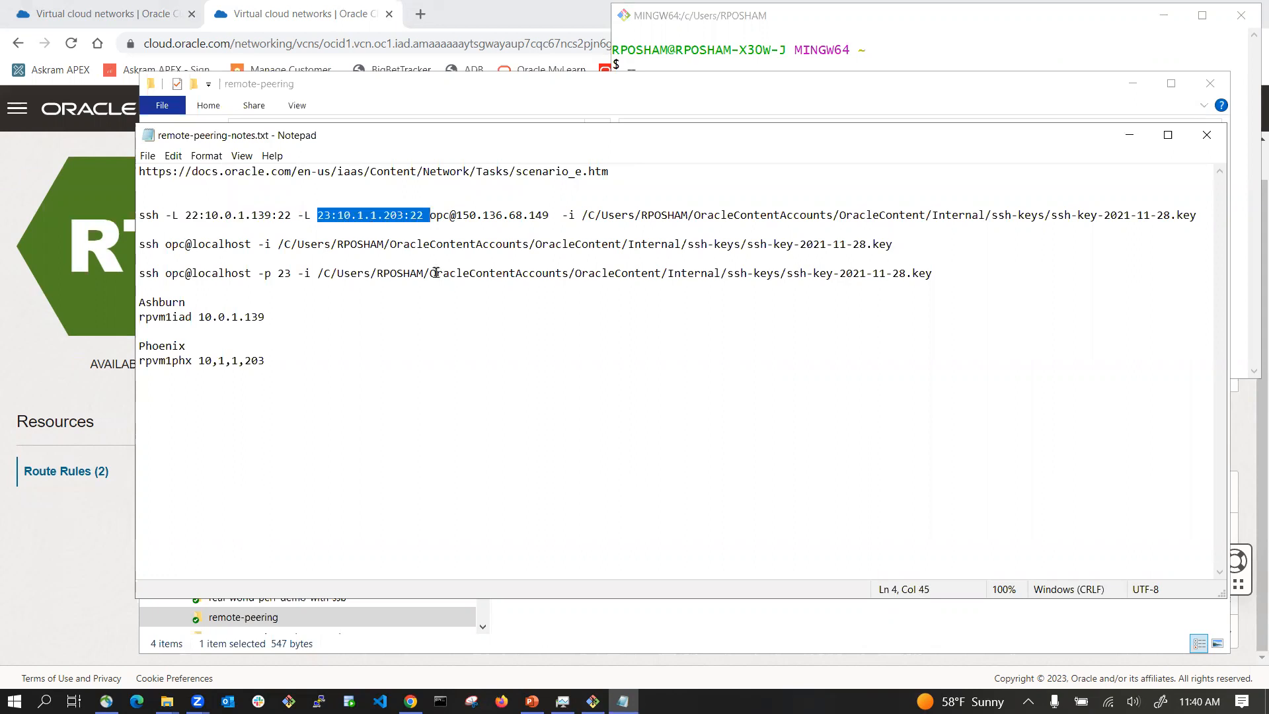
left_click(401, 227)
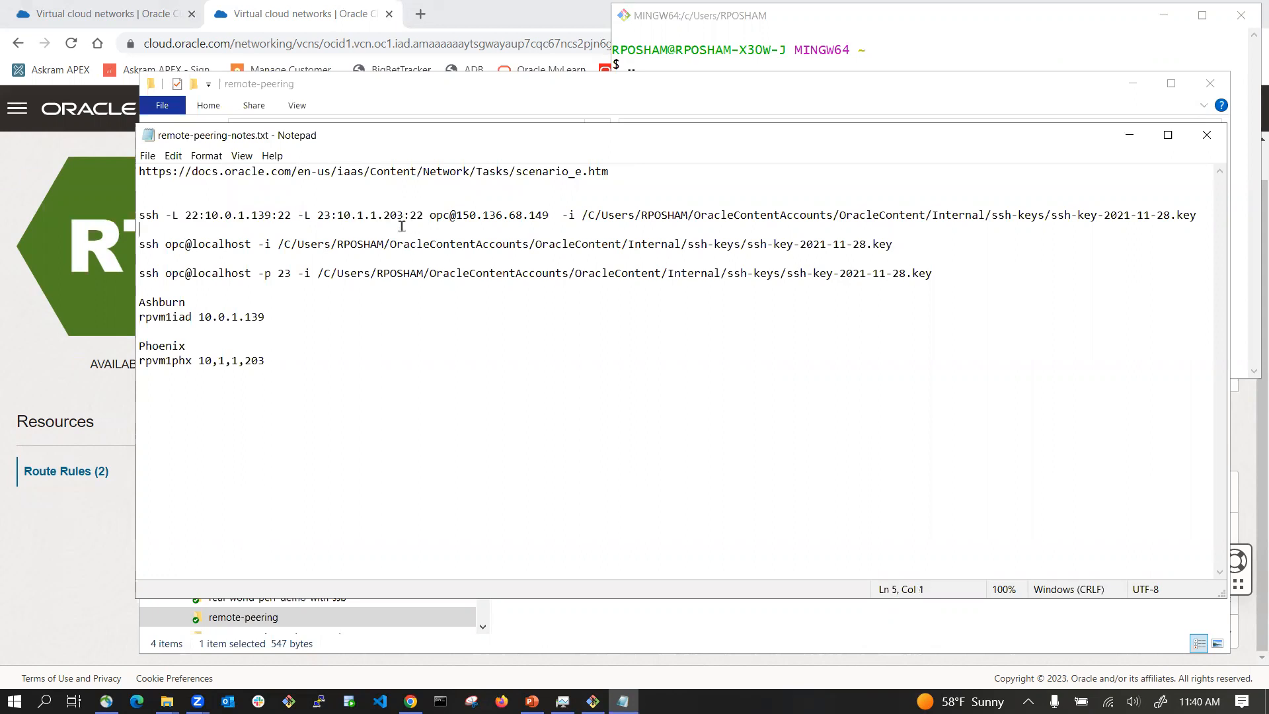
double_click(378, 217)
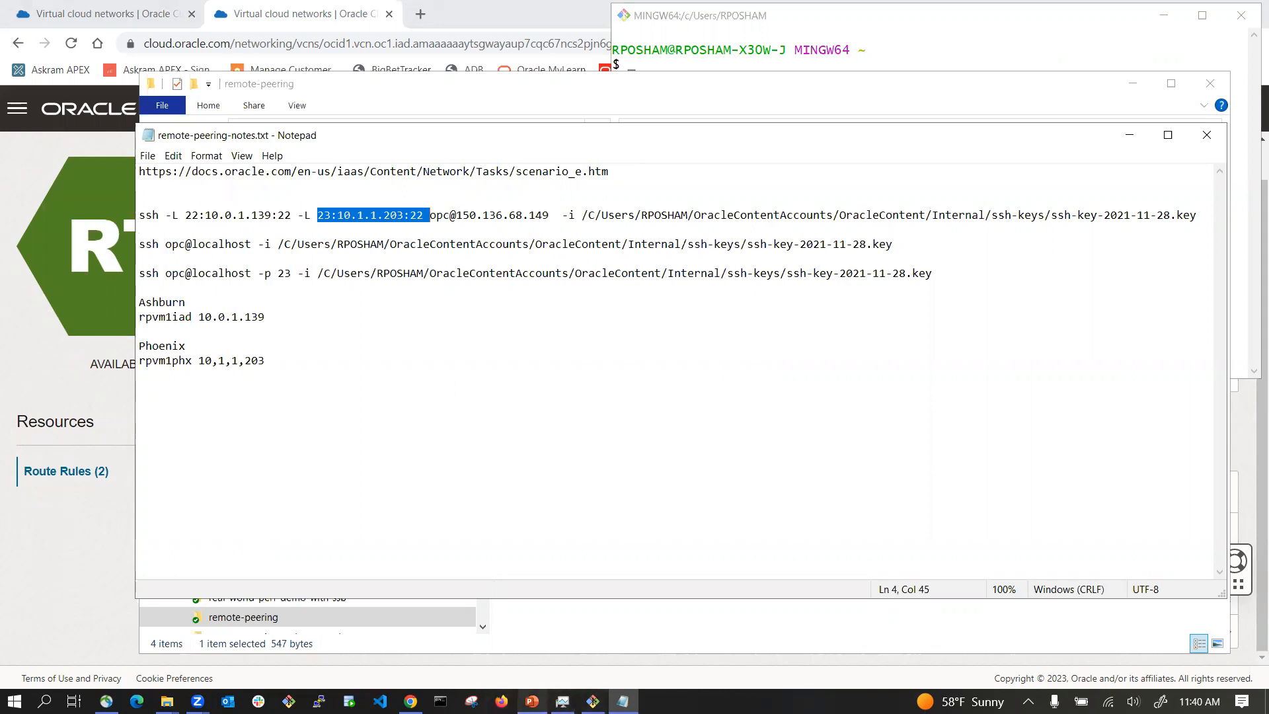
left_click(532, 702)
double_click(261, 215)
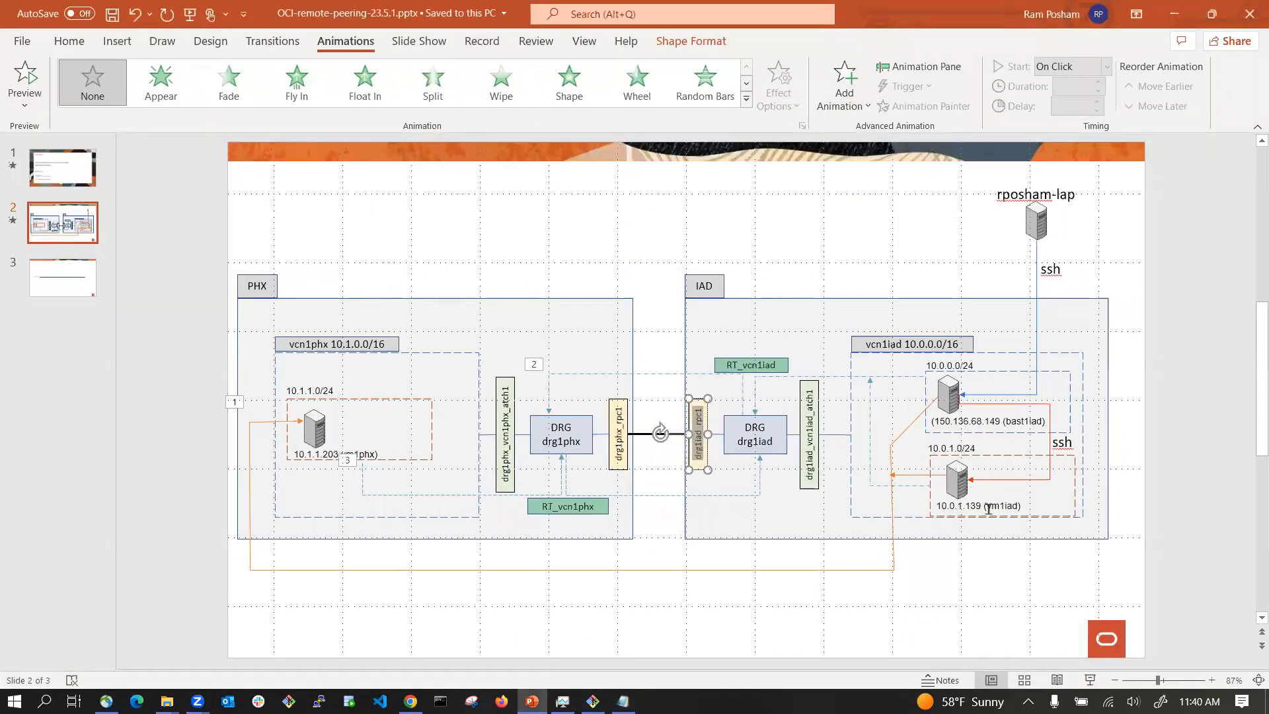
key("alt+Tab")
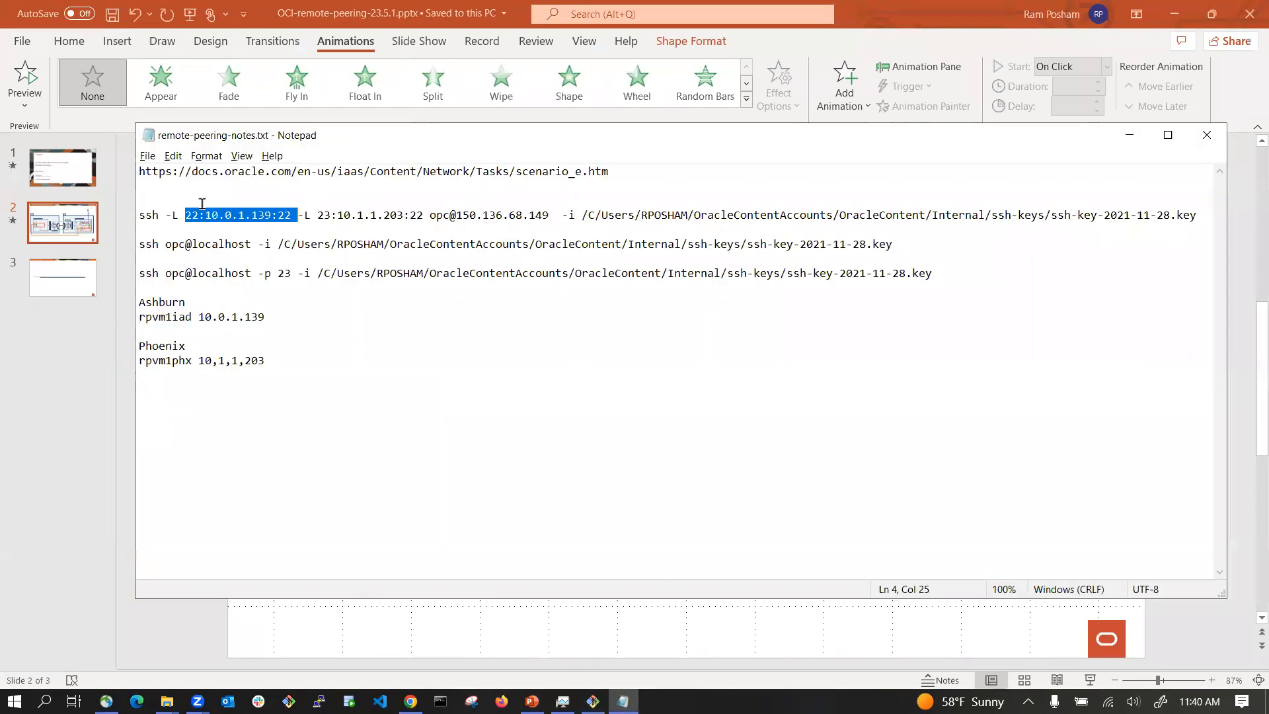
Step: Select and copy the whole SSH tunnel command that forwards ports 22 and 23 through the bastion at 150.136.68.149
left_click(187, 215)
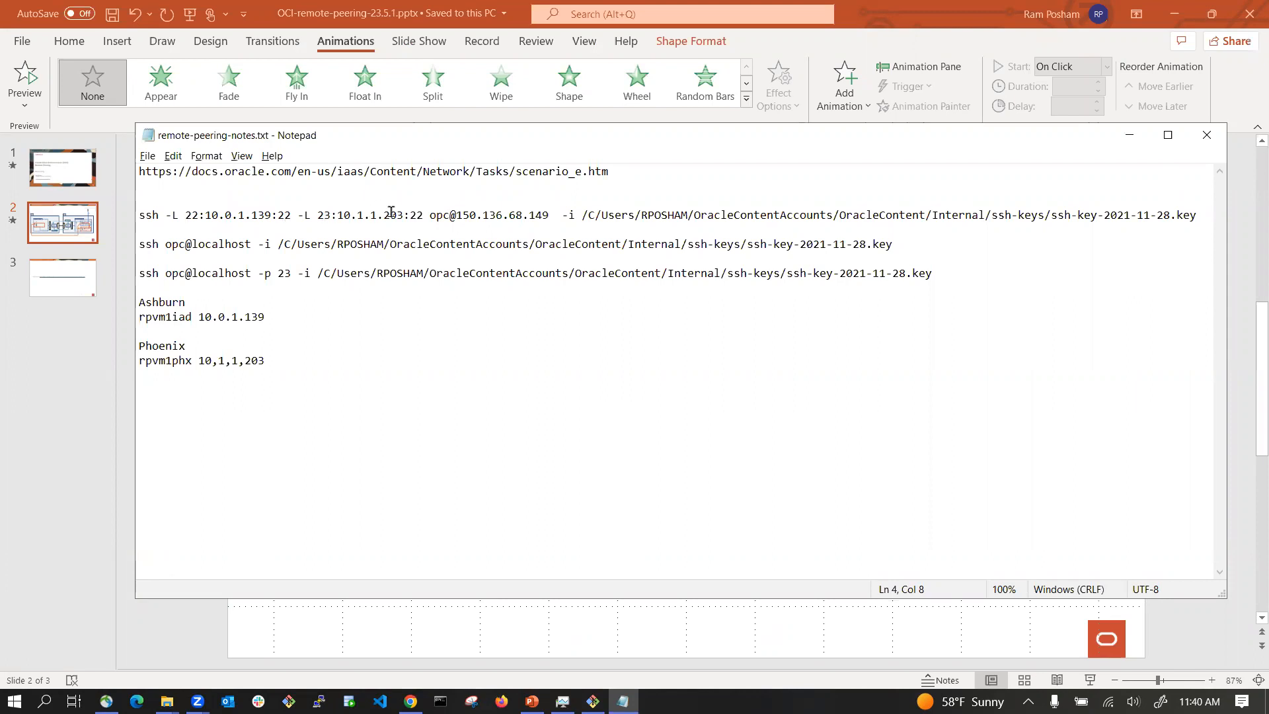
double_click(324, 215)
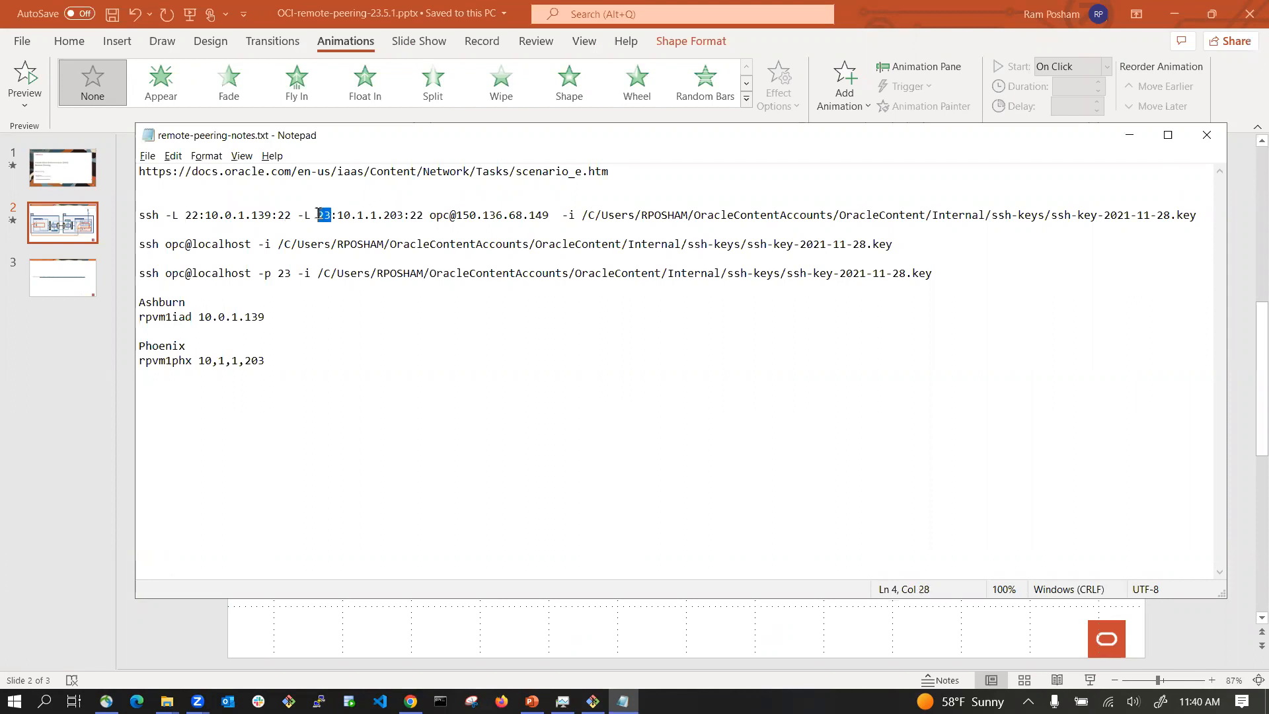
left_click(411, 215)
left_click(137, 215)
left_click(1199, 210, "shift")
key("ctrl+c")
key("alt+Tab")
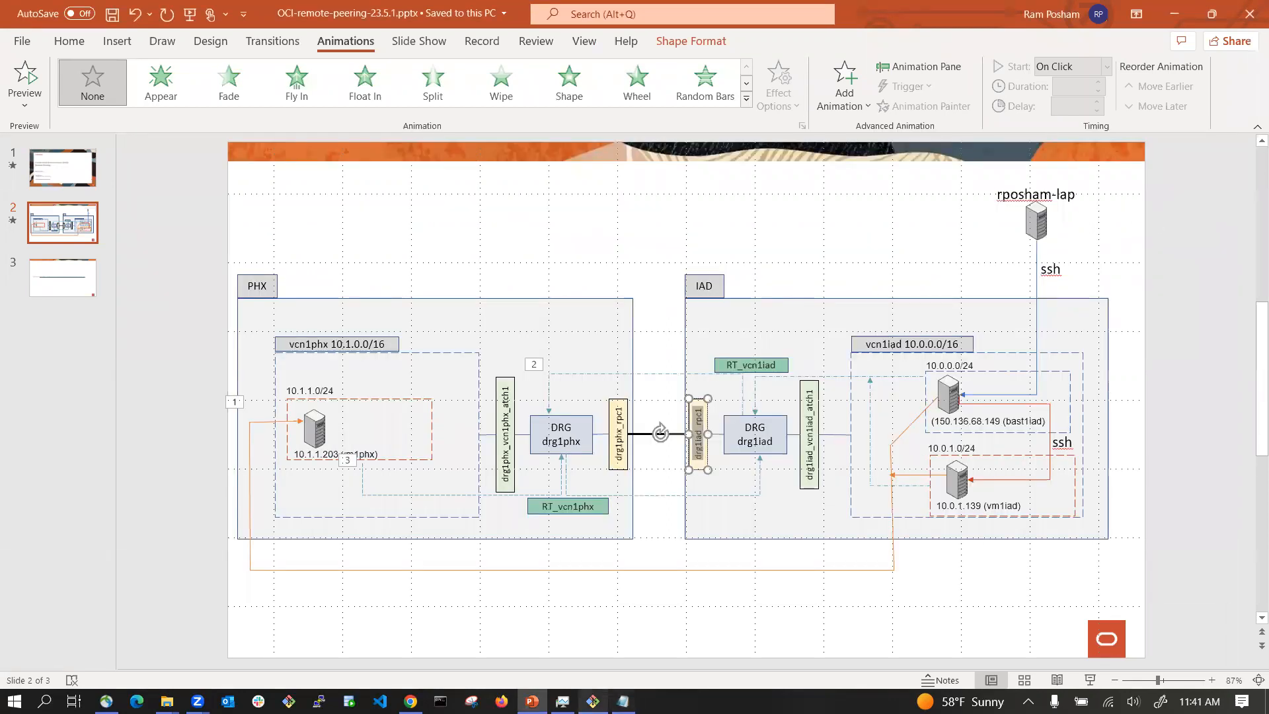
Step: Paste and run the SSH tunnel command in the terminal to log into the Ashburn bastion
left_click(592, 701)
right_click(762, 122)
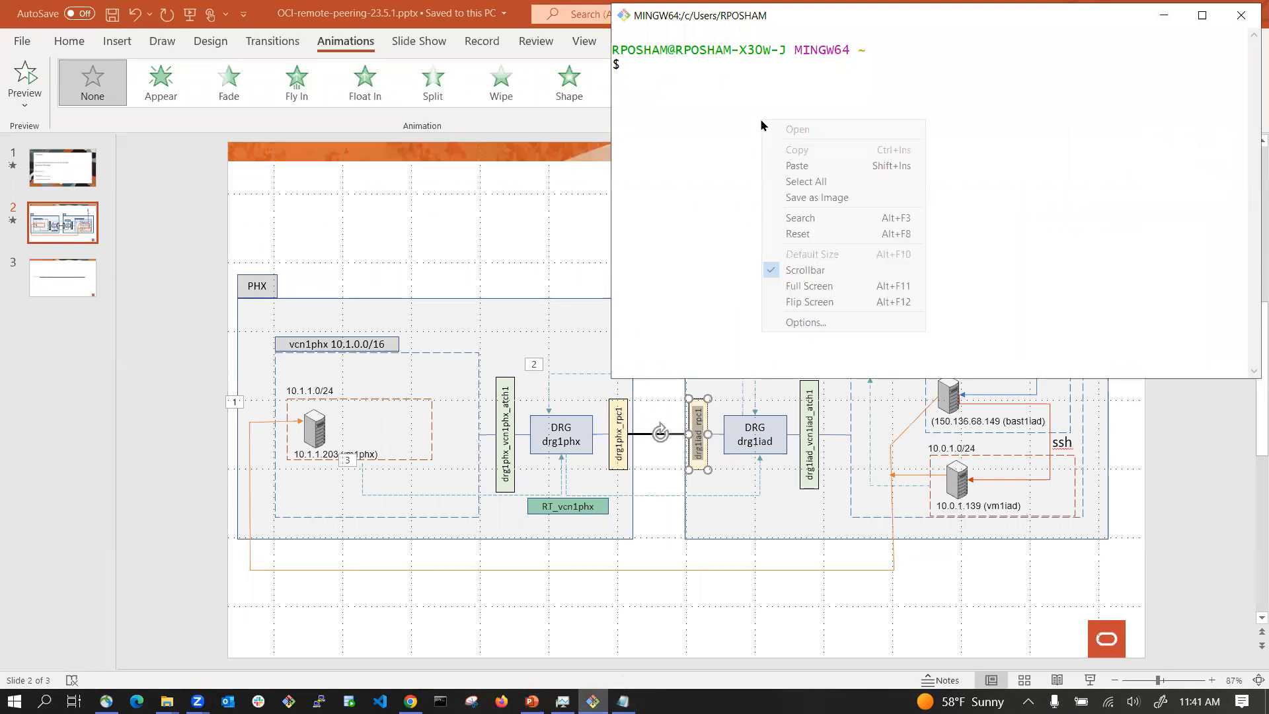
left_click(805, 170)
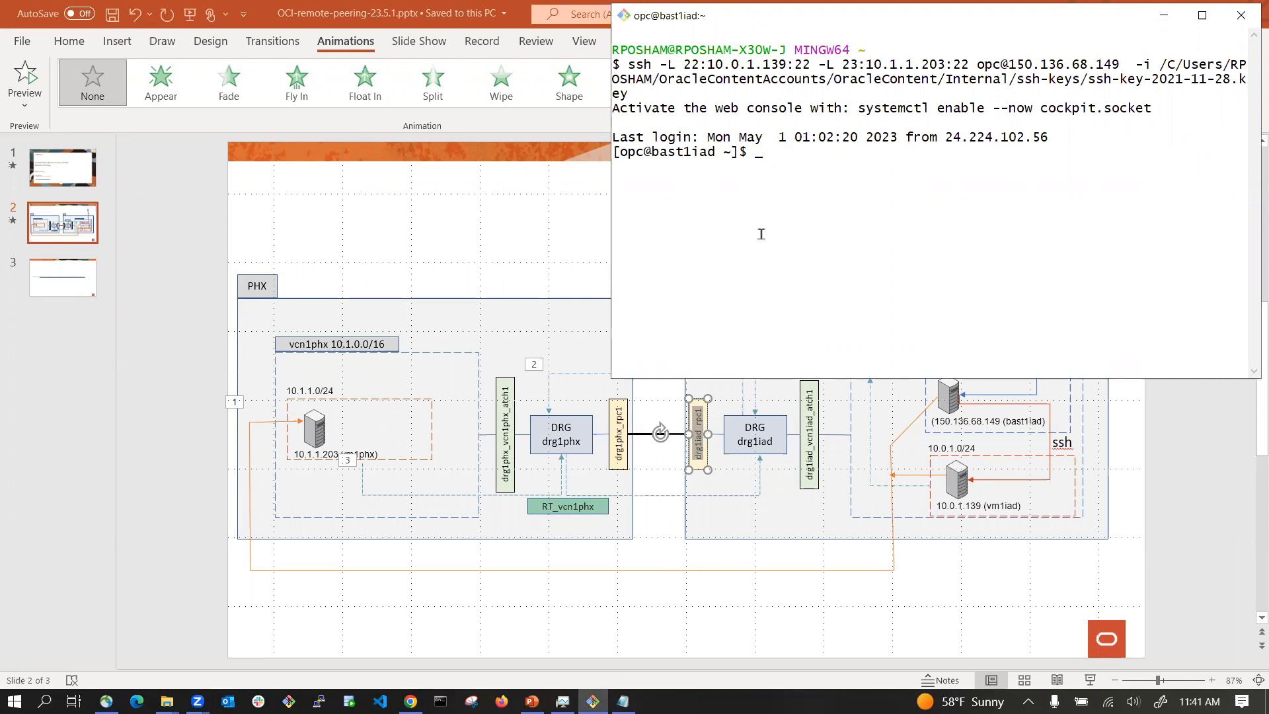
Step: Copy the 'ssh opc@localhost -p 23' command from the notes and run it in the bastion session
mouse_move(623, 700)
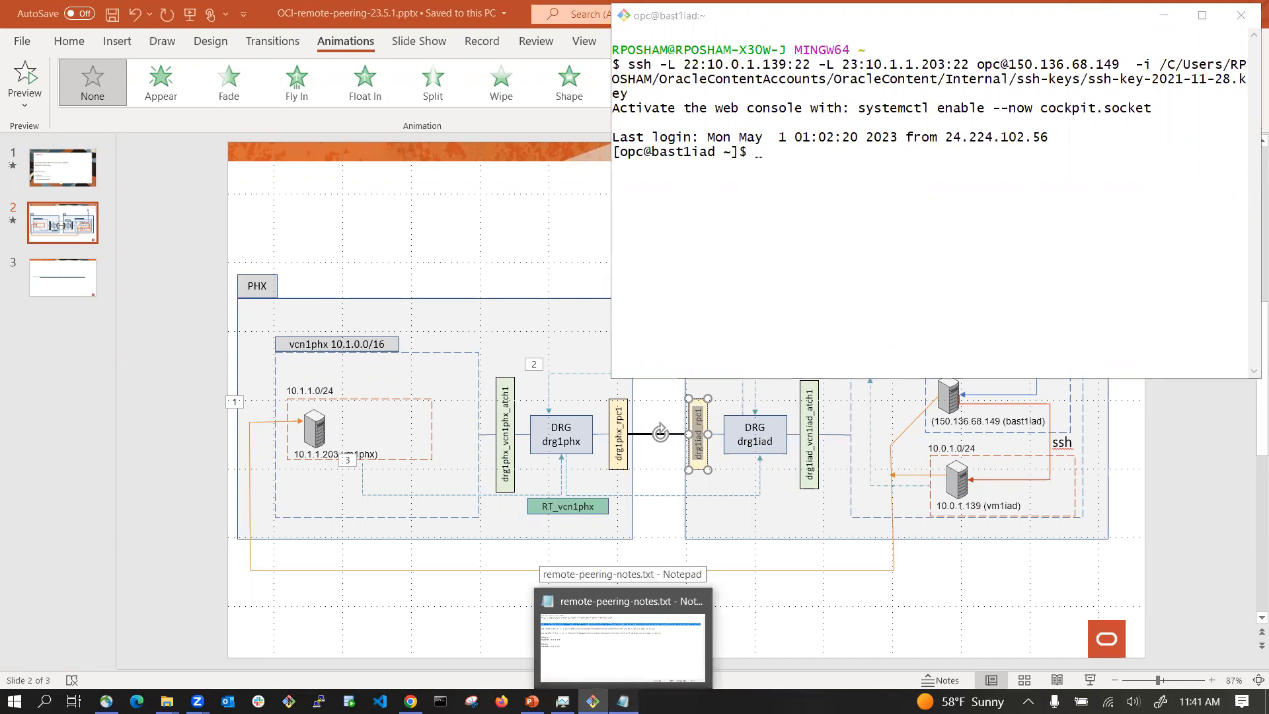
left_click(622, 701)
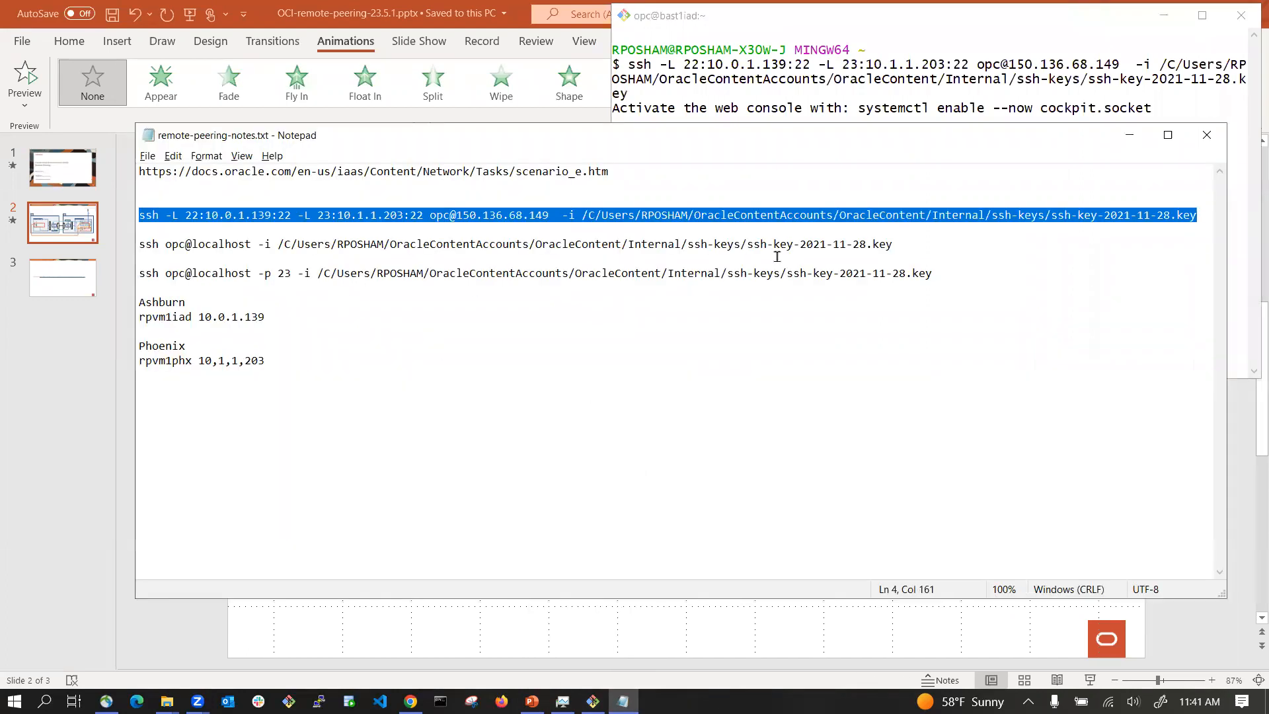
left_click_drag(139, 273, 943, 274)
key("ctrl+c")
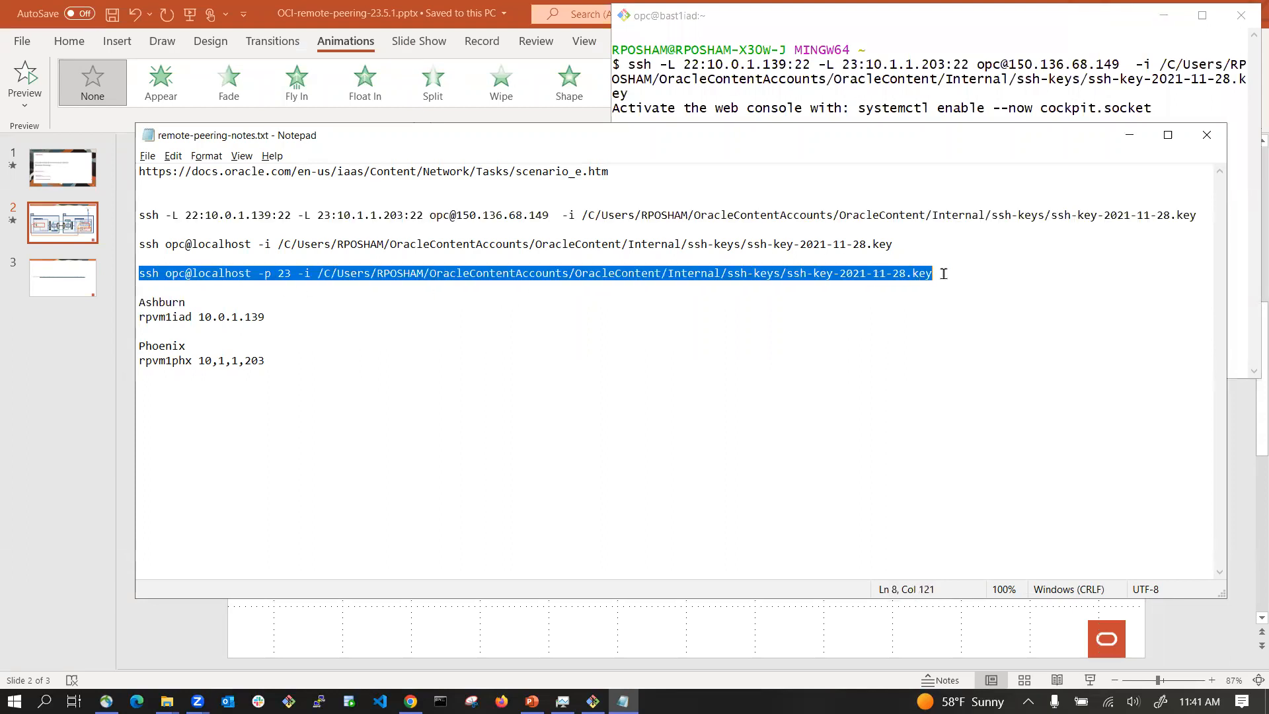
key("alt+Tab")
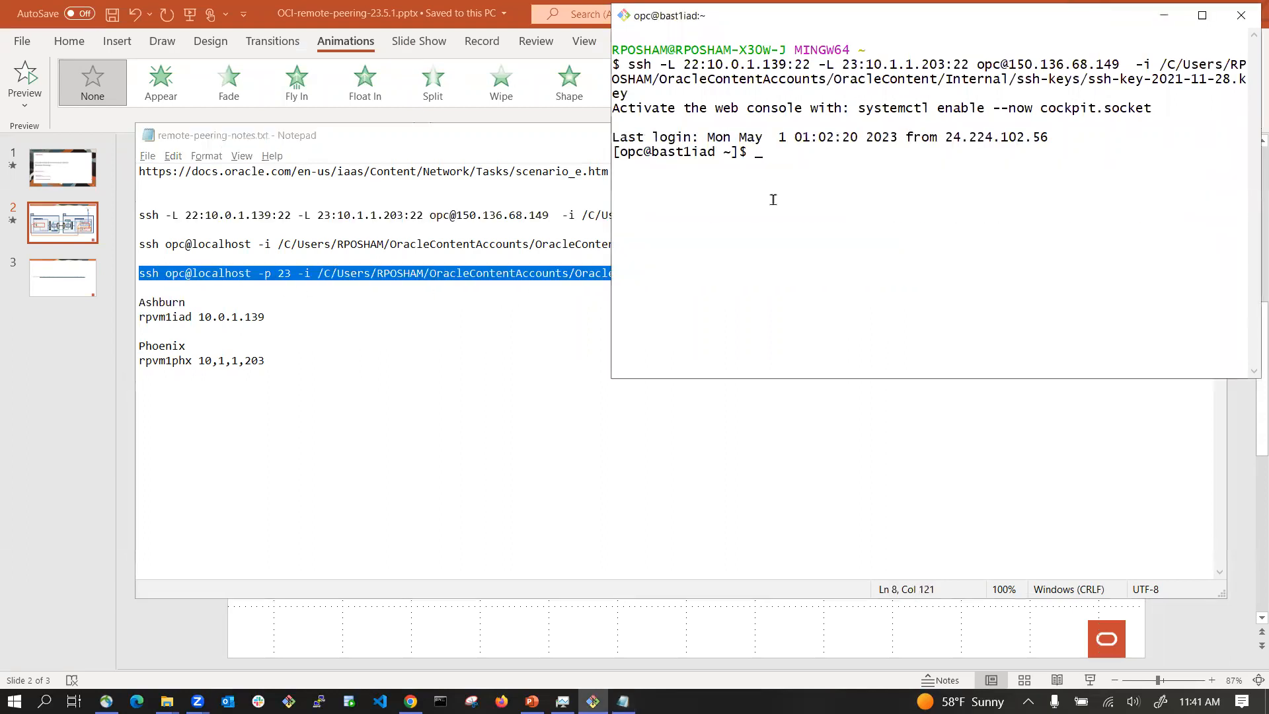
right_click(769, 186)
left_click(805, 232)
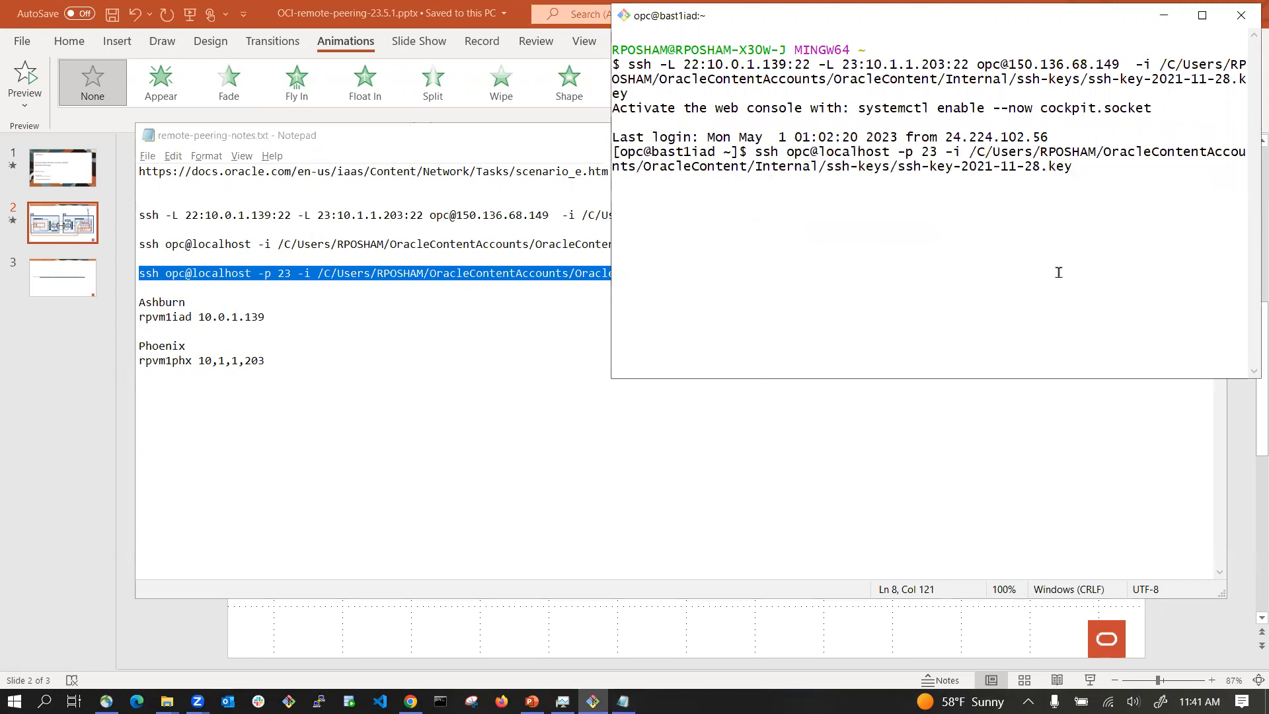
key("Return")
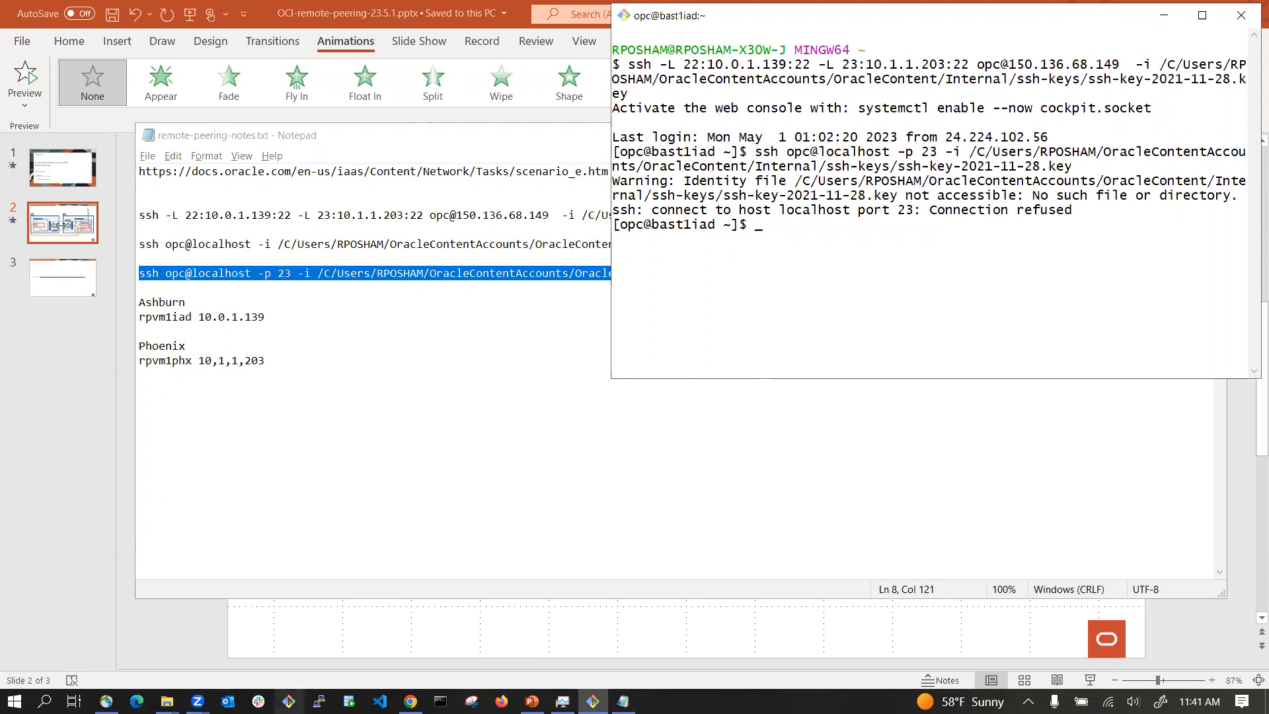
Step: Open a second local Git Bash terminal, position it, and paste and run the 'ssh opc@localhost -p 23' command in it
left_click(289, 701)
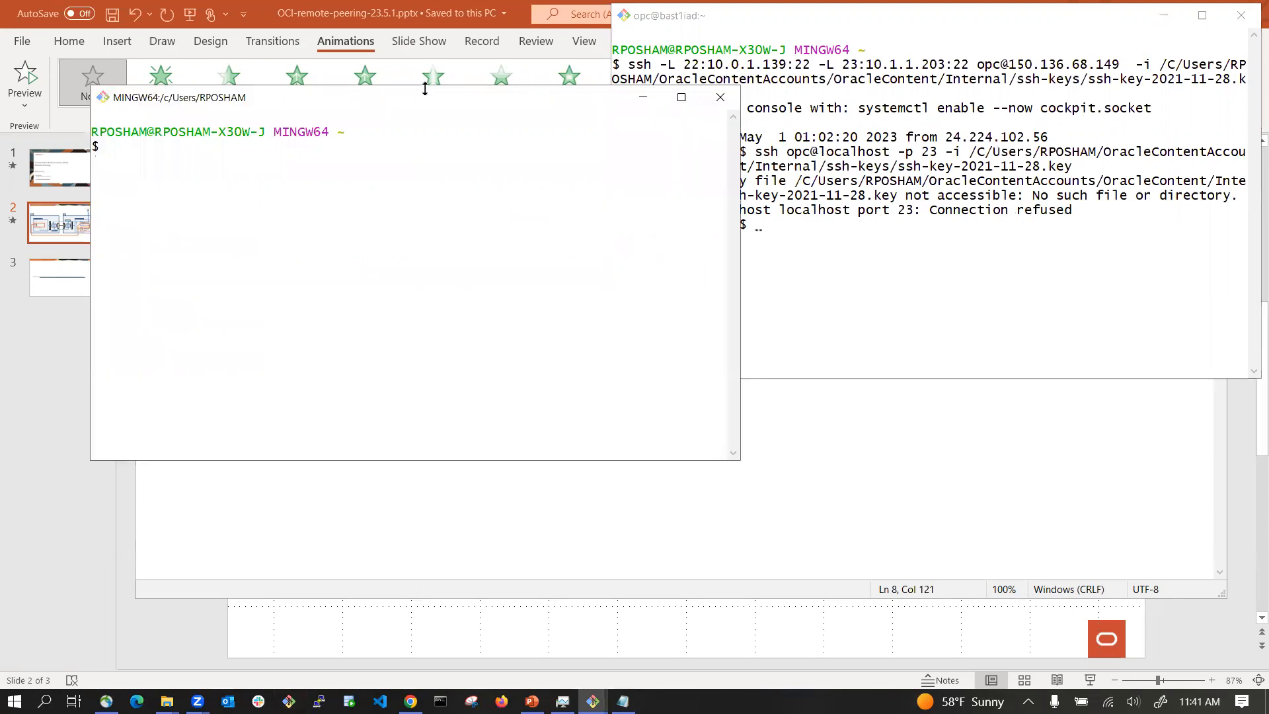
left_click_drag(433, 107, 982, 291)
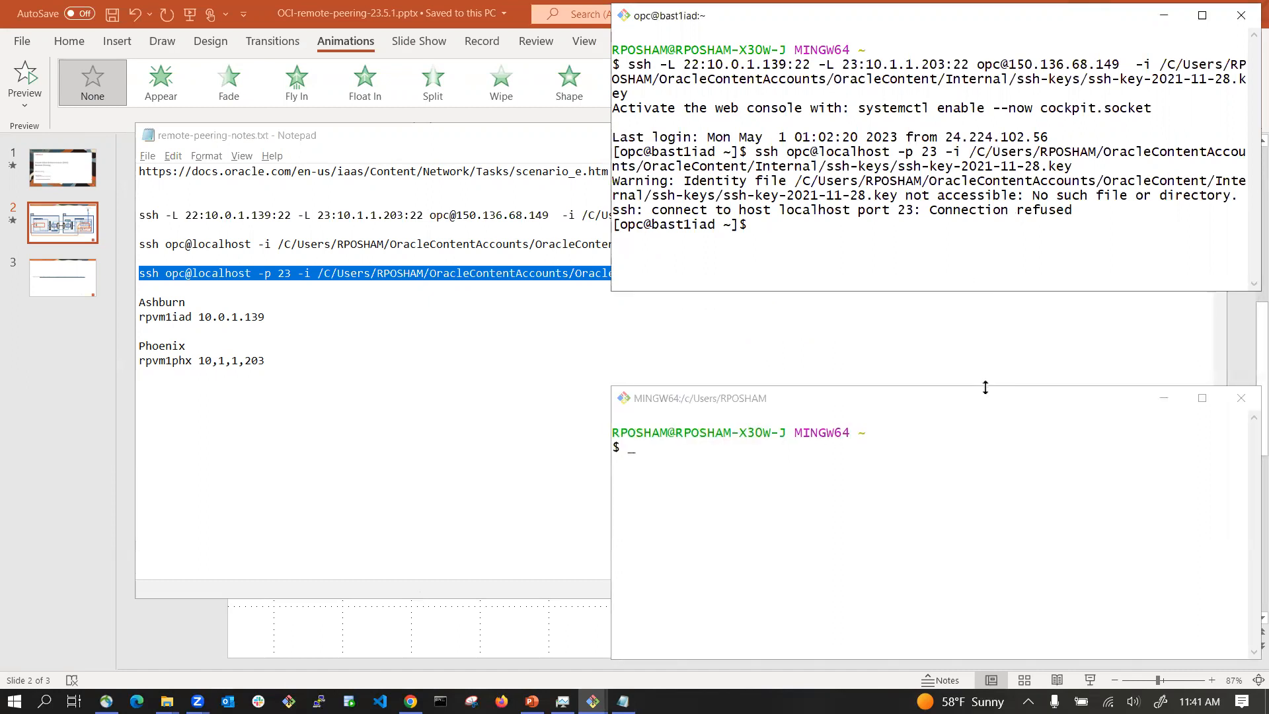
left_click_drag(985, 387, 982, 329)
right_click(906, 402)
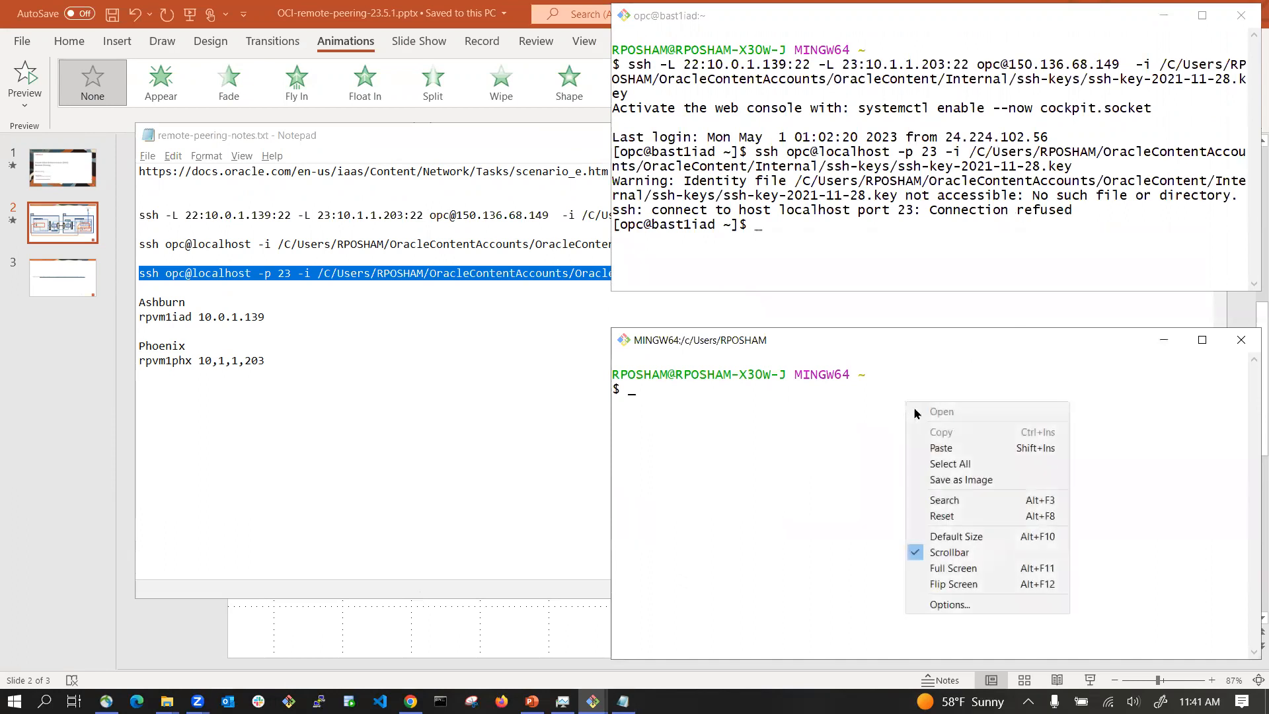
left_click(945, 446)
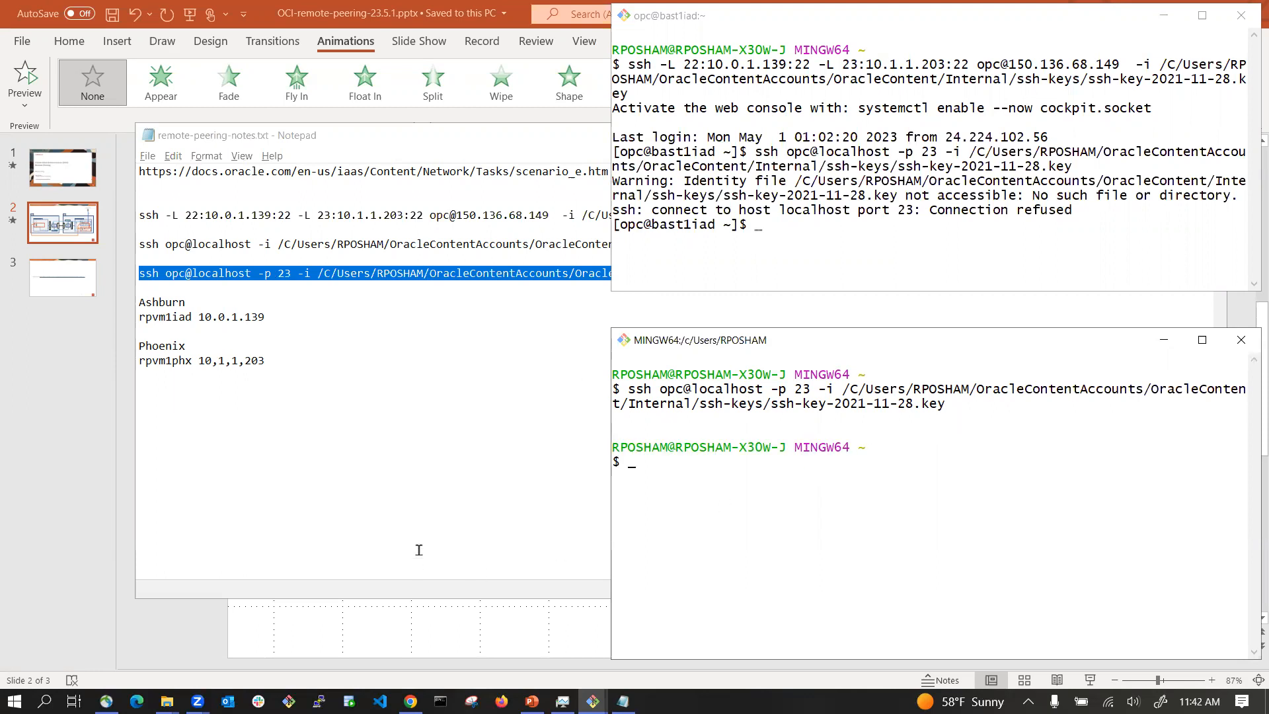
Step: In the Phoenix private subnet-vcn1phx route table, start a Dynamic Routing Gateway route rule with destination CIDR 10.0.0.0/24
left_click(410, 700)
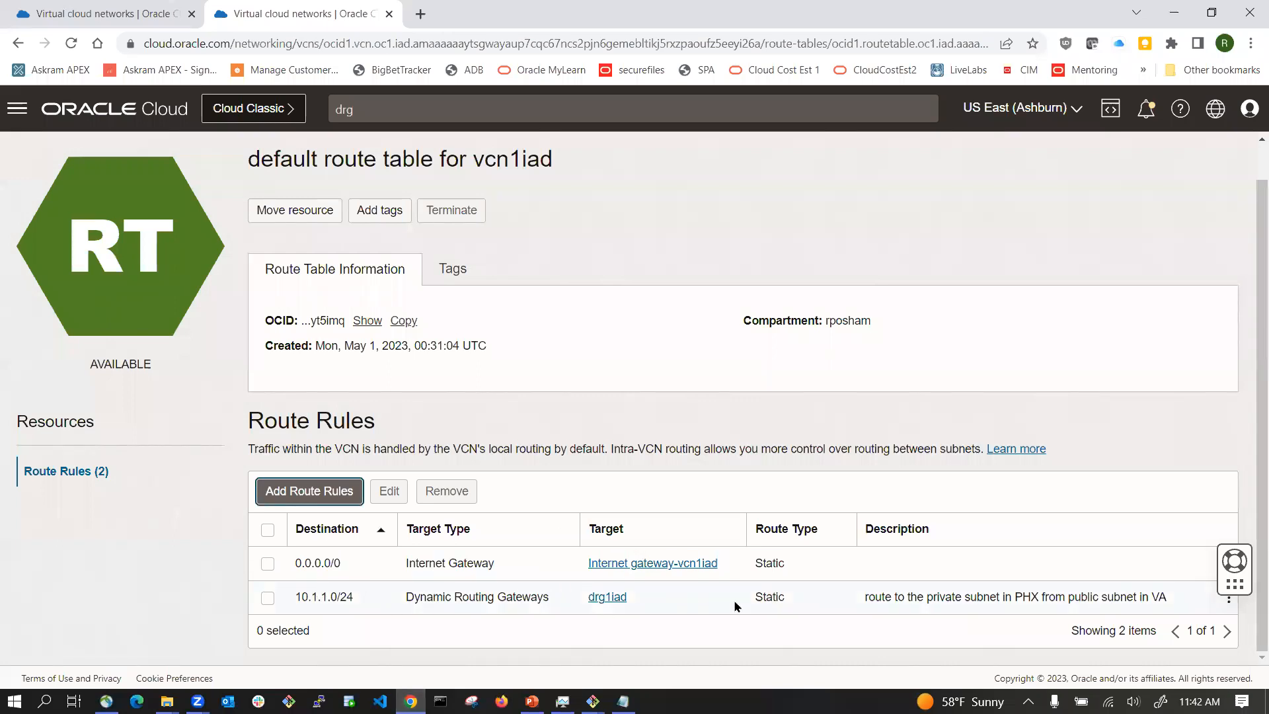
left_click(102, 13)
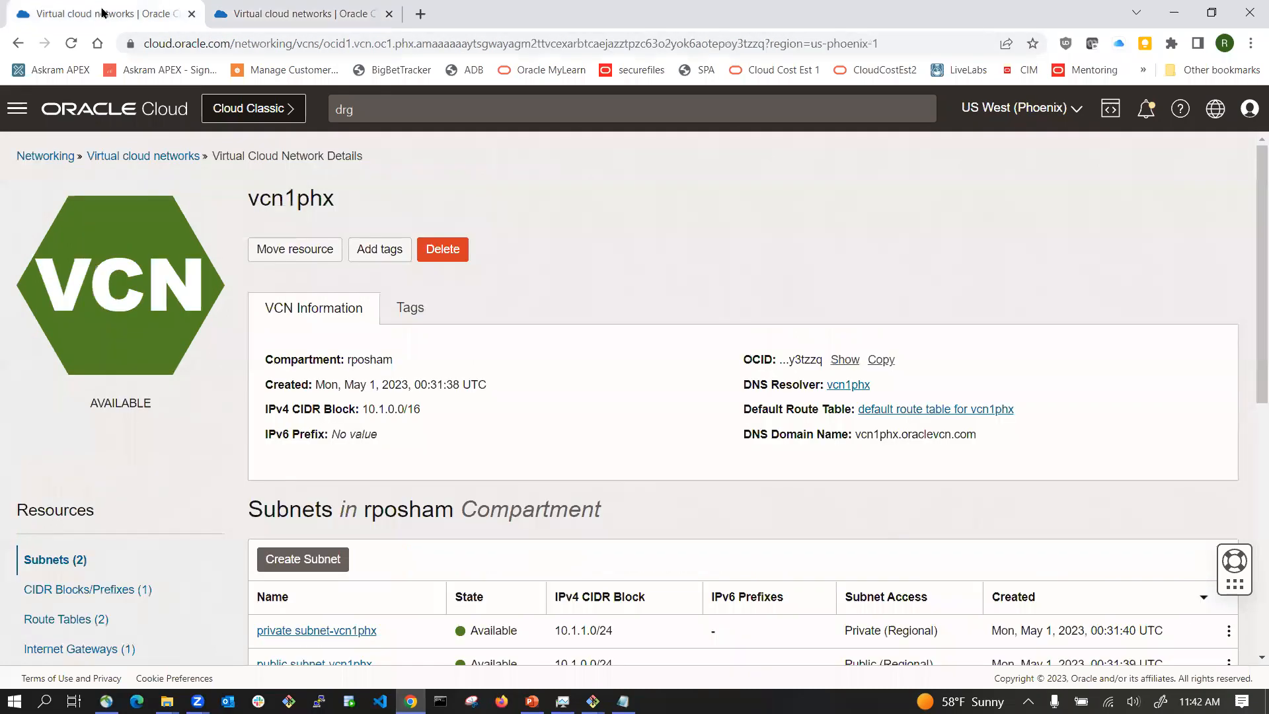
scroll(256, 214, "down", 3)
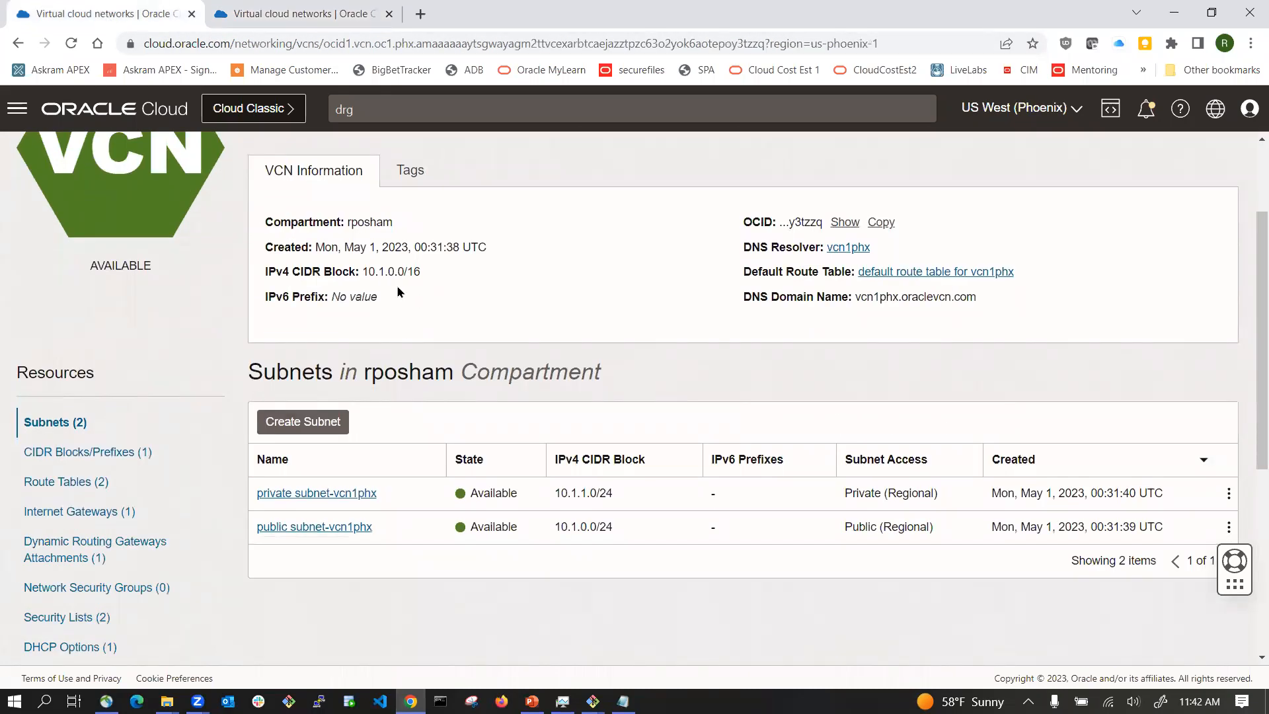
scroll(396, 284, "up", 2)
left_click(174, 156)
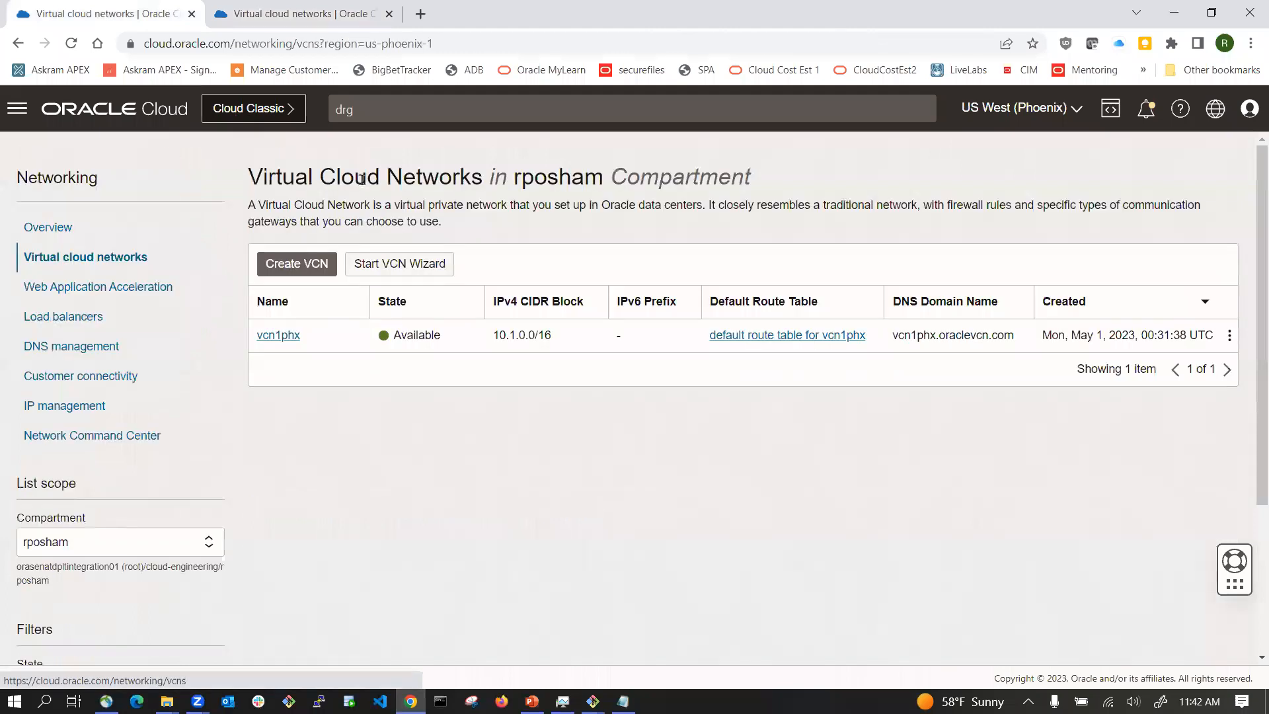
left_click(276, 335)
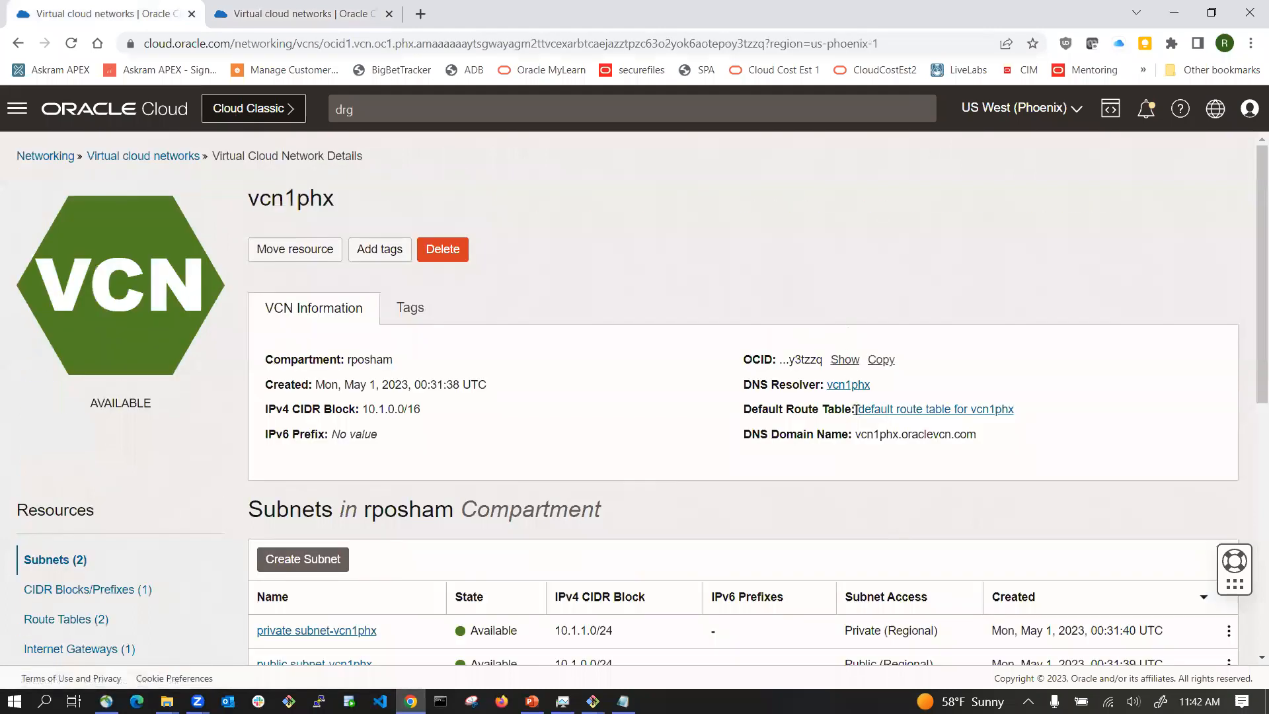
scroll(852, 423, "down", 4)
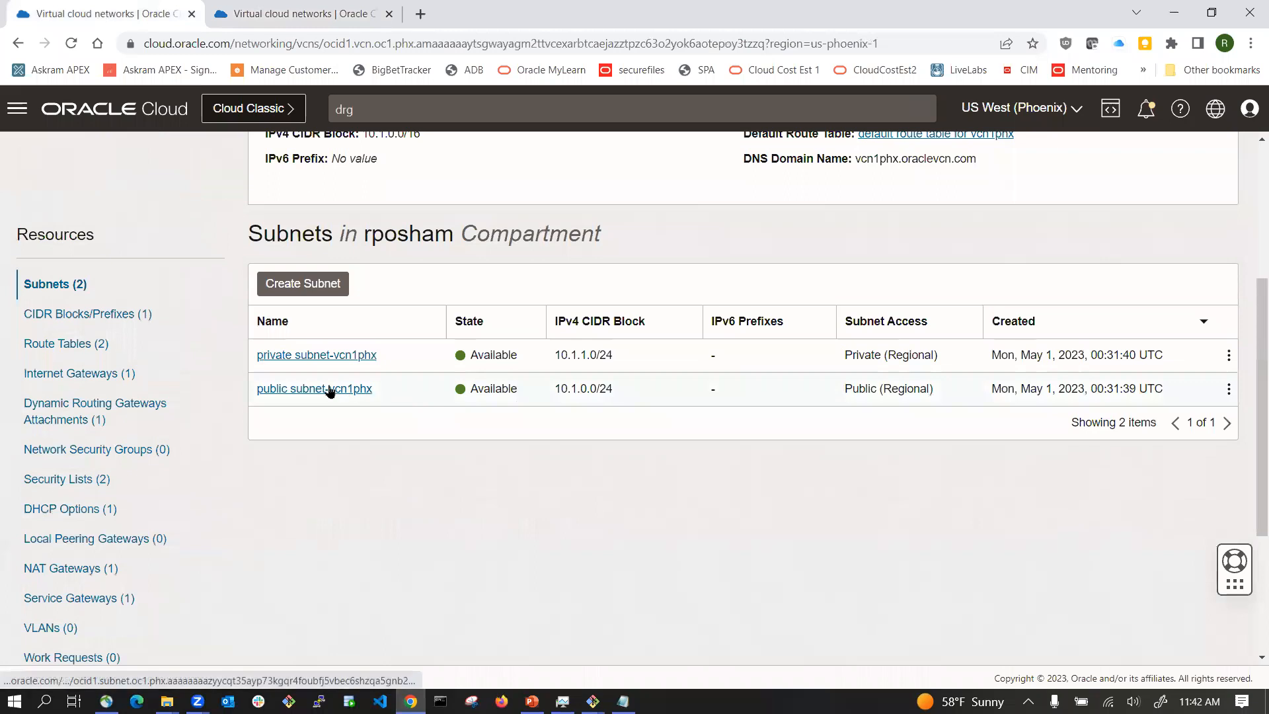
left_click(327, 356)
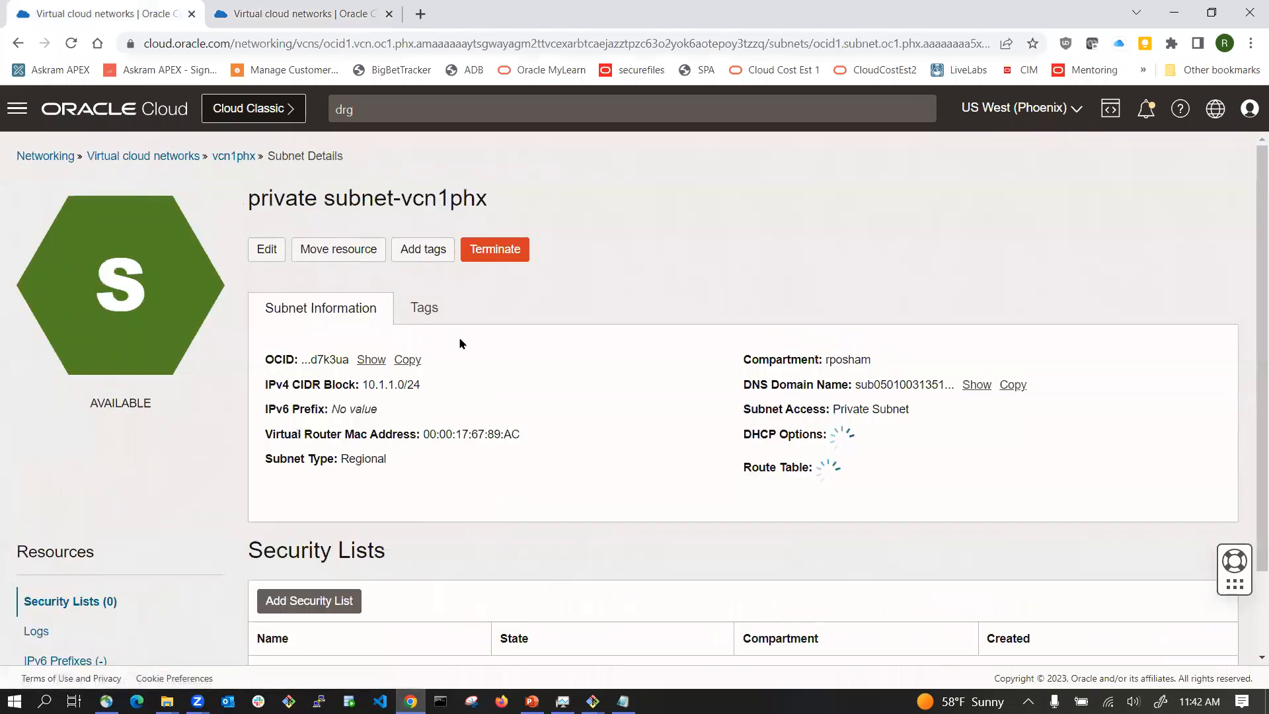
left_click(881, 460)
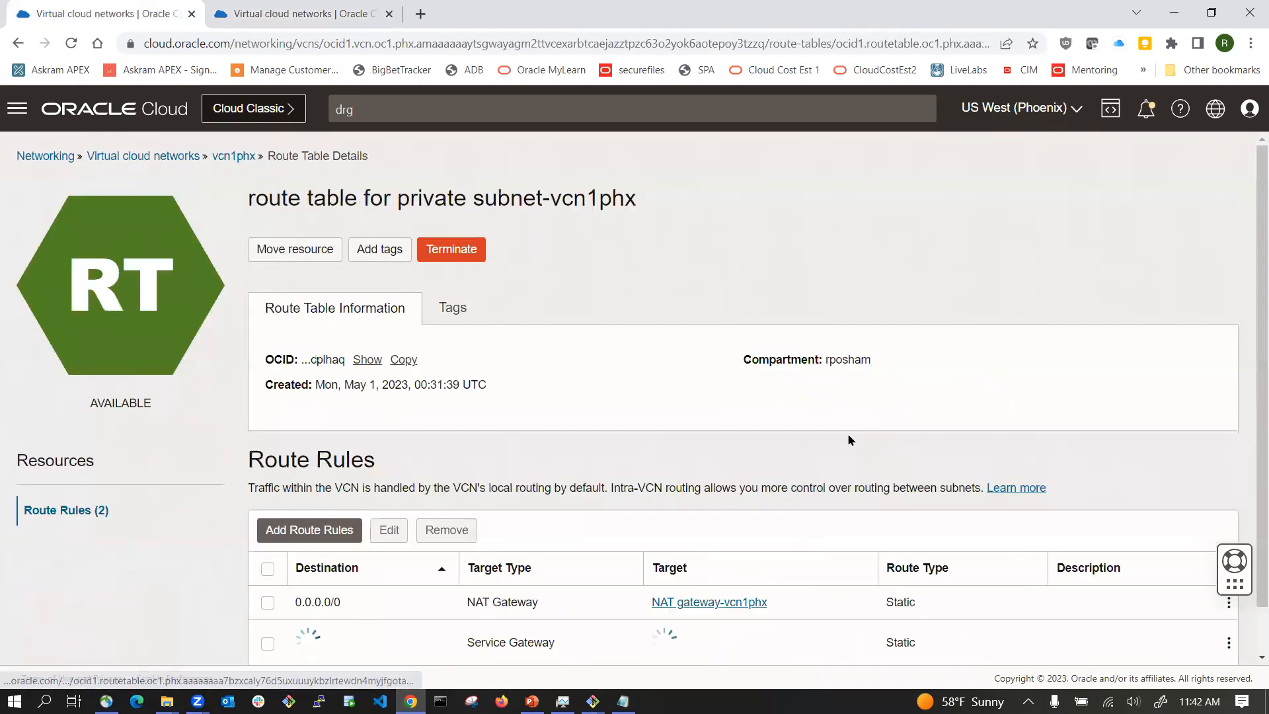
scroll(463, 463, "down", 1)
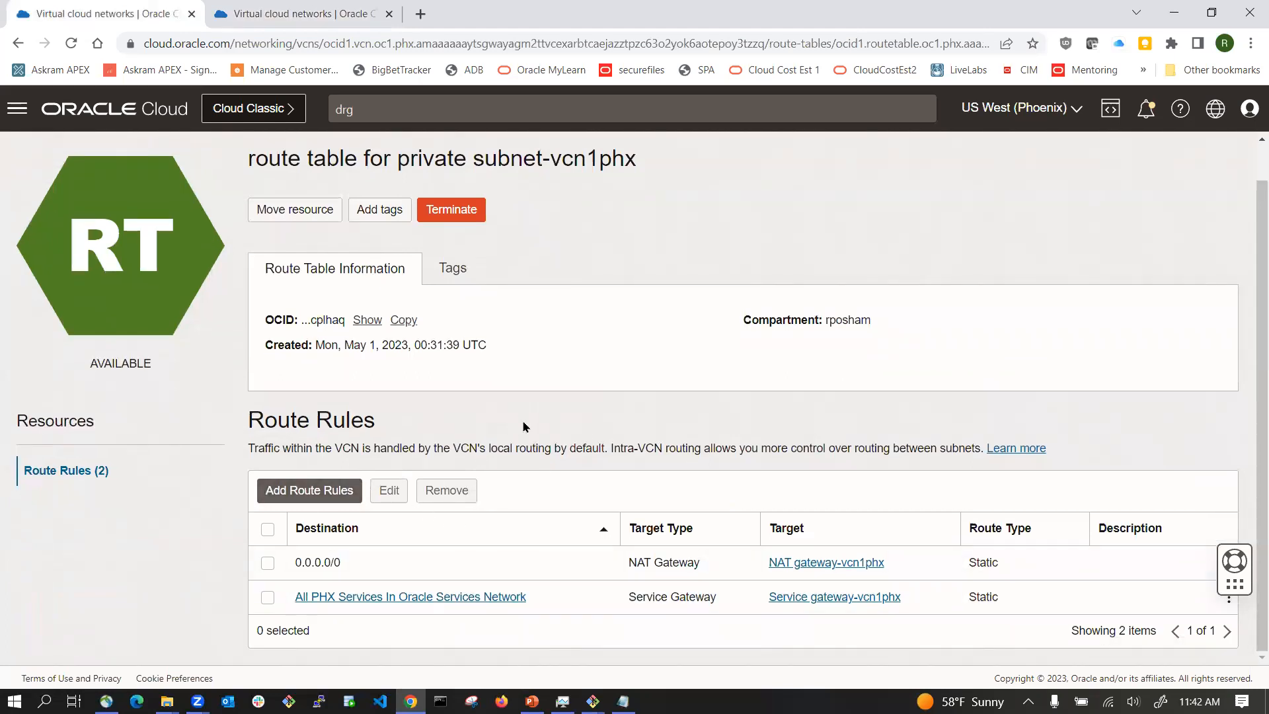
left_click(349, 495)
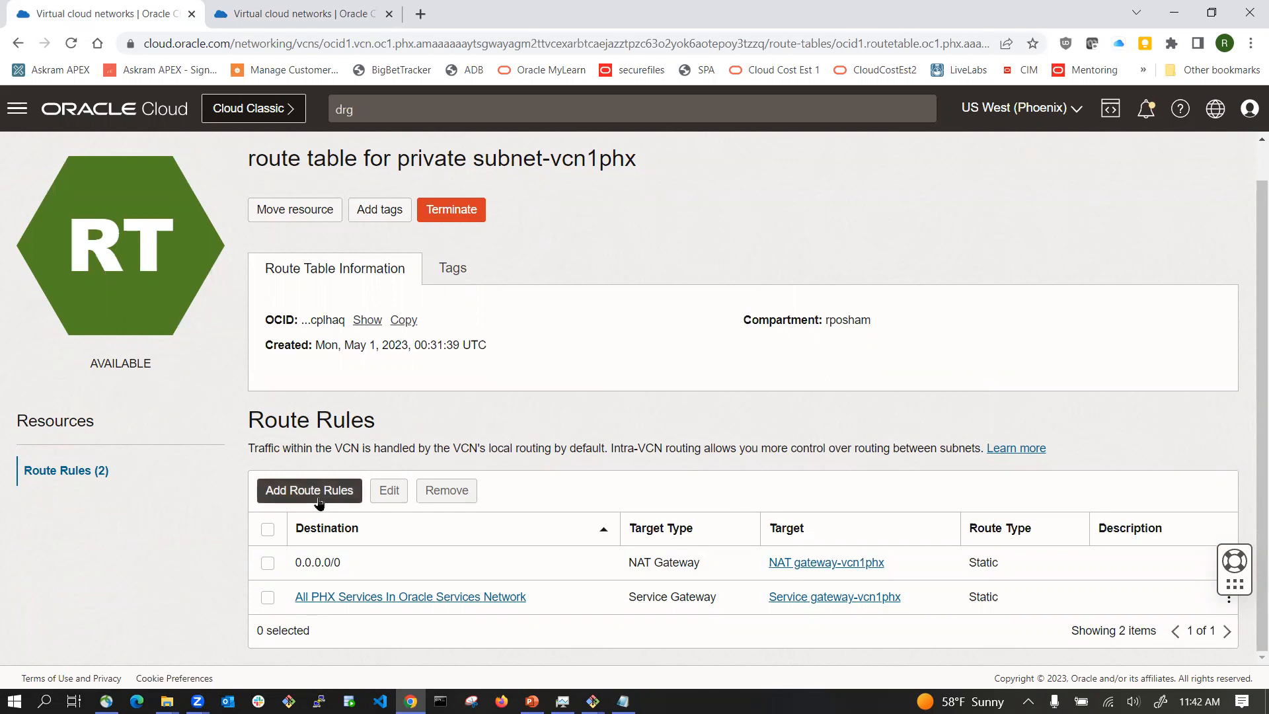
left_click(554, 370)
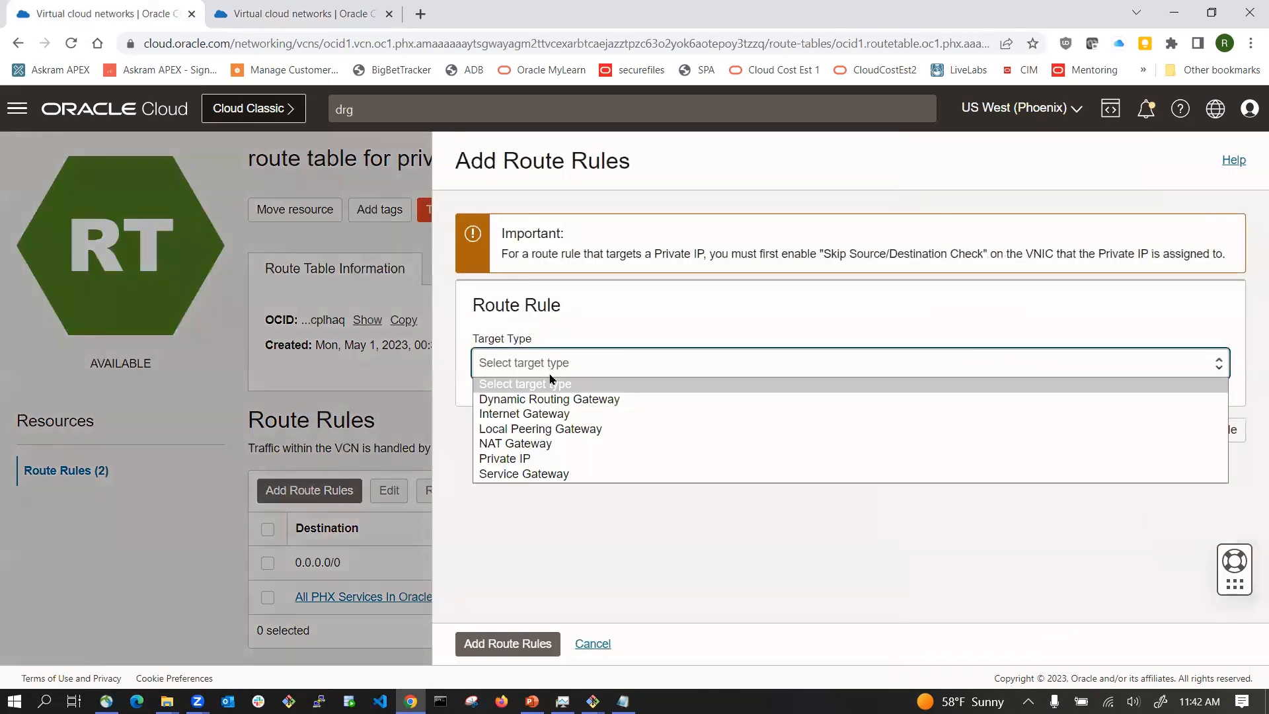
left_click(537, 400)
left_click(540, 490)
type("10.0")
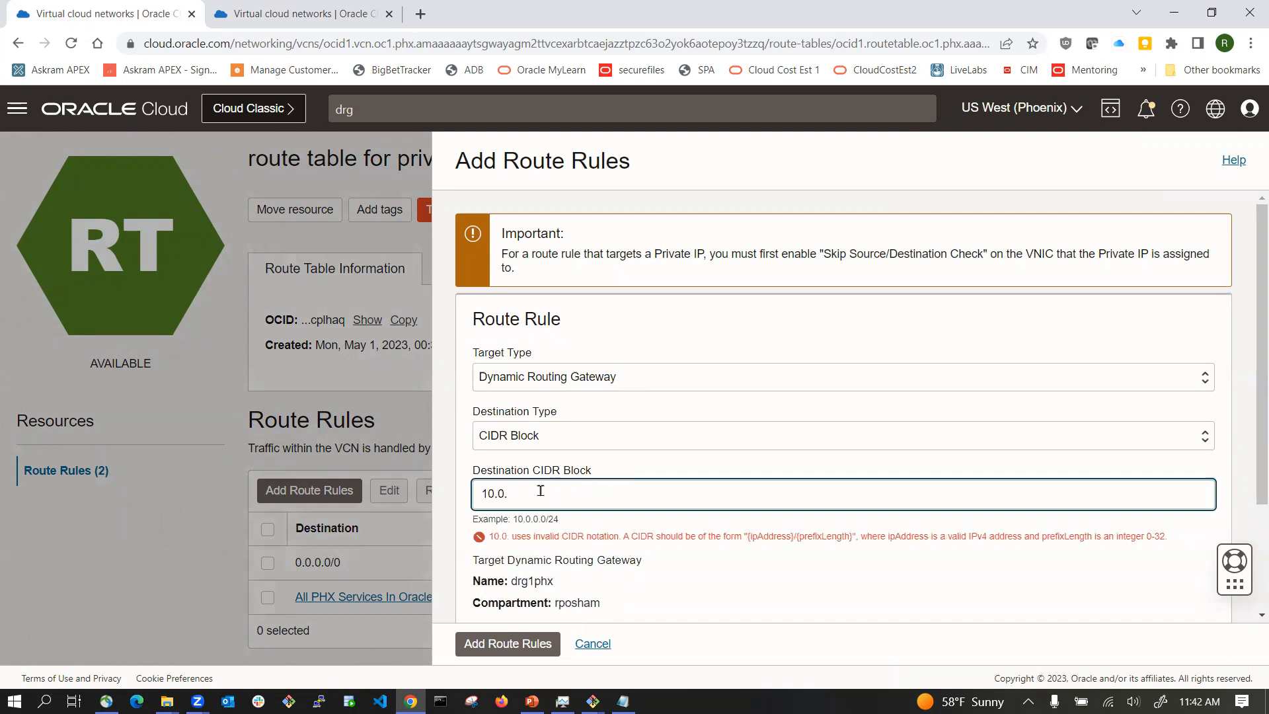
type(".0")
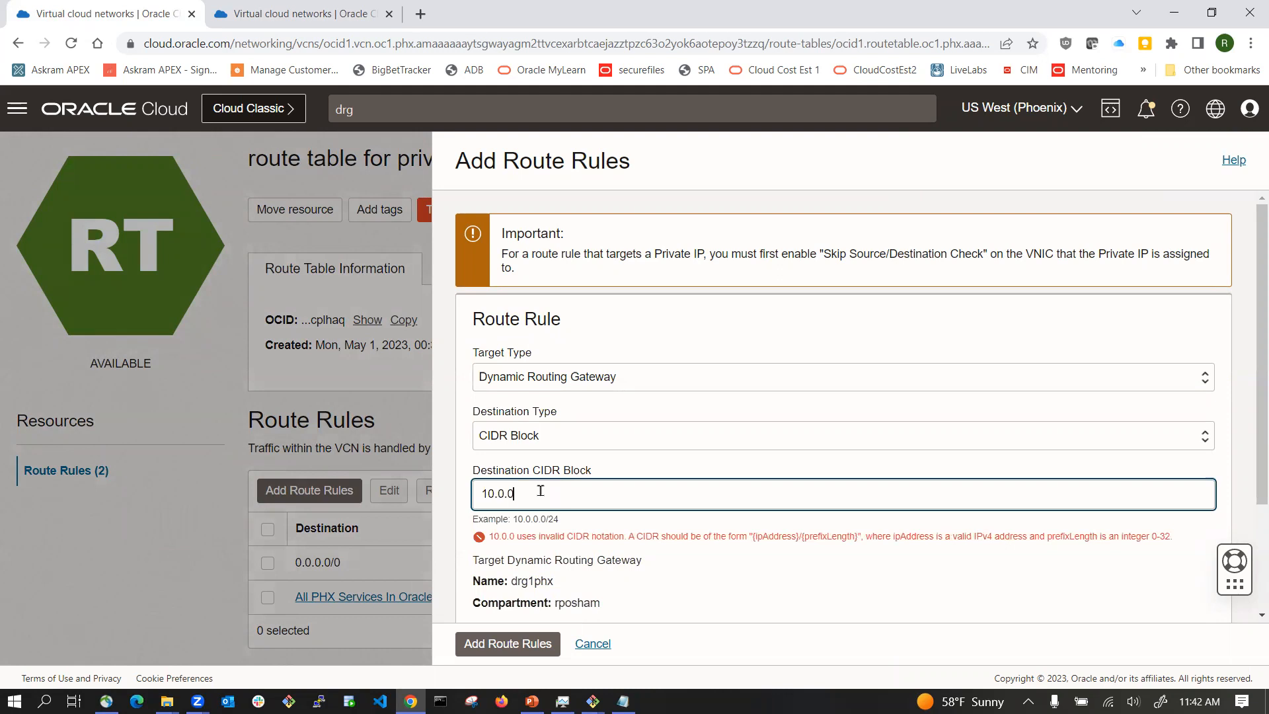
type(".0/24")
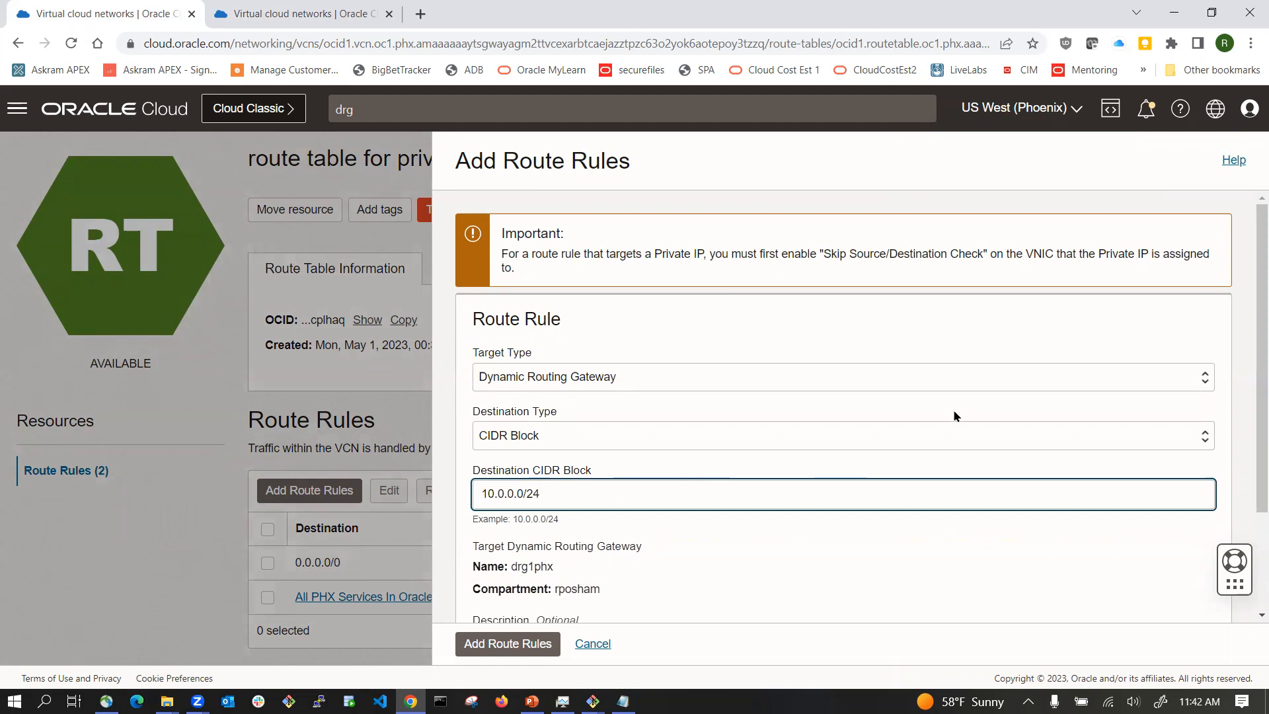
Step: Describe the rule as 'route to public subnet in VA region from the private subnet in PHX region' and add it
scroll(955, 414, "down", 2)
left_click(605, 506)
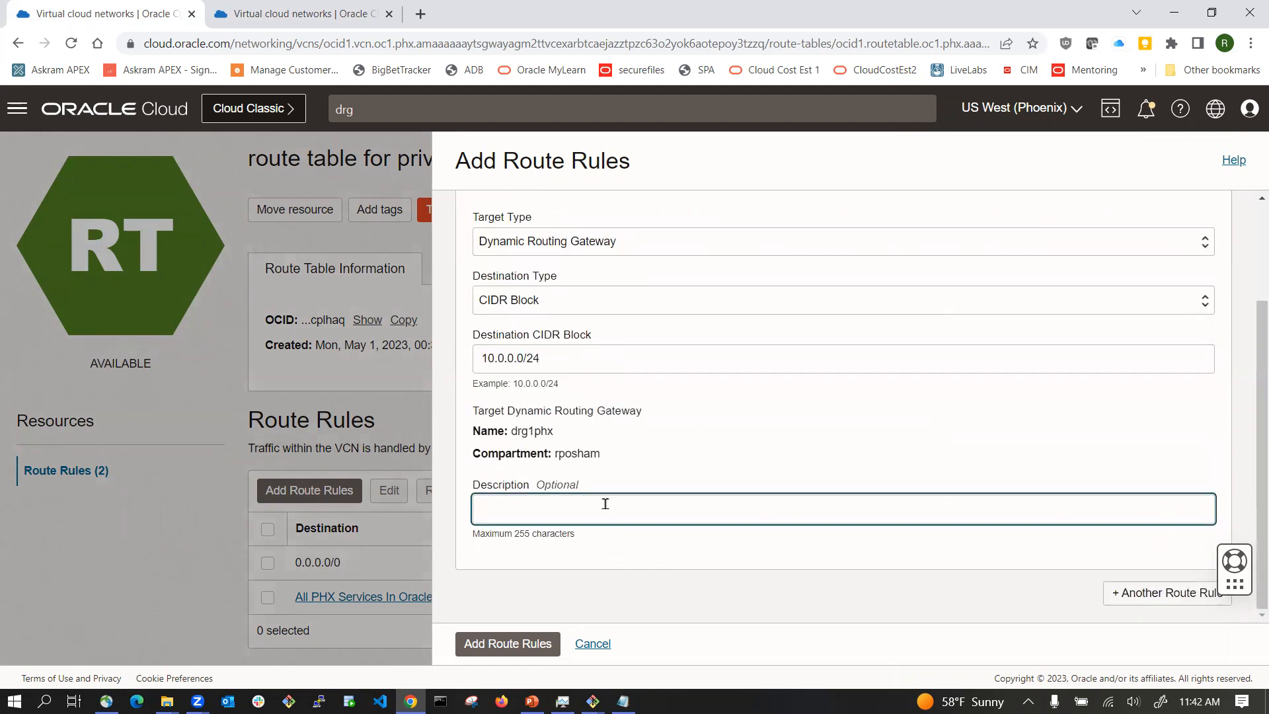
type("rotu")
type("ute t")
type("o public su")
type("be")
key("BackSpace")
type("net in VA region from the private subnet in PHX region")
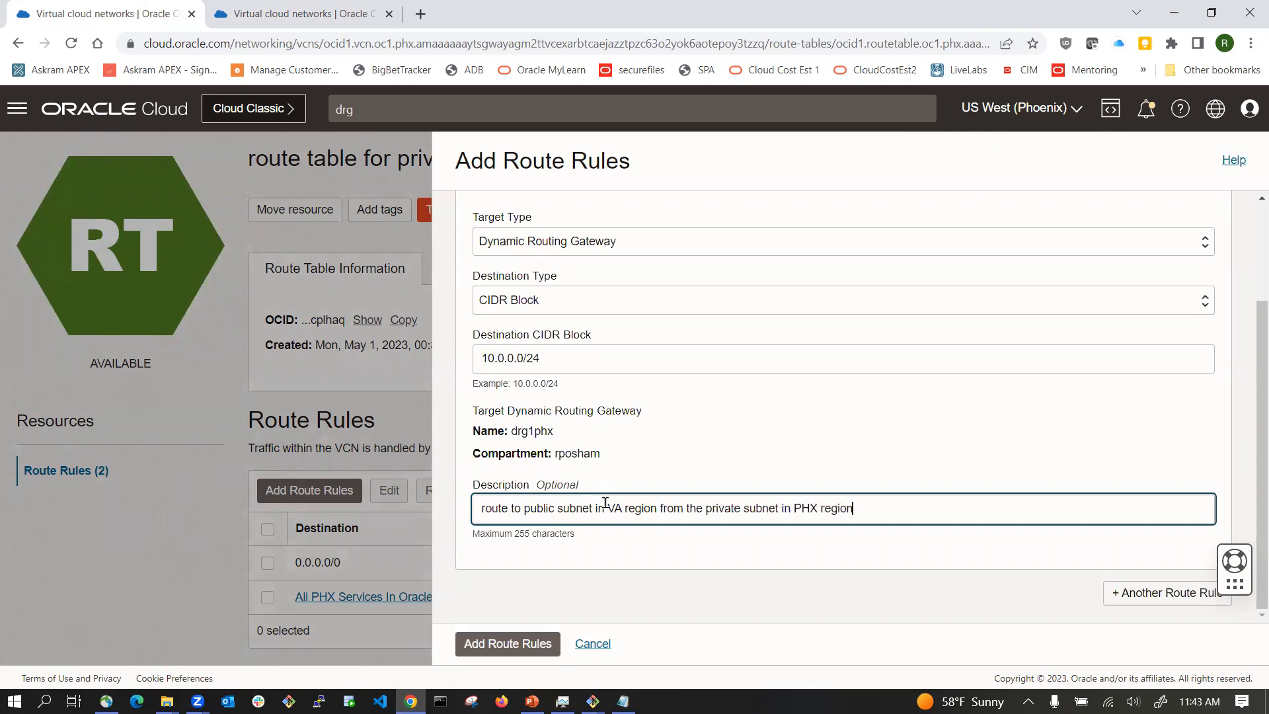
left_click(508, 643)
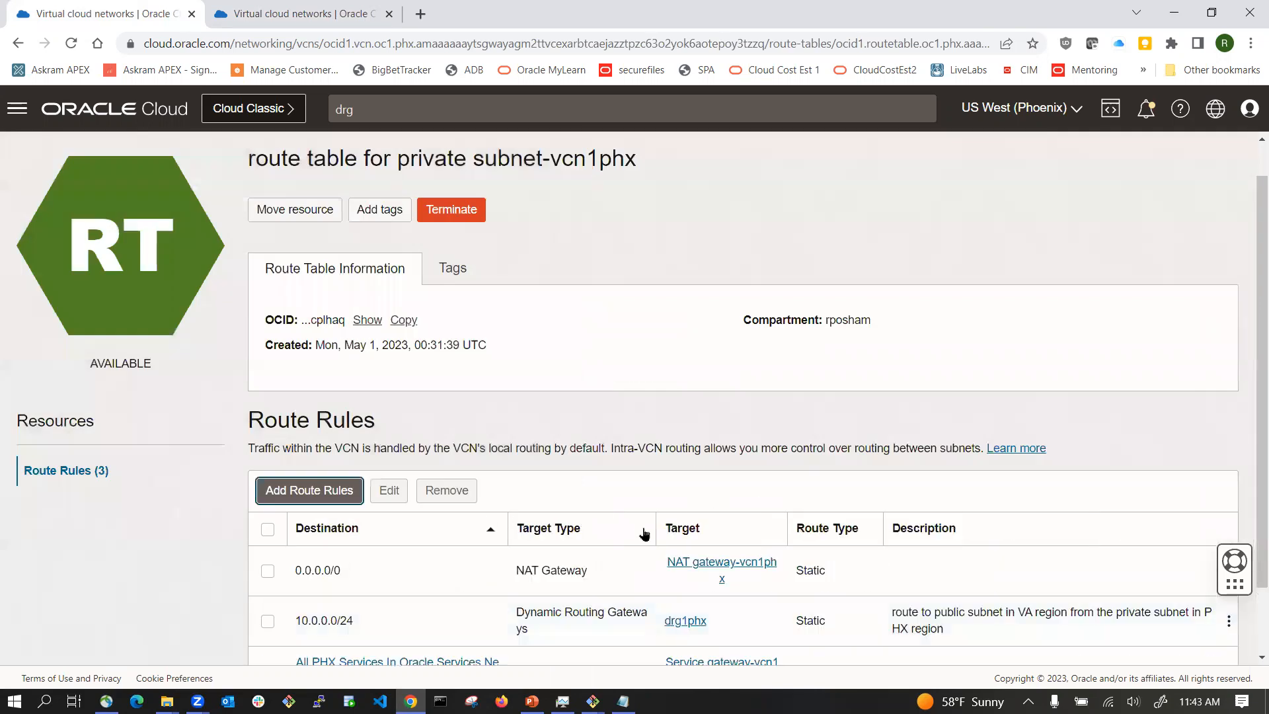
scroll(548, 548, "down", 1)
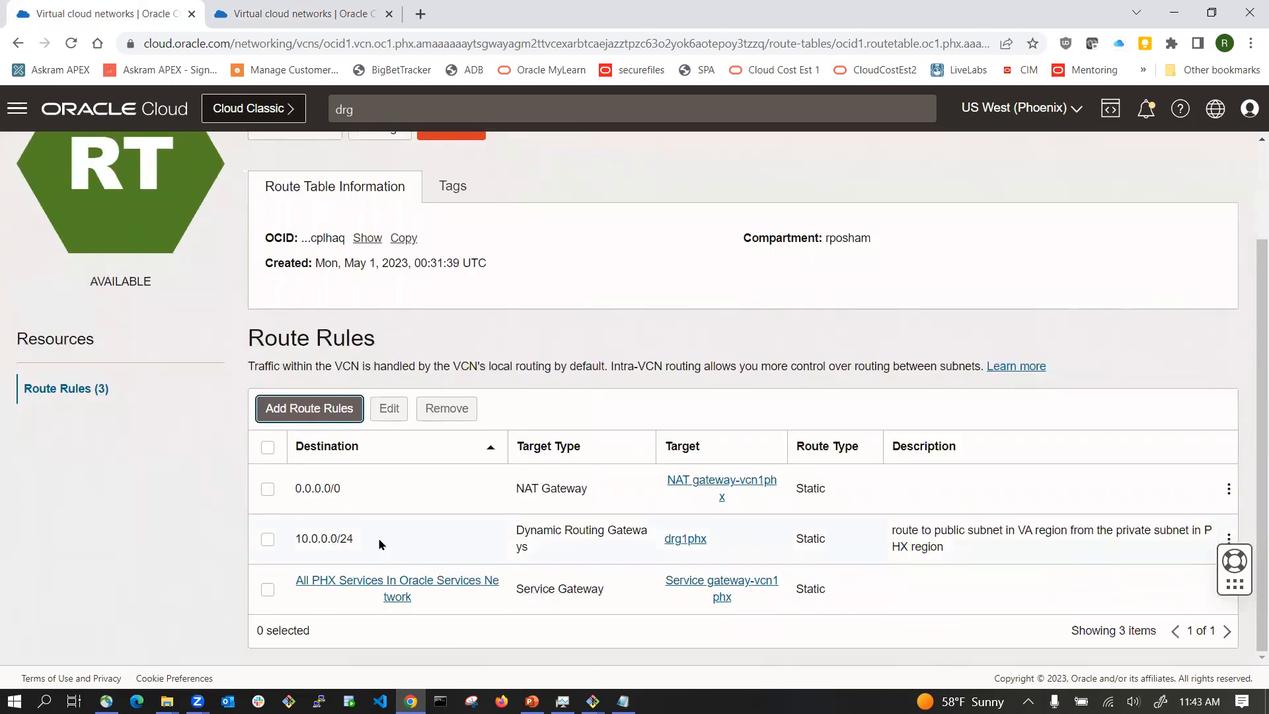
mouse_move(593, 701)
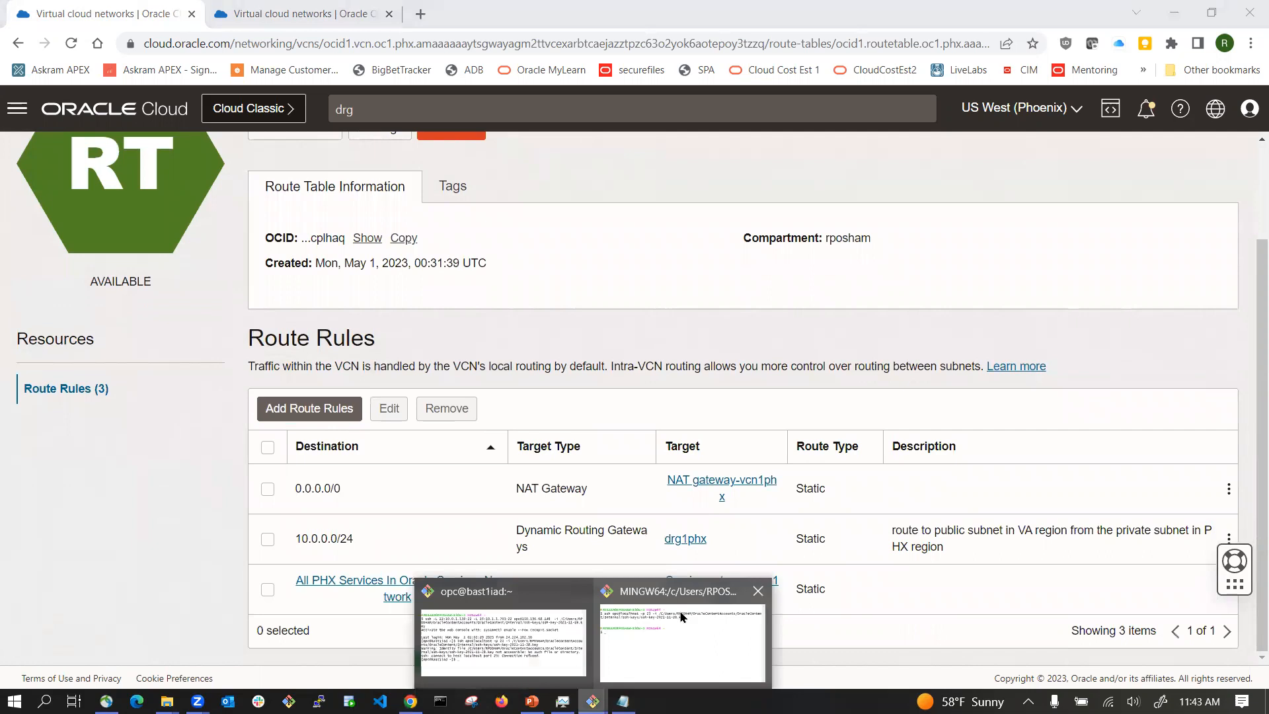
left_click(681, 617)
key("Up")
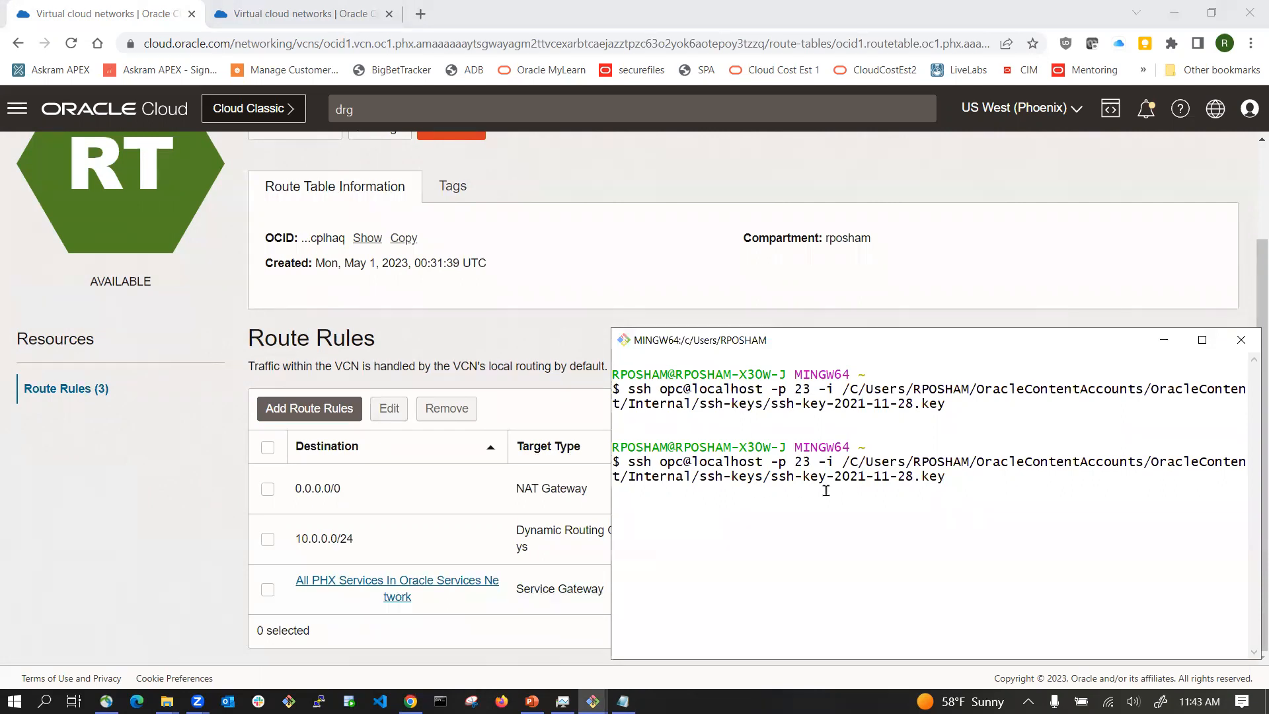
key("ctrl+c")
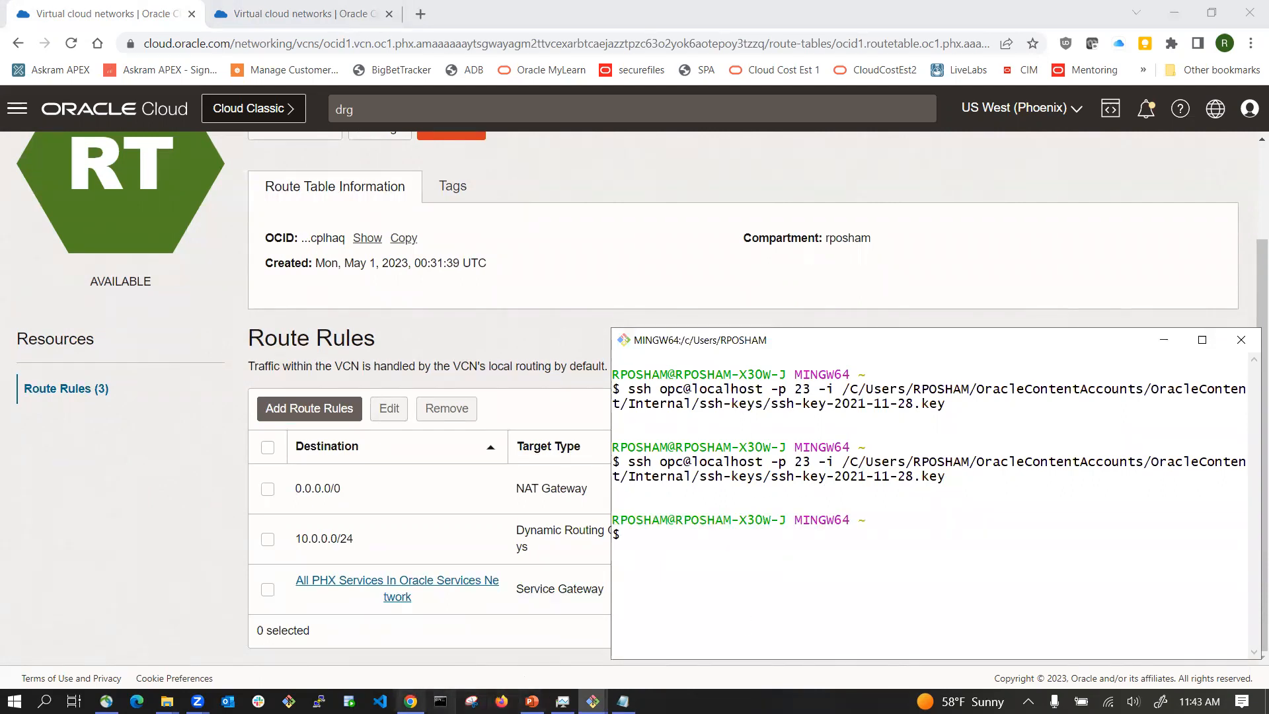
Step: Review the vcn1phx details and its route tables list
left_click(410, 701)
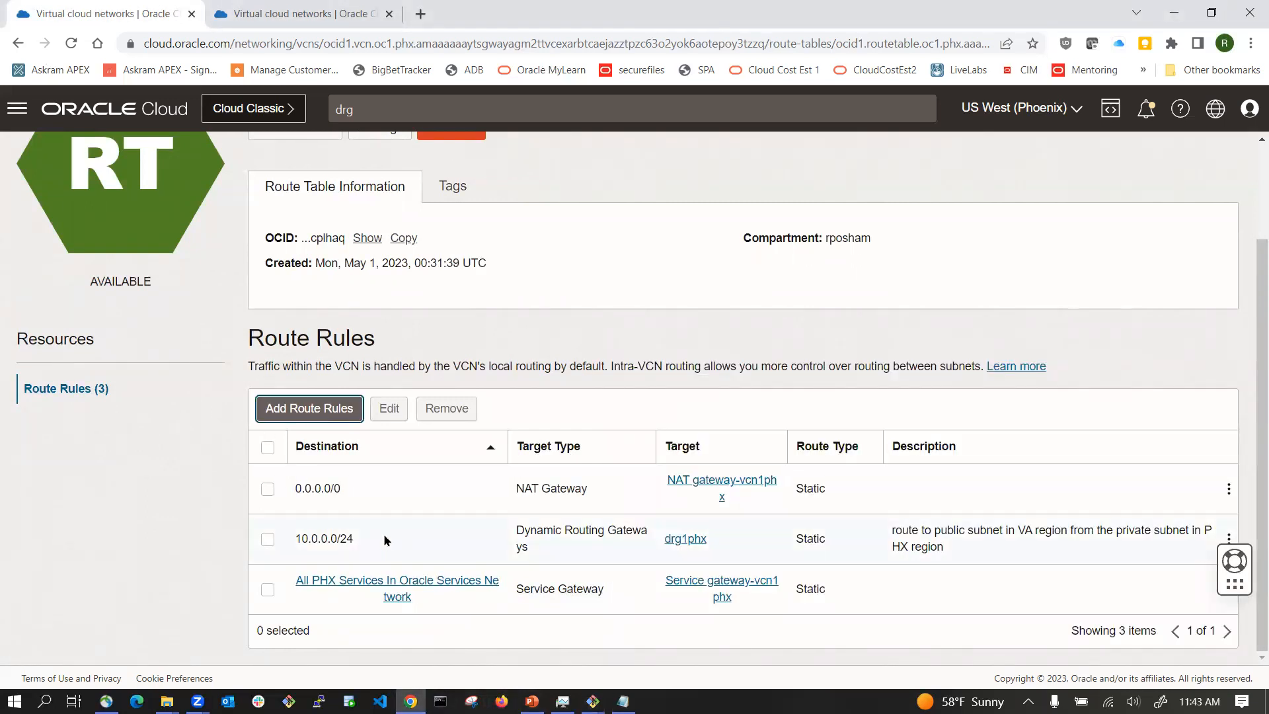
scroll(385, 538, "up", 2)
left_click(245, 161)
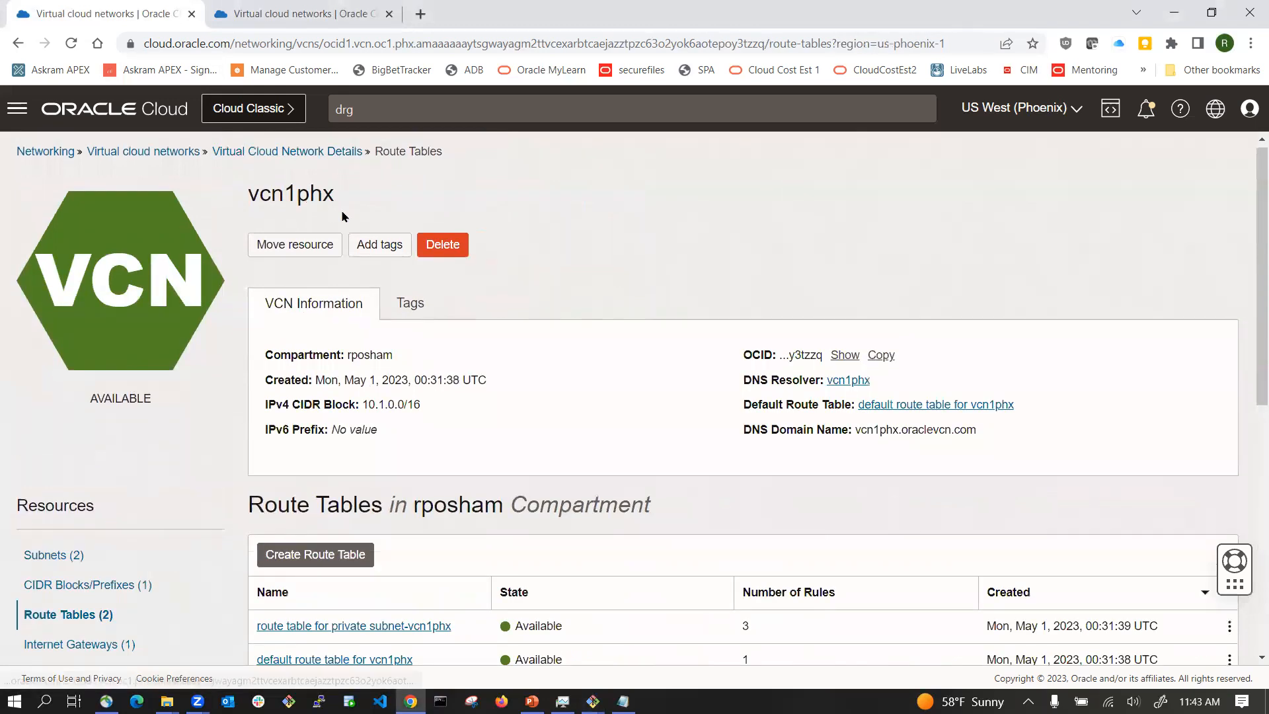
scroll(343, 217, "down", 2)
scroll(339, 222, "up", 2)
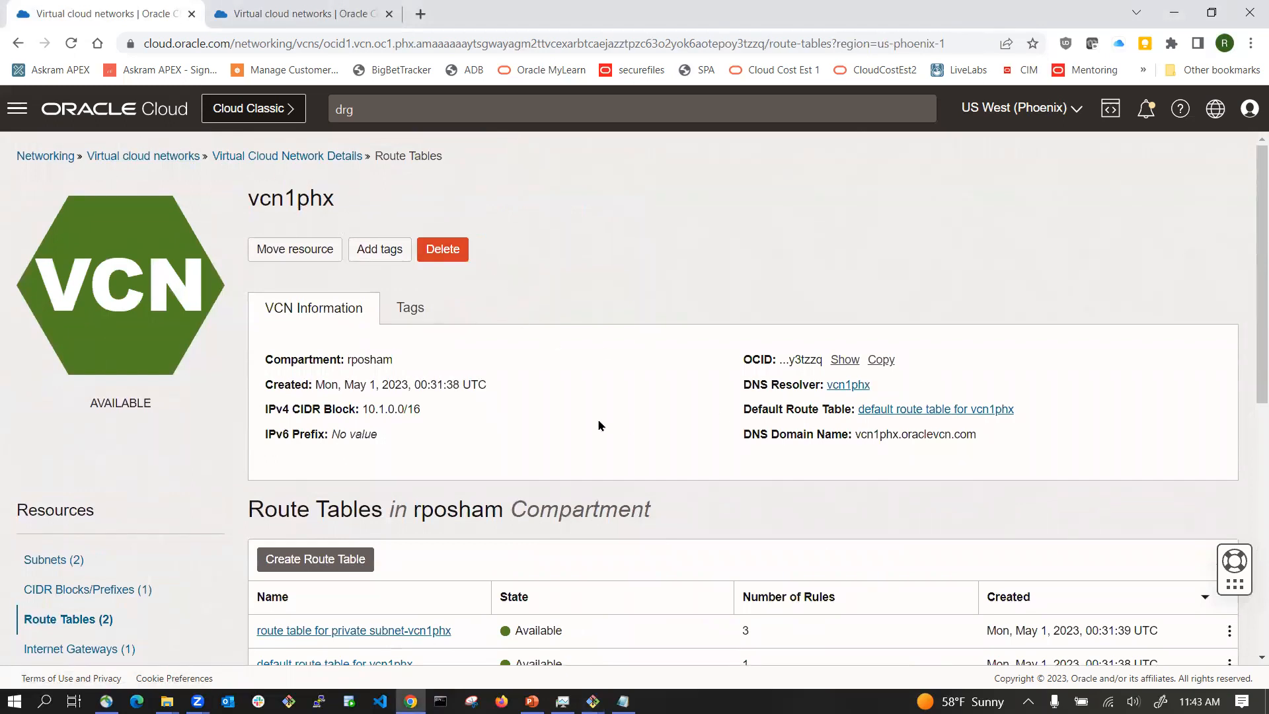
scroll(411, 323, "down", 4)
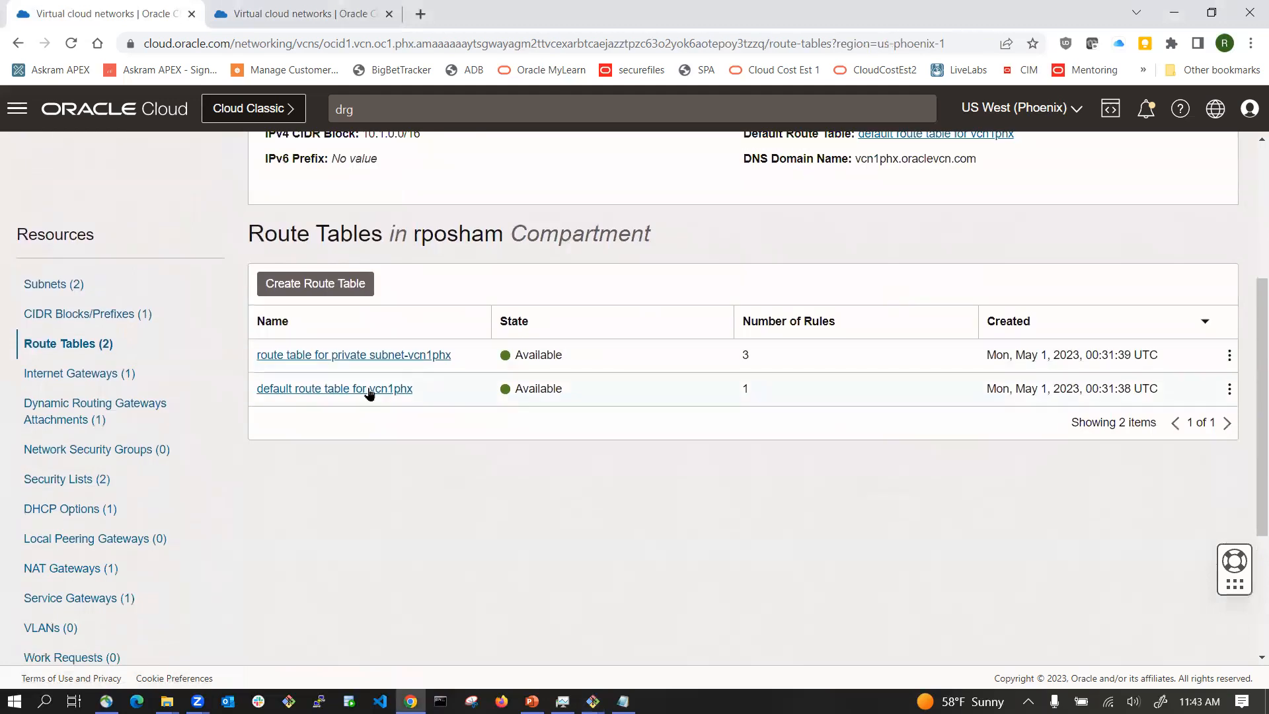
scroll(320, 402, "up", 4)
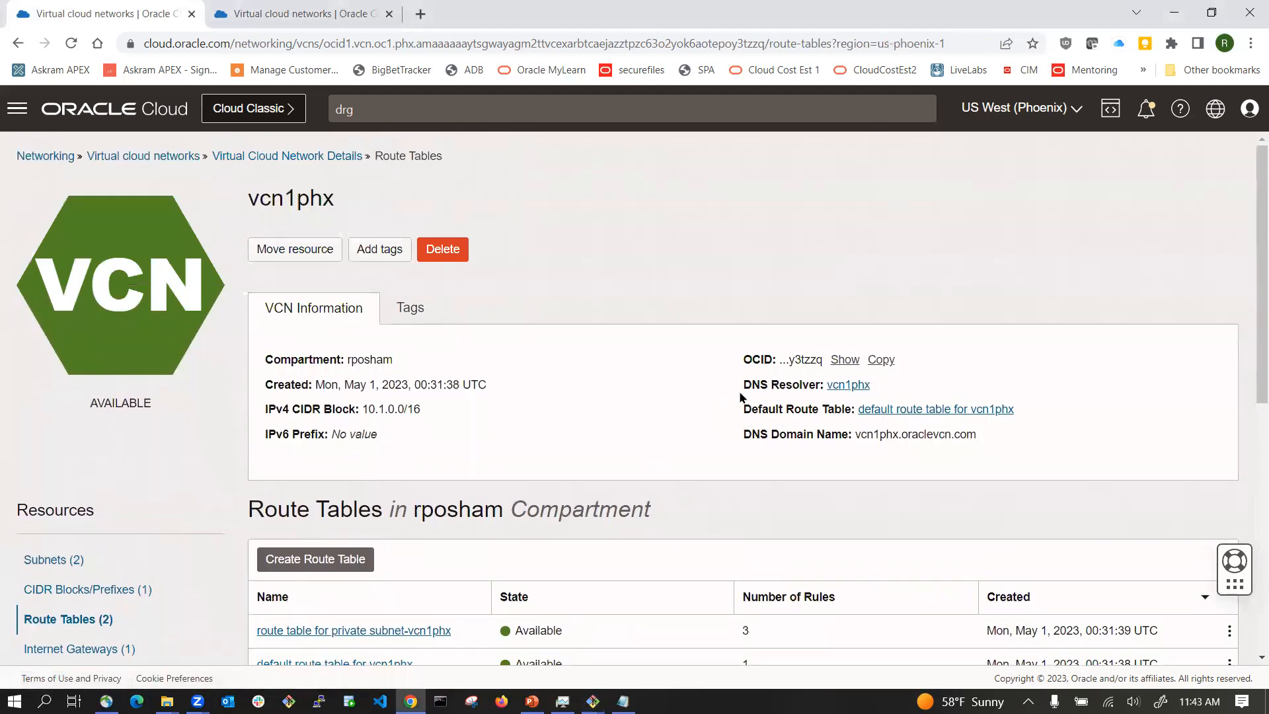
scroll(360, 286, "down", 2)
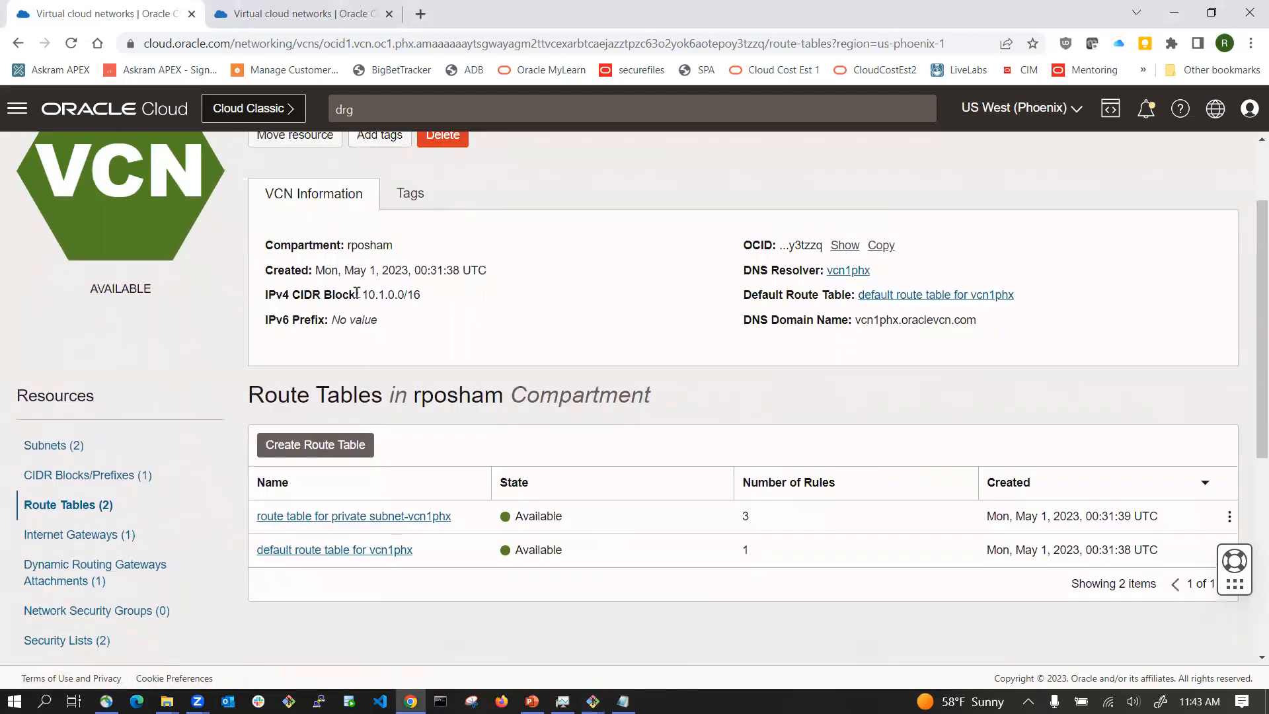
scroll(165, 528, "up", 2)
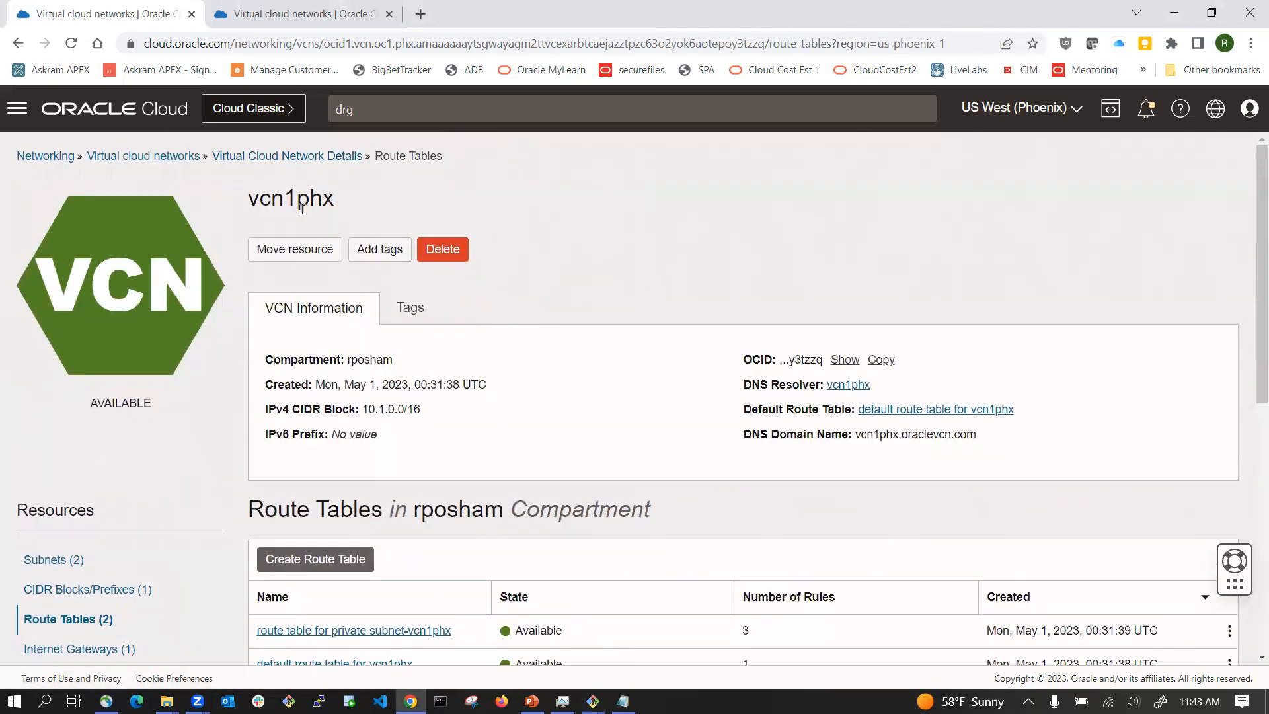
Step: Open the security list for private subnet-vcn1phx to check its ingress rules
left_click(50, 567)
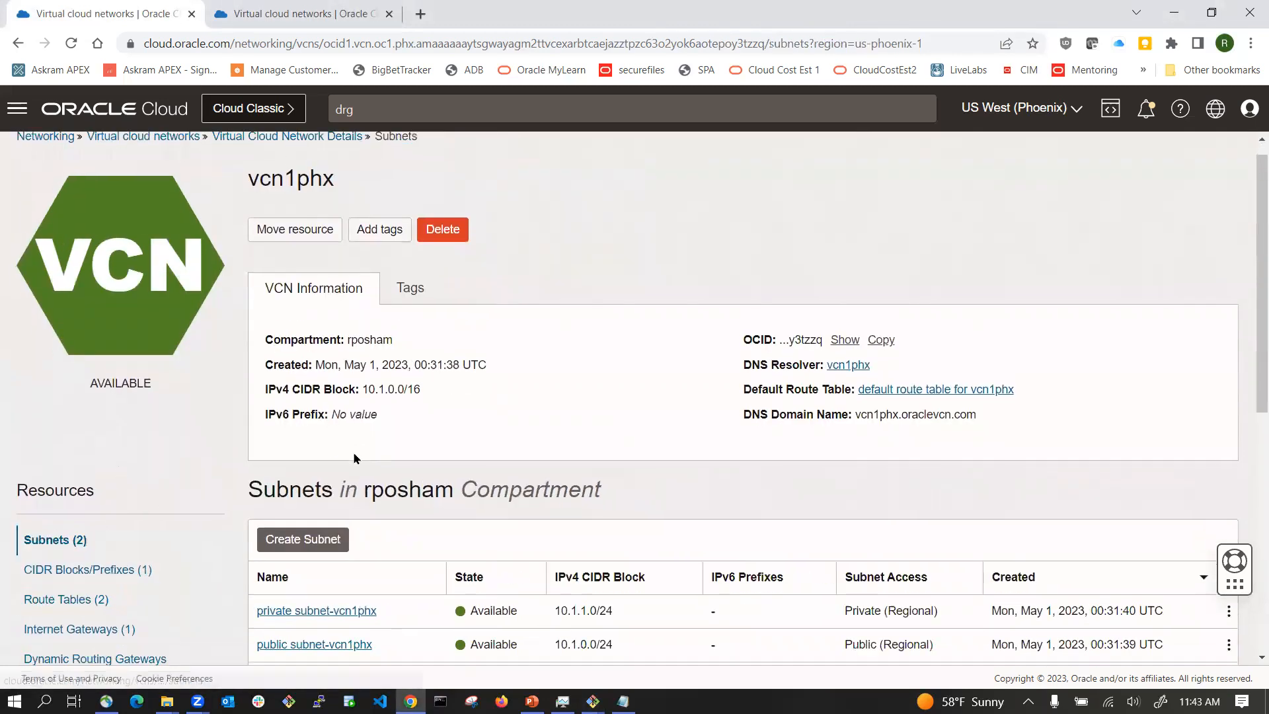
scroll(353, 452, "down", 4)
left_click(307, 358)
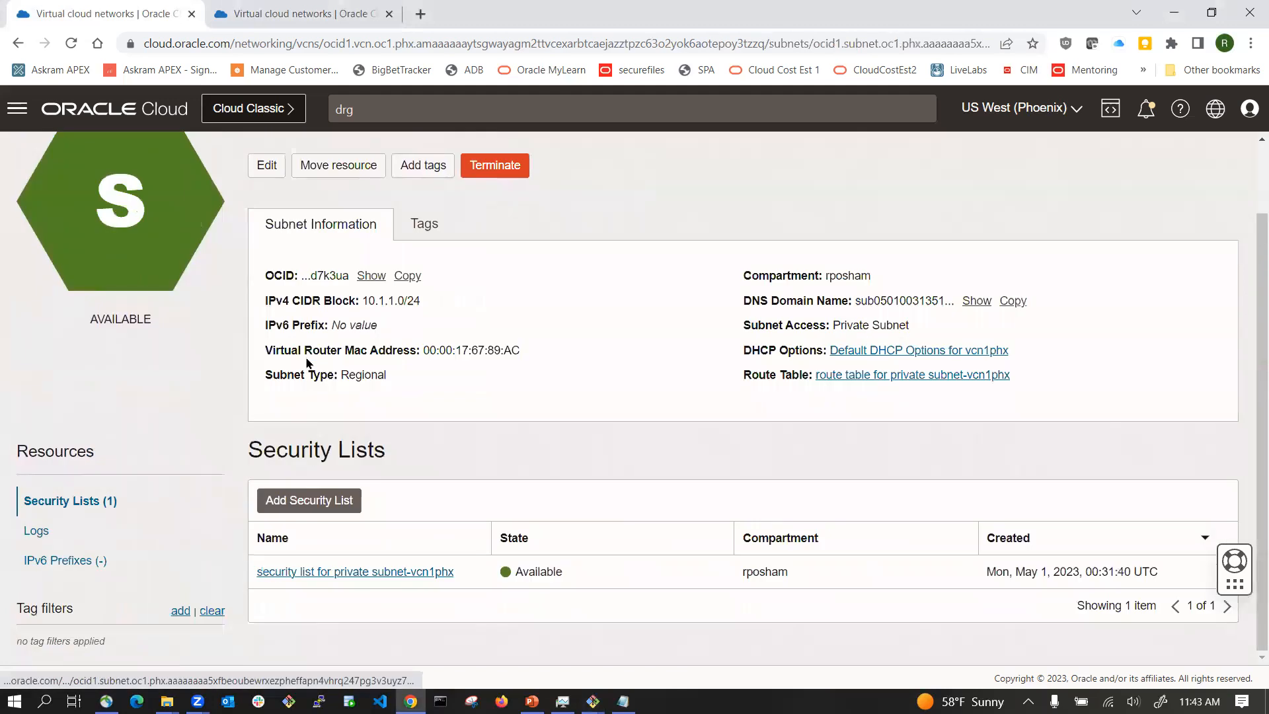
left_click(331, 572)
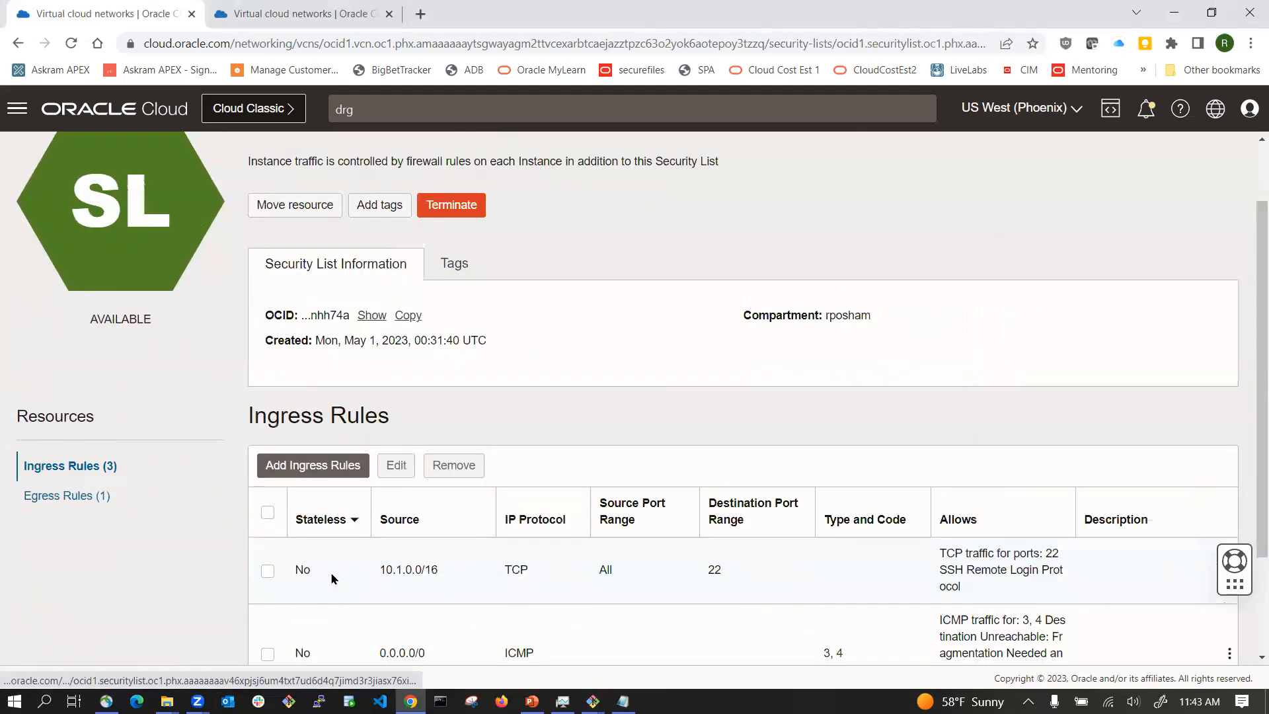
Step: Add a stateful TCP ingress rule to the private subnet-vcn1phx security list from source CIDR 10.0.0.0/24 on destination port 22
scroll(616, 468, "down", 3)
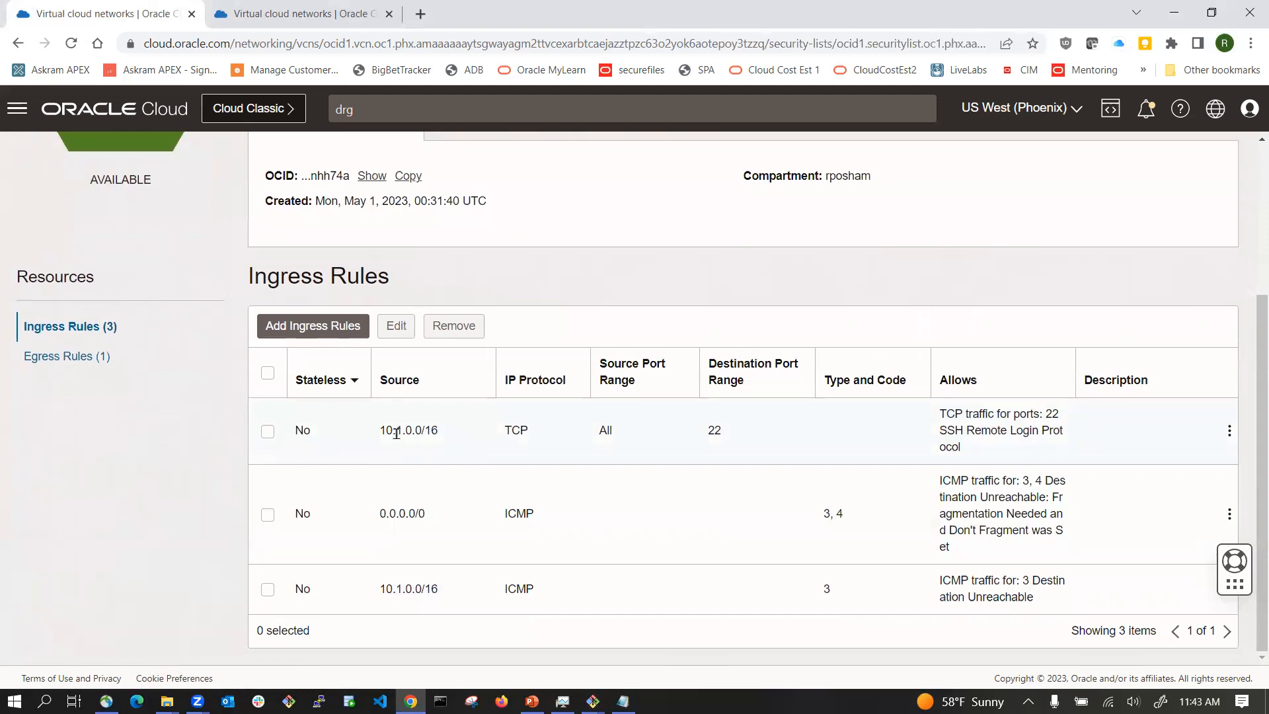
left_click_drag(386, 430, 463, 431)
left_click(347, 326)
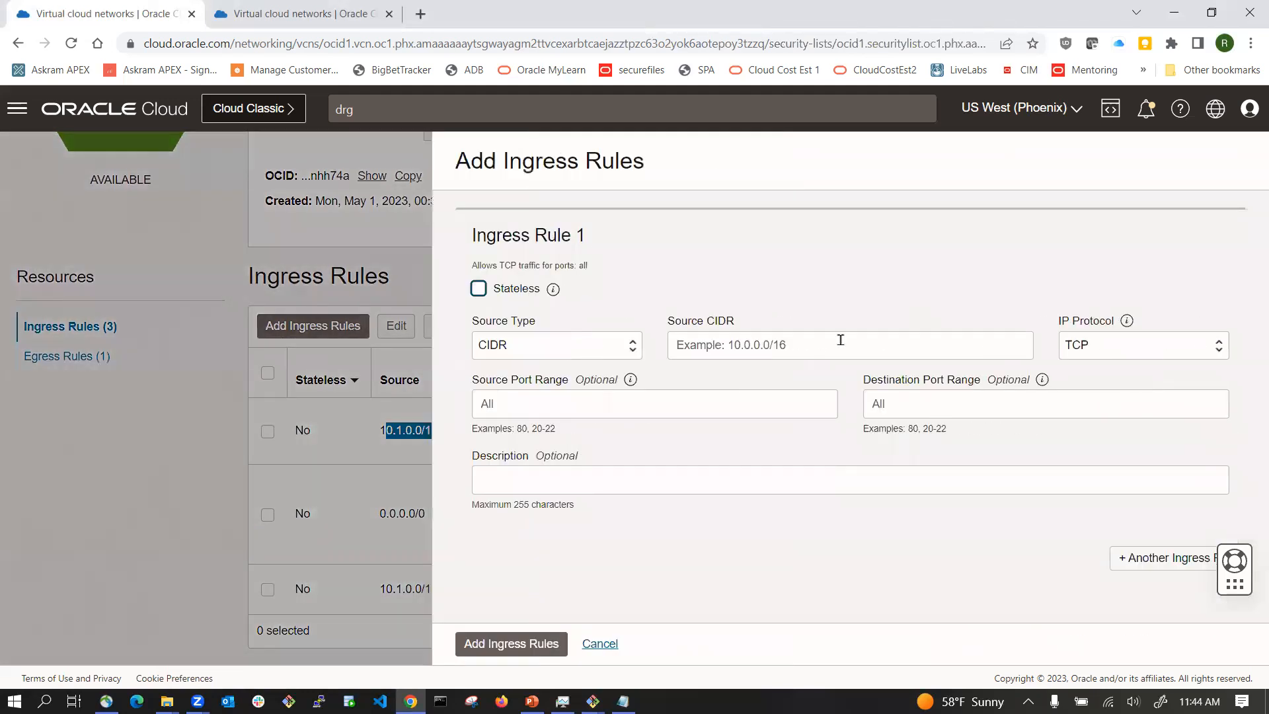
left_click(840, 340)
type("0.0.0")
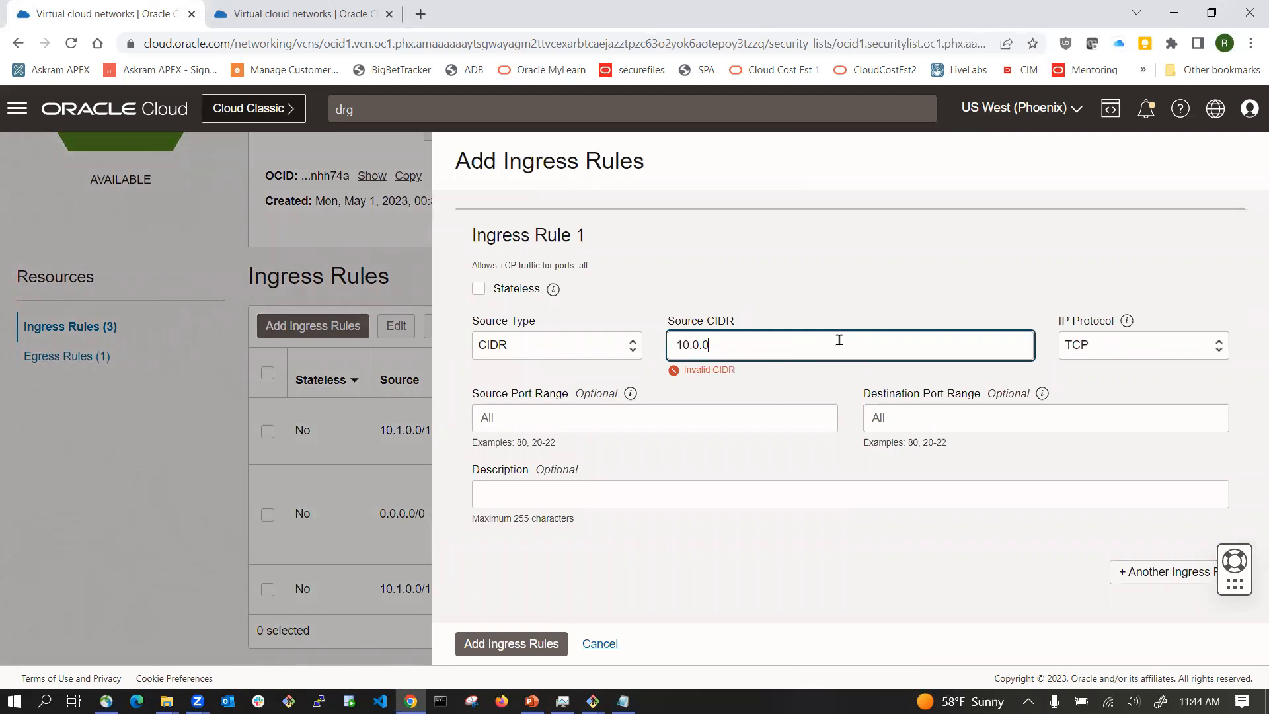
type(".0/24")
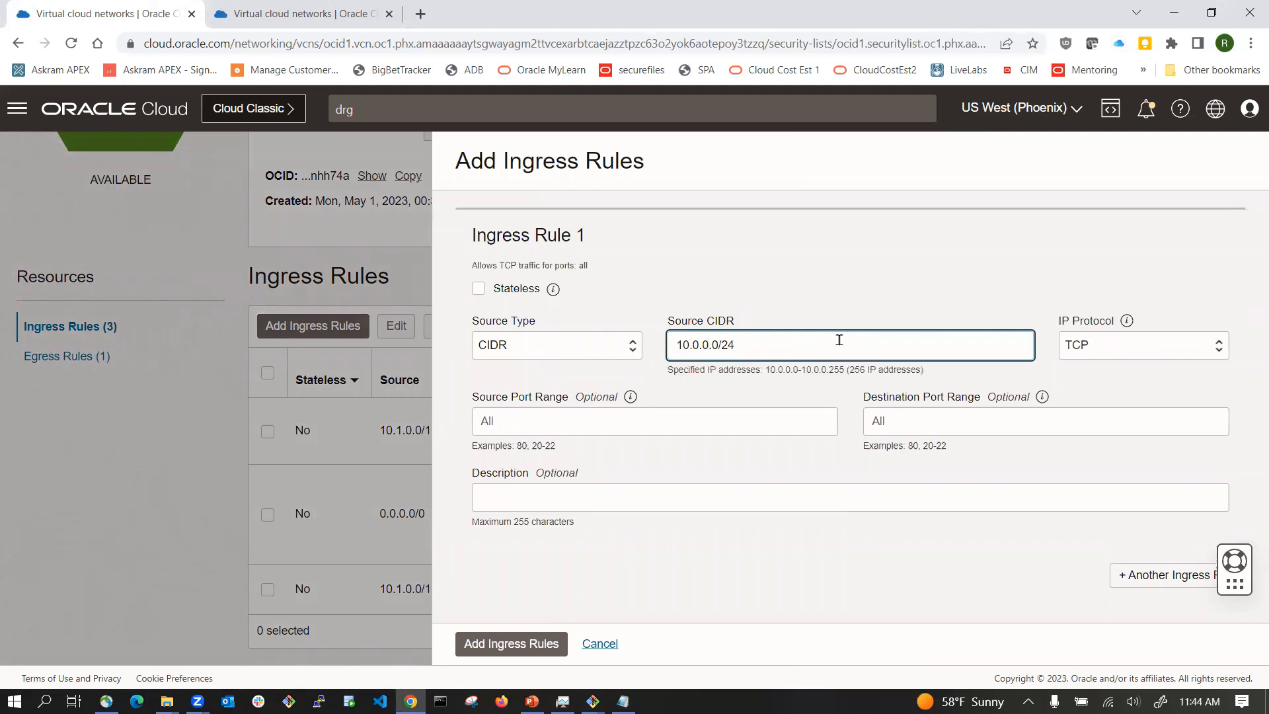
left_click(982, 422)
type("22")
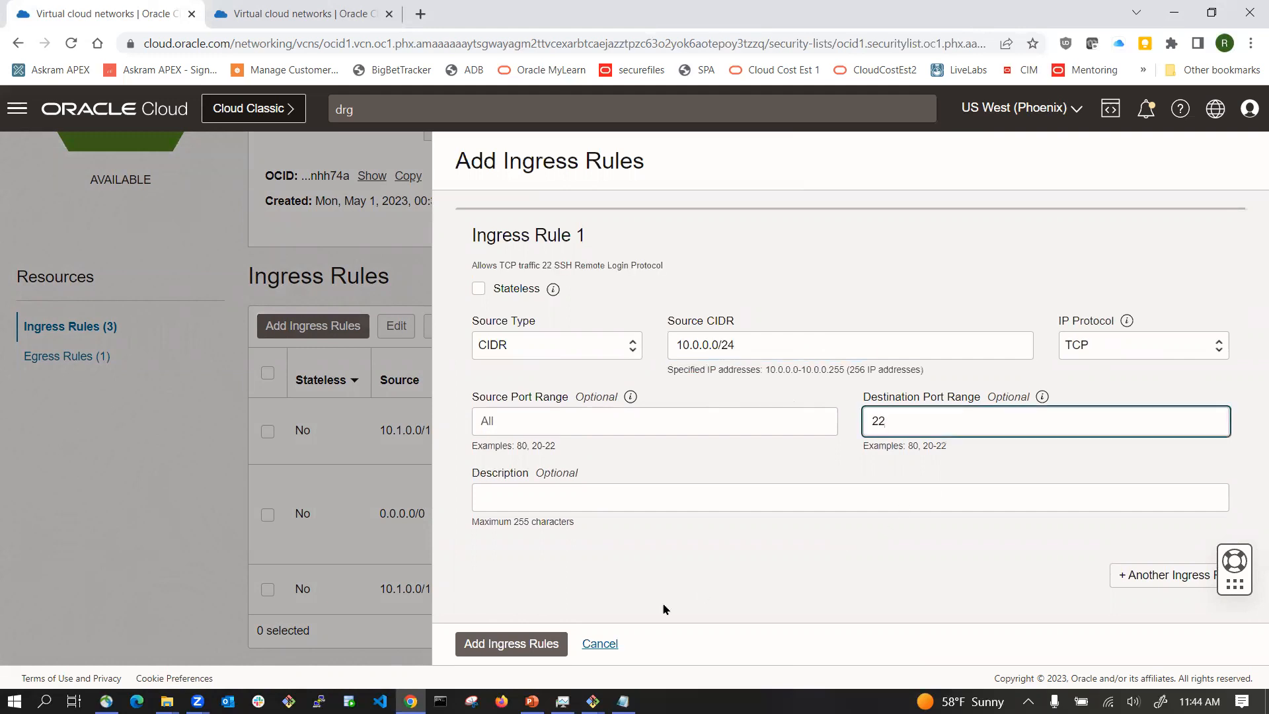
key("Return")
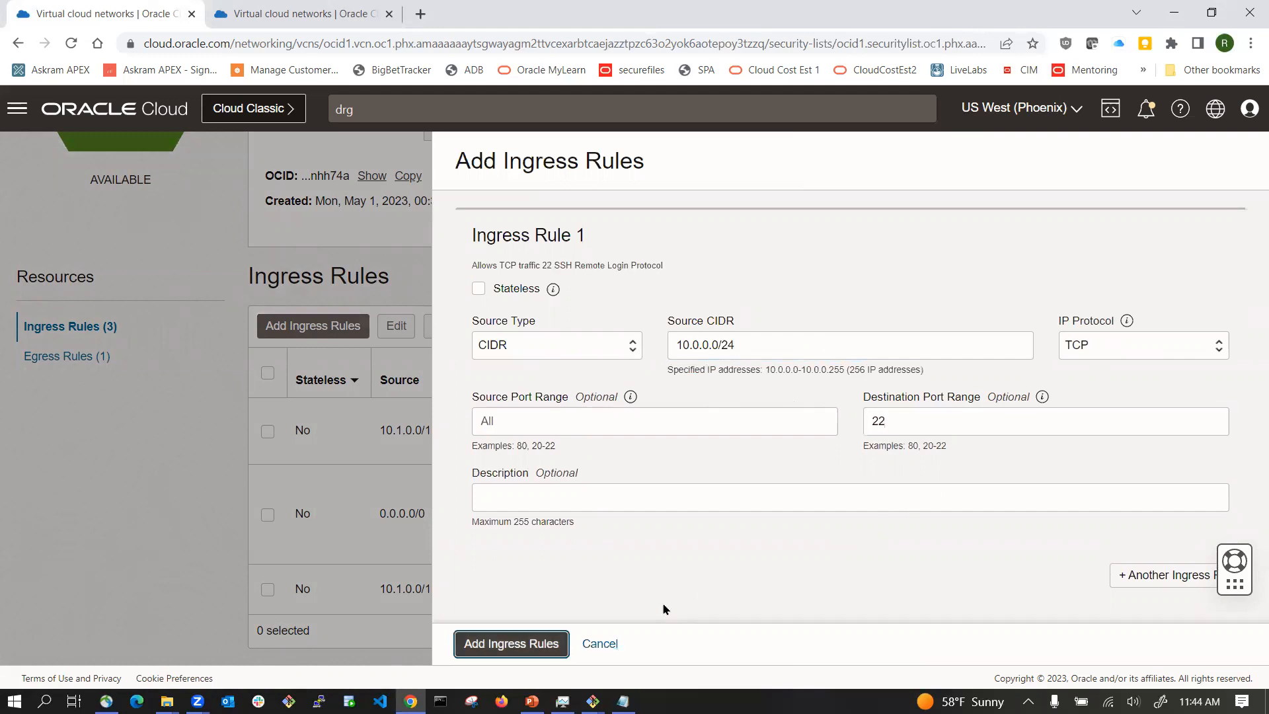
scroll(561, 496, "down", 1)
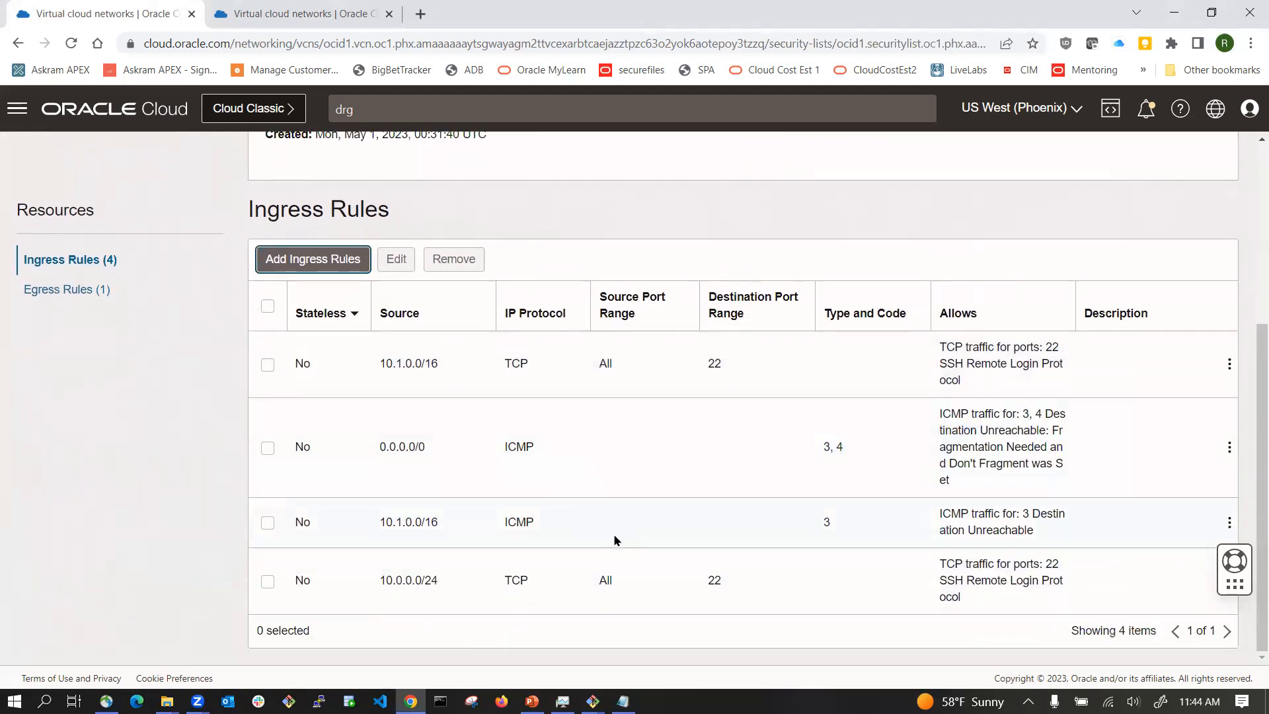
Step: Edit the new 10.0.0.0/24 rule's description to 'allow ssh traffic from public subnet in VA region' and save
left_click(267, 581)
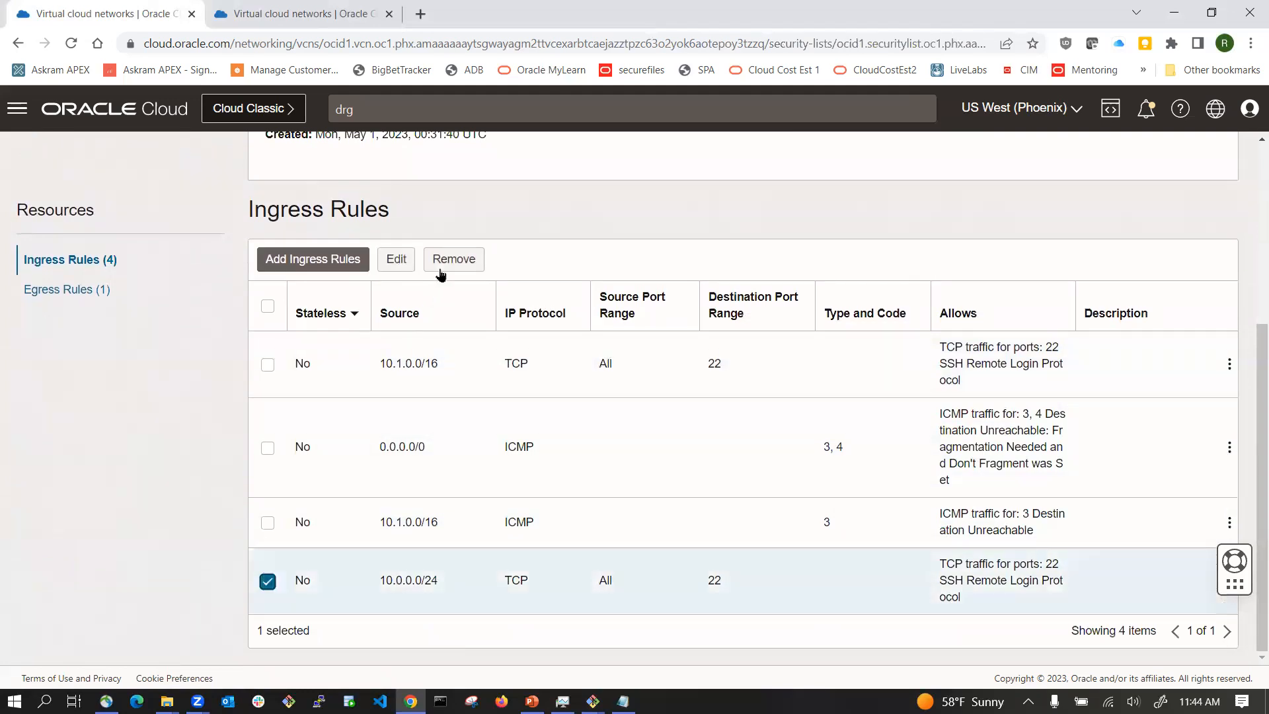
left_click(405, 260)
left_click(615, 496)
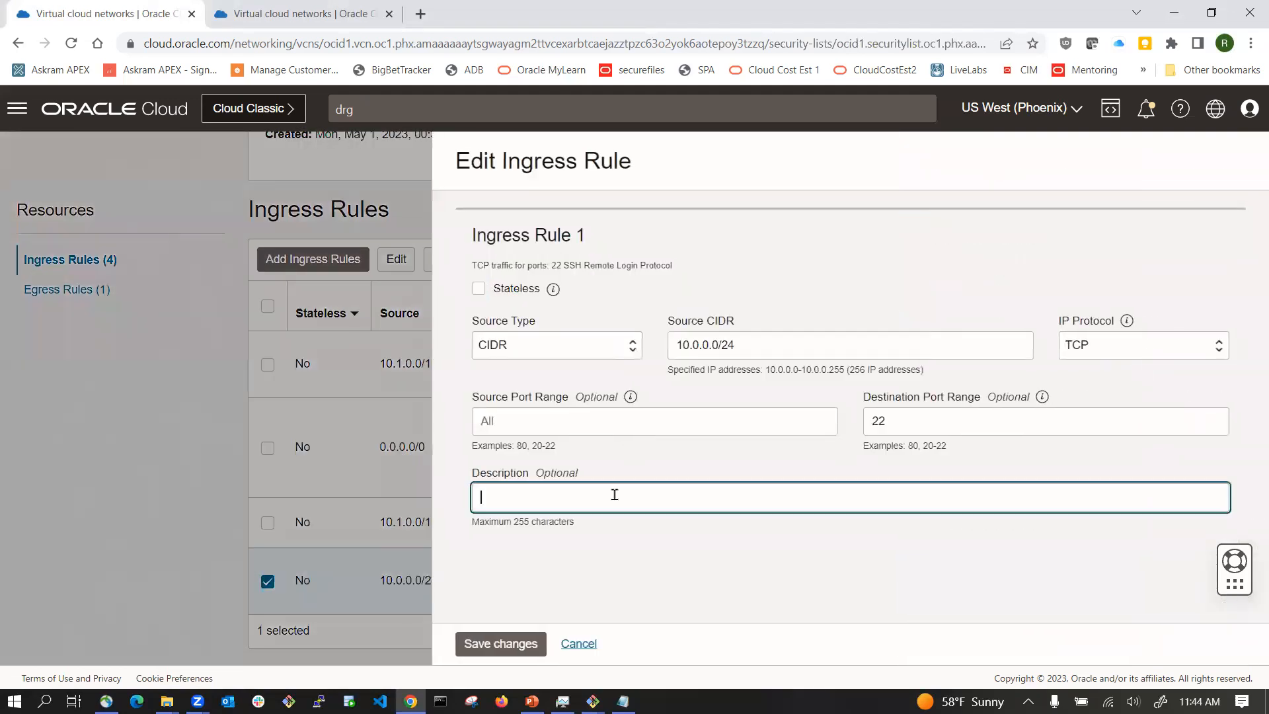
type("allow ssh traffic from ")
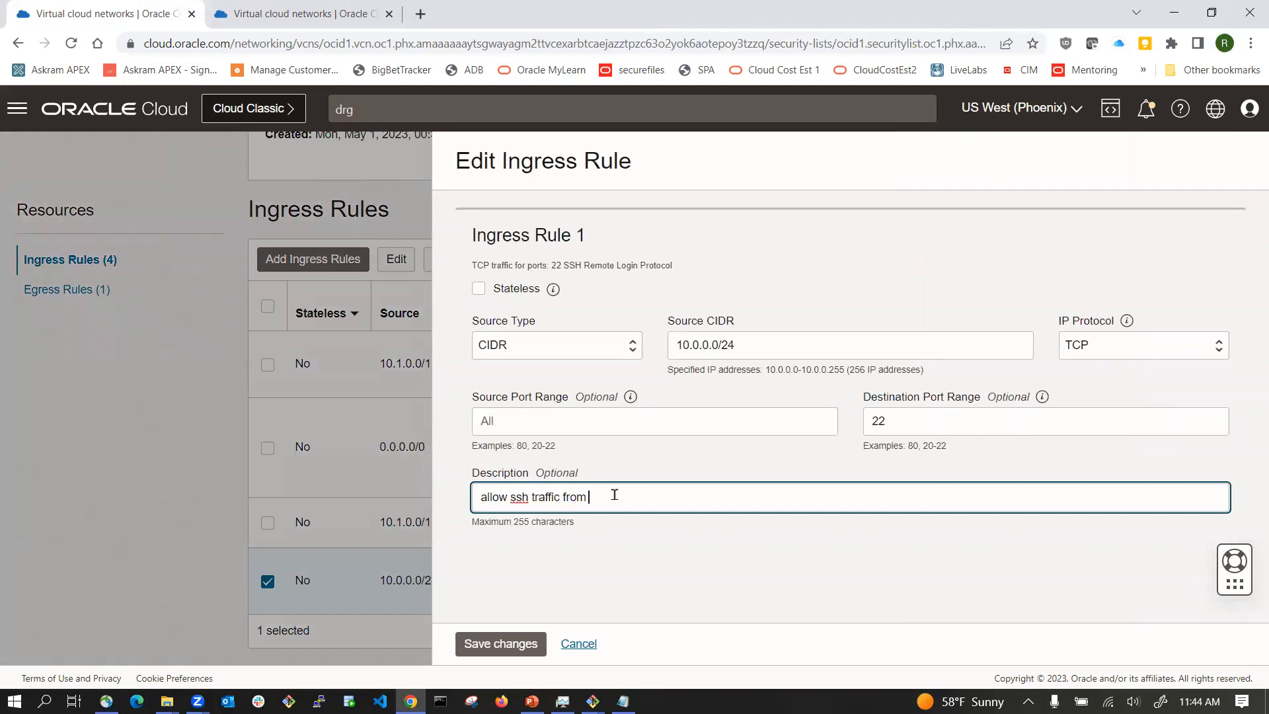
type("public subnet in VA region")
left_click(500, 643)
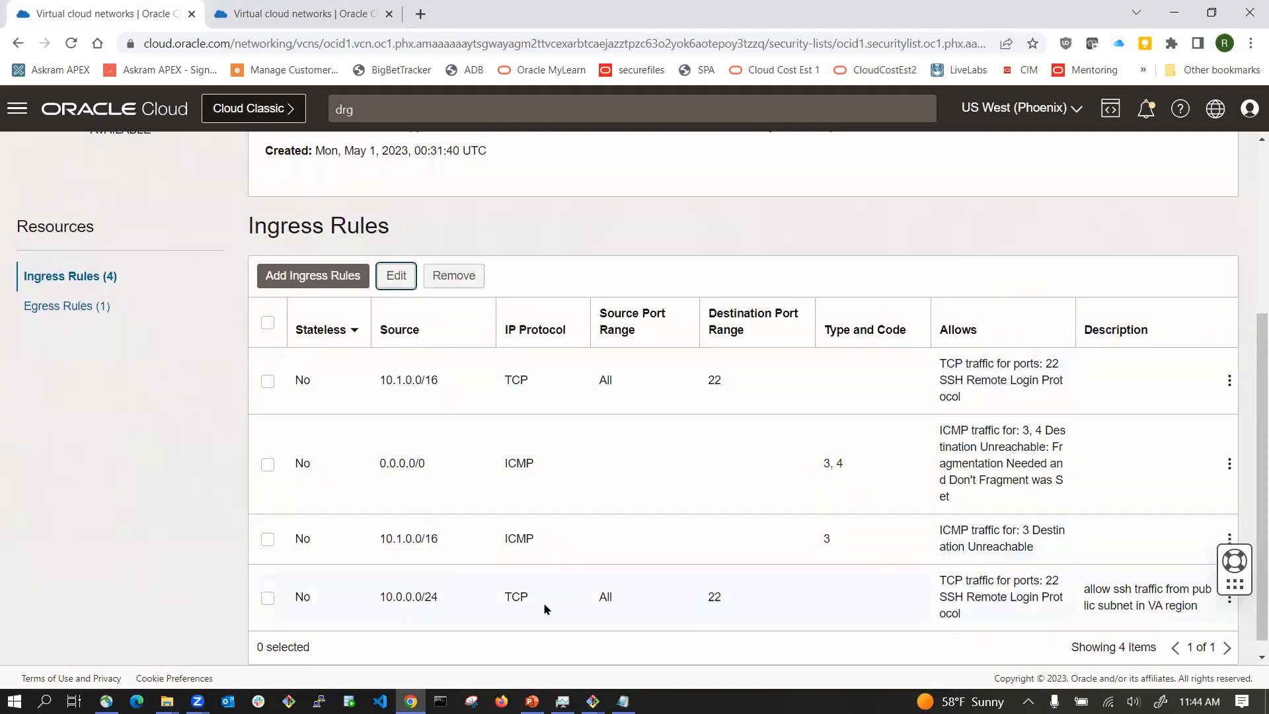
Step: Switch to the Git Bash terminal and rerun the SSH command to opc@localhost on port 23 with the private key
left_click(593, 701)
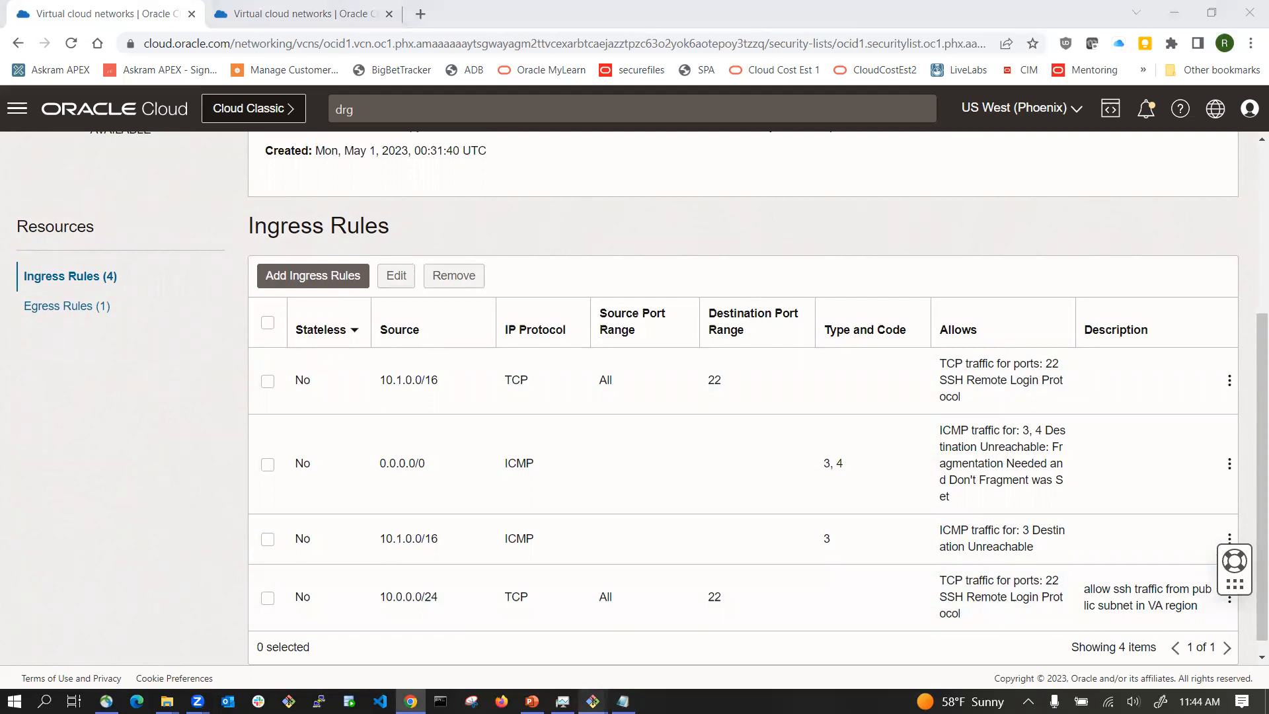
left_click(640, 655)
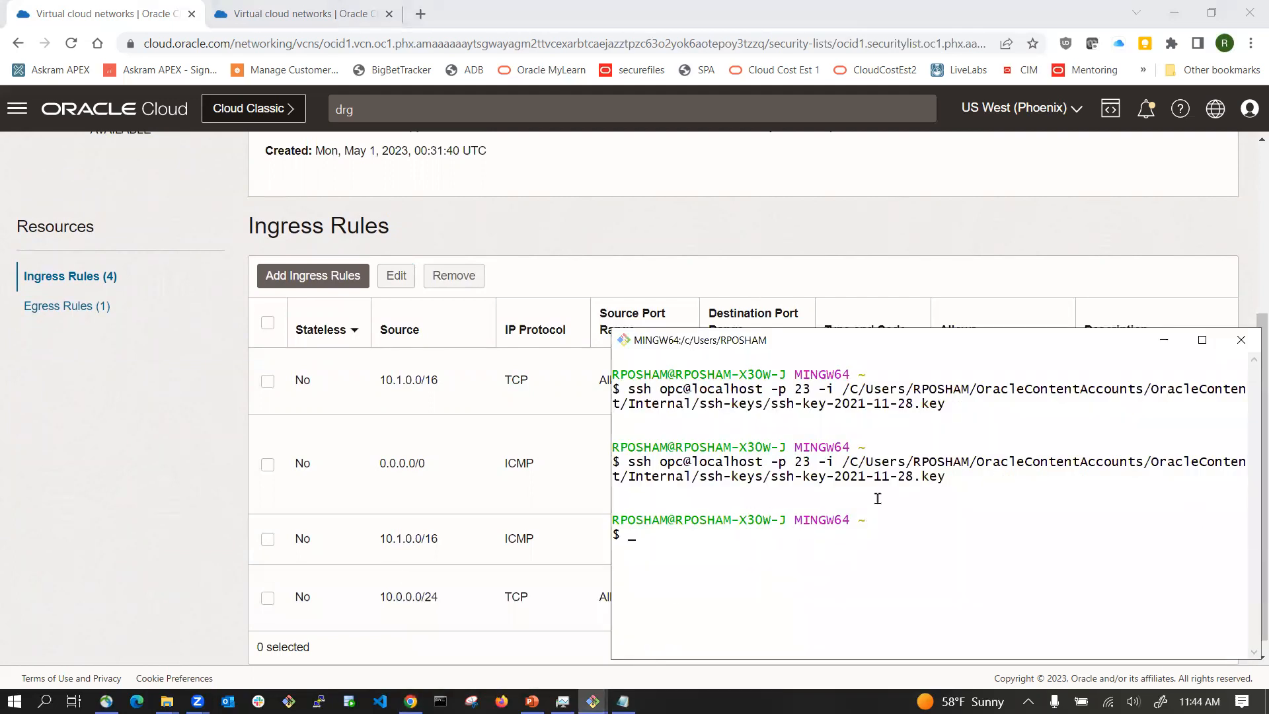
key("Up")
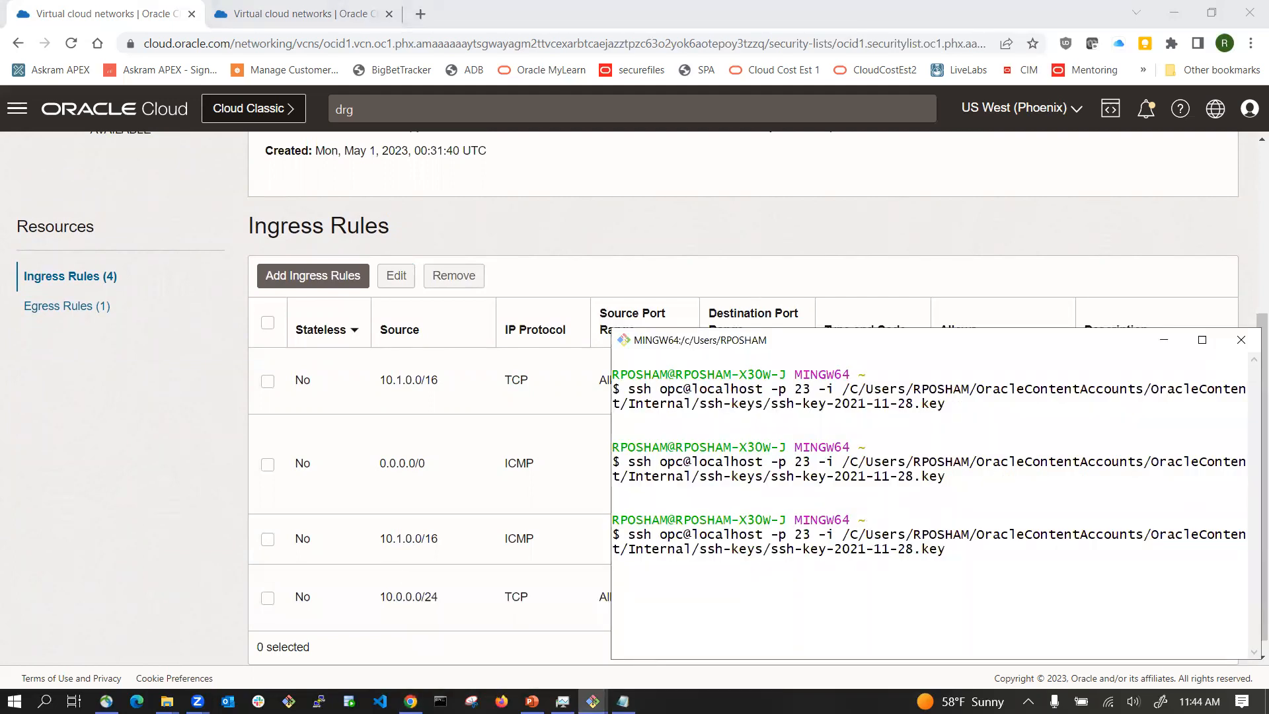
key("Return")
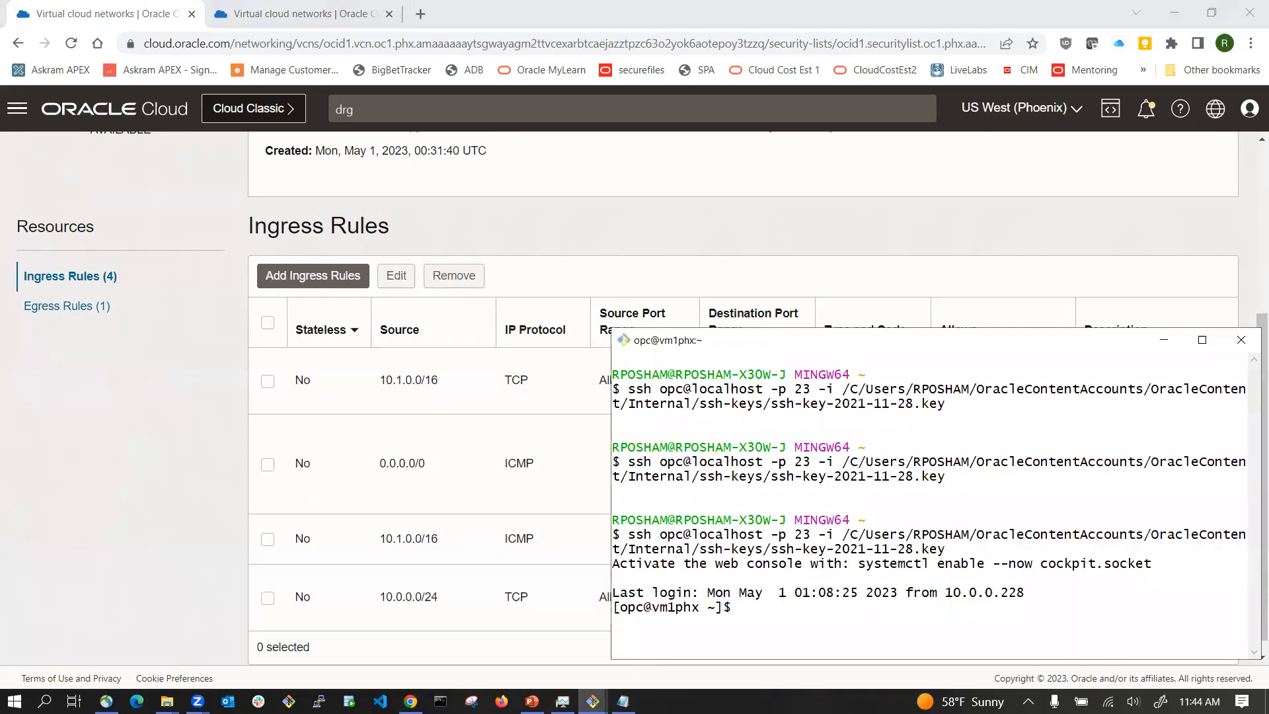
Step: Clear the vm1phx terminal session and move its window to the top of the screen
double_click(685, 603)
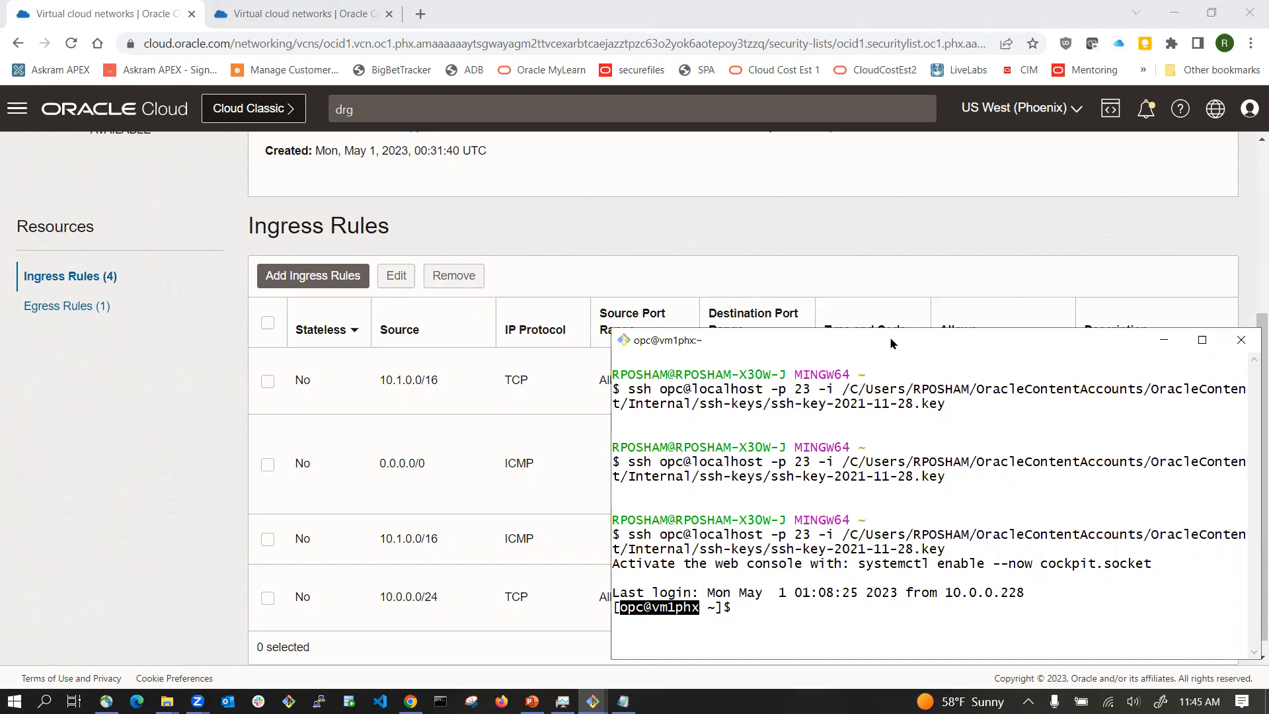
left_click_drag(890, 343, 295, 99)
left_click(188, 371)
type("clear")
key("Return")
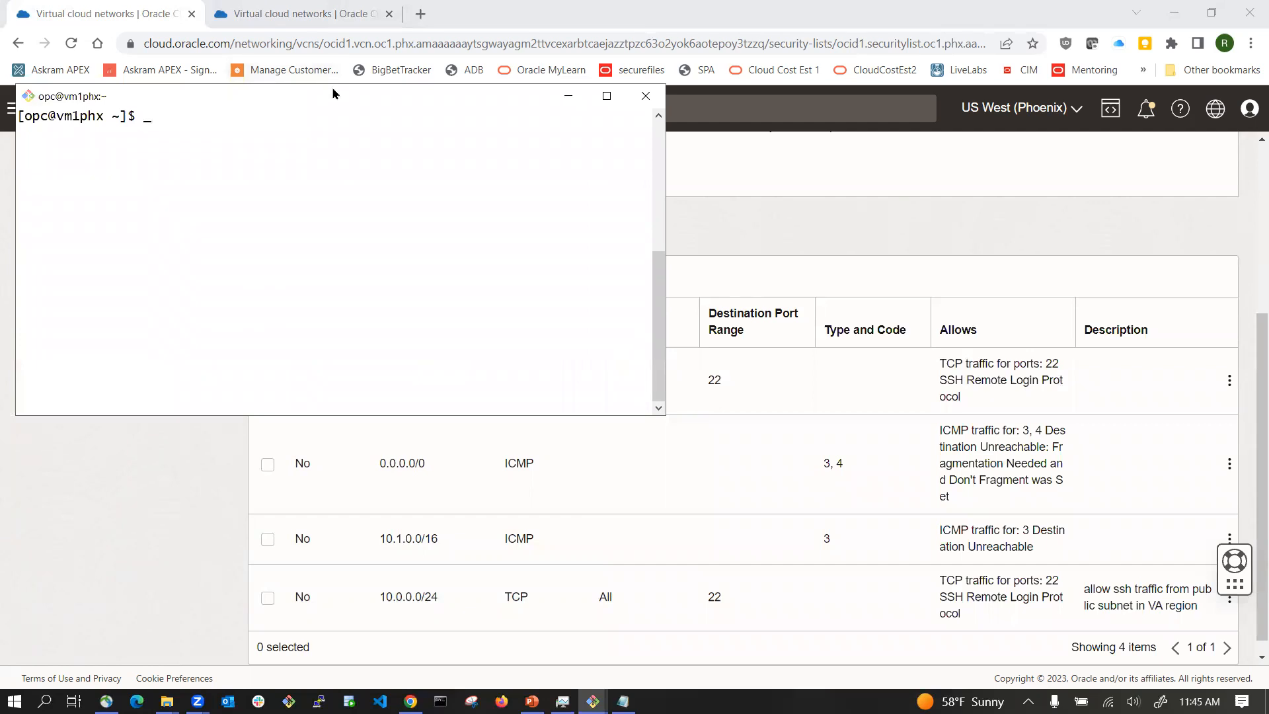
left_click_drag(333, 93, 328, 29)
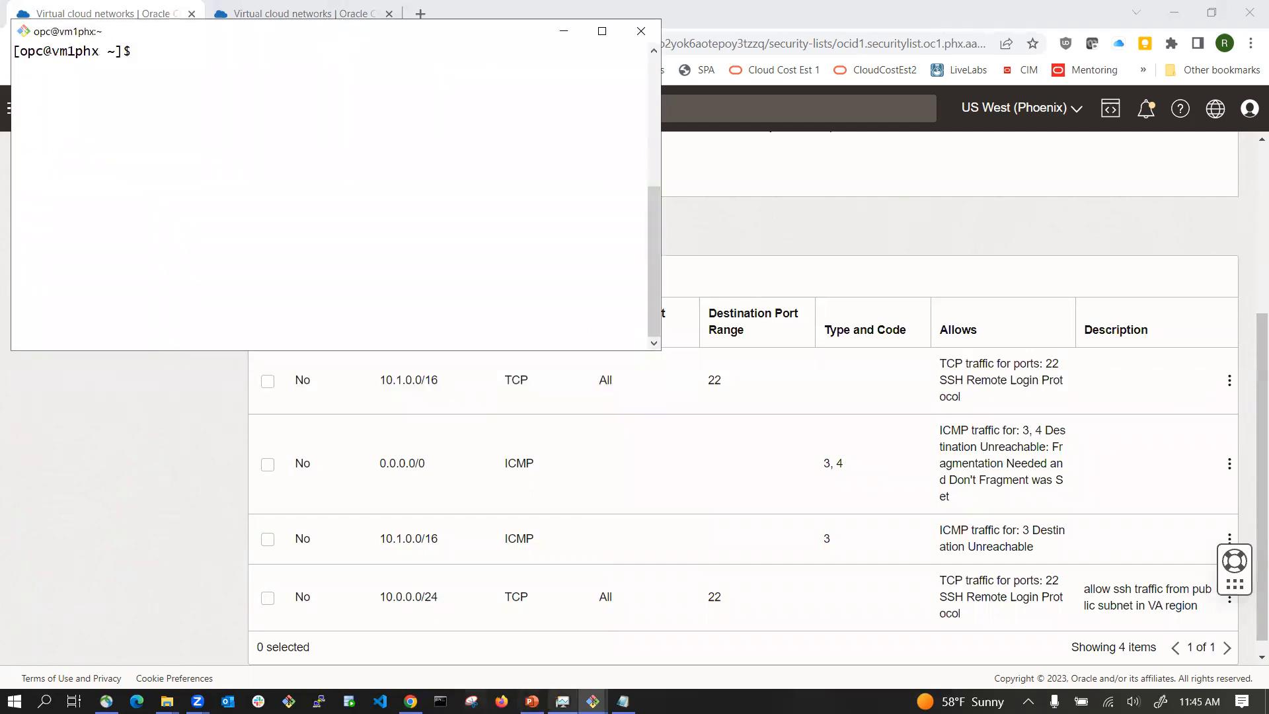
Step: Switch to the OCI-remote-peering presentation showing the PHX–IAD peering diagram
left_click(532, 701)
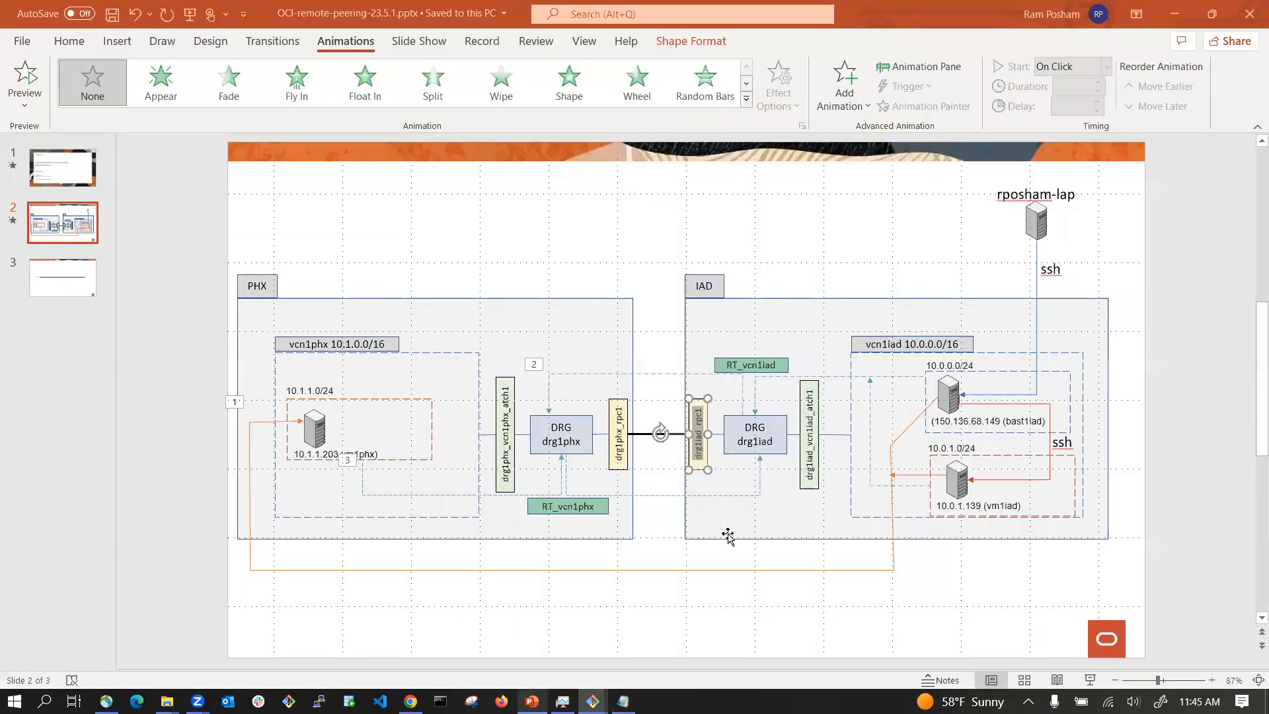
left_click(639, 595)
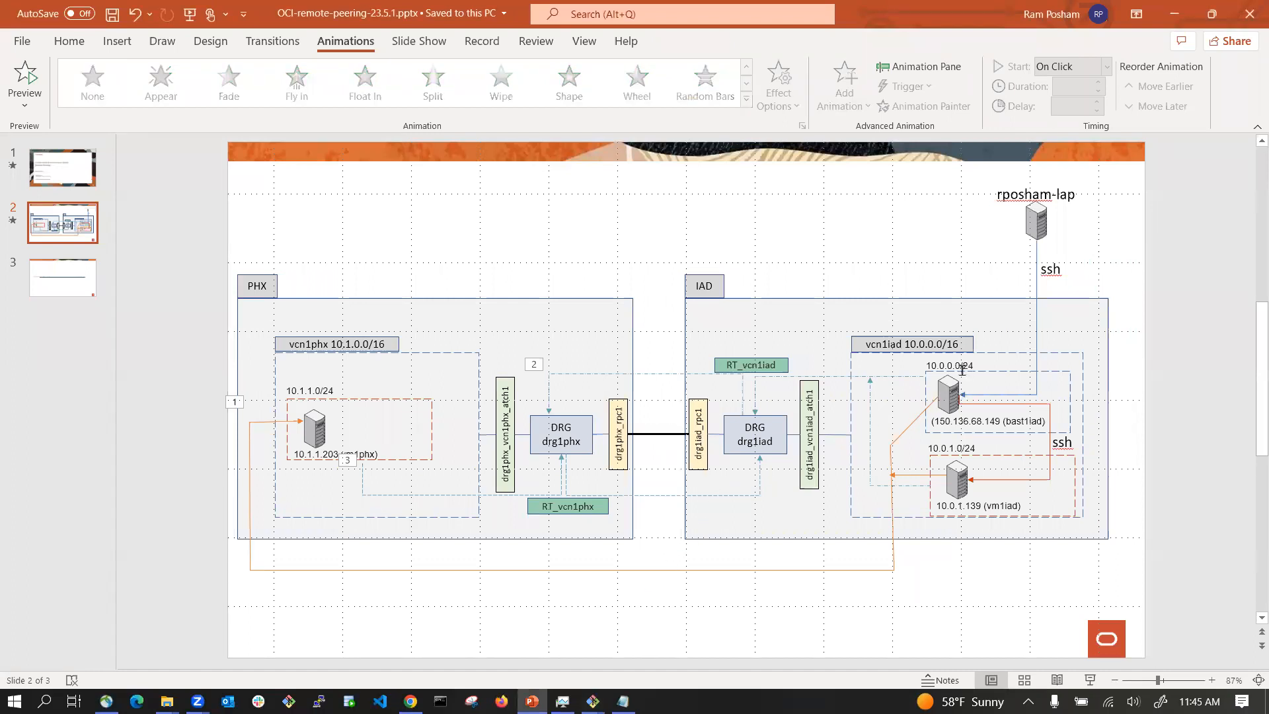
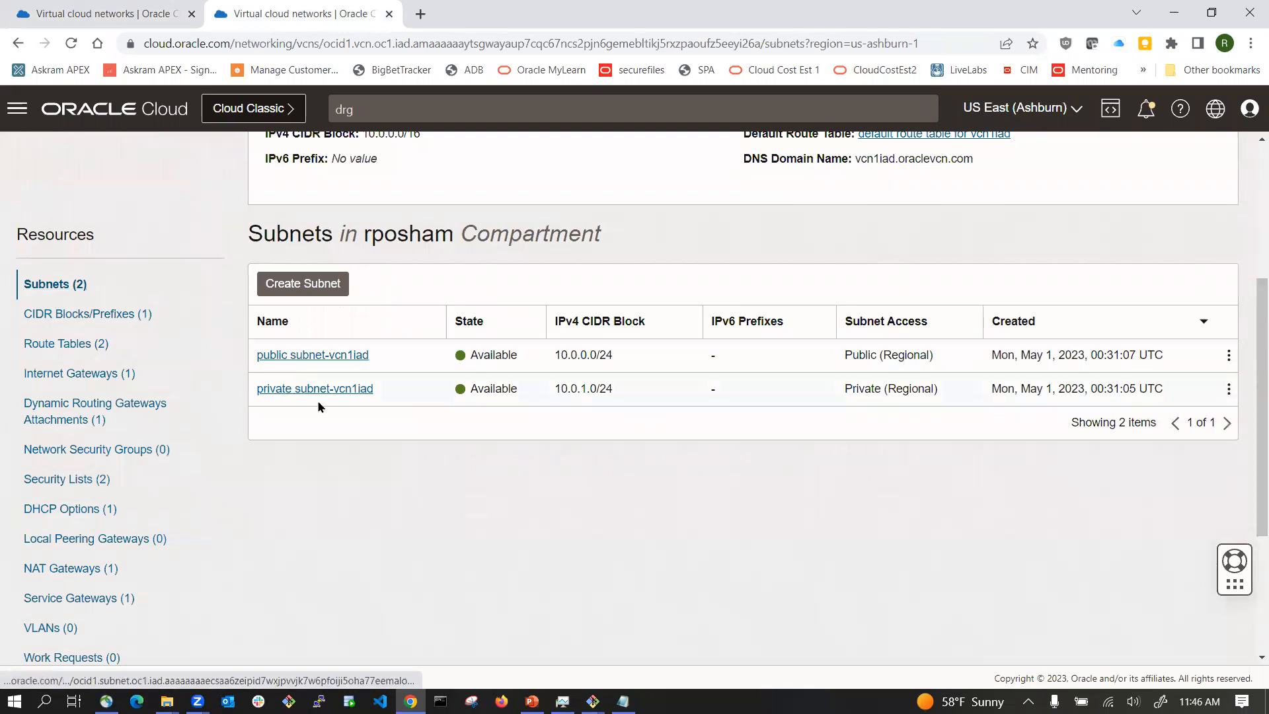
Step: Add a route rule to private subnet-vcn1iad's route table targeting the Dynamic Routing Gateway with destination 10.1.1.0/24
left_click(324, 390)
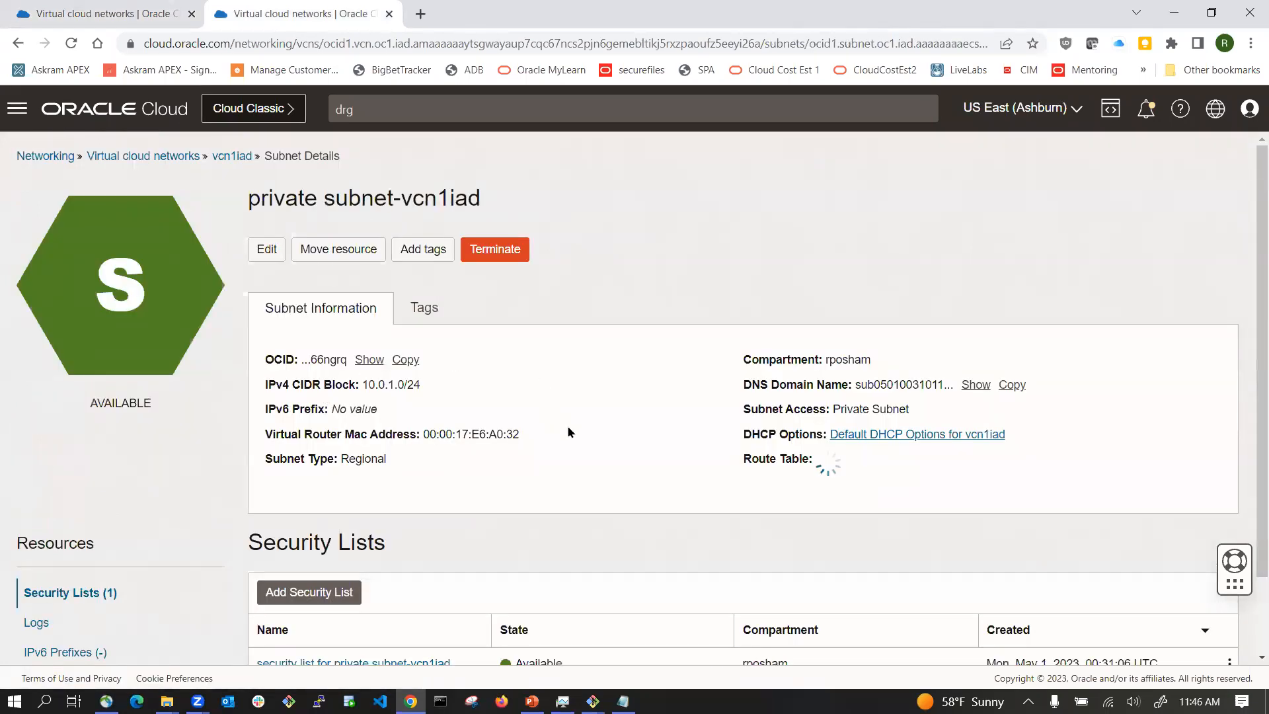
scroll(567, 426, "down", 1)
left_click(878, 376)
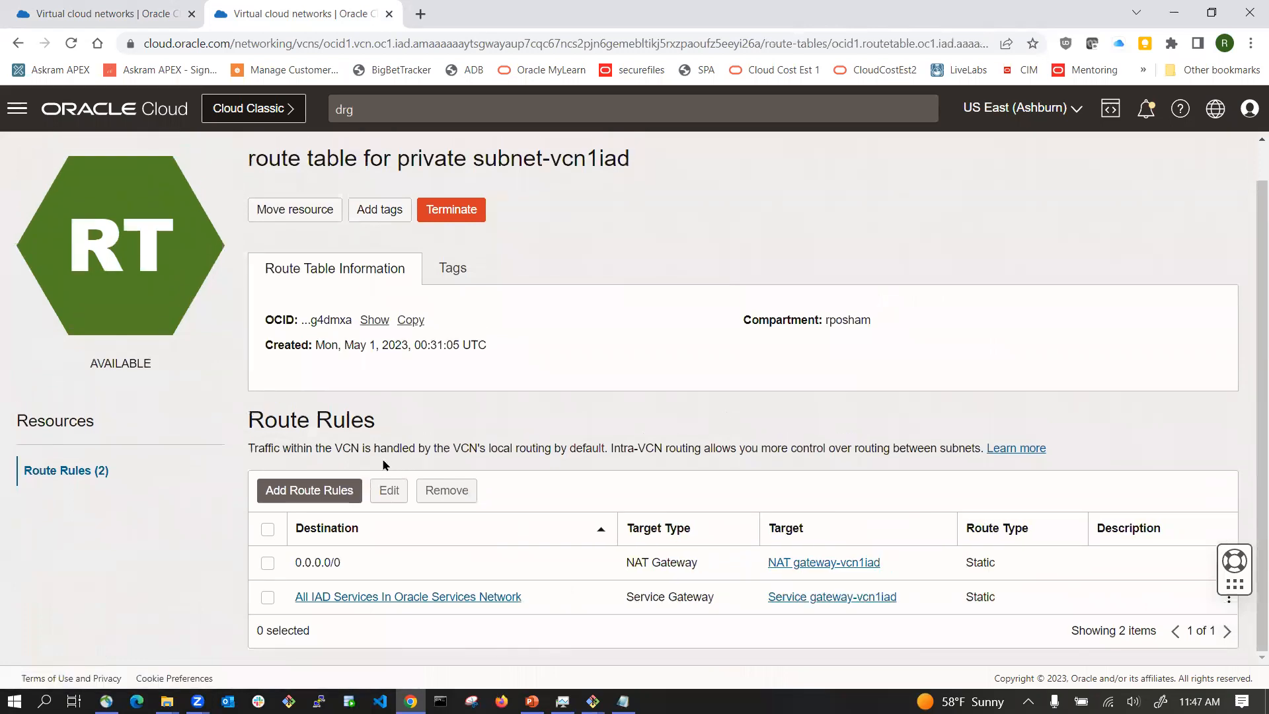
left_click(337, 489)
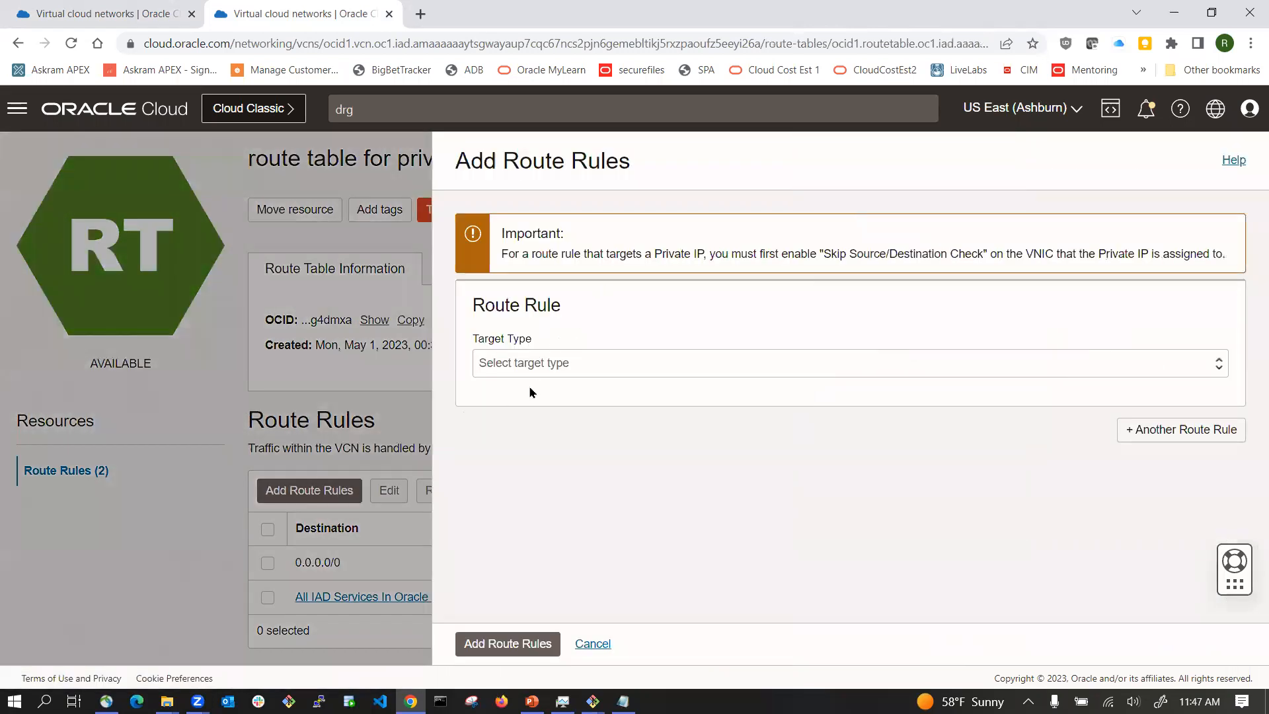
left_click(548, 365)
left_click(539, 400)
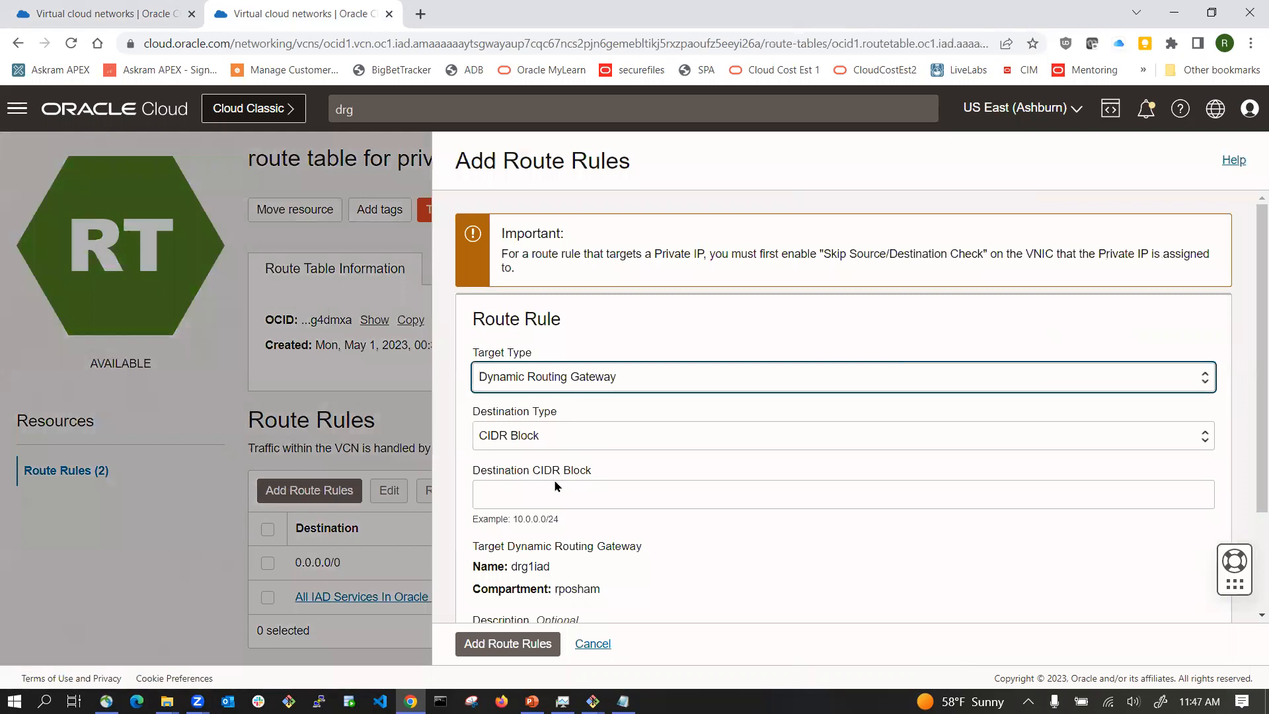
left_click(548, 497)
type("10")
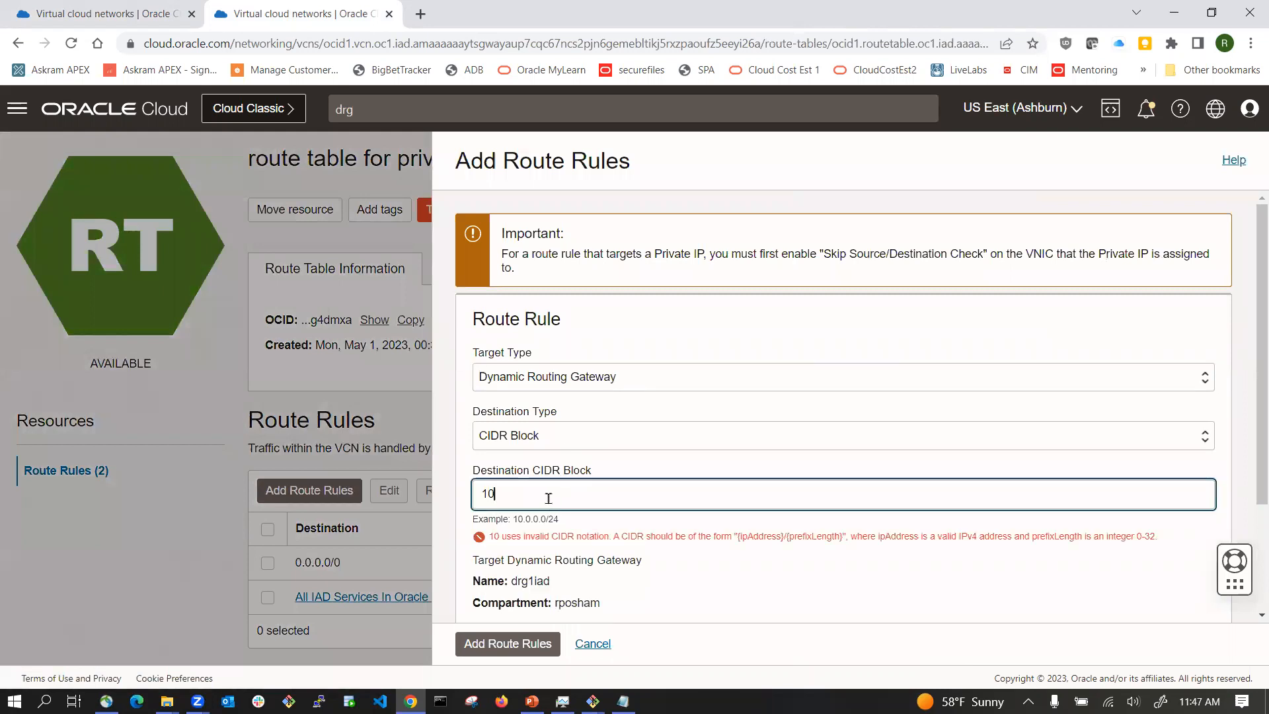
type(".1.1")
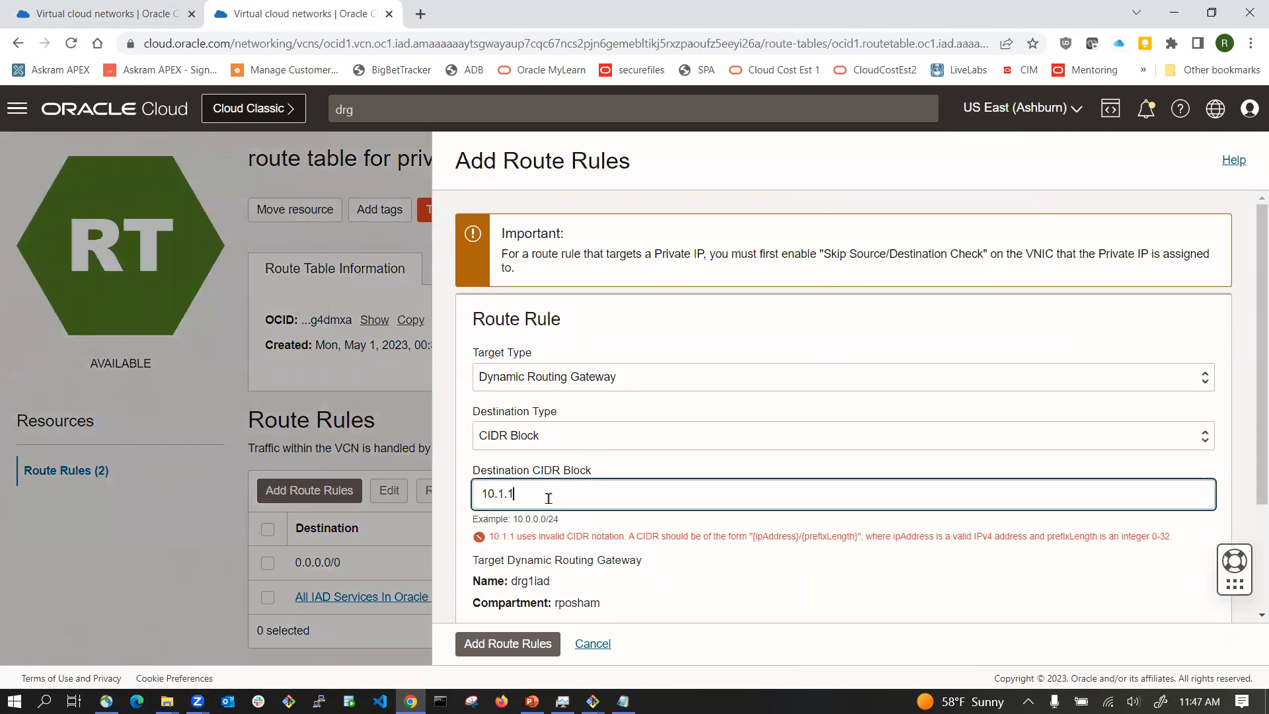
type(".0/24")
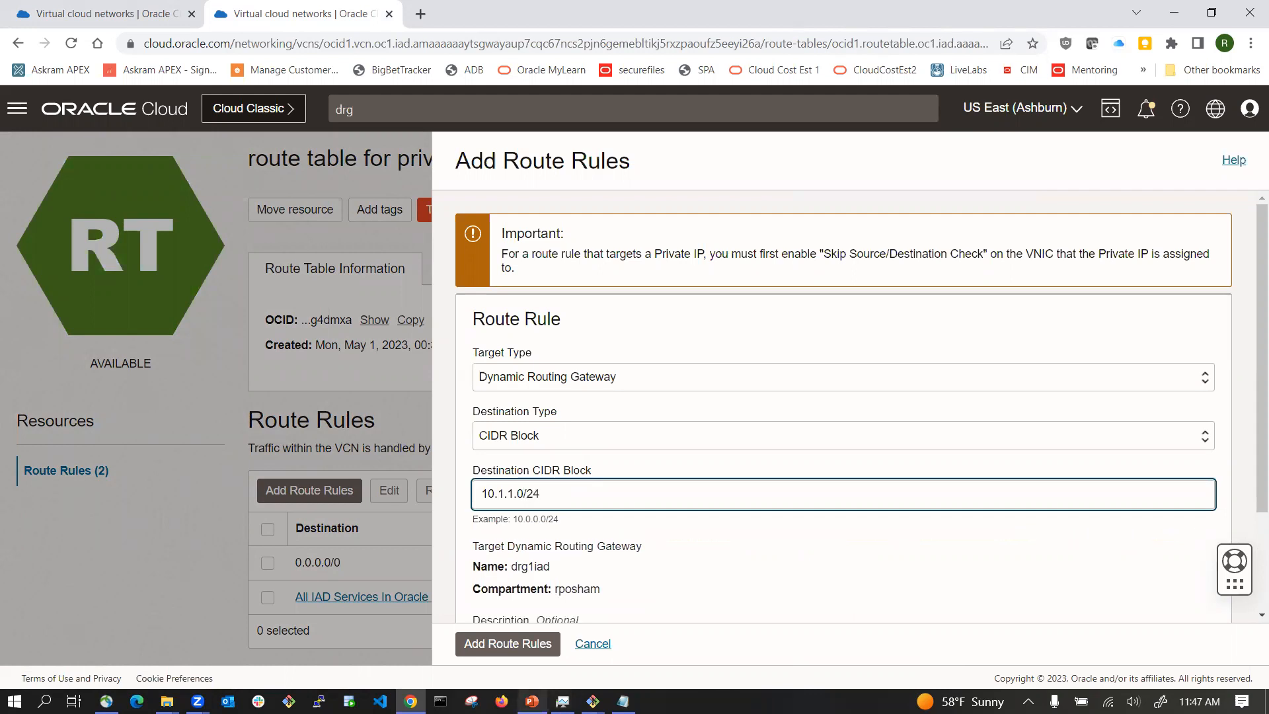
Step: Describe the rule as 'route to the private subnet in the PHX region from the private subnet in VA region' and add it
left_click(532, 701)
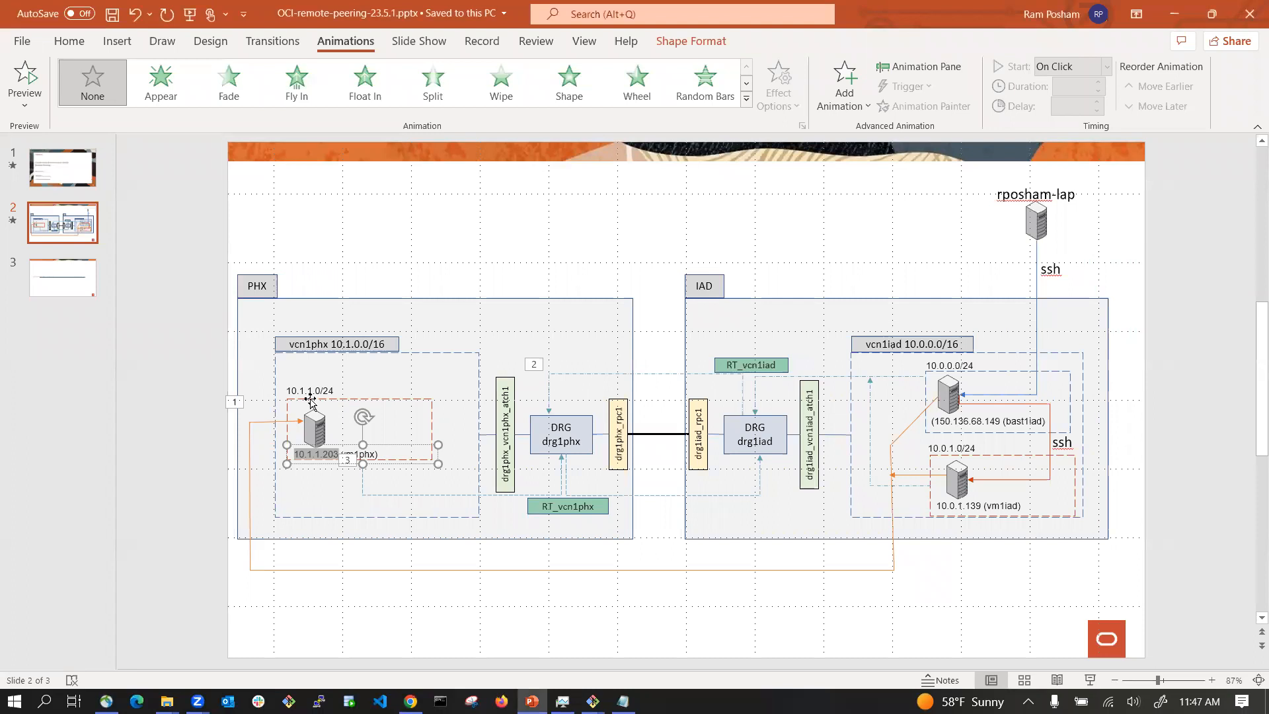
key("alt+Tab")
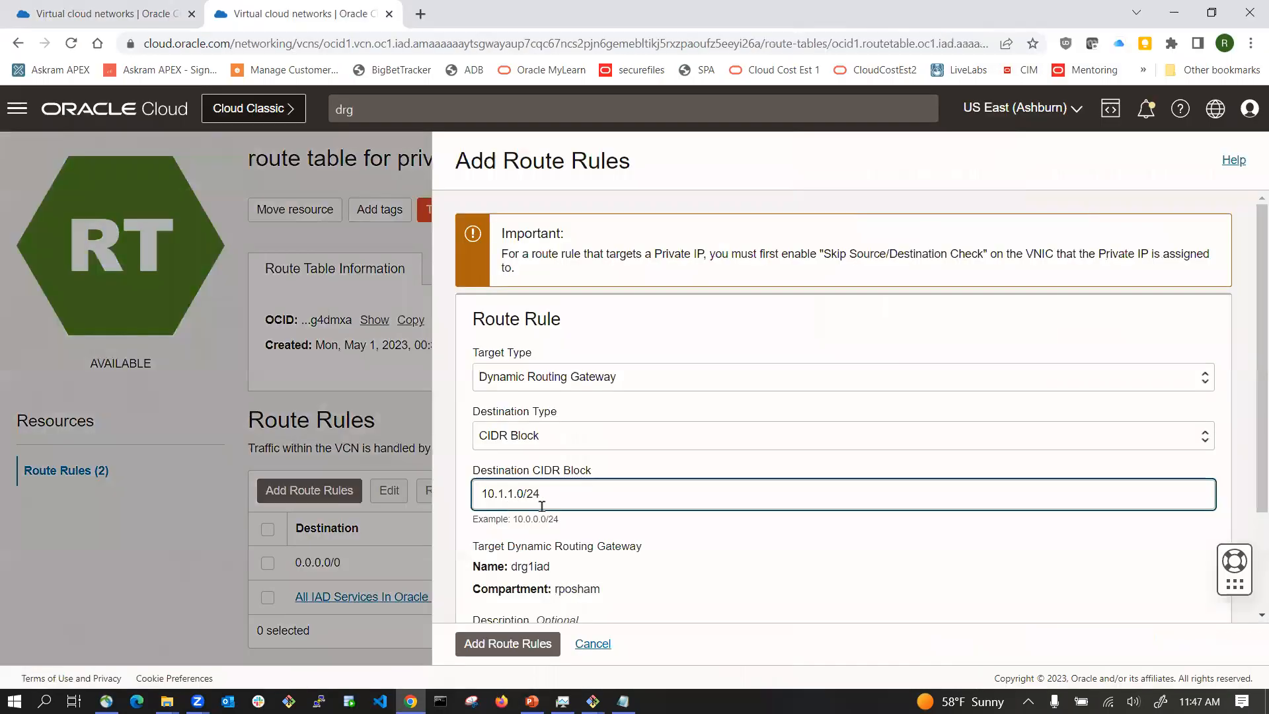
scroll(706, 538, "down", 2)
left_click(617, 500)
type("route to")
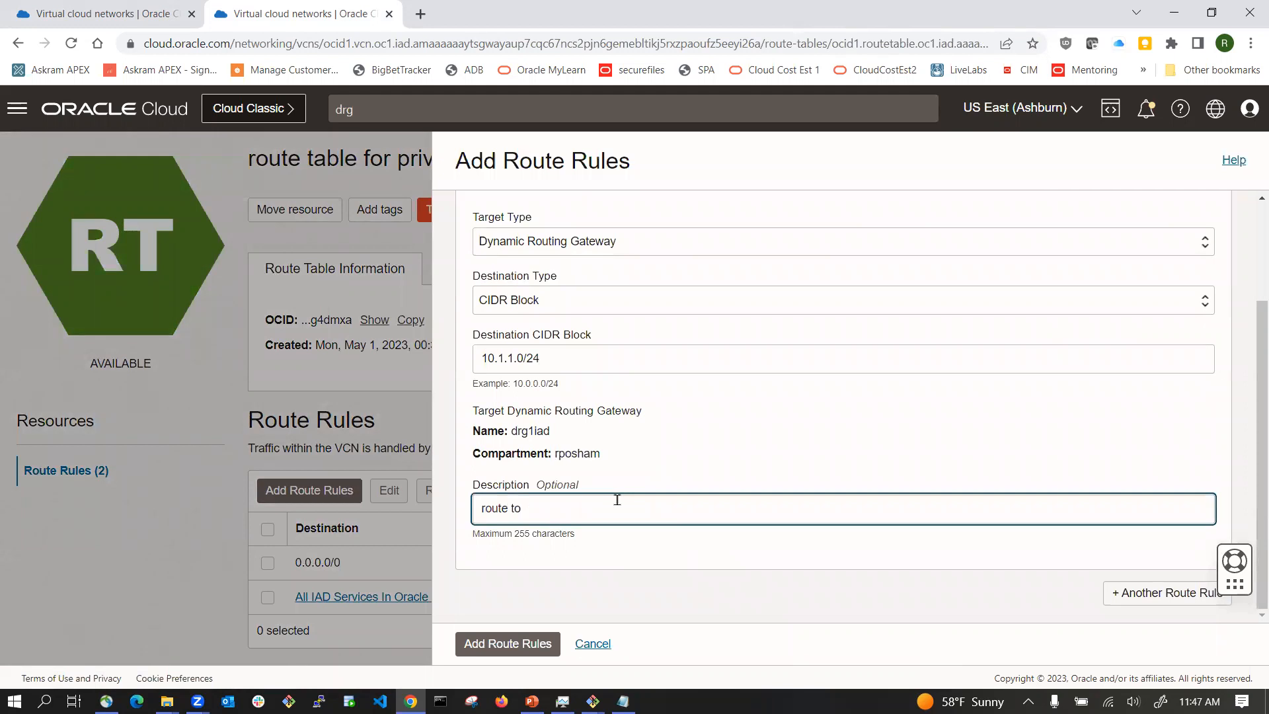
type(" the private subne")
key("BackSpace")
type("net in the PHX erg")
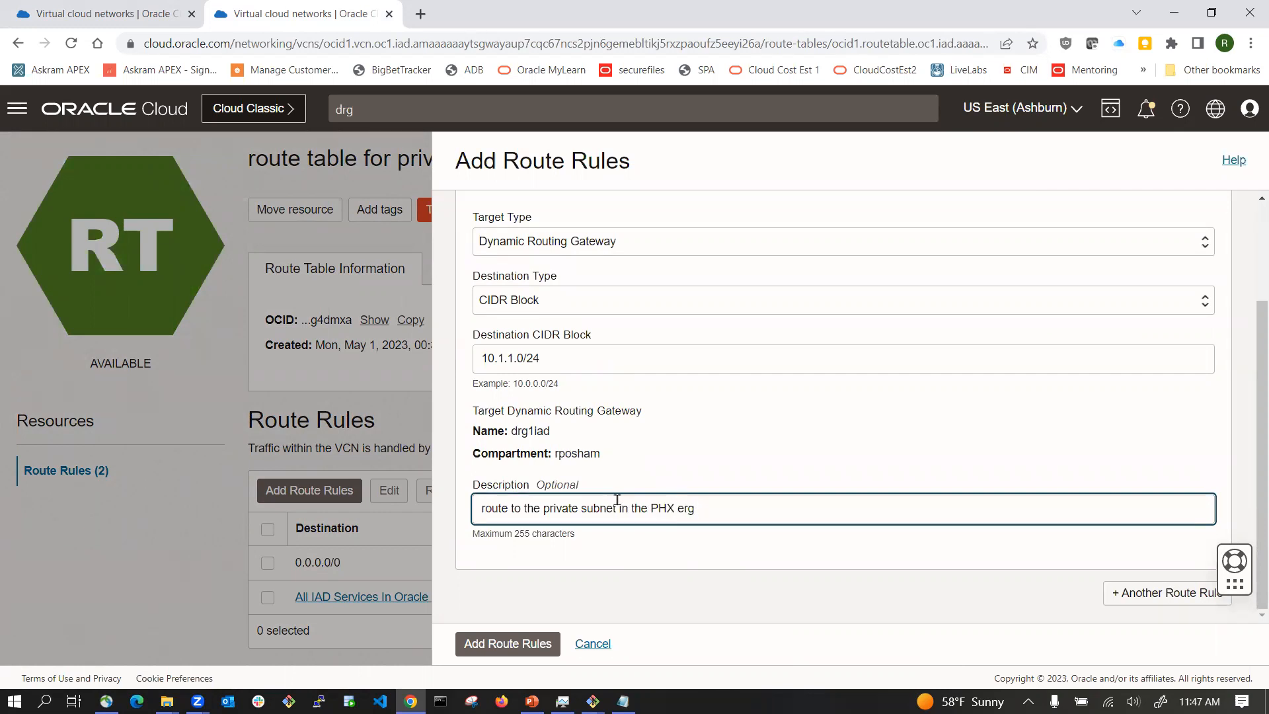
key("BackSpace")
key("BackSpace")
key("BackSpace")
type("region from the private sub")
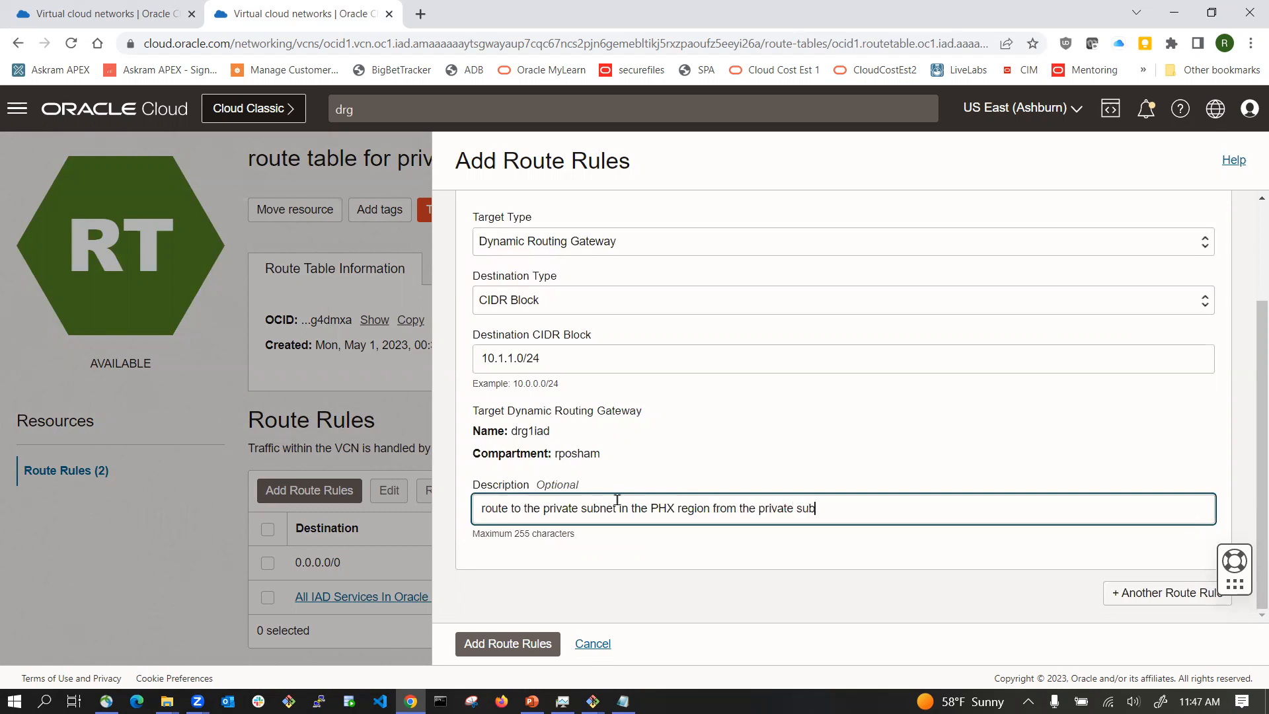
type("net in vA r")
type("VA")
left_click(522, 642)
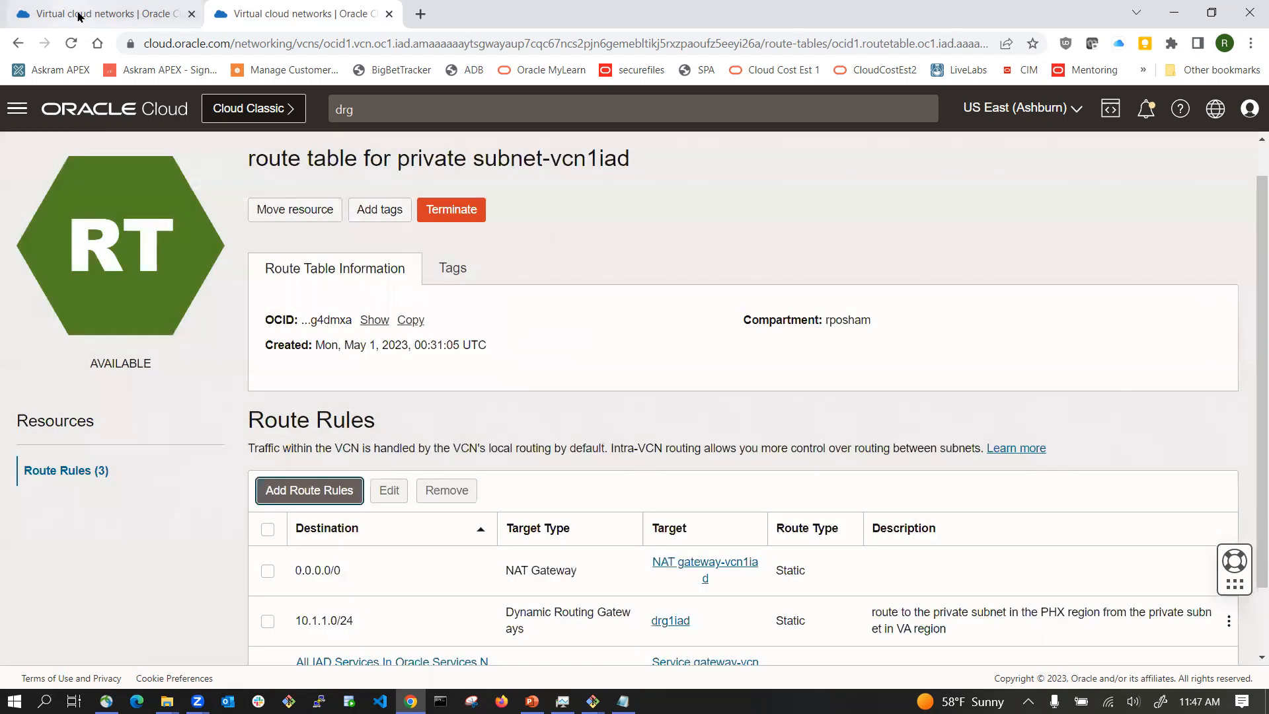
Step: In the Phoenix tab, add a Dynamic Routing Gateway route rule to private subnet-vcn1phx's route table with destination 10.0.1.0/24
left_click(78, 15)
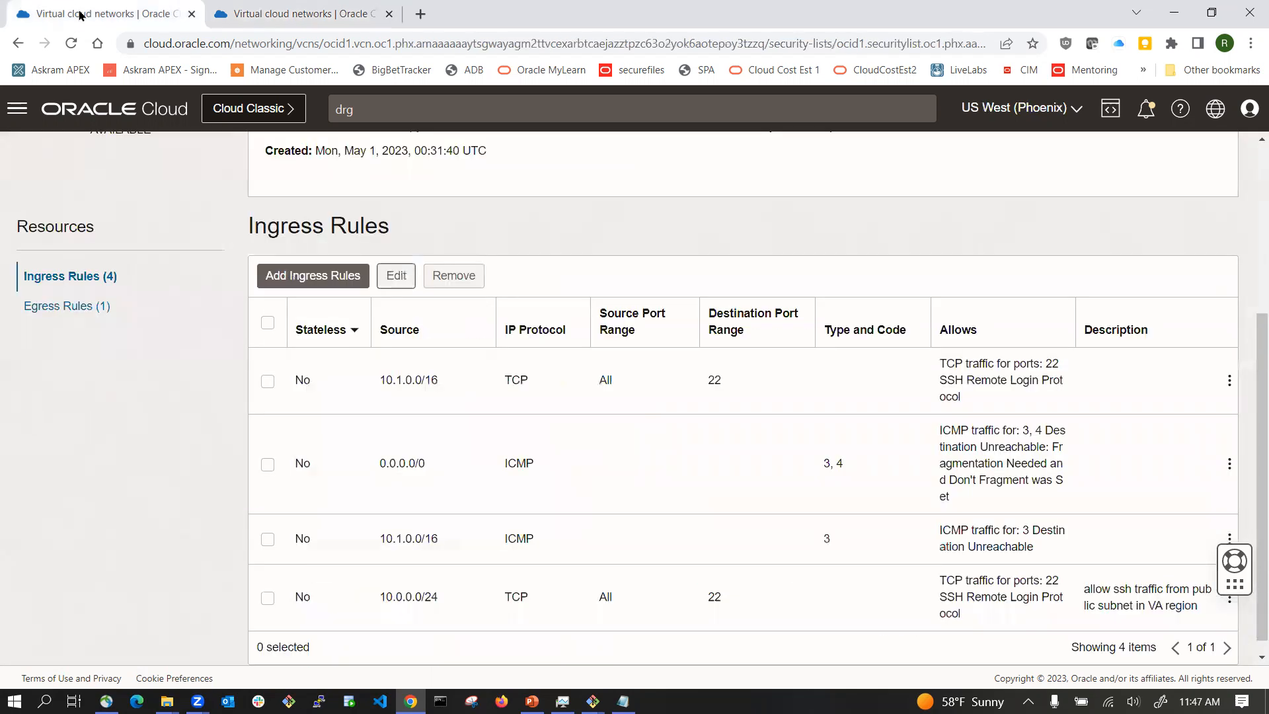
scroll(230, 265, "up", 3)
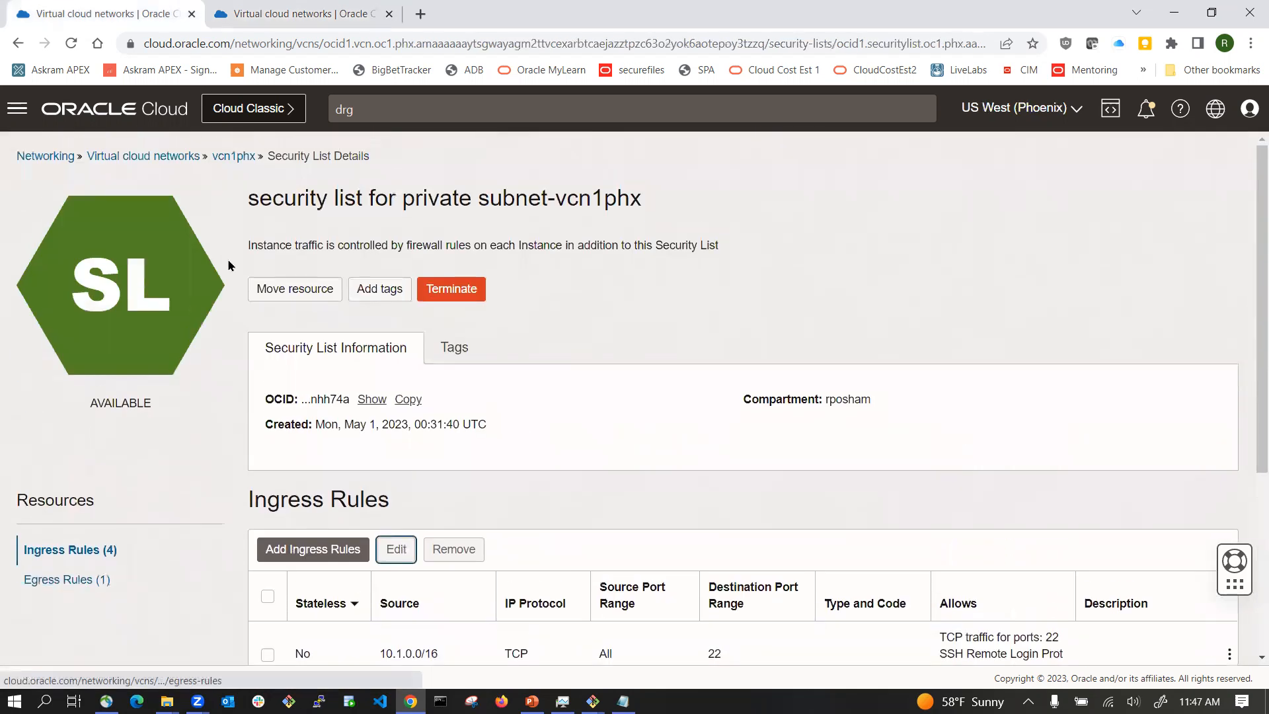
left_click(230, 157)
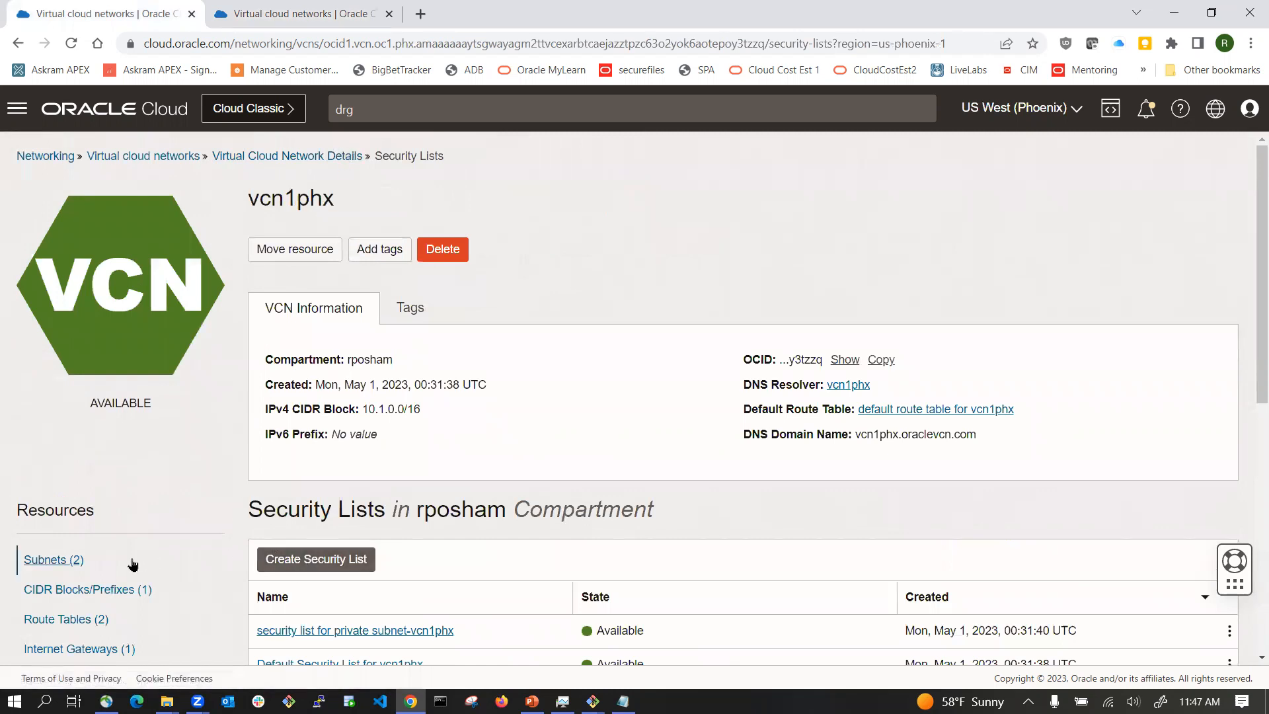
left_click(41, 560)
scroll(320, 482, "down", 1)
scroll(329, 442, "down", 3)
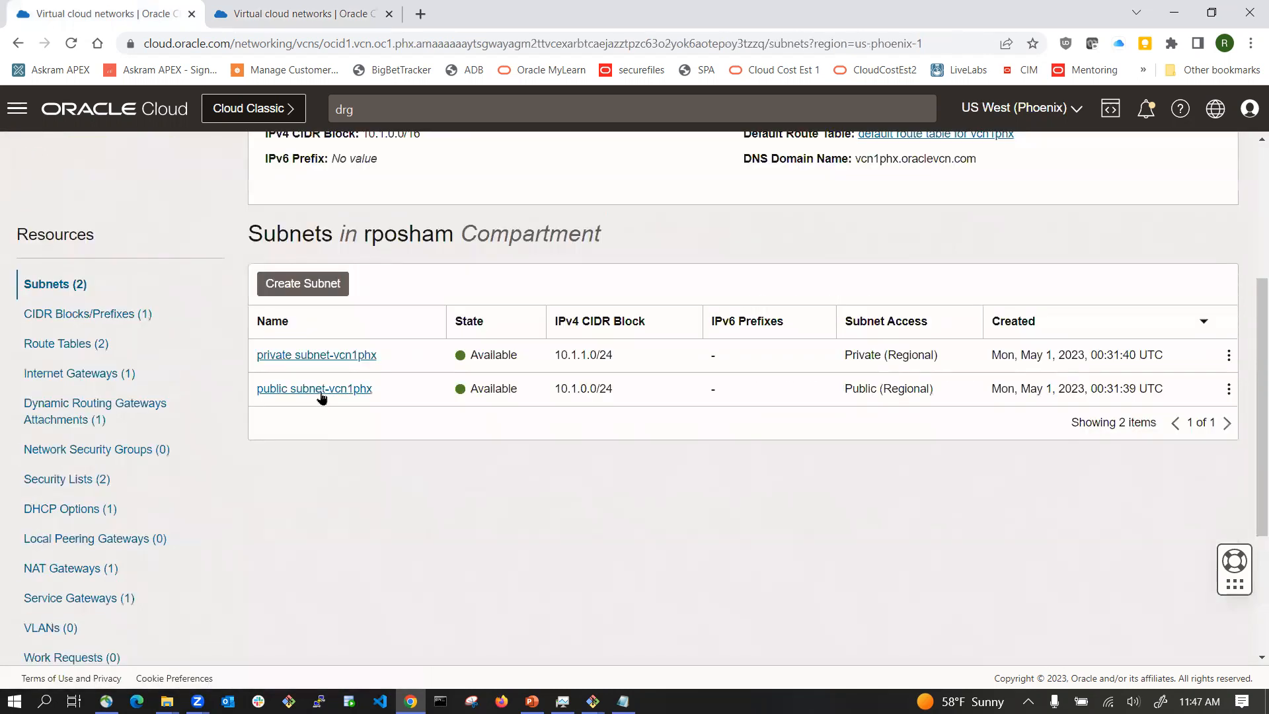
left_click(300, 355)
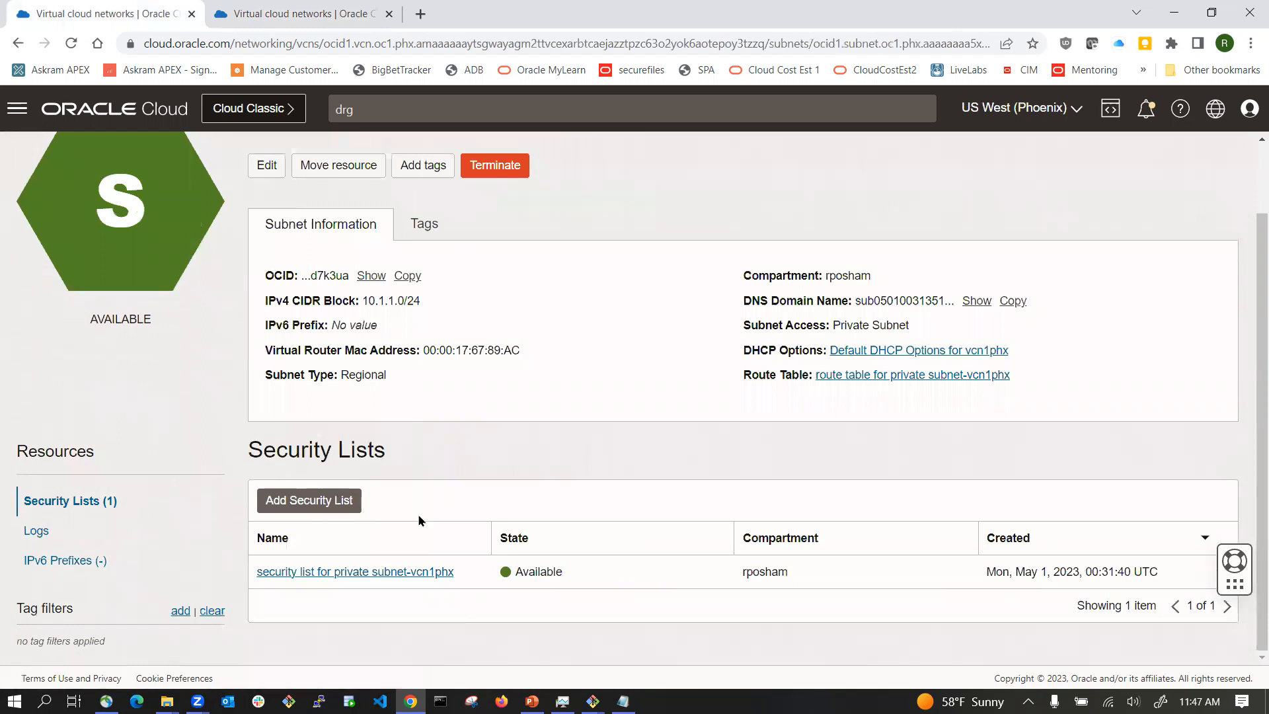
left_click(848, 376)
left_click(330, 448)
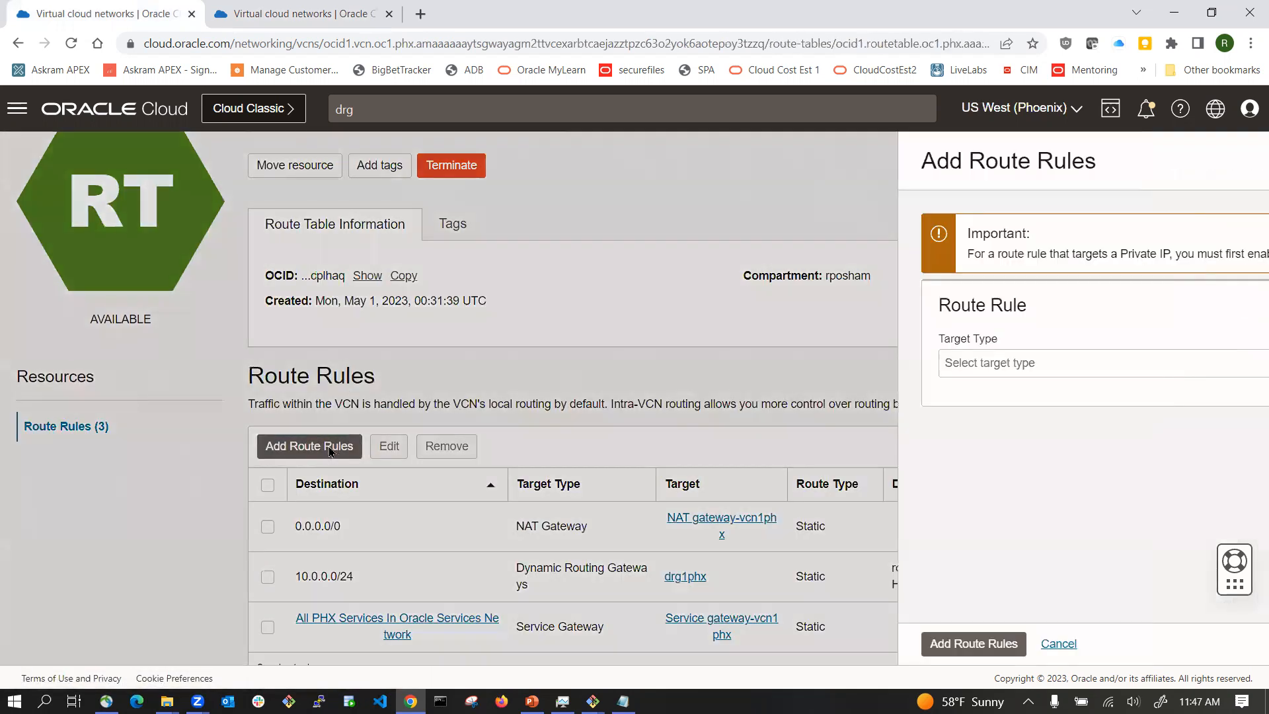
left_click(560, 363)
left_click(550, 401)
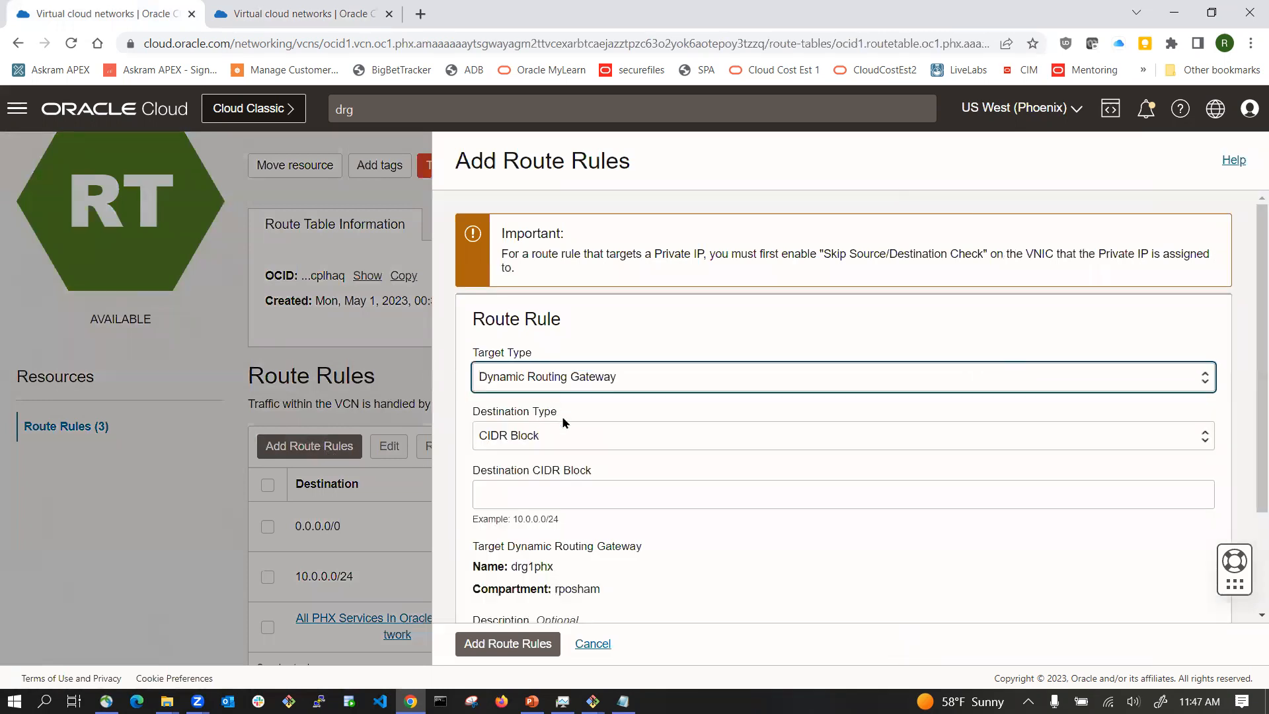
left_click(531, 498)
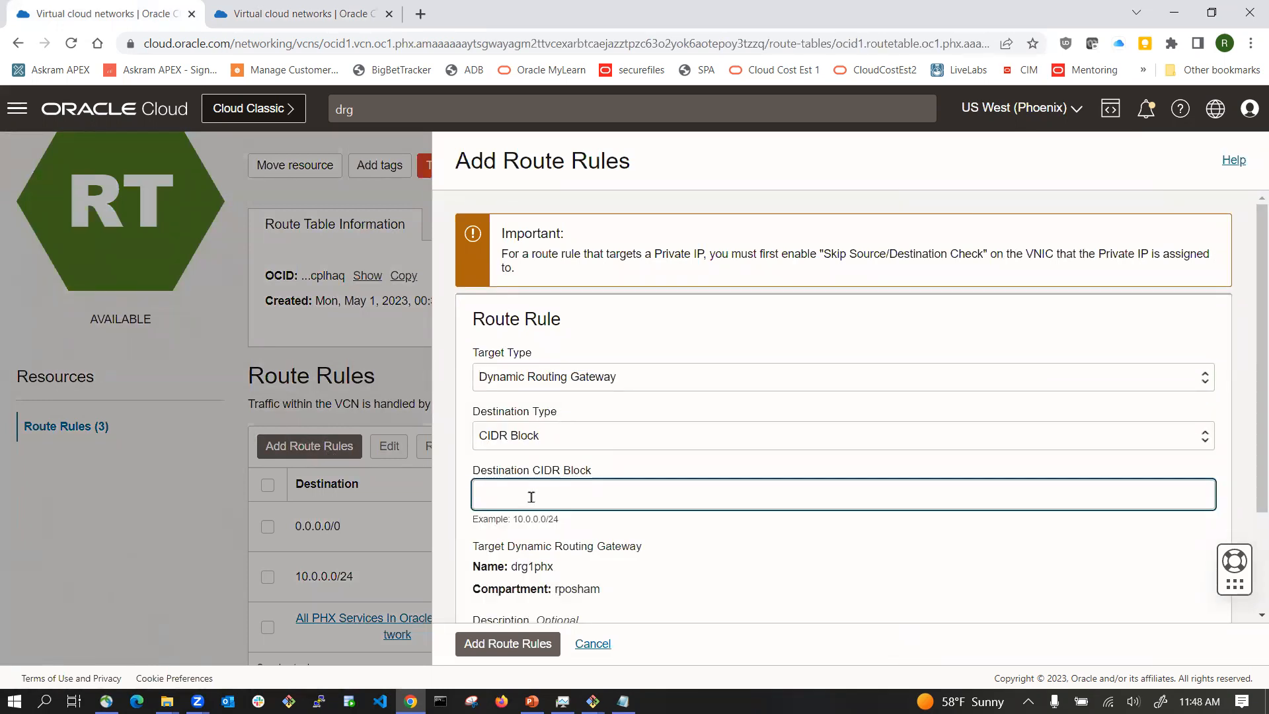
type("10.0")
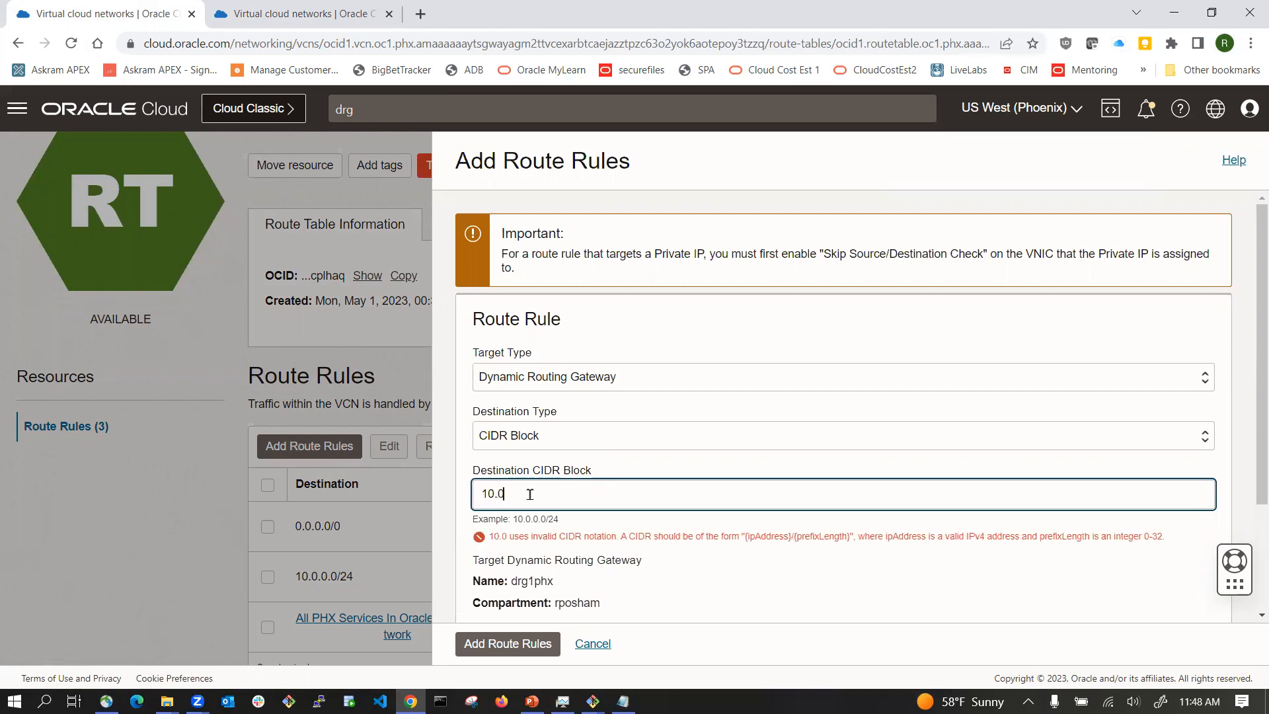
type(".1.0/24")
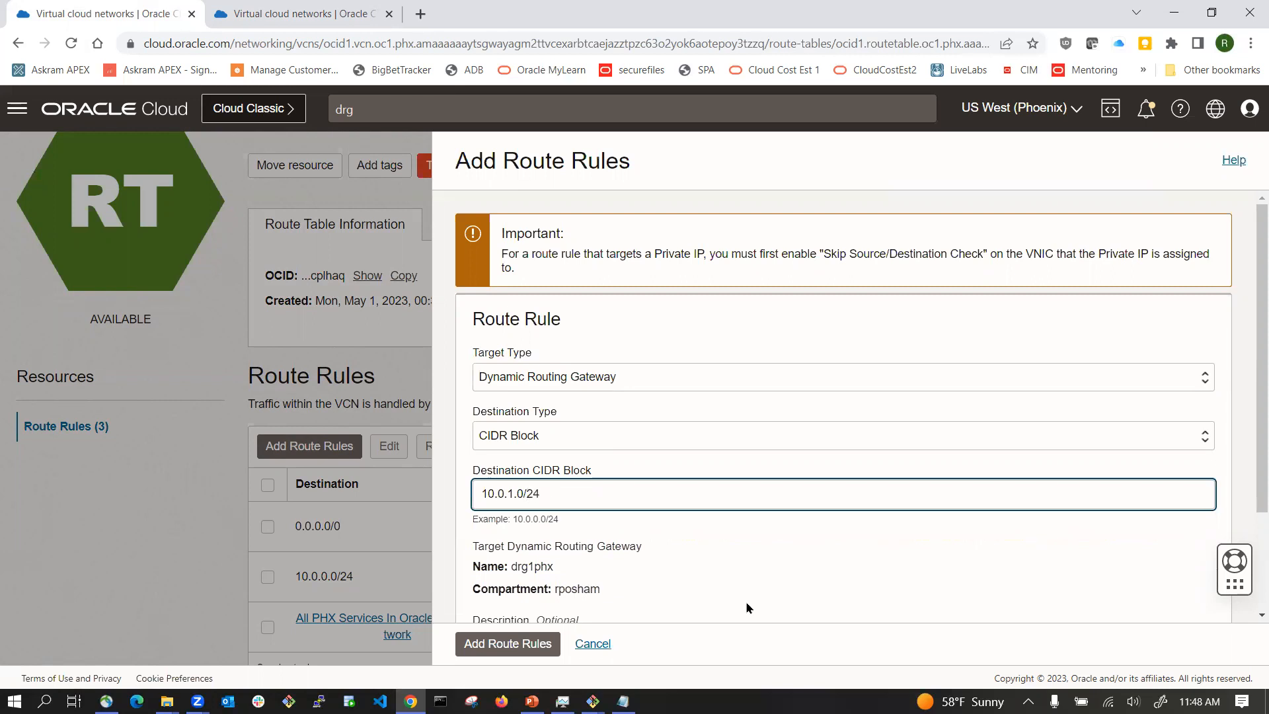
Step: Describe the rule as 'route to the private subnet in VA from the private subnet in PHX region' and add it
scroll(746, 607, "down", 2)
left_click(527, 515)
type("rotu")
type("ute ")
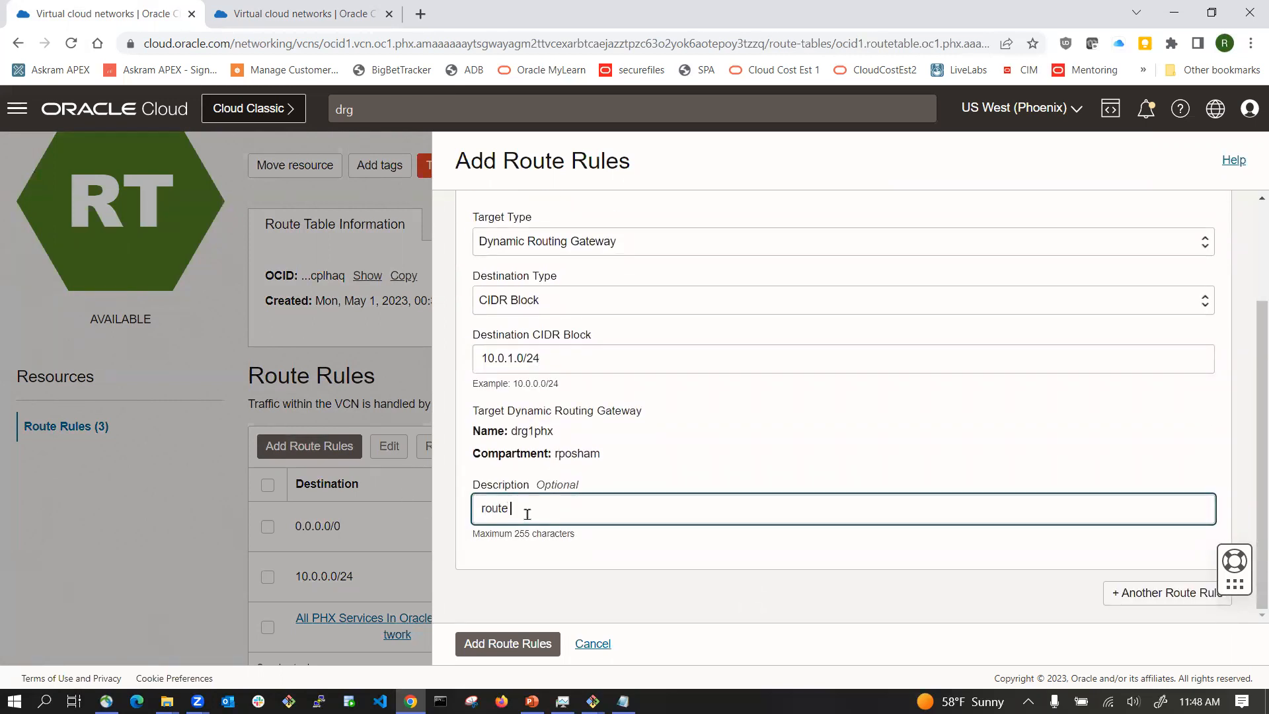
type("to the private subnet in VA from the ")
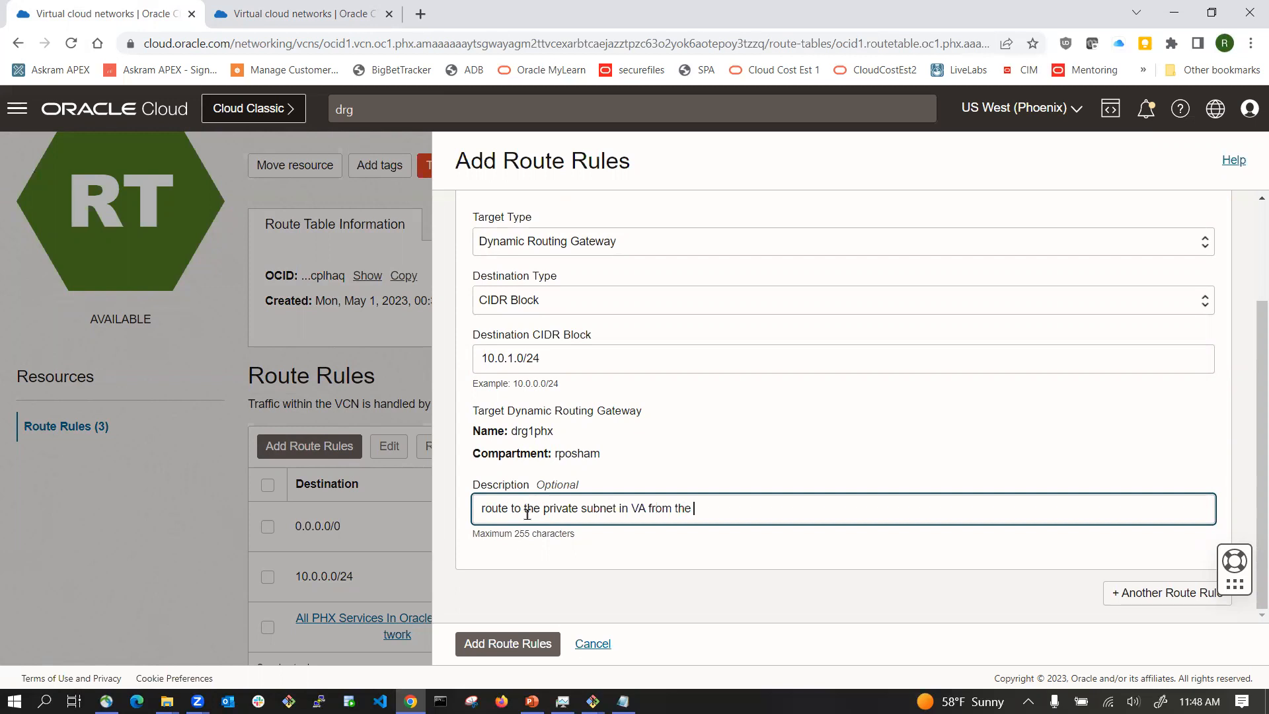
type("private subnet in PHX region")
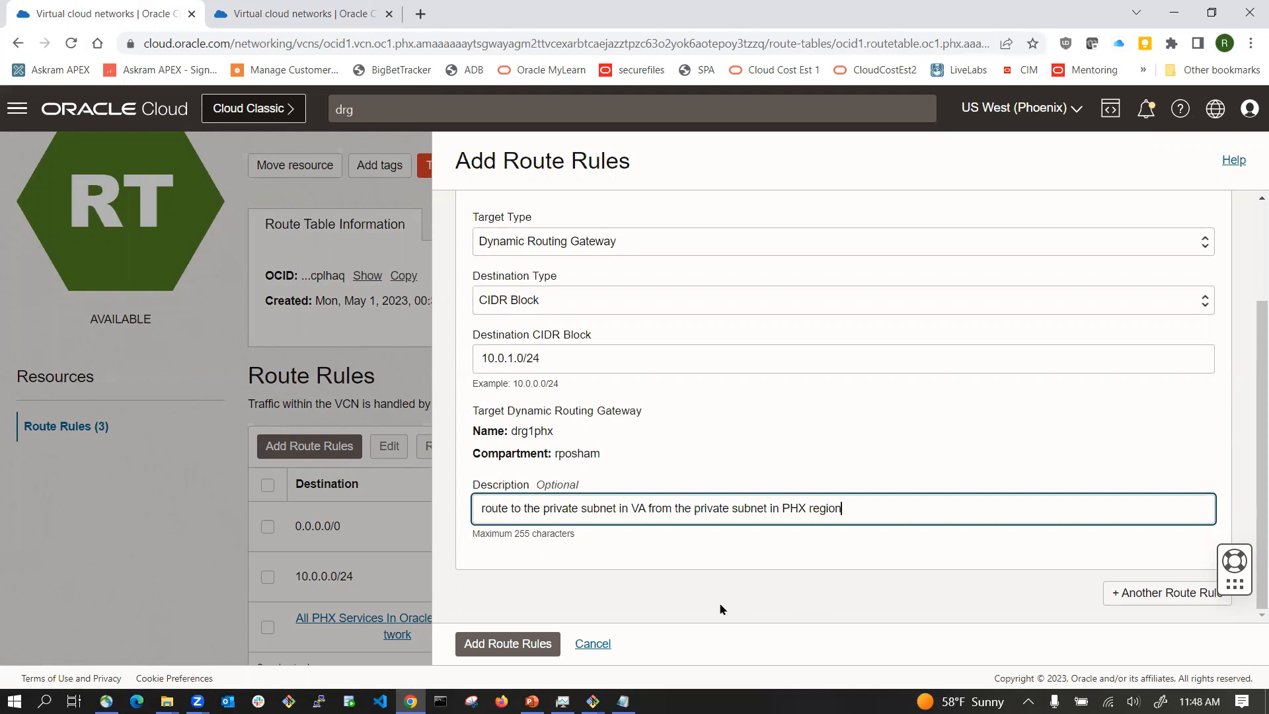
key("Return")
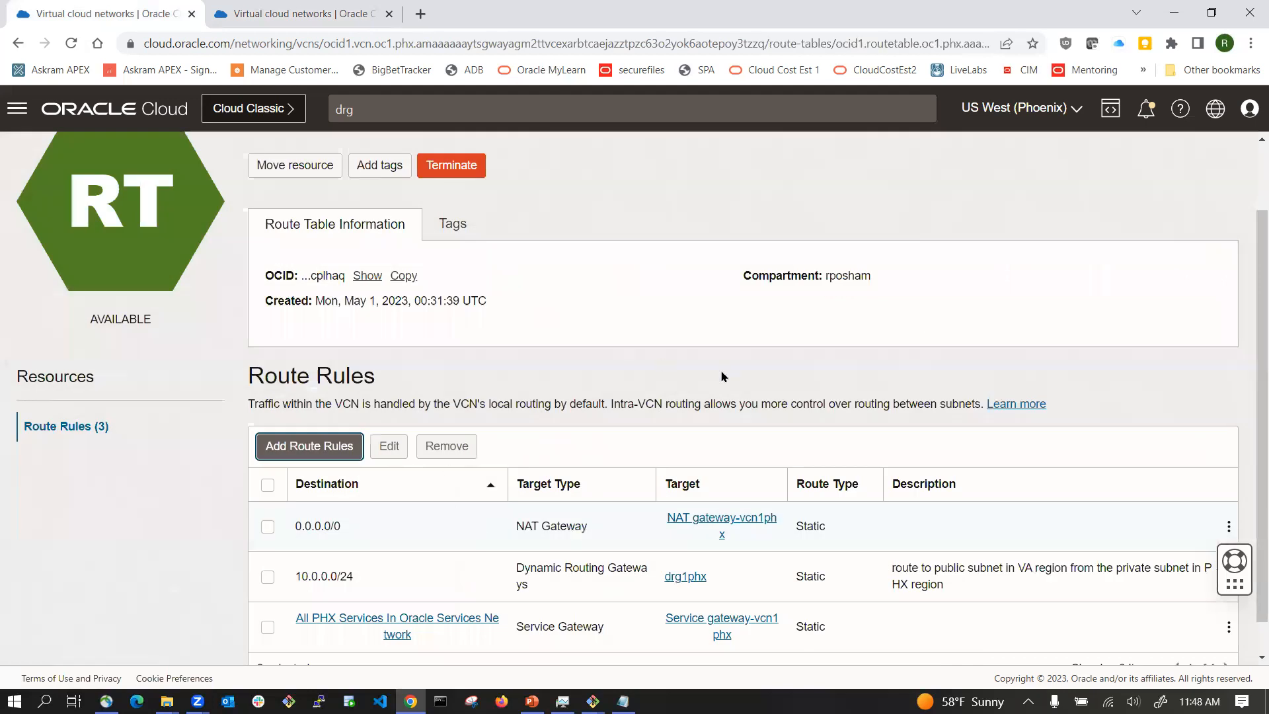
scroll(681, 416, "down", 1)
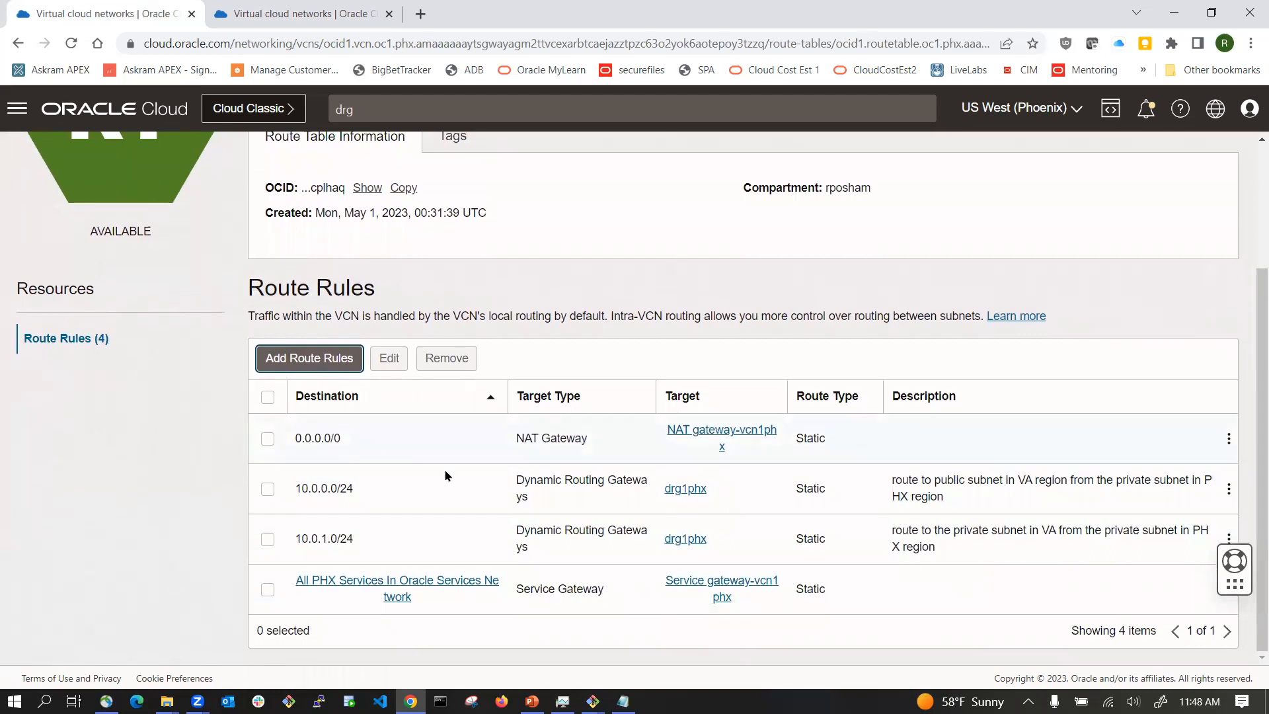
scroll(311, 363, "up", 3)
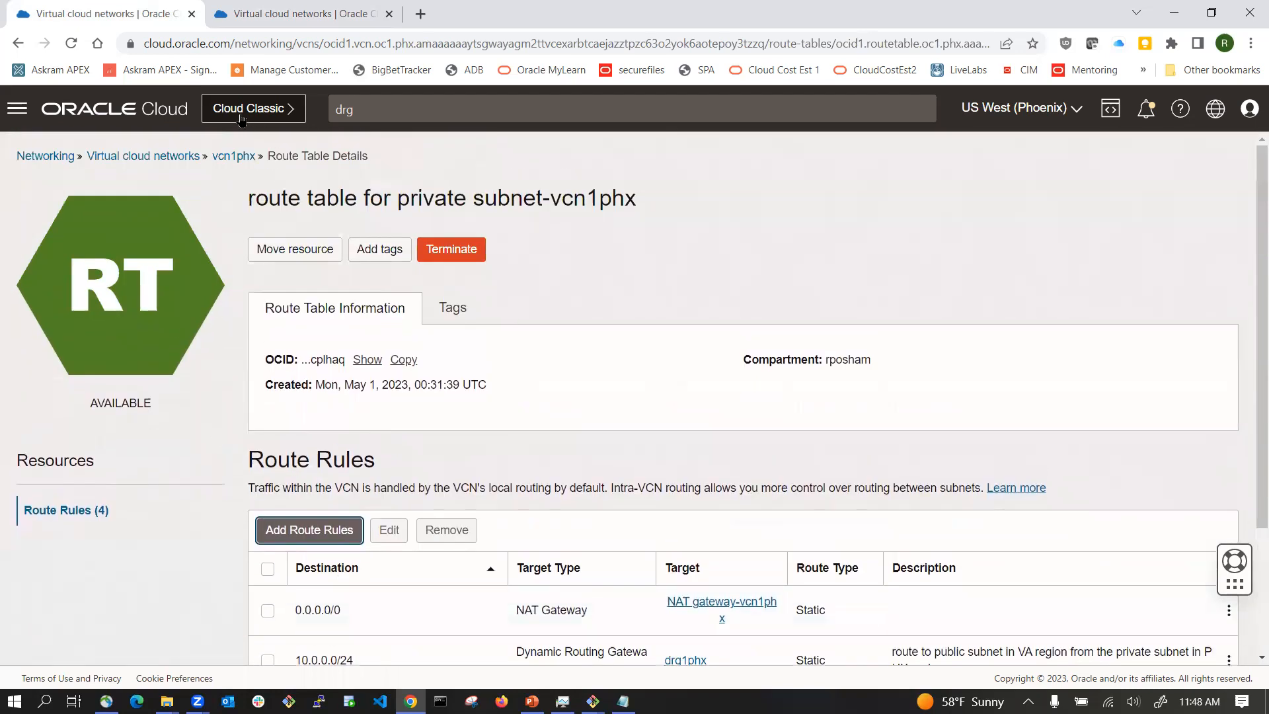
Step: Open the security list for private subnet-vcn1phx and start an ingress rule from source 10.0.1.0/24 on destination port 22
left_click(244, 159)
scroll(326, 410, "down", 4)
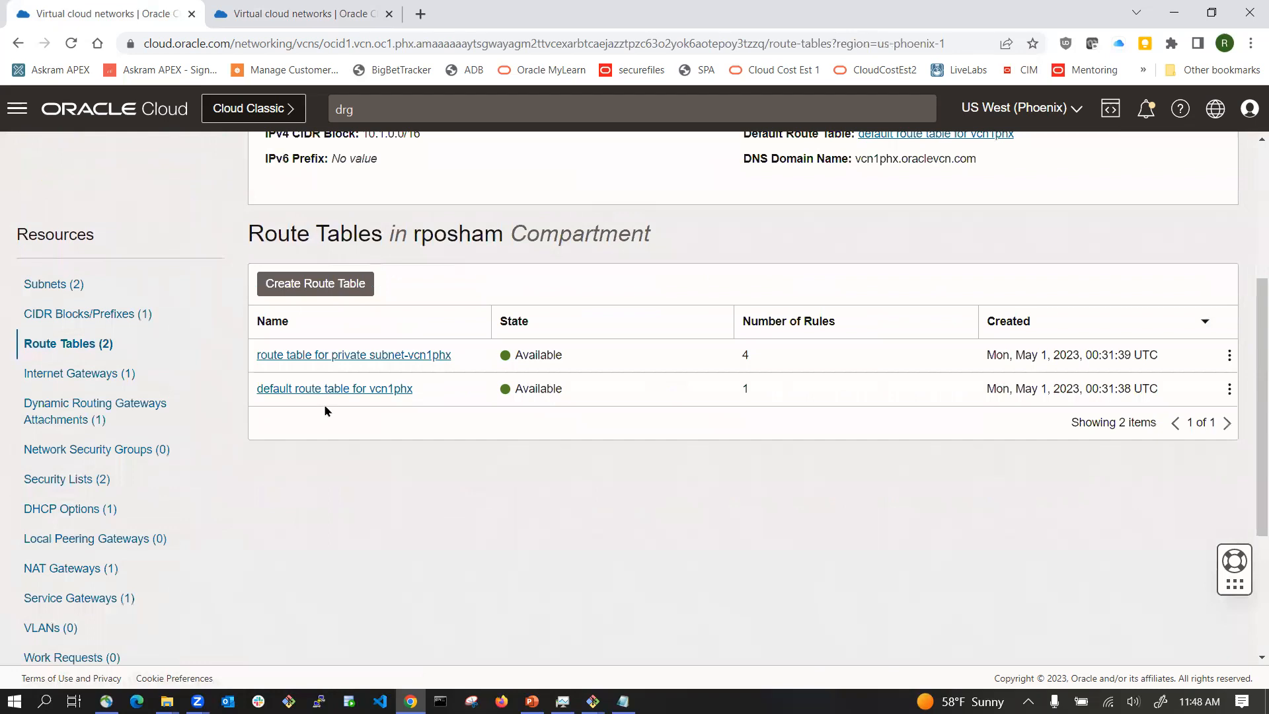
left_click(45, 284)
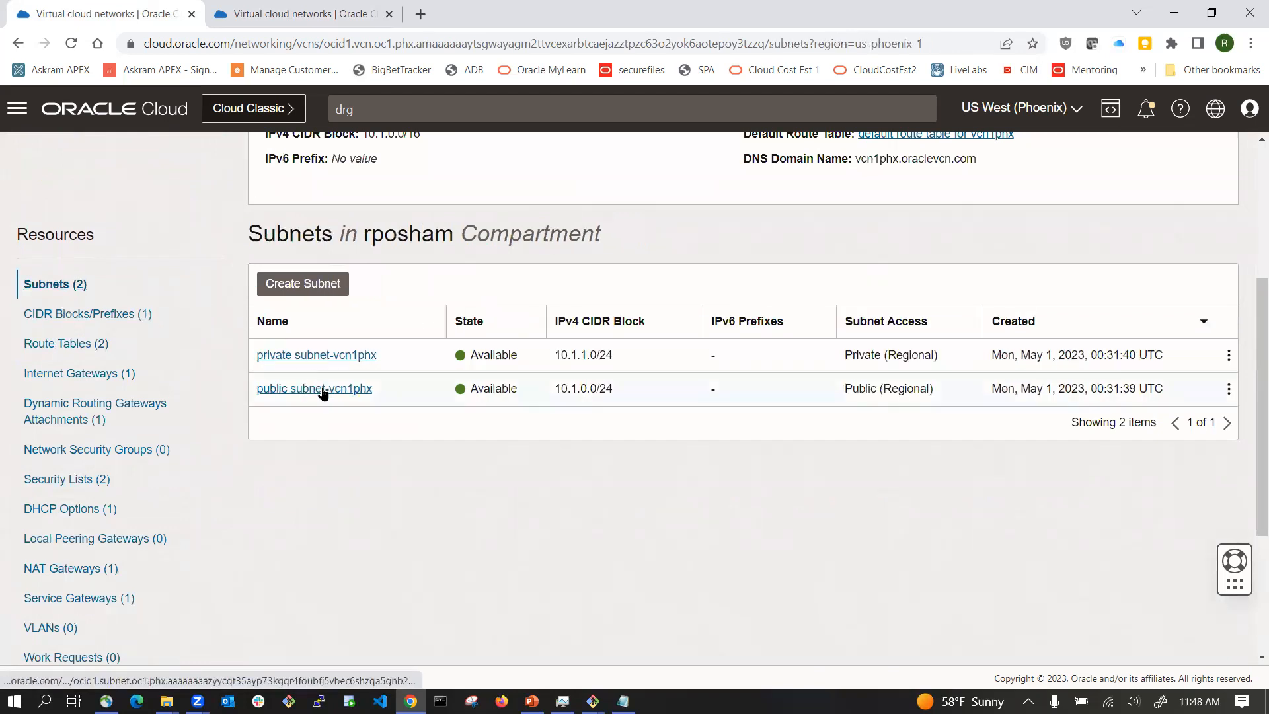
left_click(306, 356)
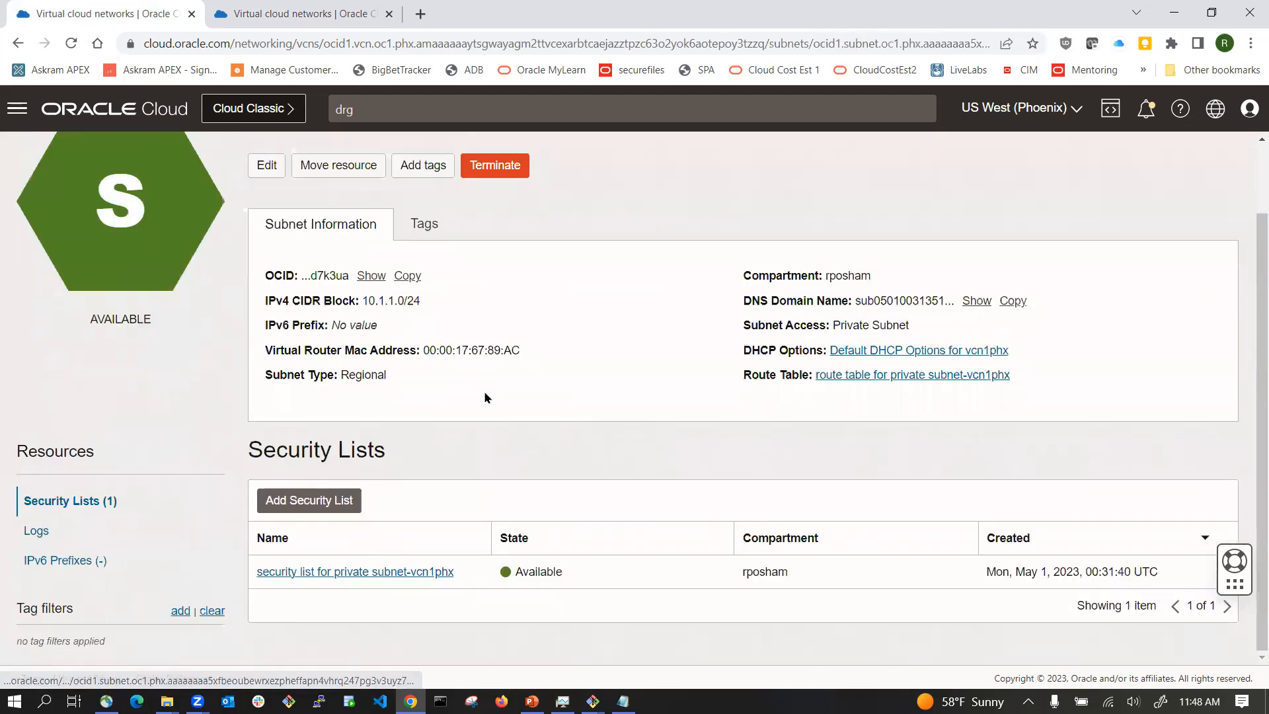
left_click(371, 572)
scroll(387, 539, "down", 3)
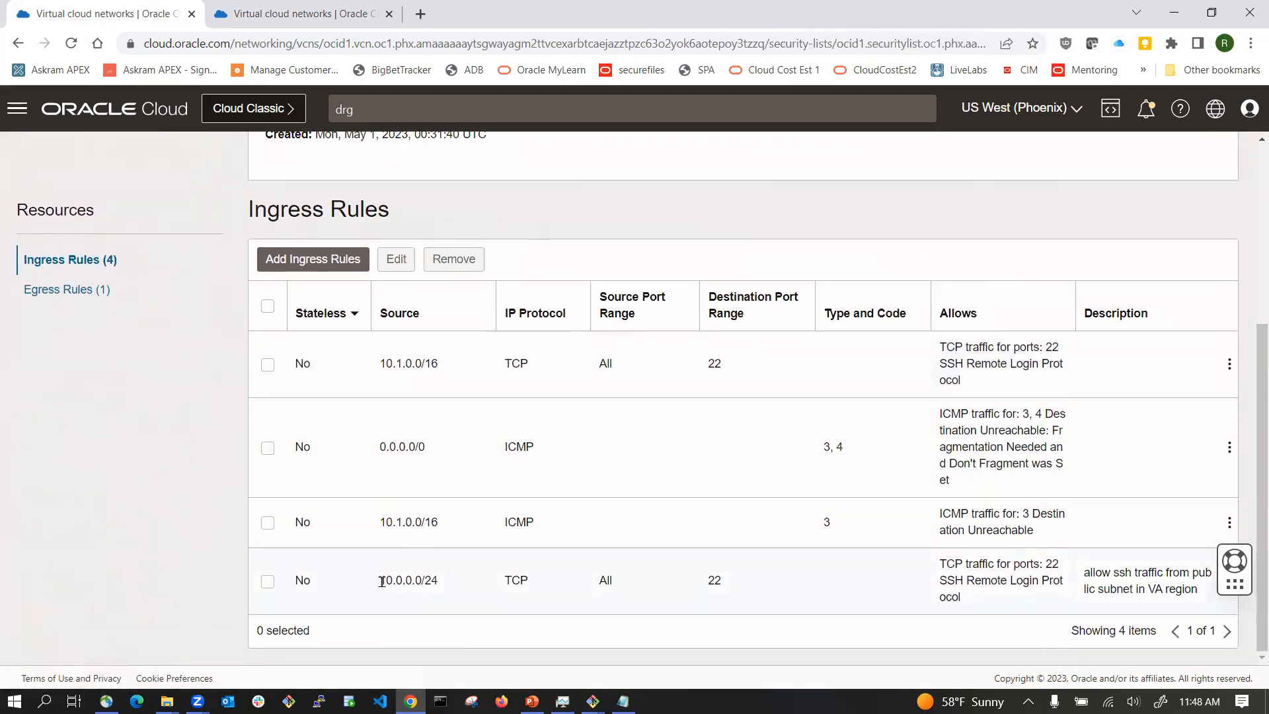
left_click_drag(381, 581, 463, 580)
key("ctrl+c")
left_click(336, 259)
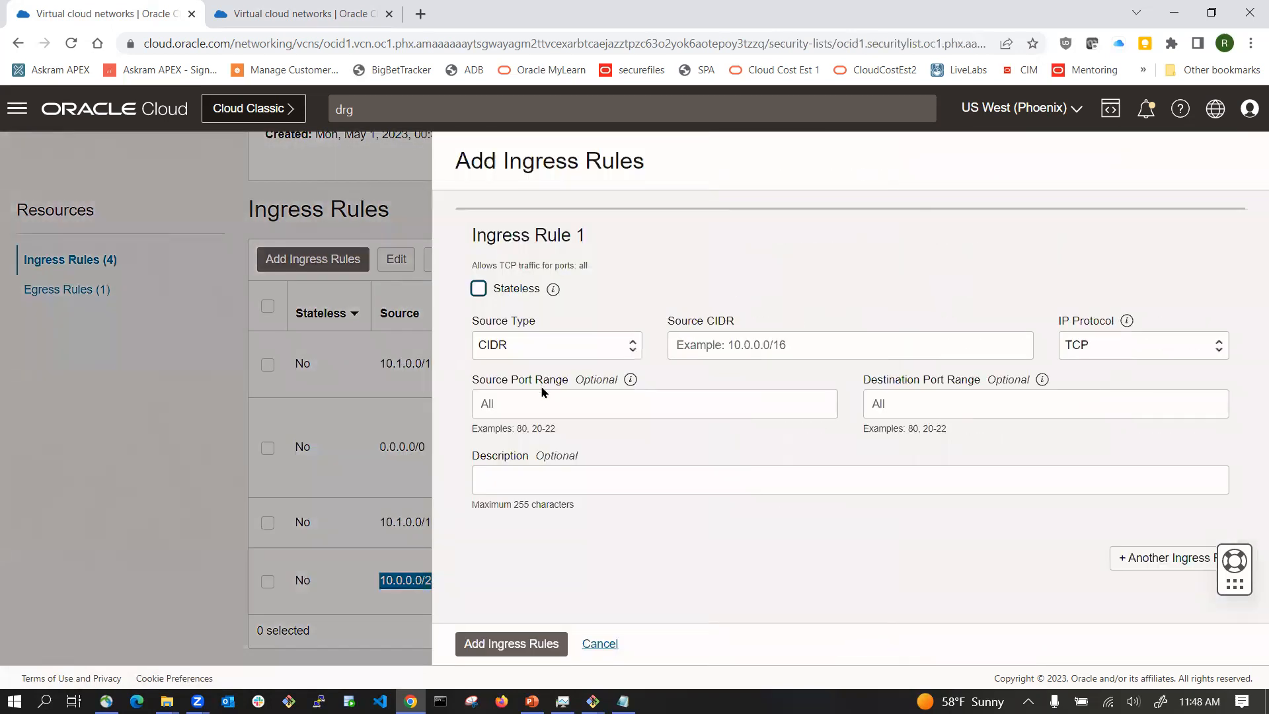
left_click(799, 337)
key("ctrl+v")
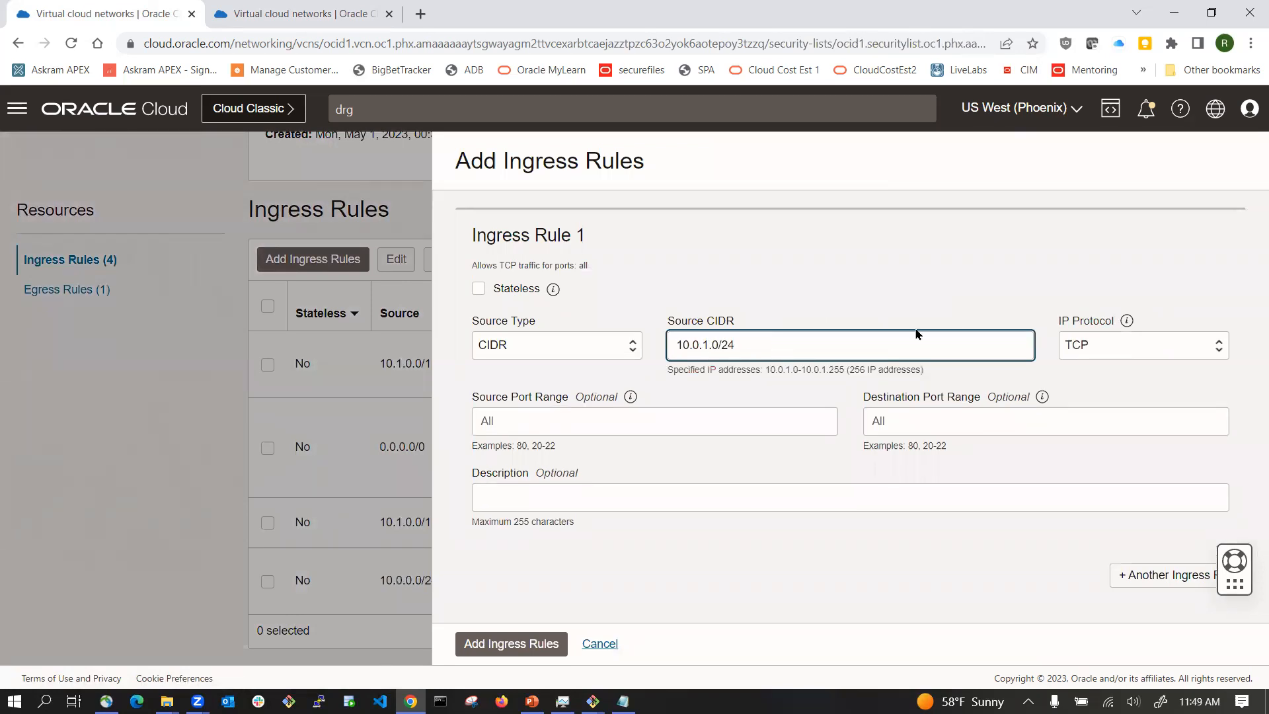
left_click(914, 419)
type("22")
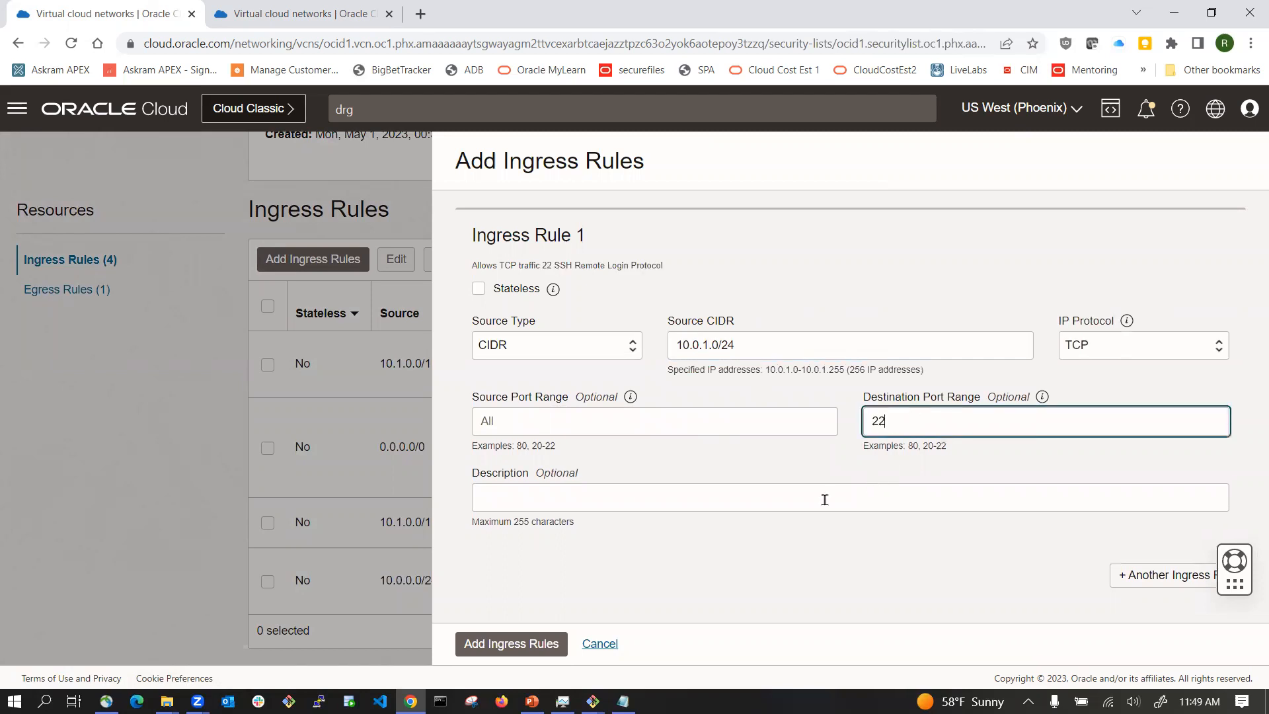
Step: Describe the rule as 'allow ssh traffic from the private subnet in VA region' and add it
left_click(658, 501)
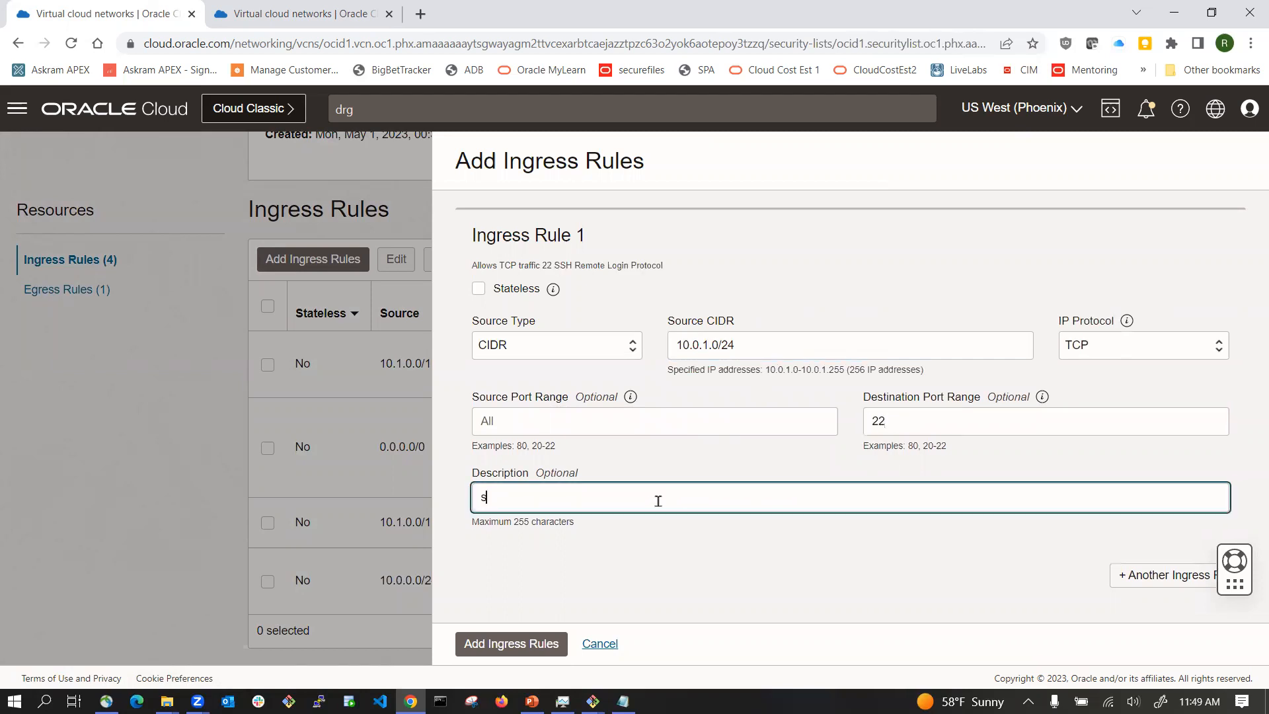
type("allow ssh traffic from")
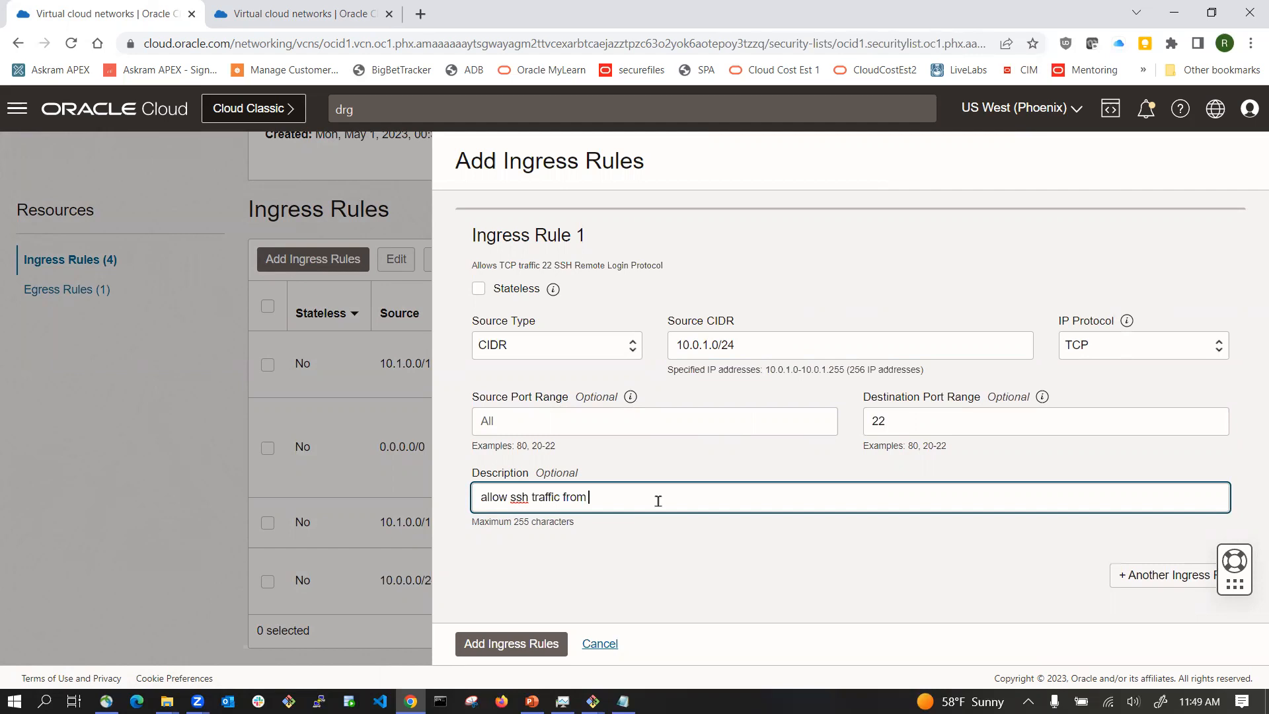
type(" the private subnet in VA region")
left_click(511, 643)
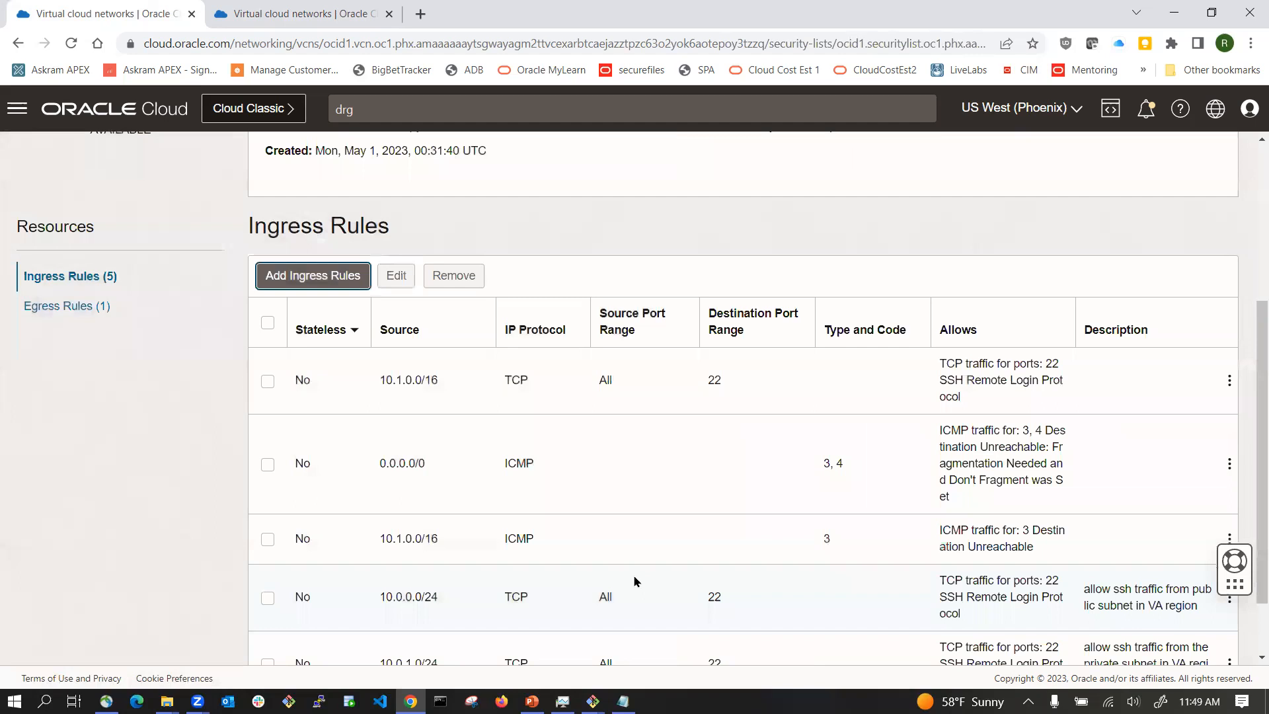
Step: From the vm1iad terminal, ping the Phoenix private VM at 10.1.1.203, copying the address from the diagram
scroll(661, 588, "down", 2)
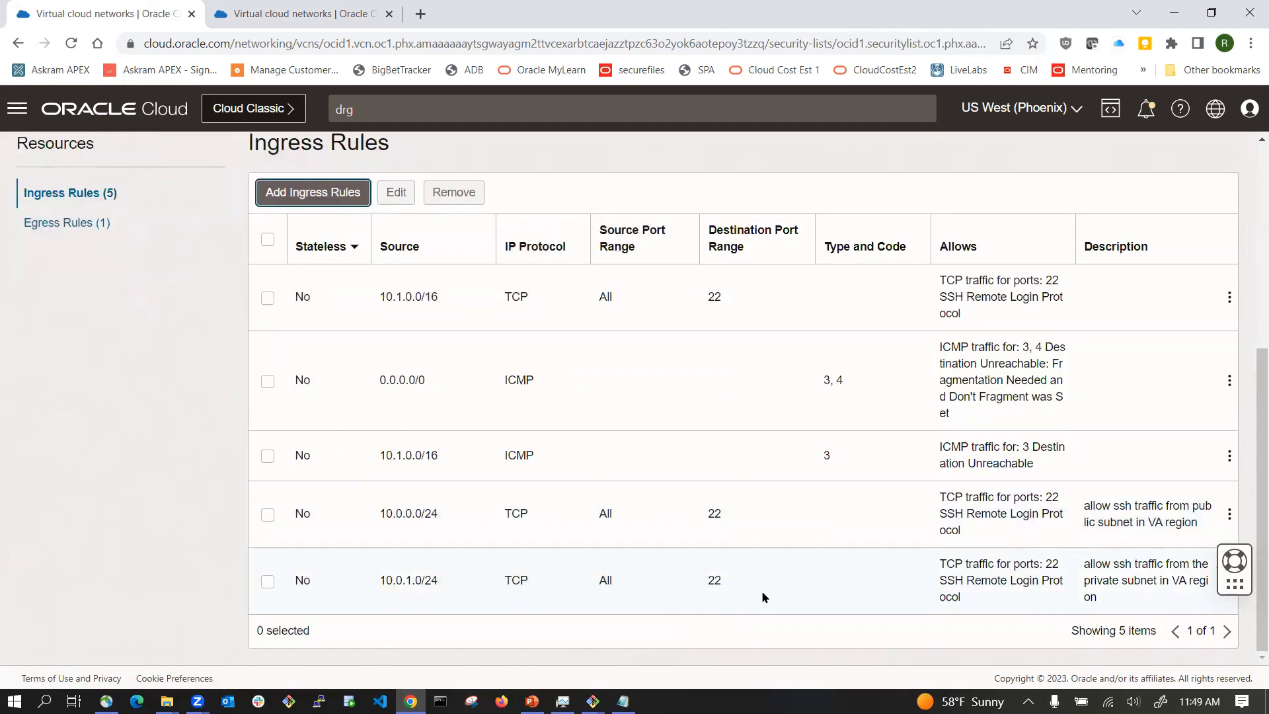
scroll(697, 542, "up", 3)
scroll(696, 542, "down", 3)
left_click(593, 701)
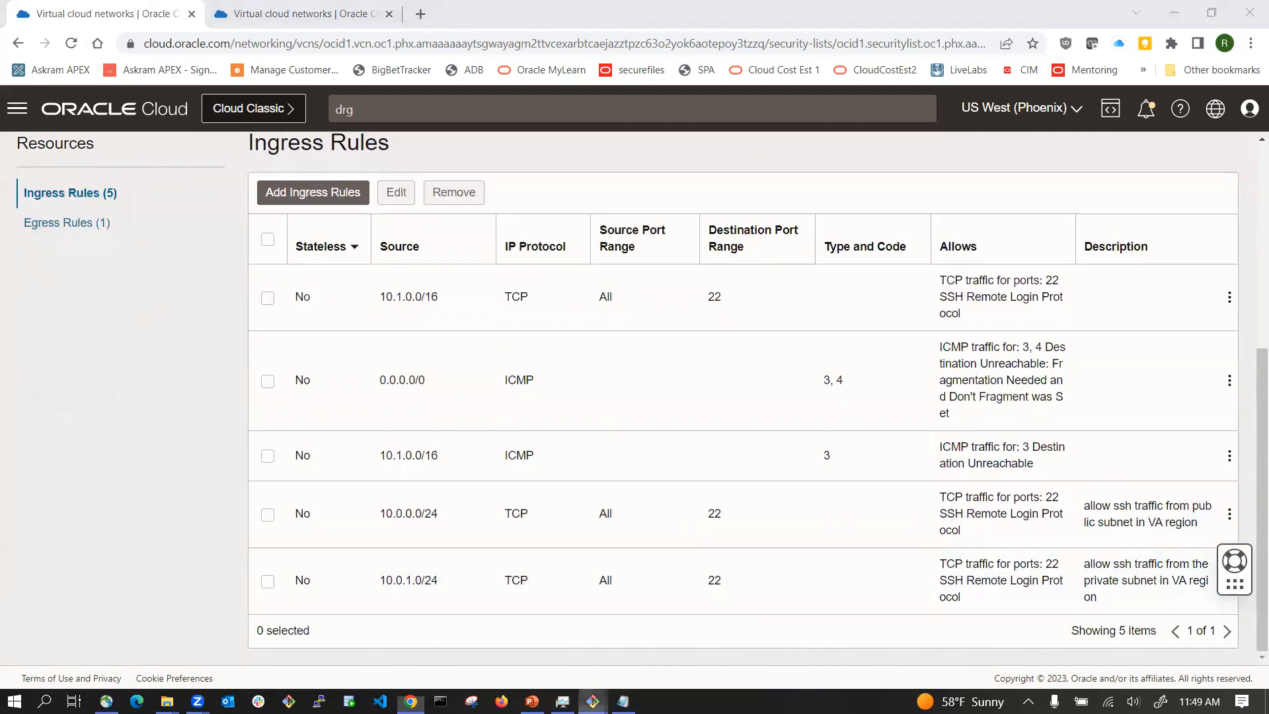
left_click(548, 654)
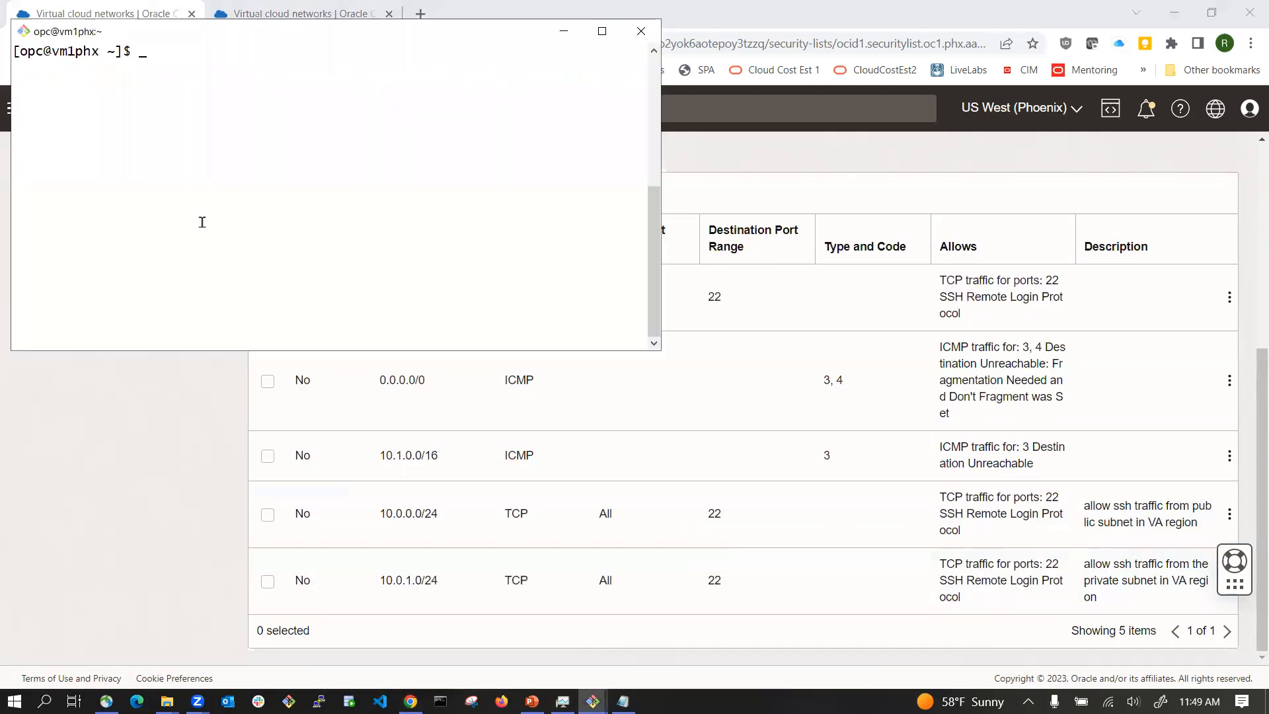
left_click_drag(278, 35, 228, 39)
left_click(593, 700)
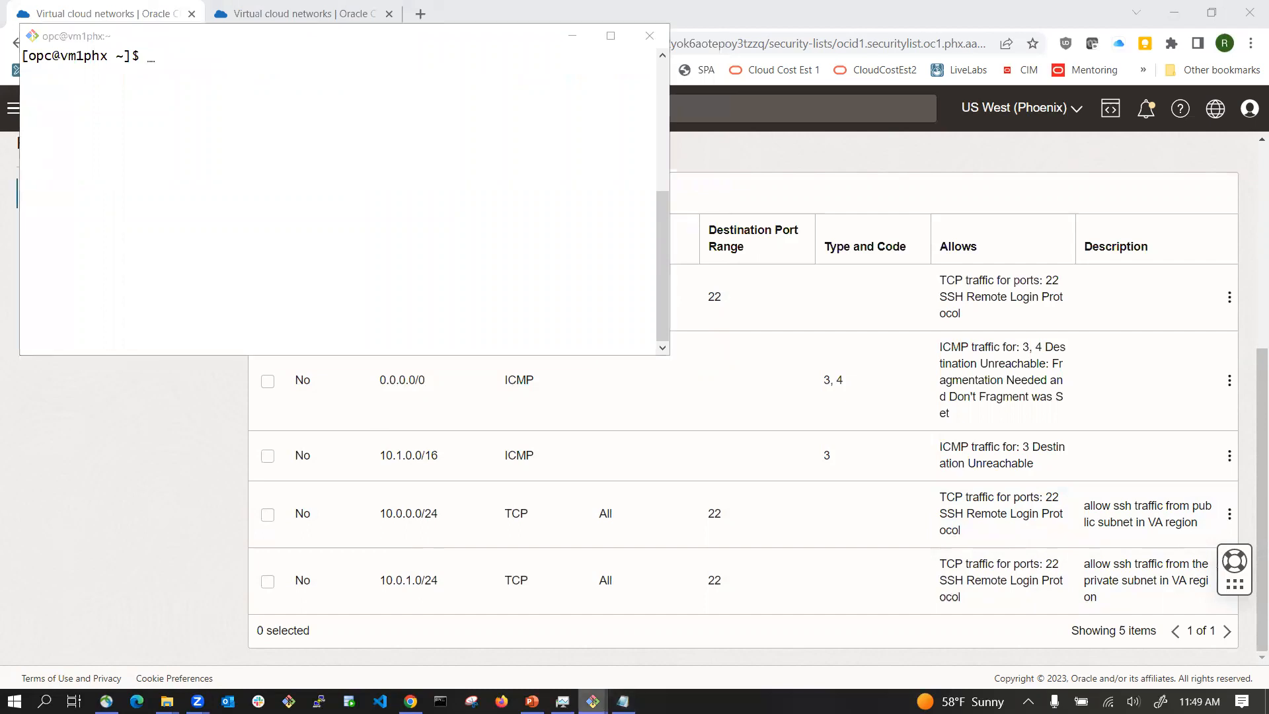
left_click(708, 643)
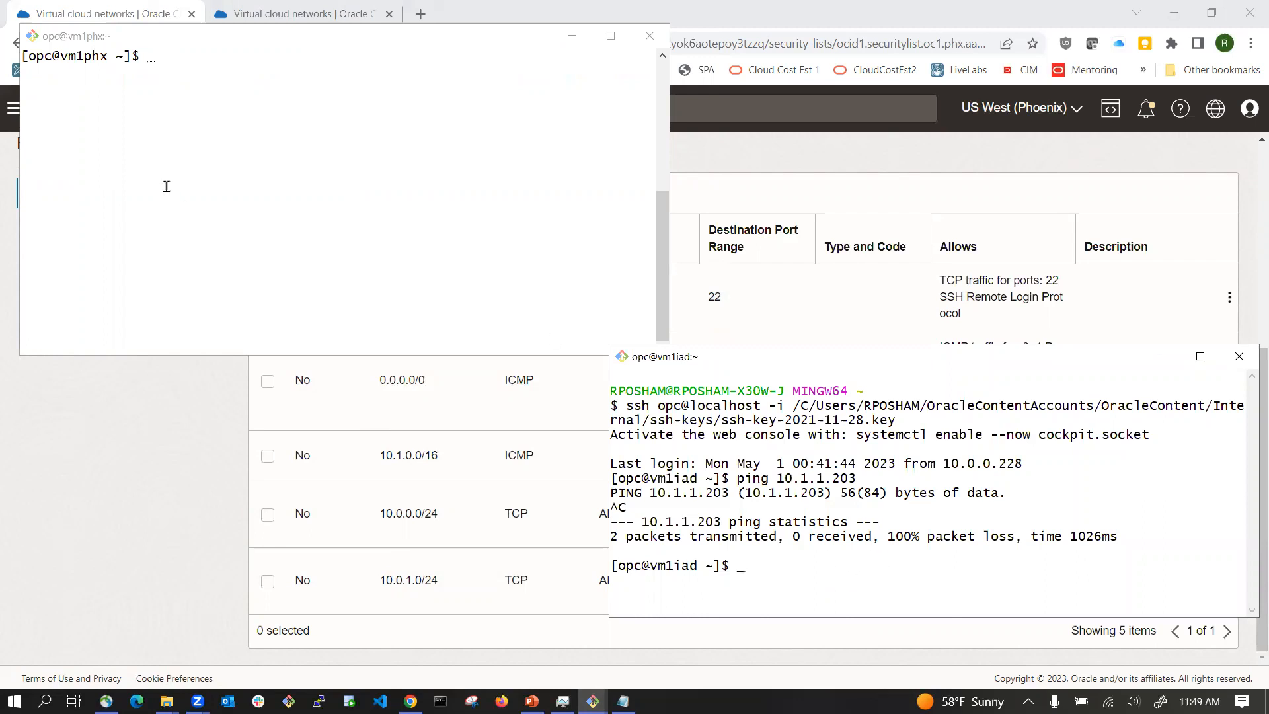
type("ping")
left_click(187, 485)
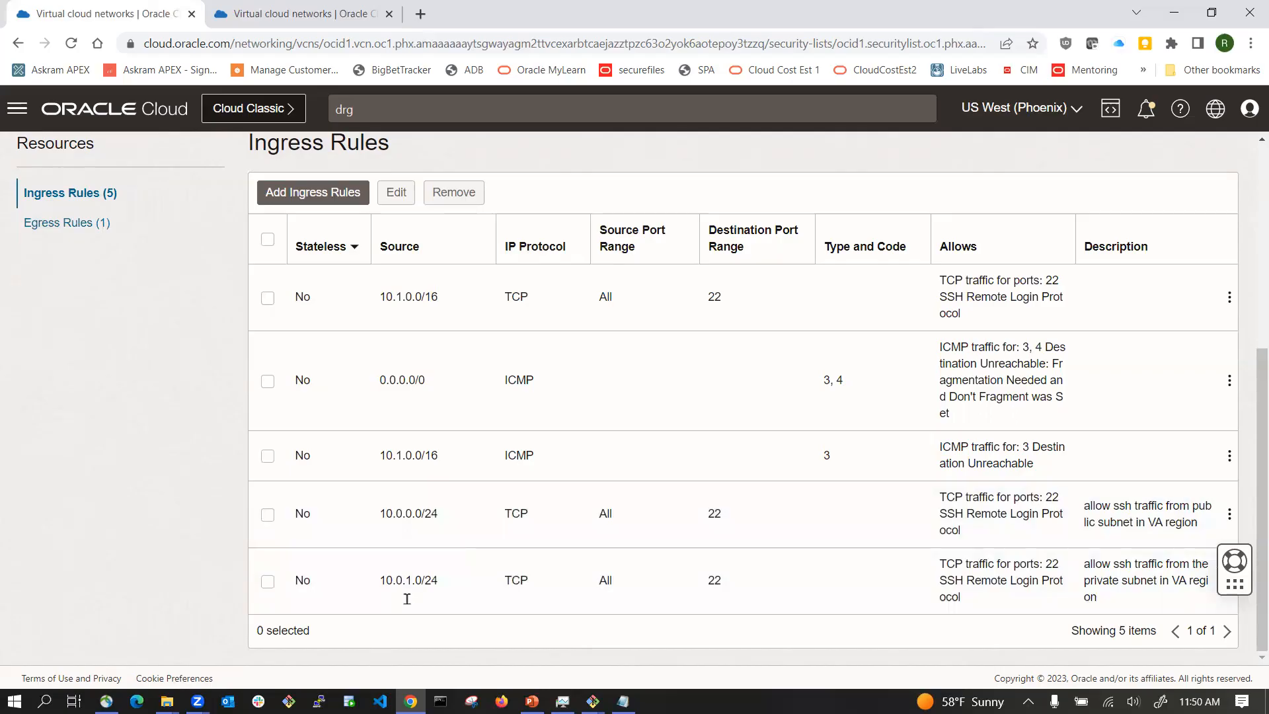
left_click(532, 700)
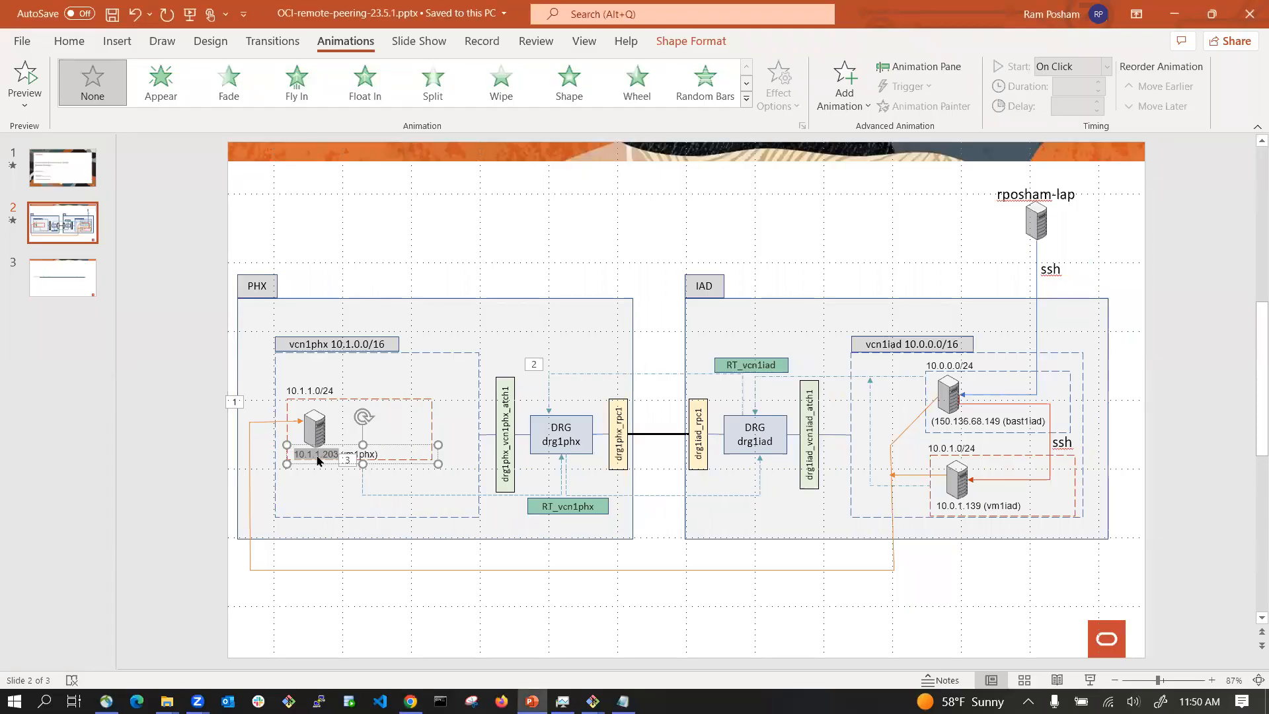
double_click(317, 456)
key("ctrl+c")
key("alt+Tab")
key("alt+Tab")
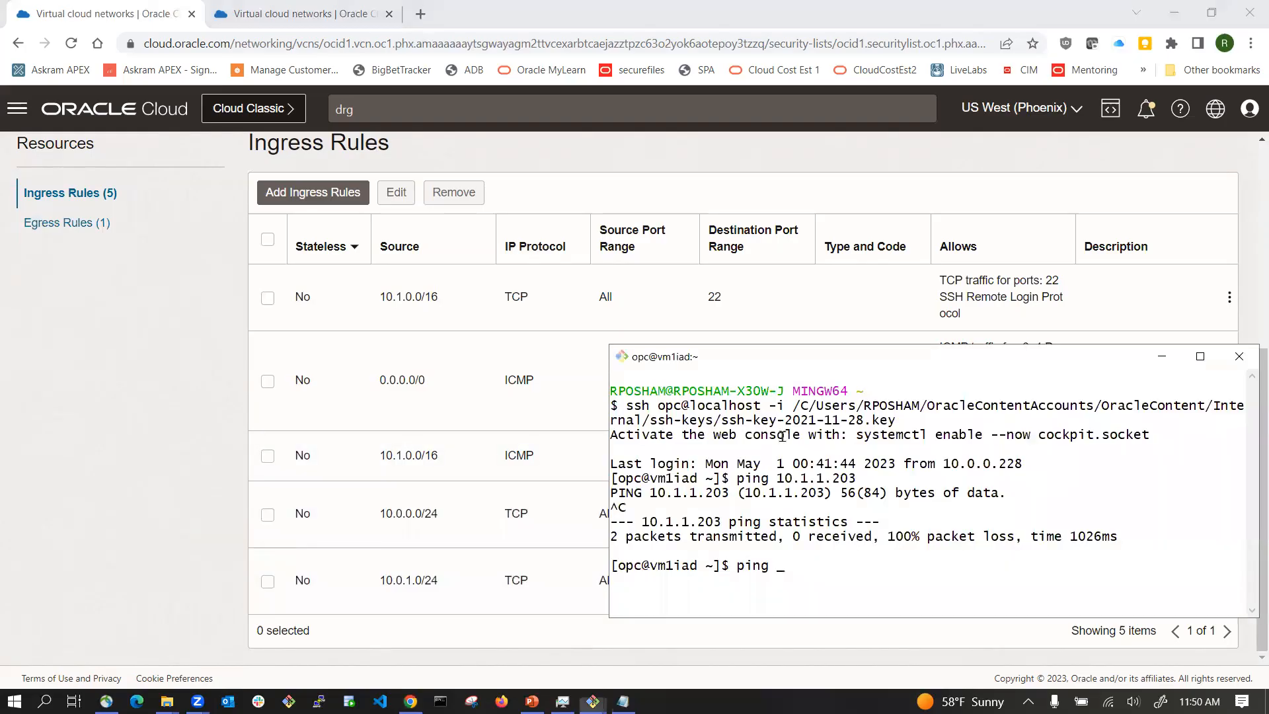
right_click(820, 575)
left_click(867, 399)
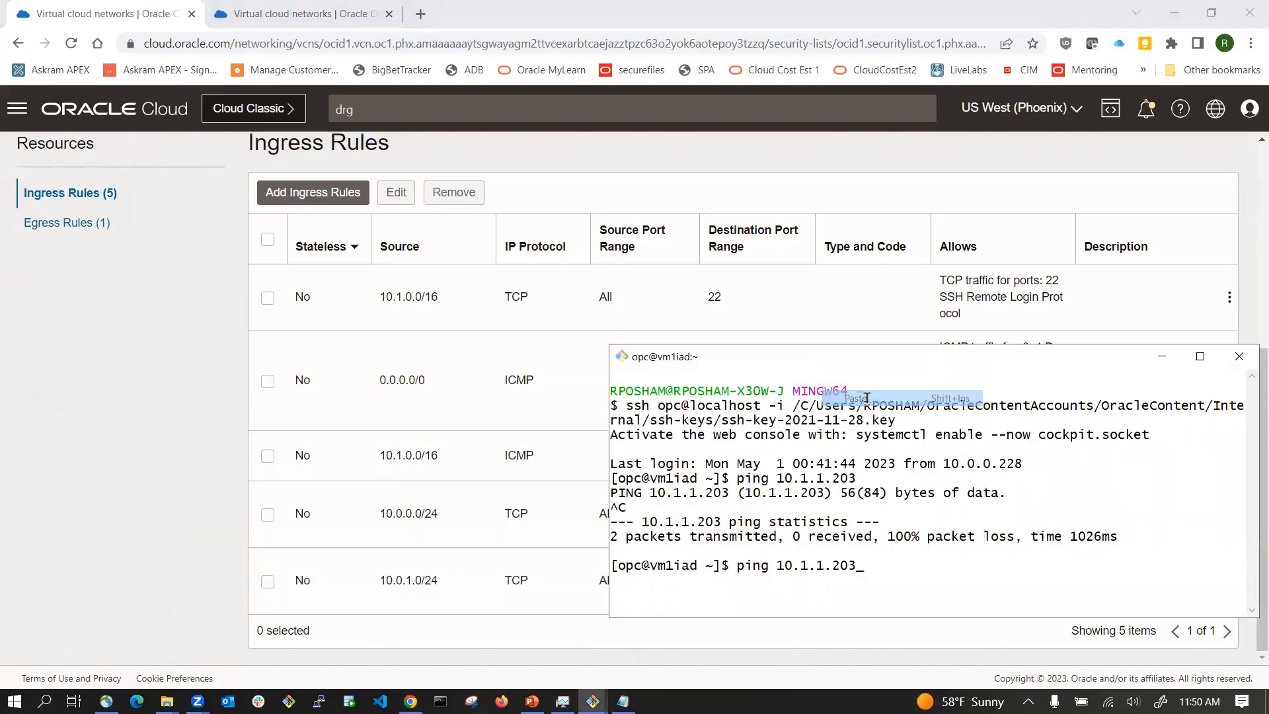
key("Return")
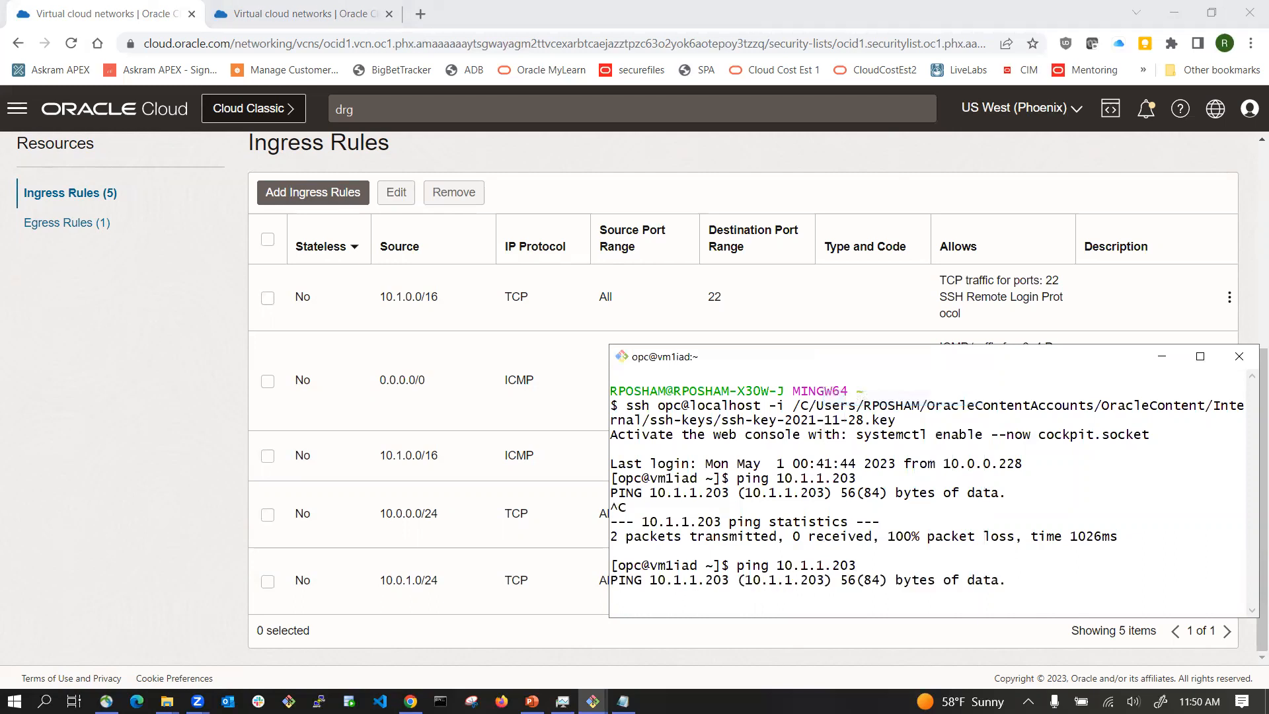
key("ctrl+c")
Step: Start another ingress rule on the same security list with source CIDR 10.0.1.0/24 and IP protocol ICMP
left_click(162, 333)
scroll(302, 324, "up", 4)
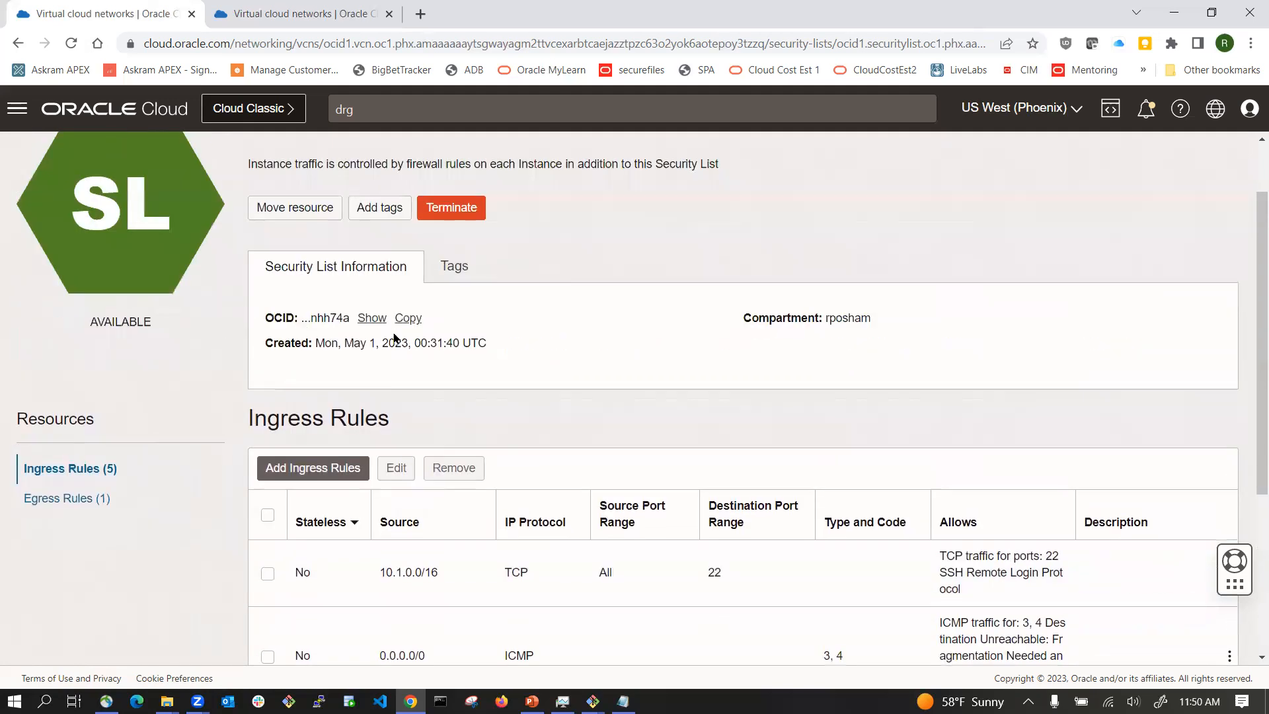
scroll(317, 470, "down", 1)
scroll(319, 477, "down", 2)
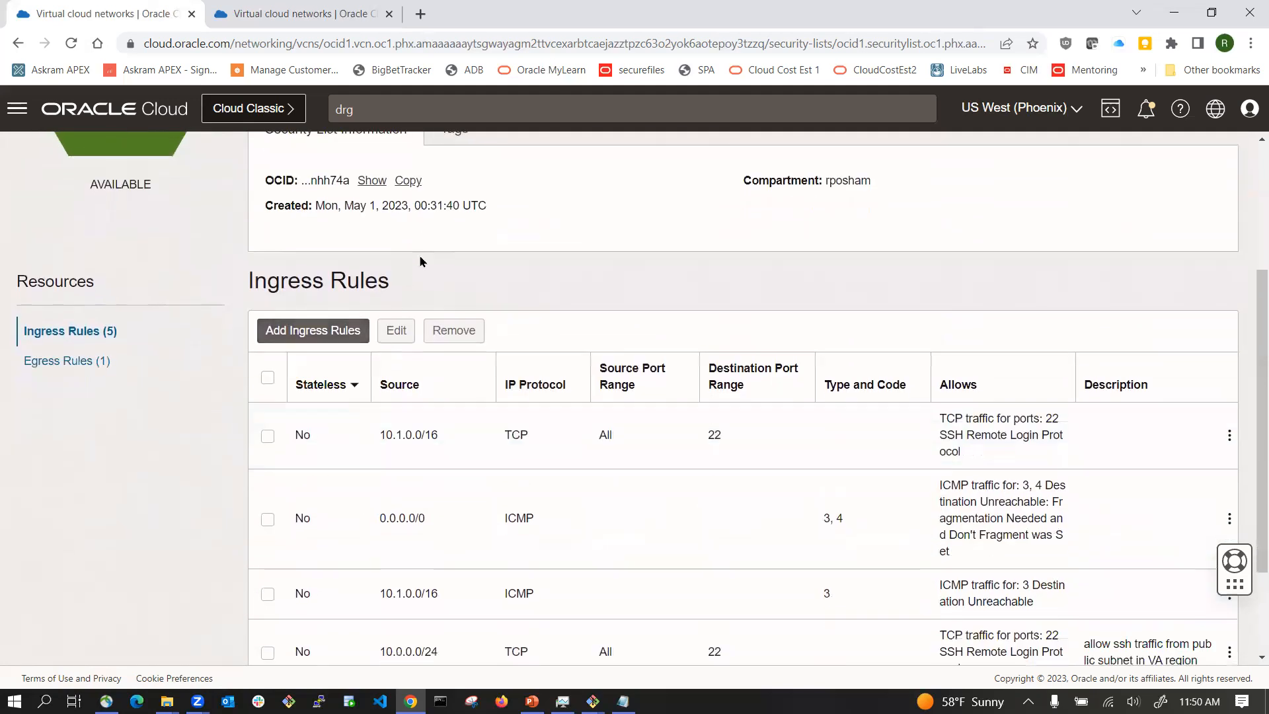
scroll(419, 260, "up", 2)
scroll(461, 261, "down", 4)
scroll(459, 285, "down", 1)
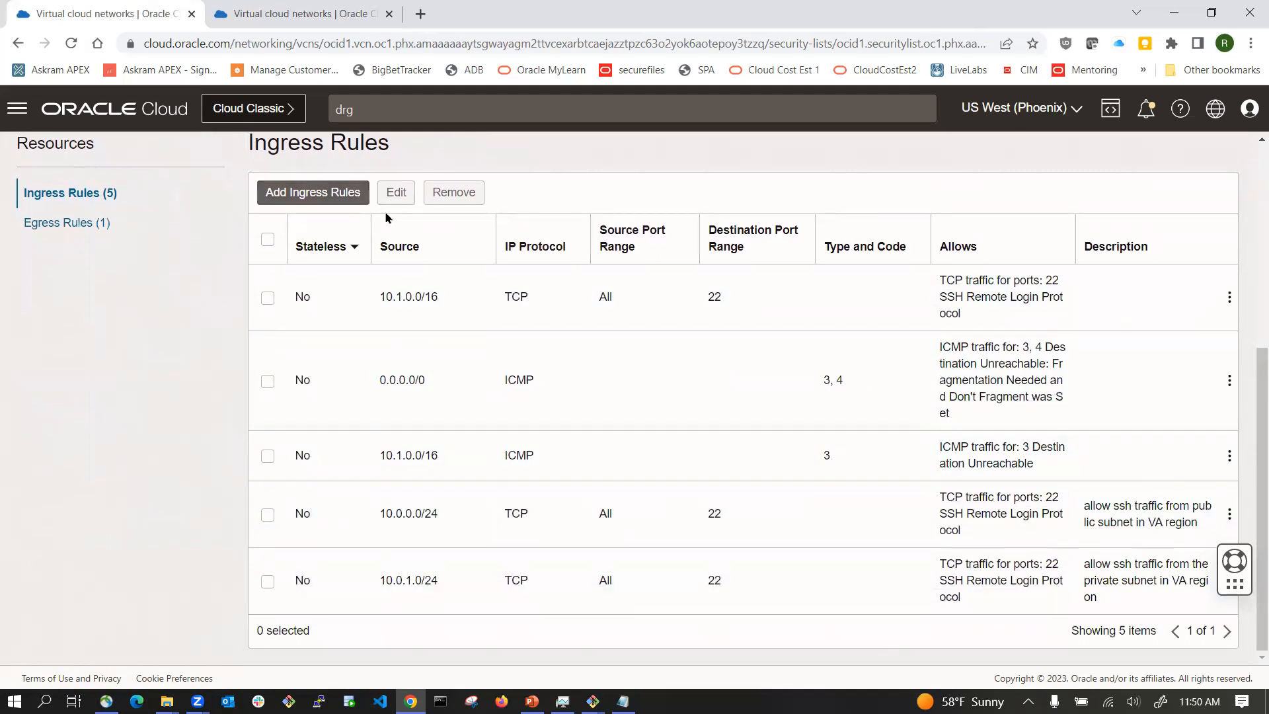
double_click(402, 580)
left_click(438, 580, "shift")
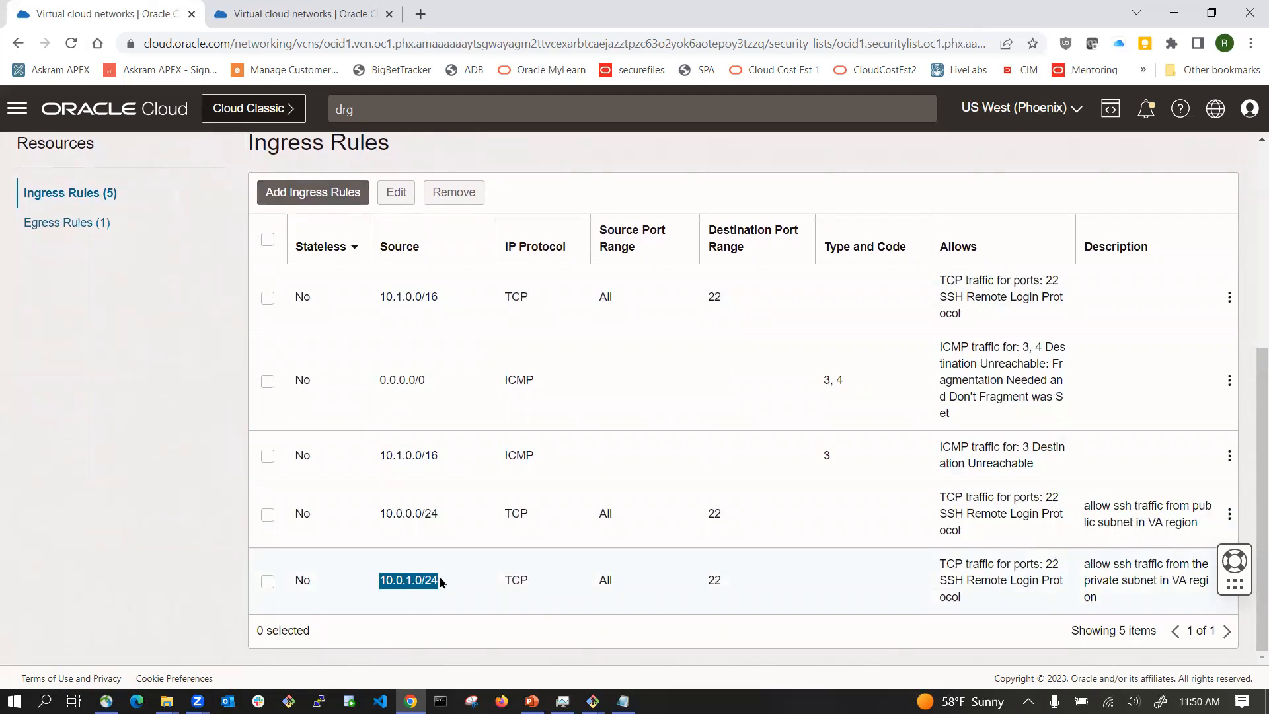
left_click(291, 201)
left_click(794, 347)
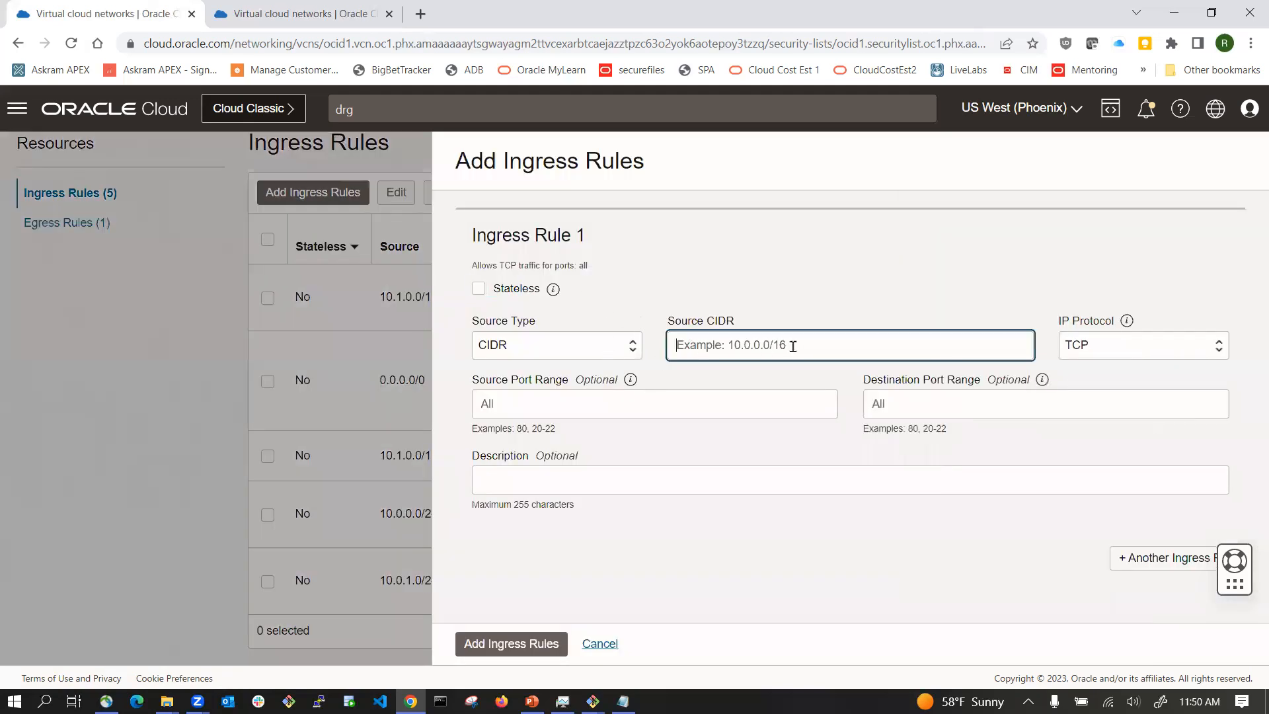
key("ctrl+v")
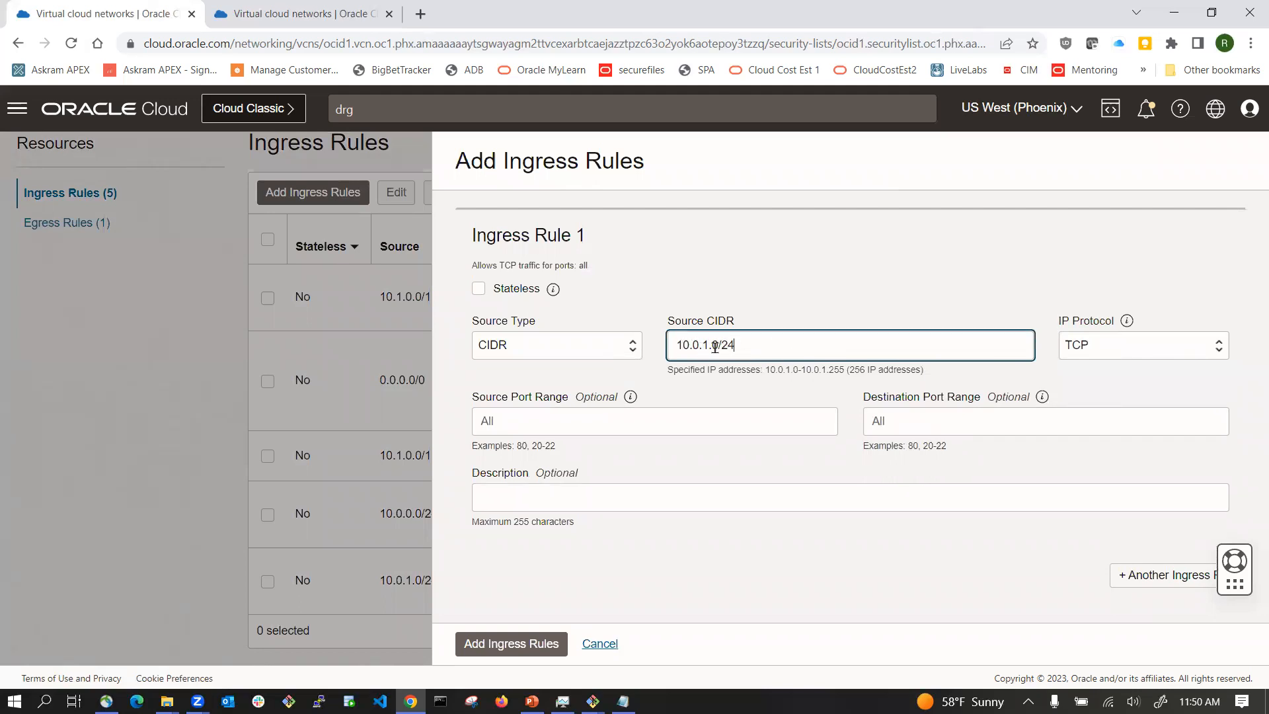
left_click(1144, 346)
left_click(1098, 397)
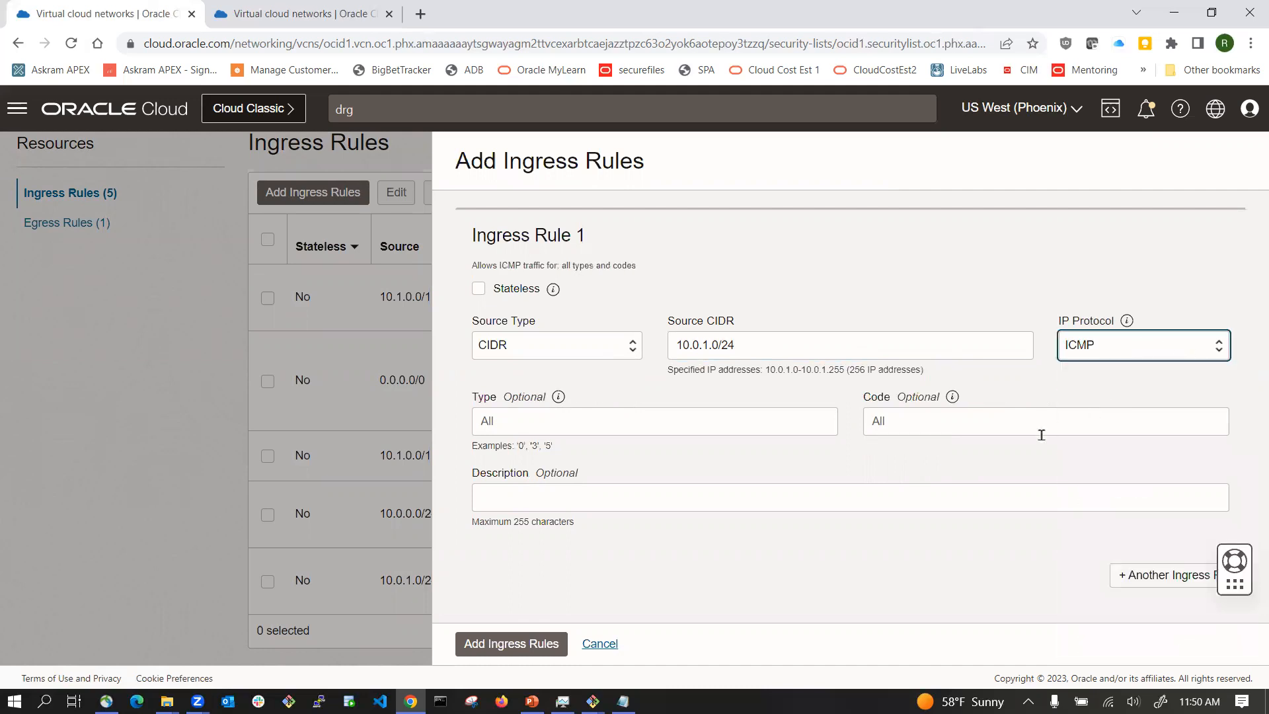
Step: Set the ICMP code to 8, describe it as 'allow ping traffic from the private subnet in the VA region', and add it
left_click(923, 415)
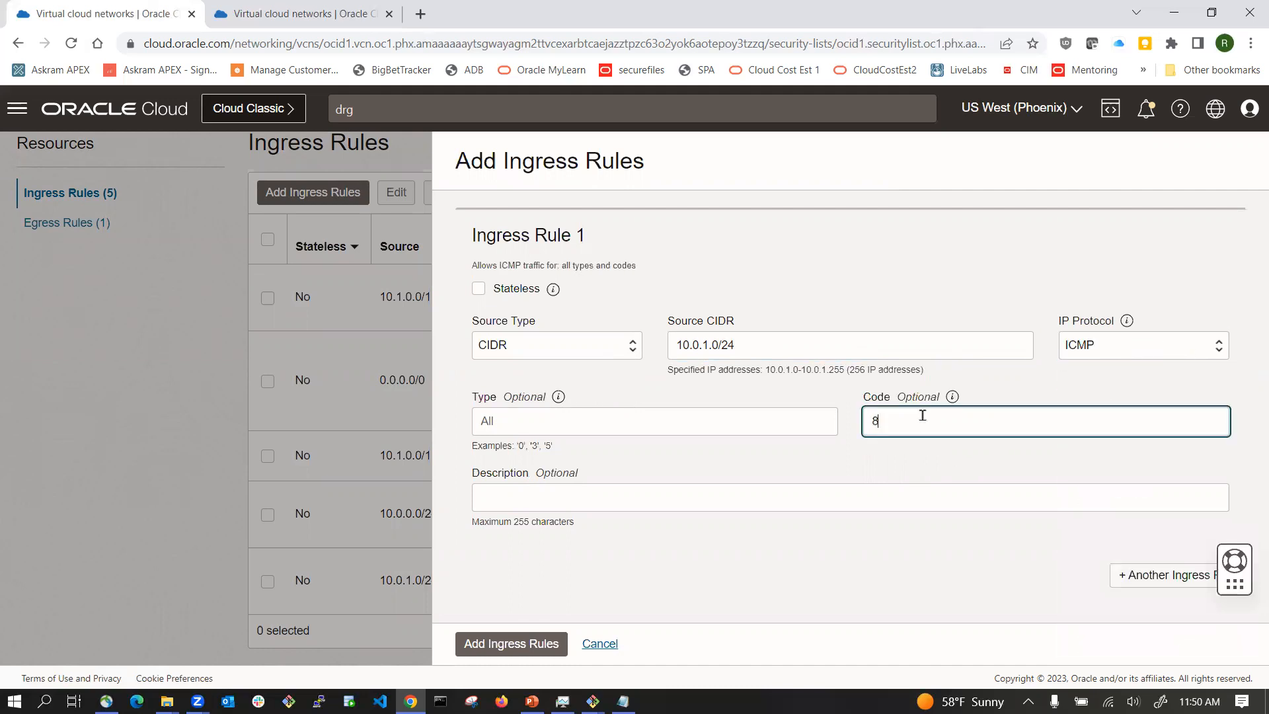
left_click(634, 507)
type("allo ping traffic from the priva")
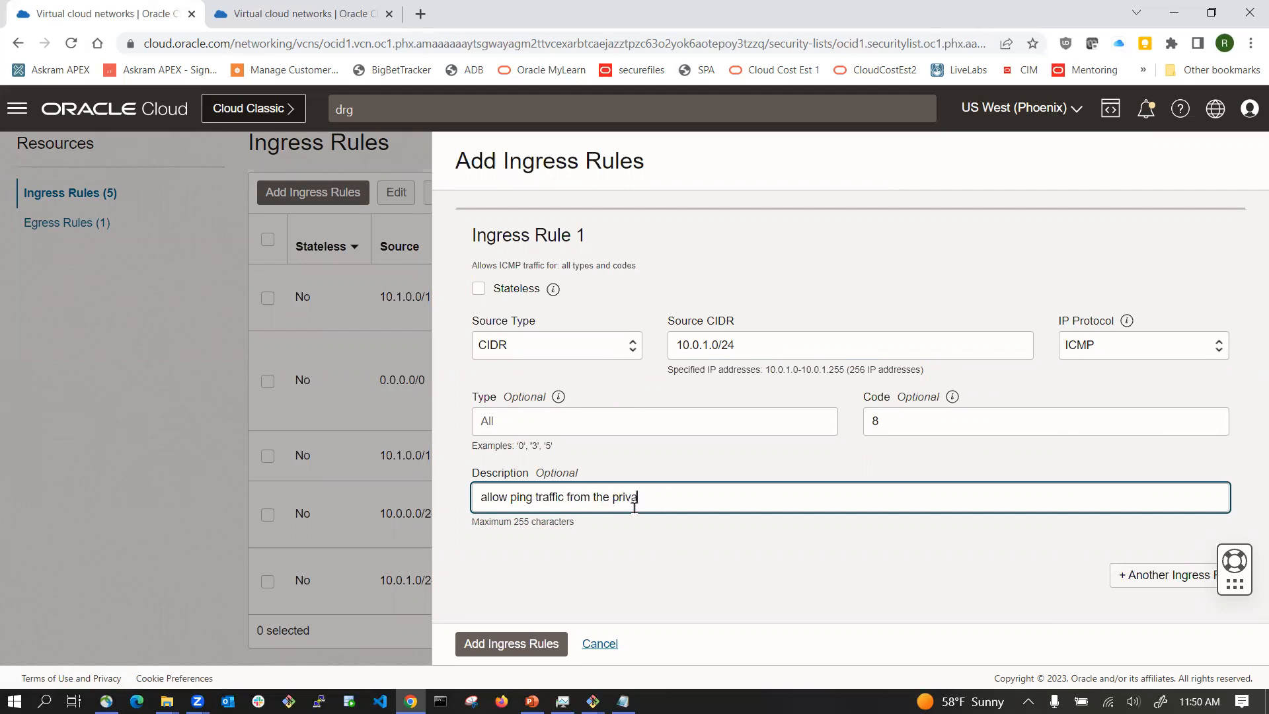
type("te subnet in the VAX region")
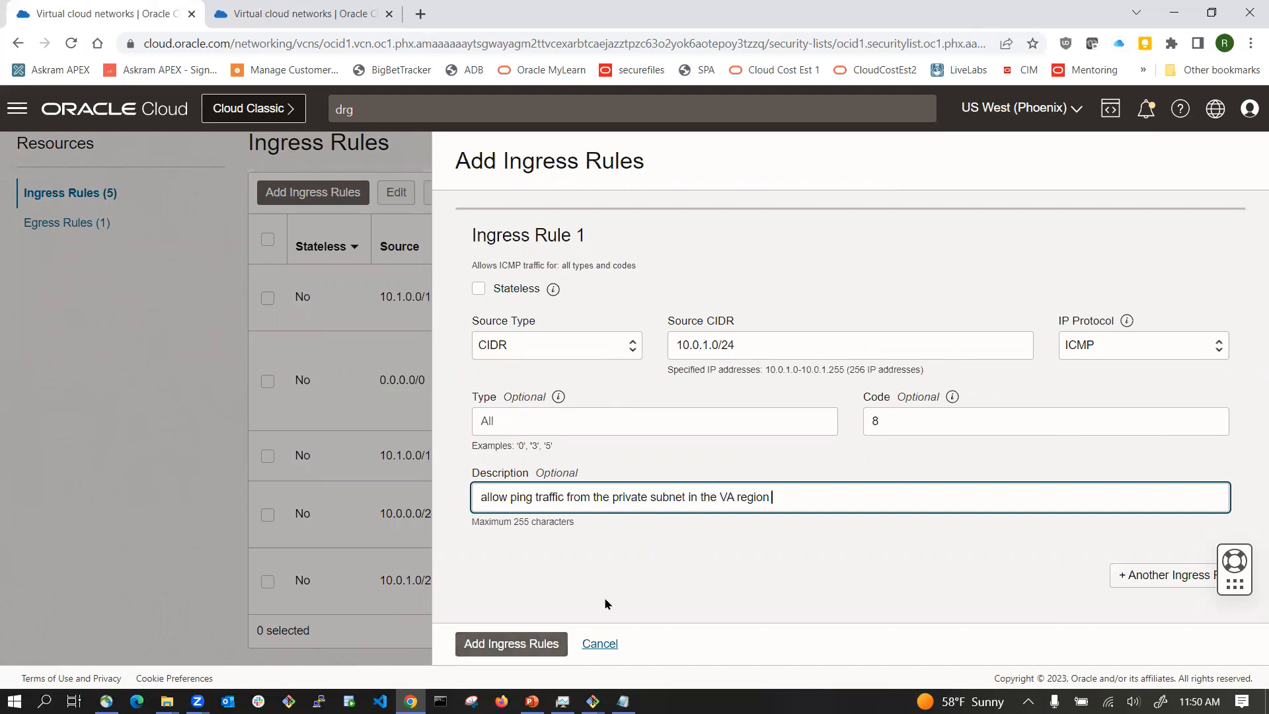
left_click(534, 643)
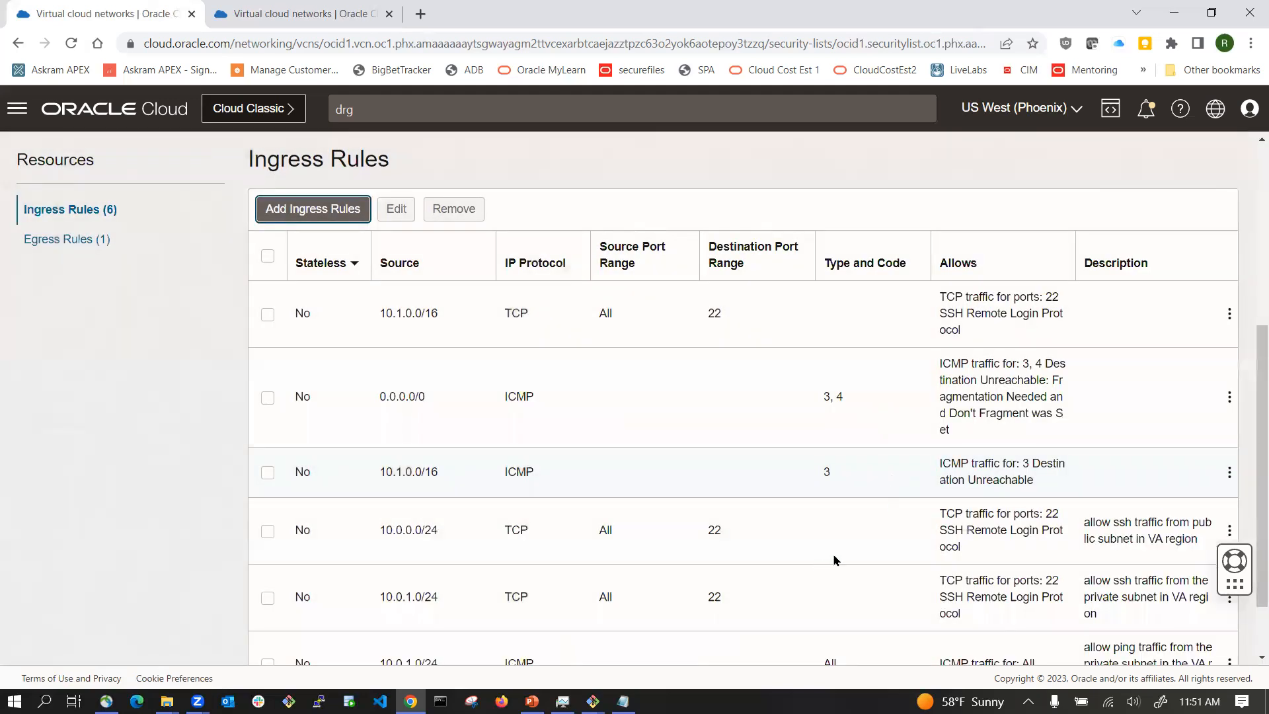
Step: Rerun the ping to 10.1.1.203 from the vm1iad terminal and stop it
scroll(826, 608, "down", 1)
left_click(593, 701)
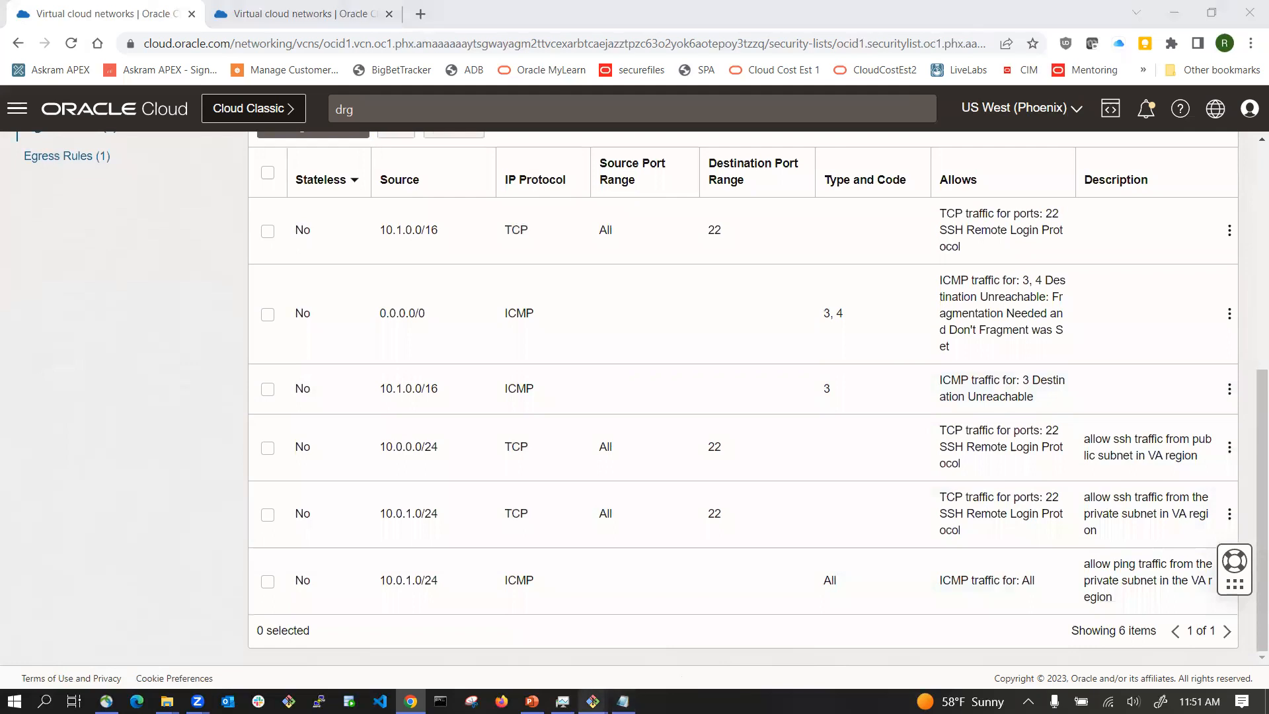
left_click(770, 641)
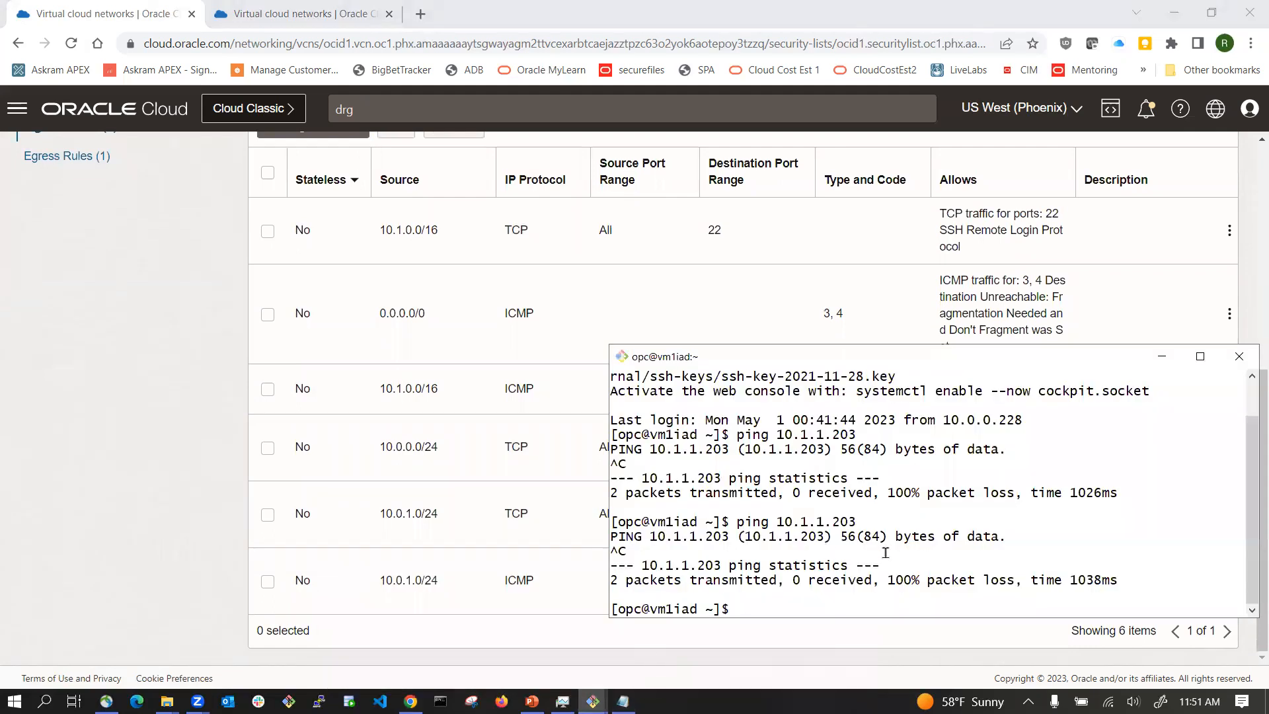
type("cl")
key("Up")
key("Return")
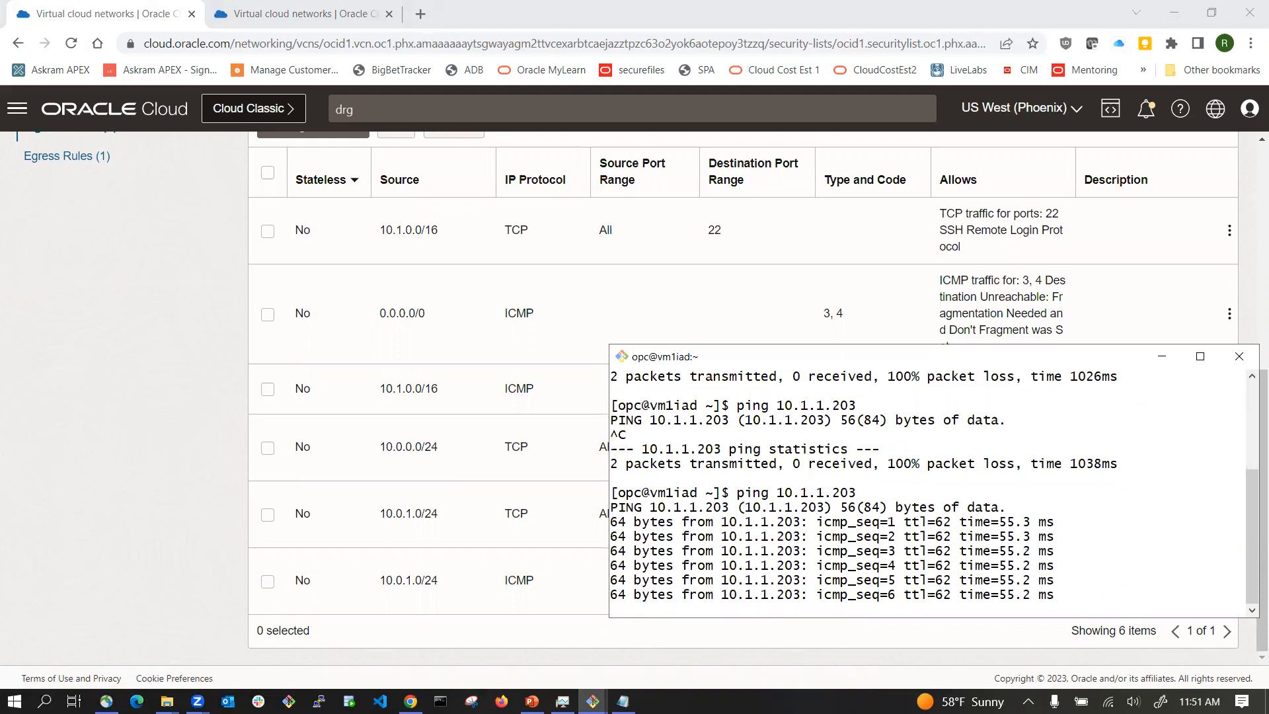
key("ctrl+c")
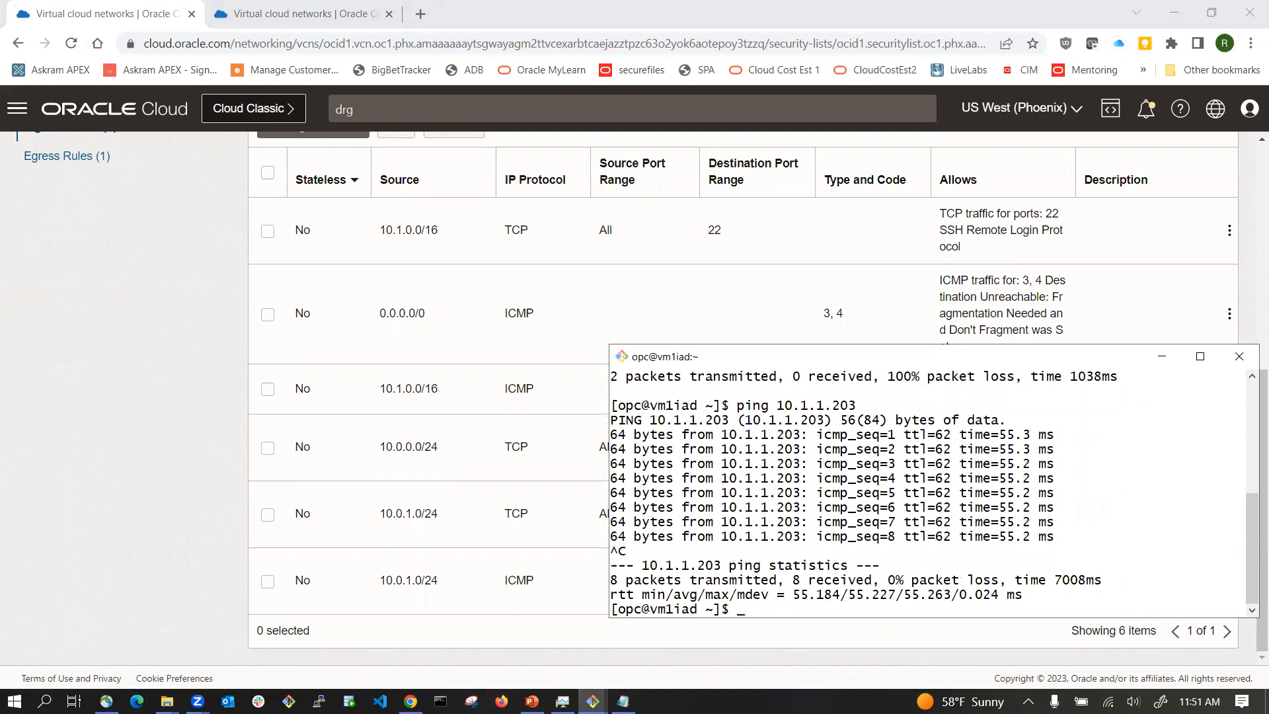
Step: From the vm1iad terminal, SSH as opc to 10.1.1.203 with -i privatekeyfile, accepting the host fingerprint with yes
type("ssh opc@")
left_click_drag(722, 434, 799, 434)
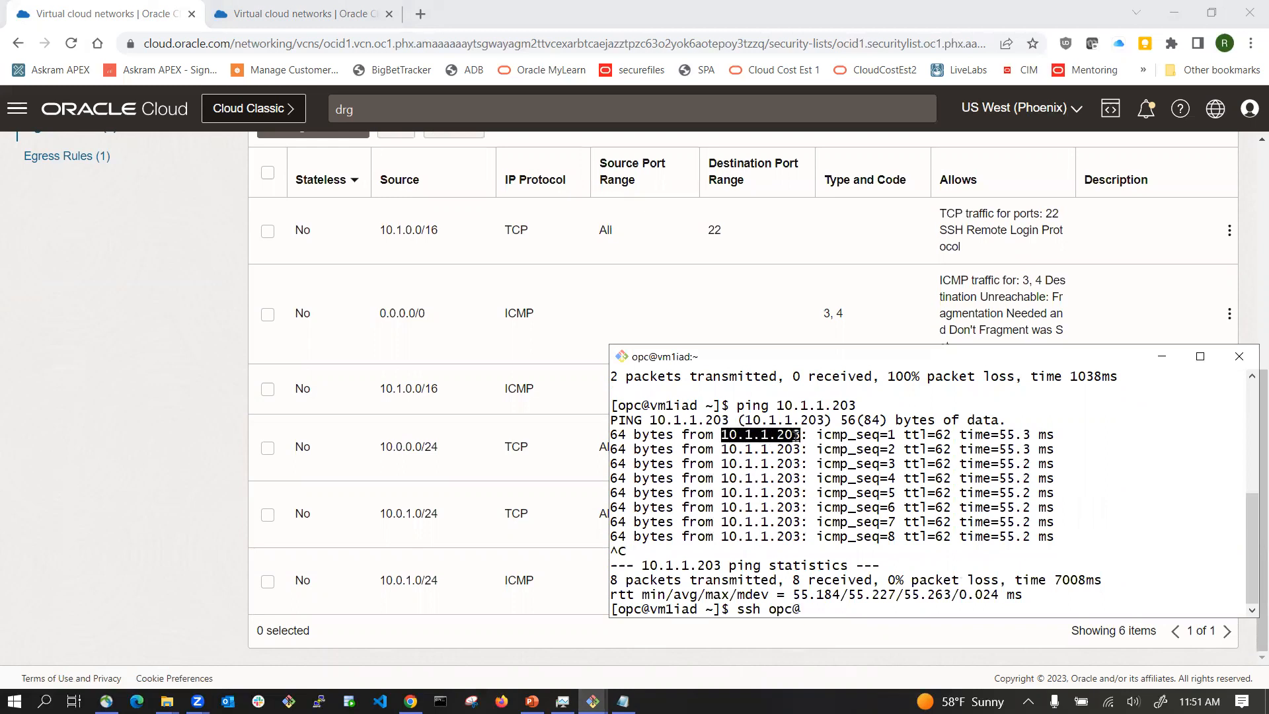
right_click(799, 435)
left_click(831, 482)
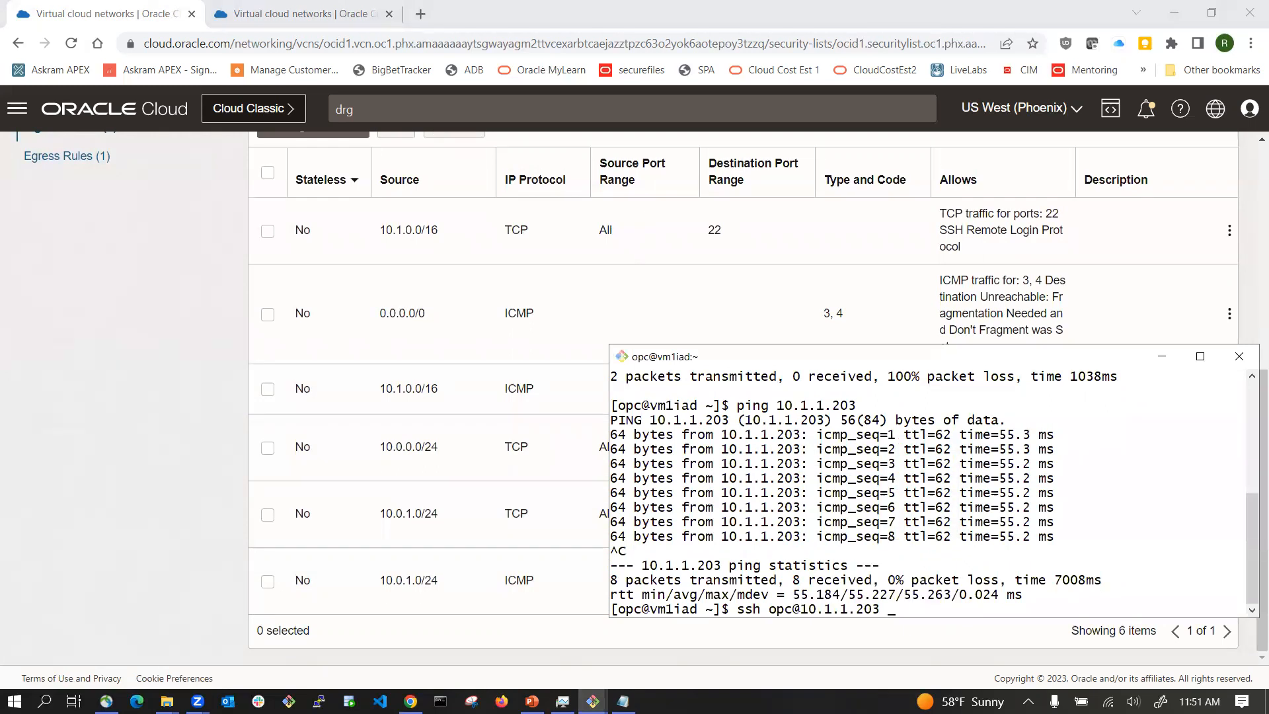
type("-i <privatekeyfile")
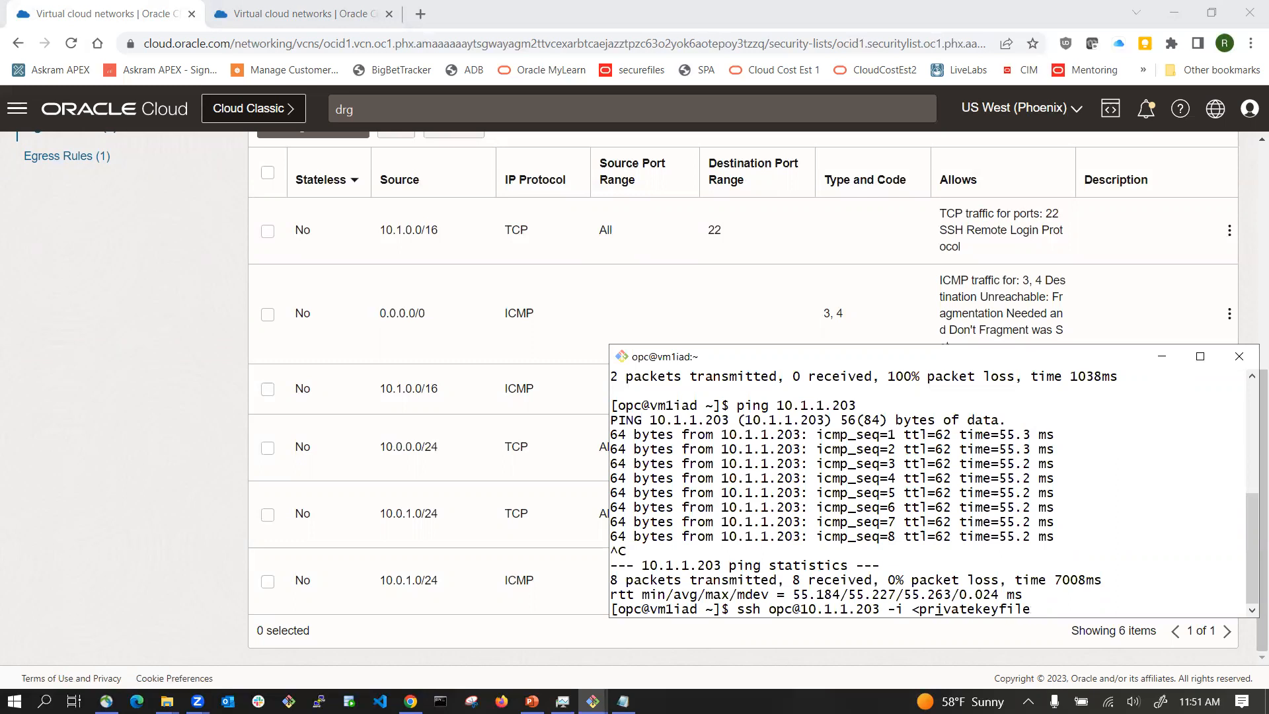
key("BackSpace")
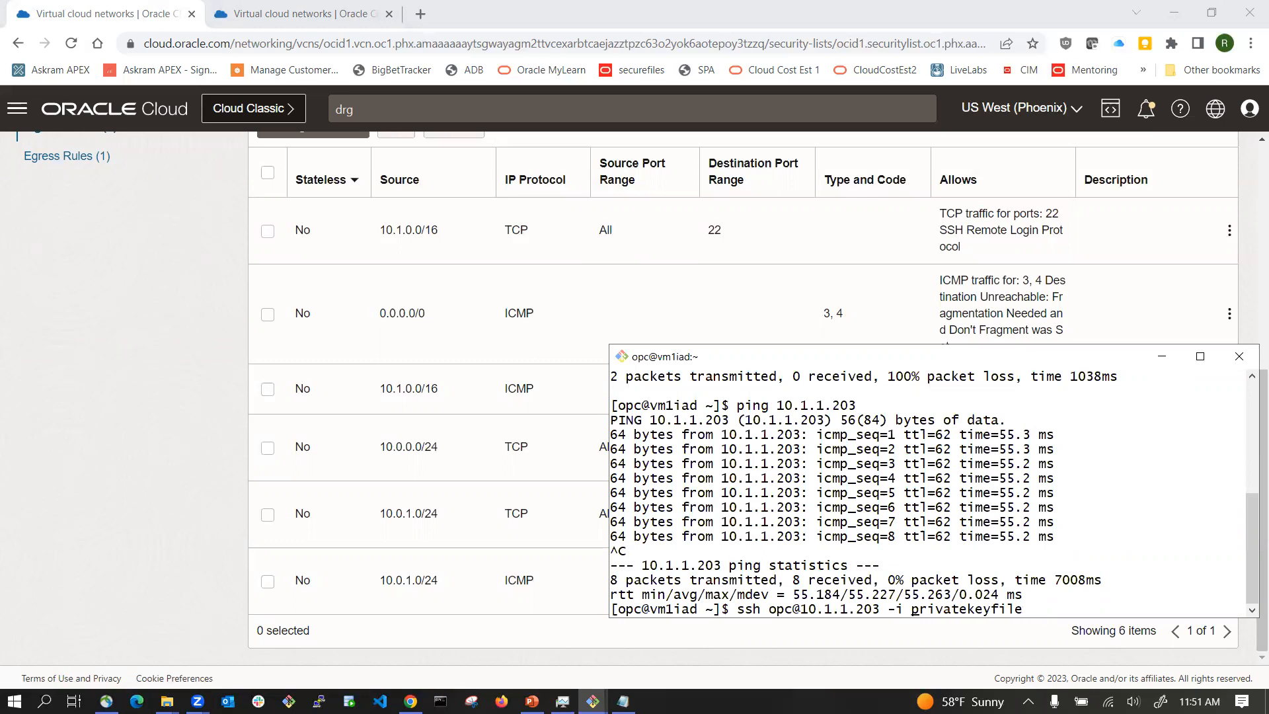
key("Return")
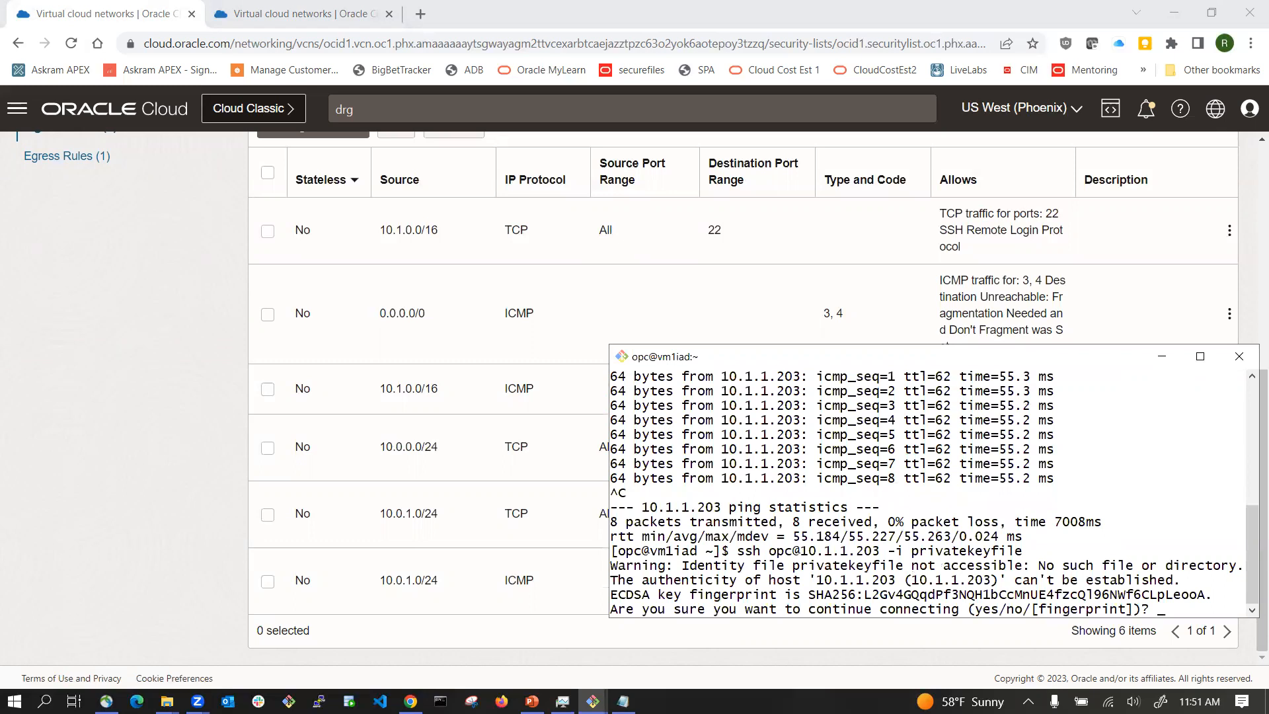
type("yes")
key("Return")
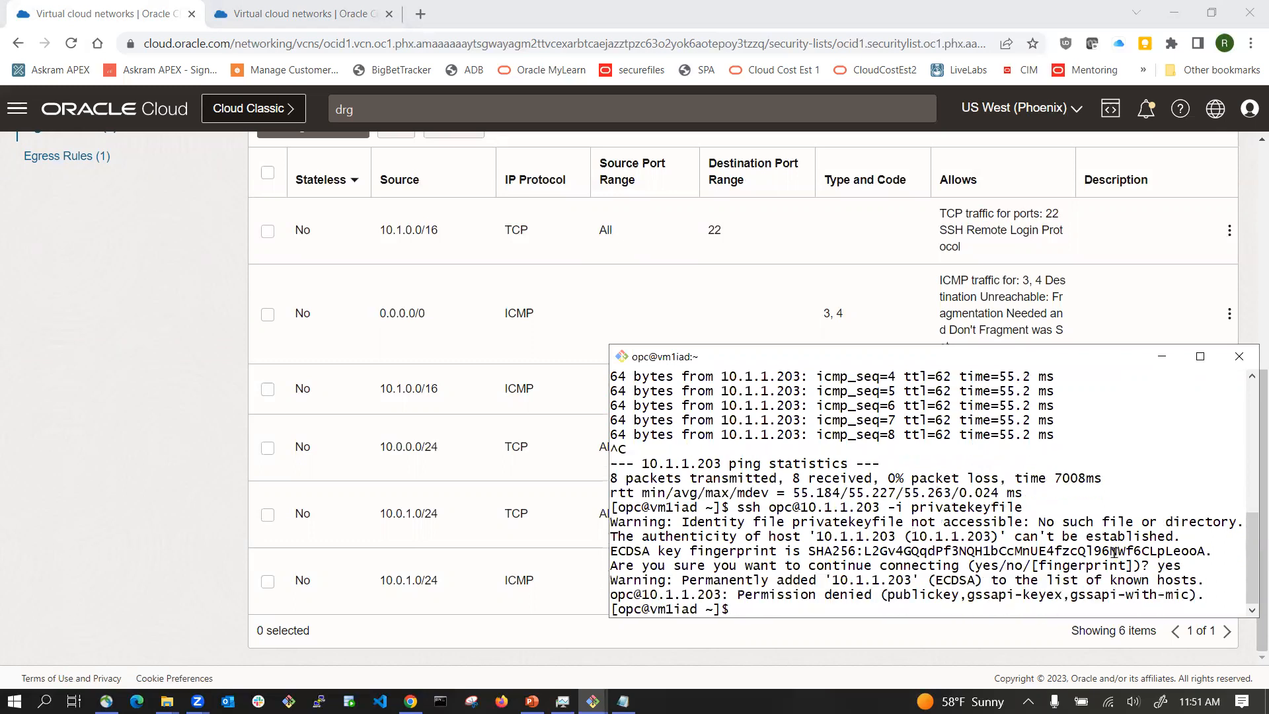
Step: Switch to the PowerPoint network diagram and advance its animation to show the path from vm1iad to vm1phx
left_click(224, 403)
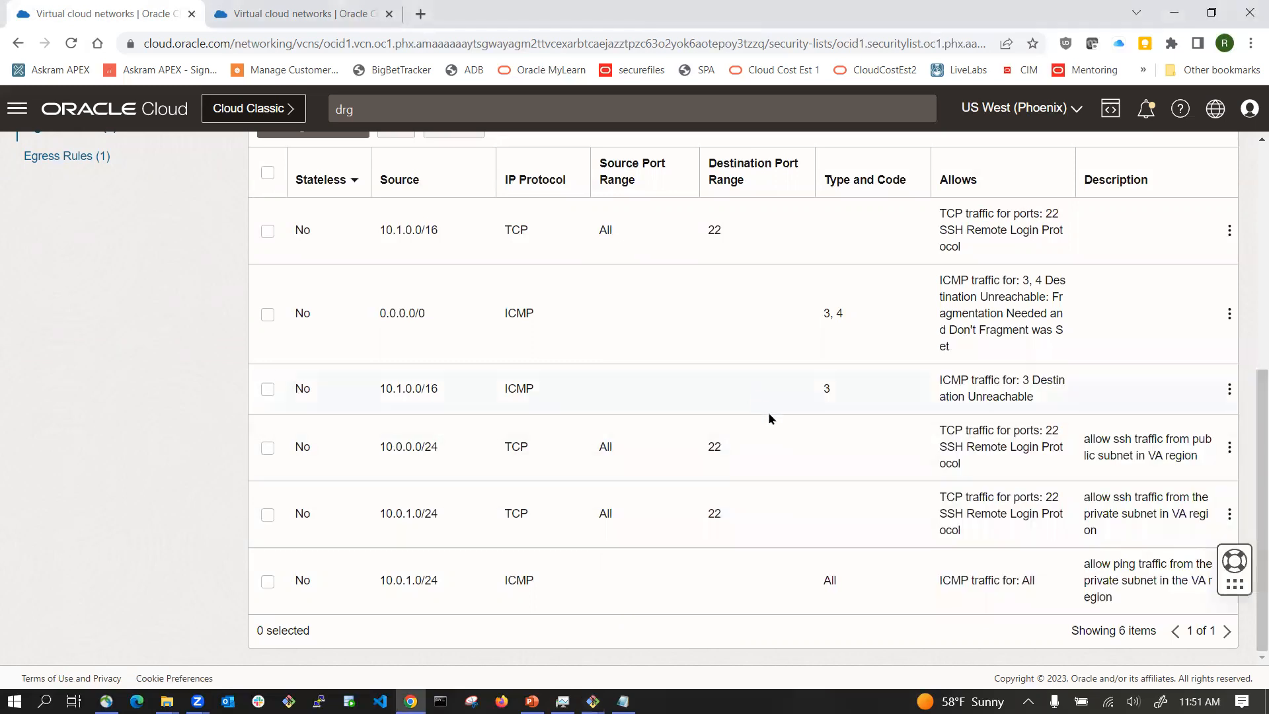
scroll(768, 416, "up", 6)
left_click(533, 701)
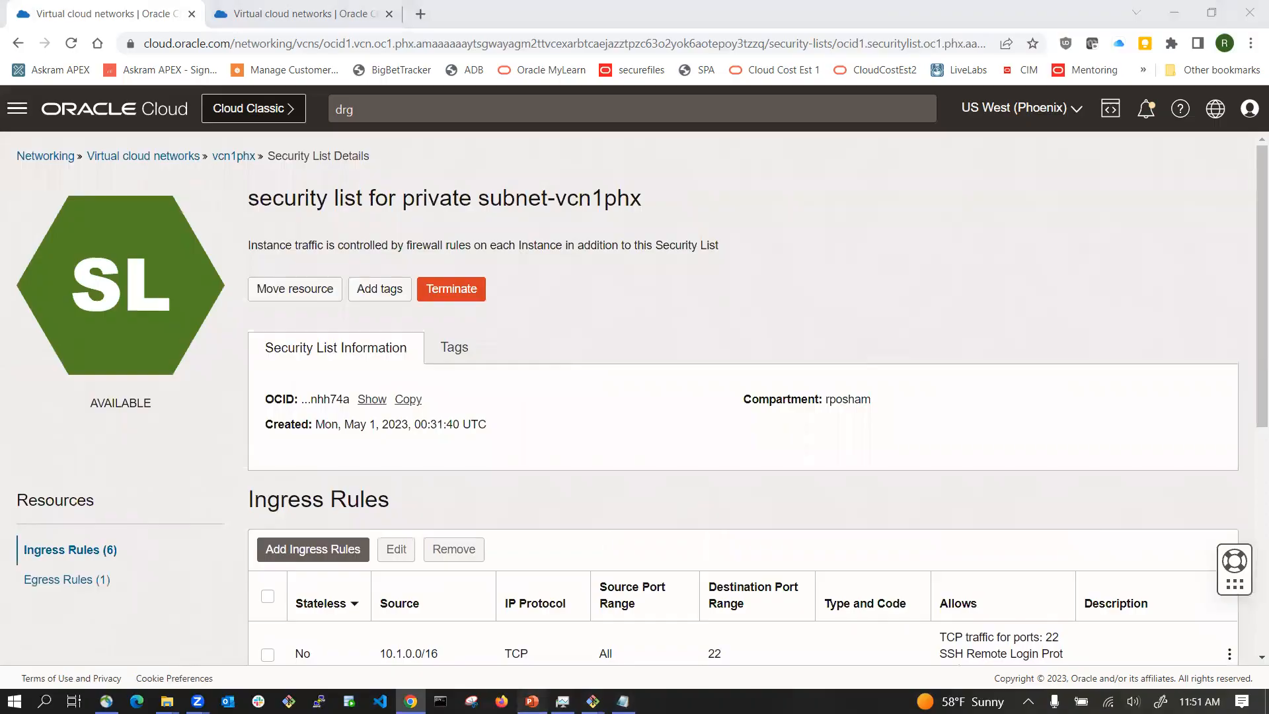
left_click(1090, 680)
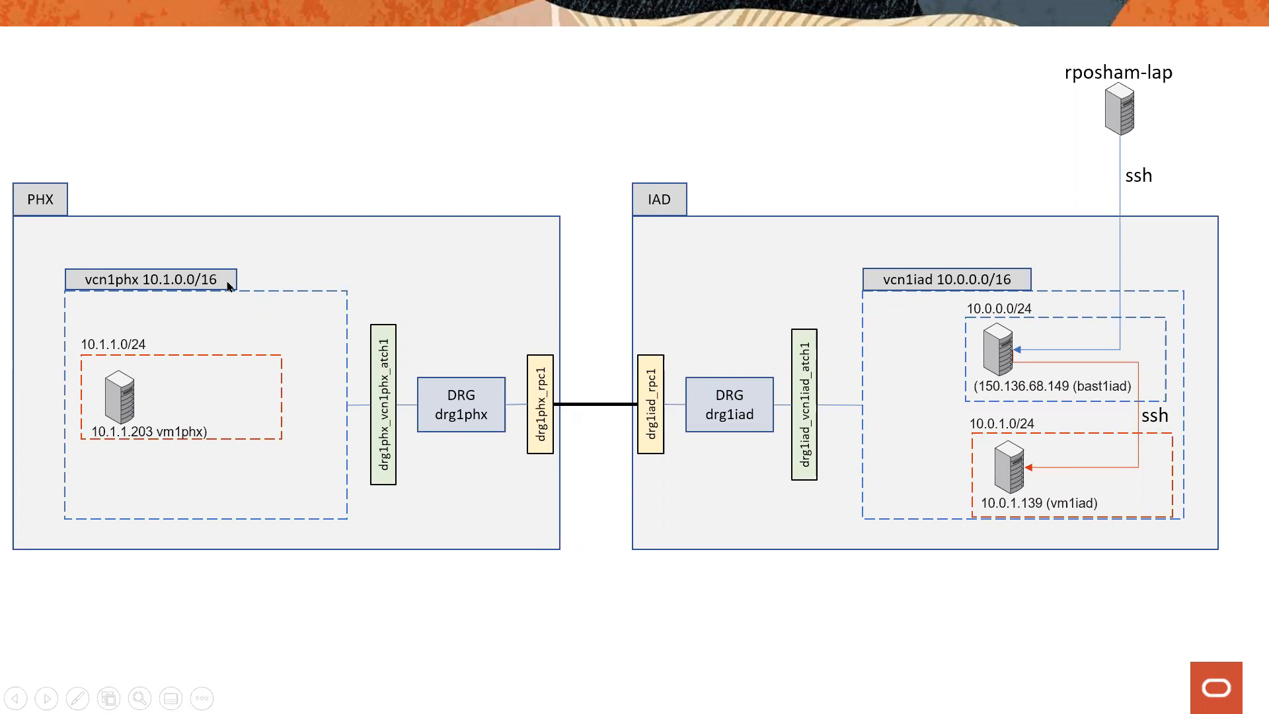
left_click(998, 447)
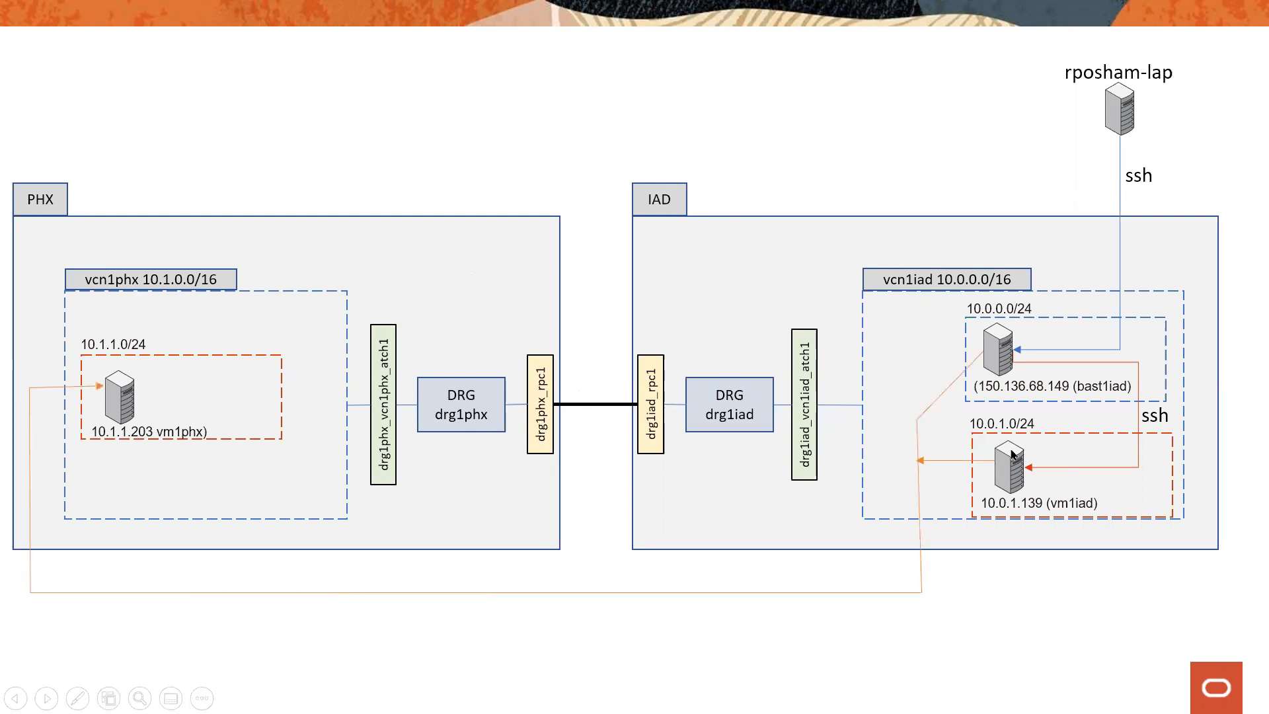